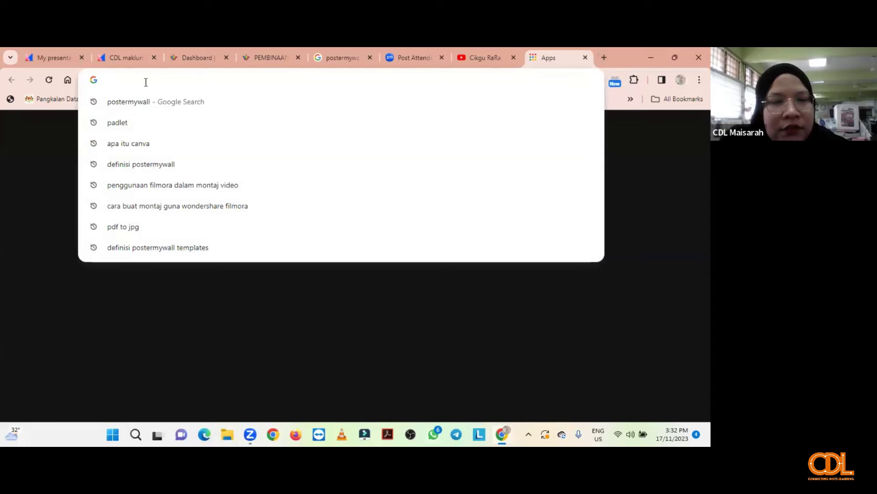
Step: Search Google for "wondershare filmora" and open the official Wondershare Filmora website
{"action": "type", "text": "wonders"}
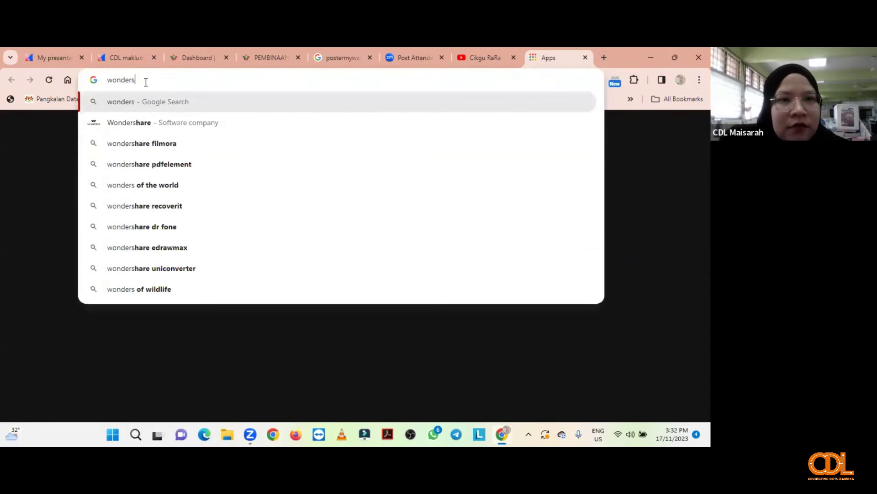
{"action": "type", "text": "hare fil"}
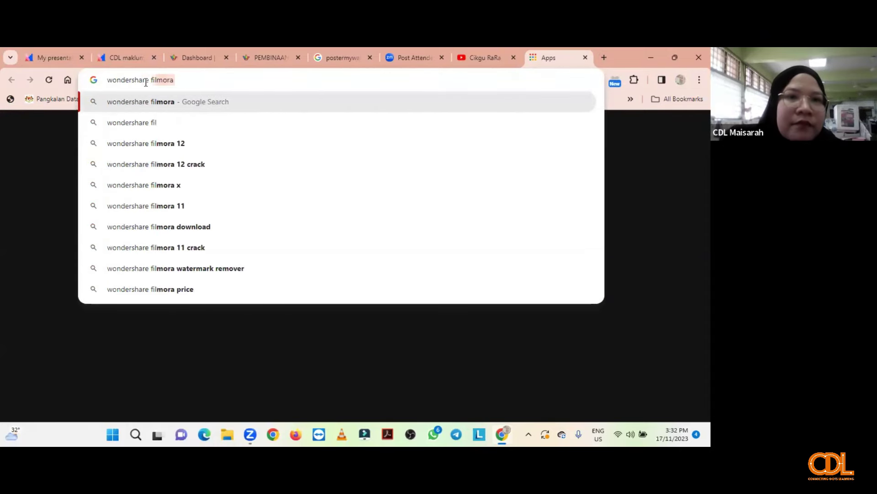
{"action": "type", "text": "mora"}
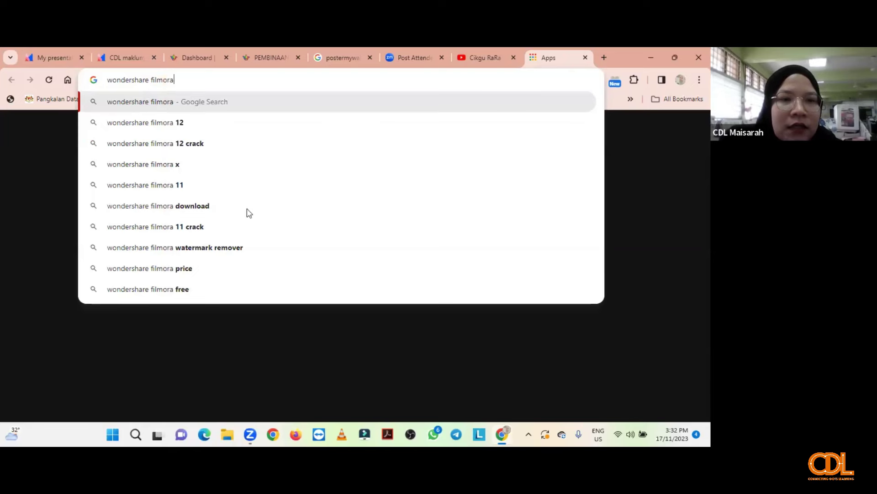
{"action": "key", "text": "Return"}
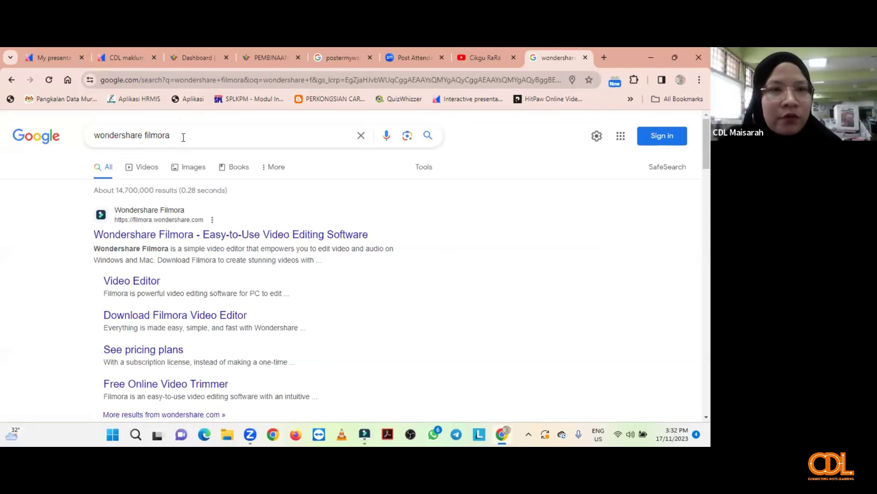
{"action": "left_click", "coordinate": [170, 241]}
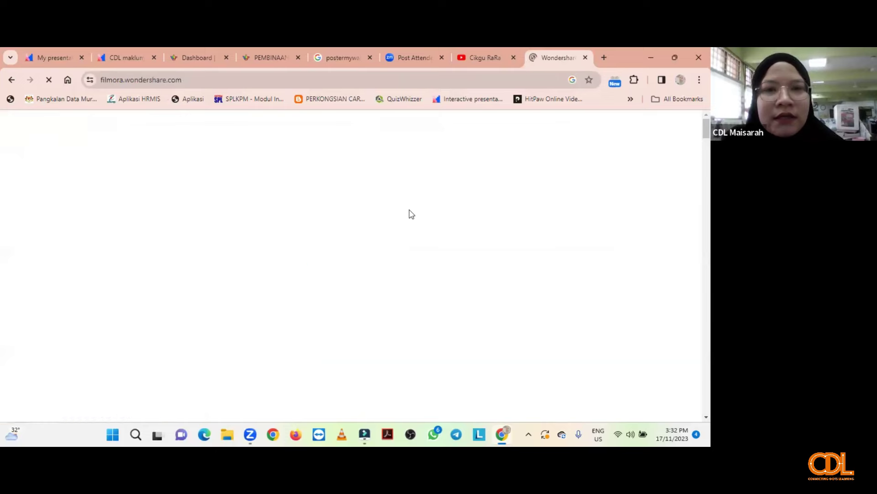
Step: Allow notifications from the Filmora website and dismiss its Google sign-in prompt
{"action": "scroll", "coordinate": [293, 275], "scroll_direction": "down", "scroll_amount": 3}
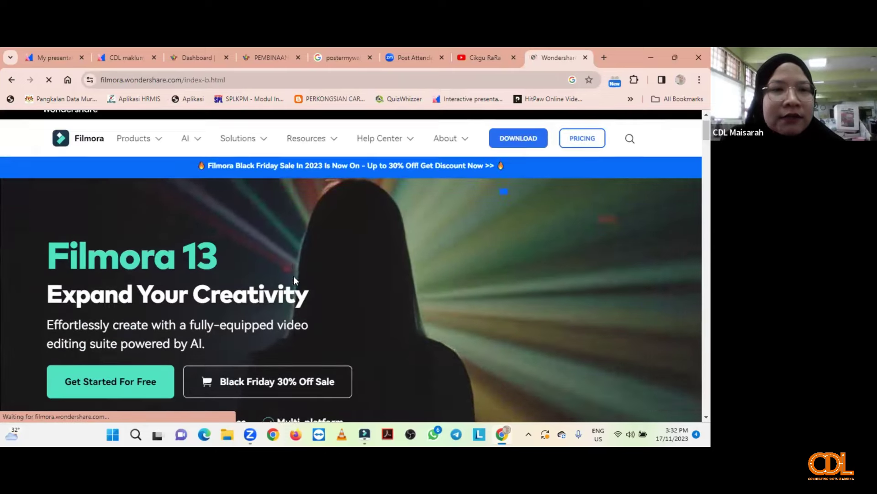
{"action": "left_click", "coordinate": [182, 150]}
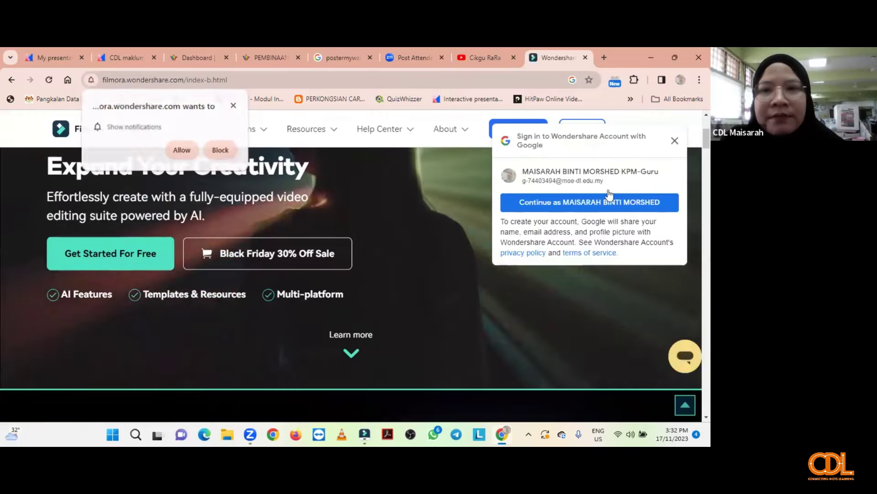
{"action": "left_click", "coordinate": [674, 144]}
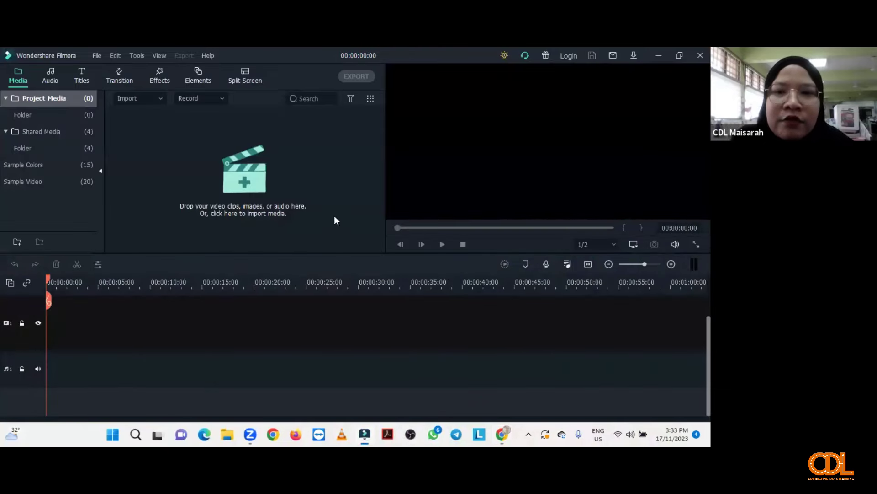
Step: Try to install the new version offered in Filmora and dismiss the Windows error dialog
{"action": "left_click", "coordinate": [542, 359]}
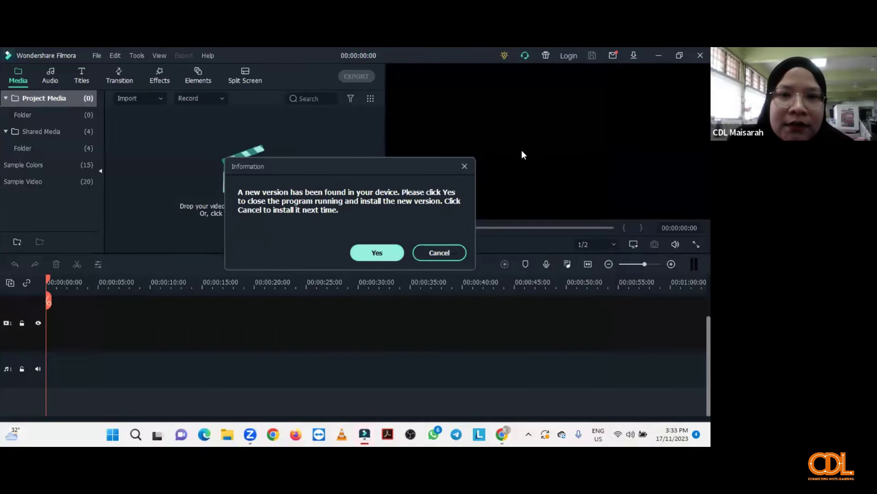
{"action": "key", "text": "Return"}
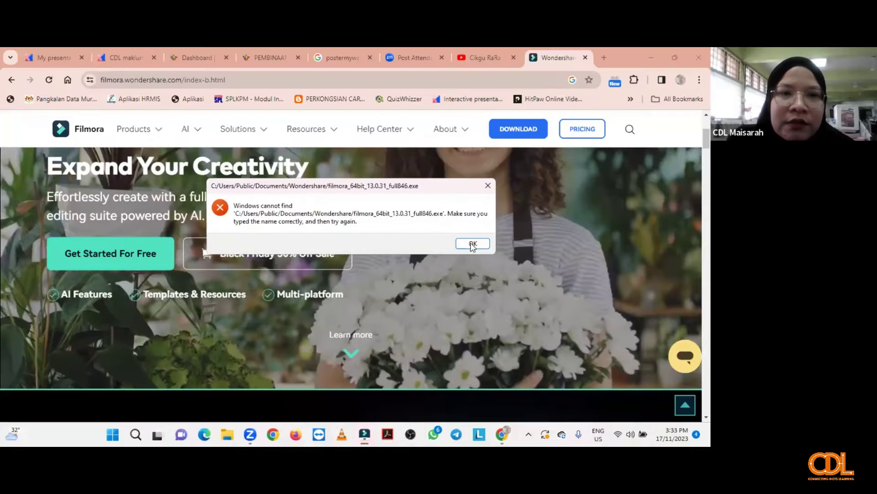
{"action": "left_click", "coordinate": [473, 244]}
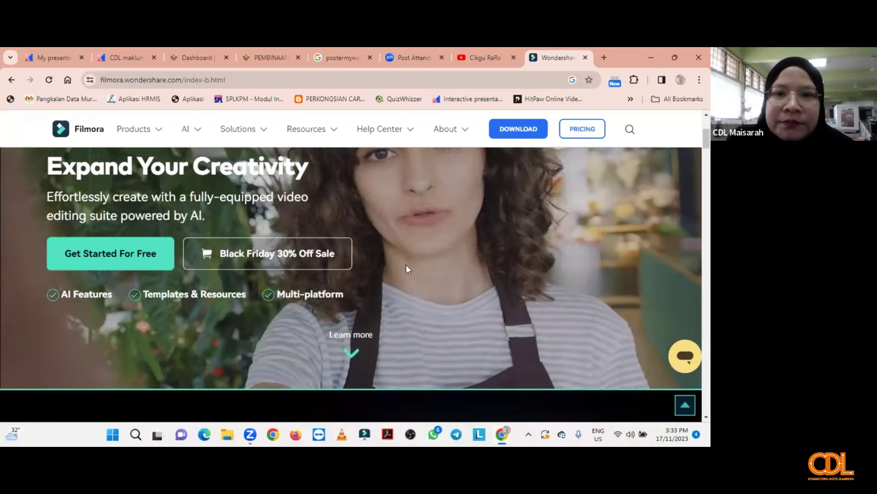
Step: Return to Chrome from the desktop and close the Wondershare Filmora website
{"action": "key", "text": "super+d"}
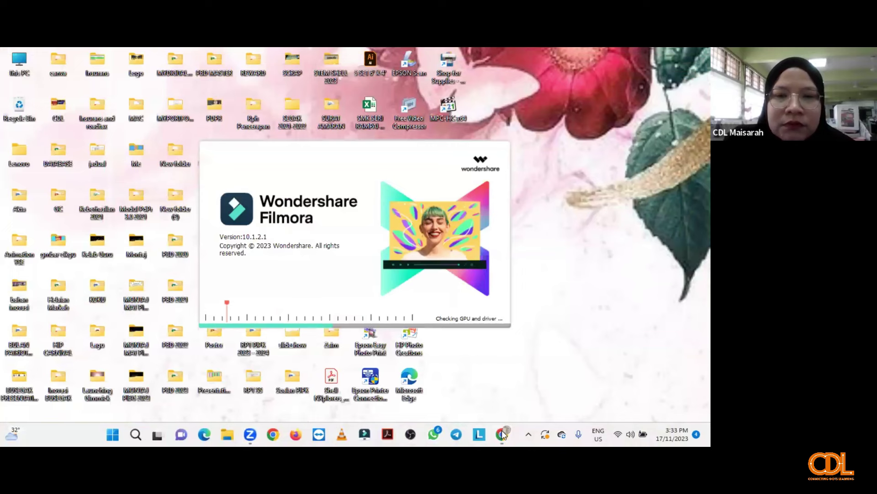
{"action": "mouse_move", "coordinate": [503, 432]}
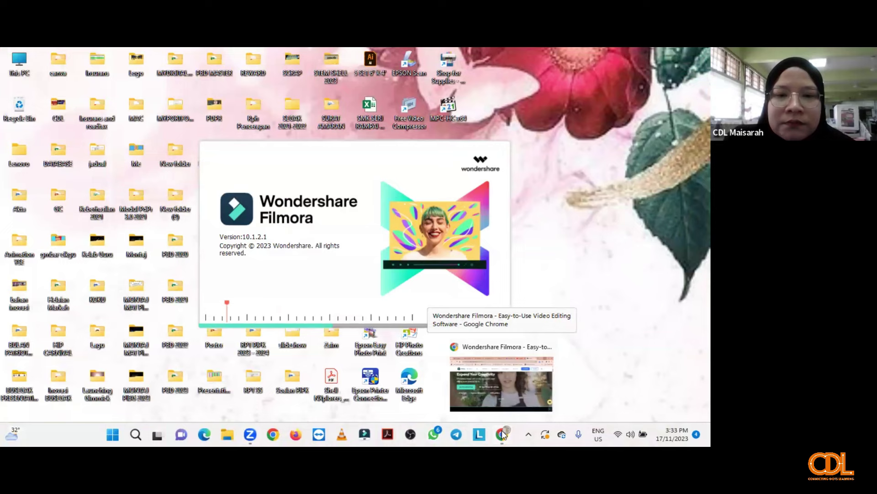
{"action": "left_click", "coordinate": [501, 383]}
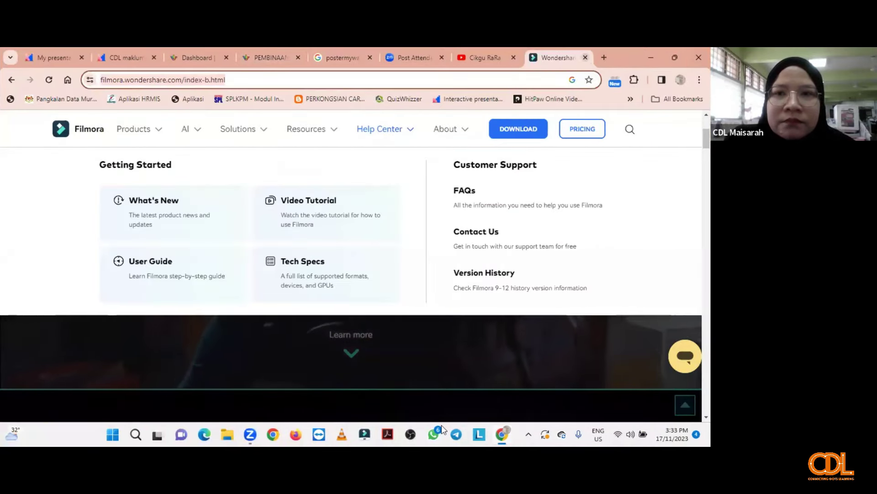
{"action": "left_click", "coordinate": [586, 57]}
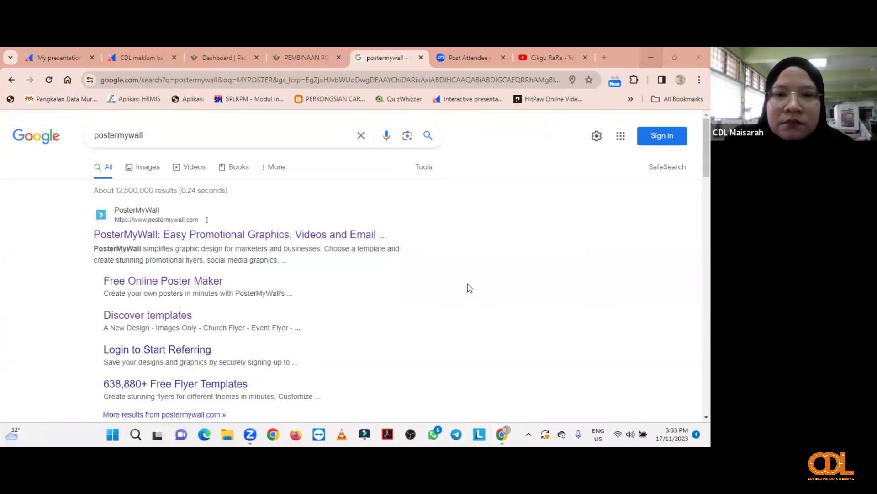
Step: Switch to Filmora, create a new 16:9 (Widescreen) project and close the Message Center
{"action": "key", "text": "super+d"}
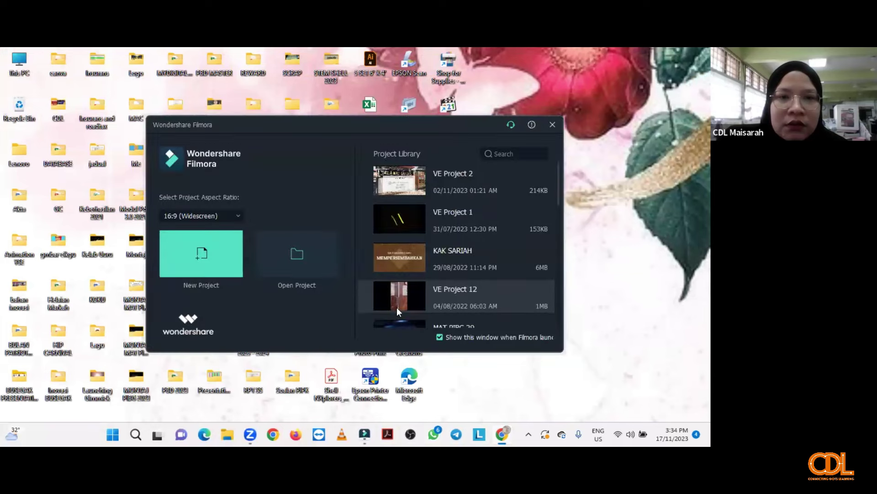
{"action": "left_click", "coordinate": [227, 274]}
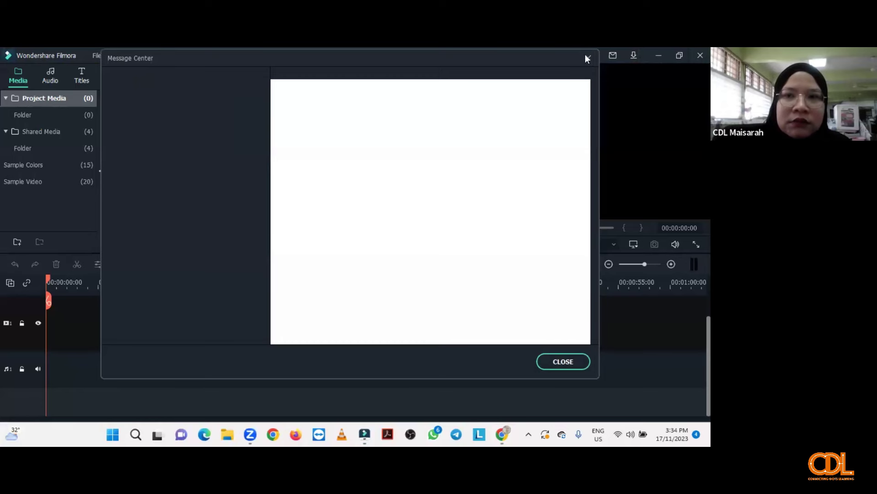
{"action": "key", "text": "Escape"}
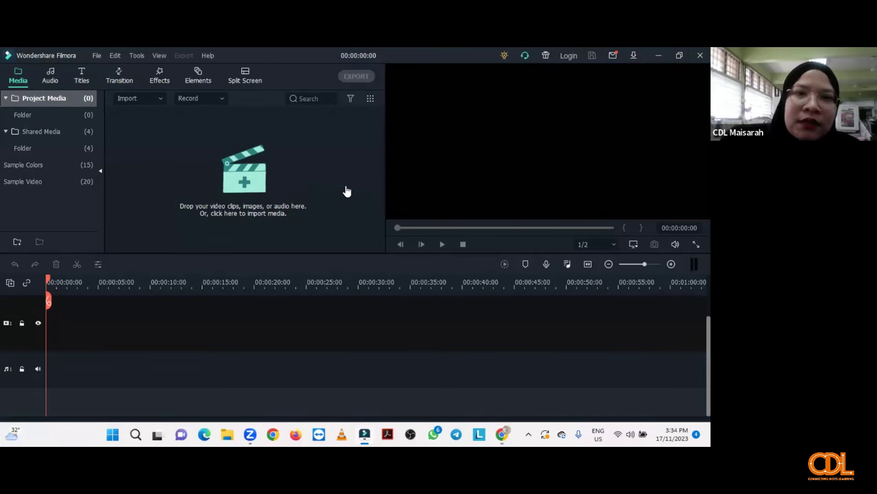
Step: Open the Montaj folder from the desktop, play the video GIMMICK MONTAJ MAK 2023 and close the player
{"action": "left_click", "coordinate": [655, 56]}
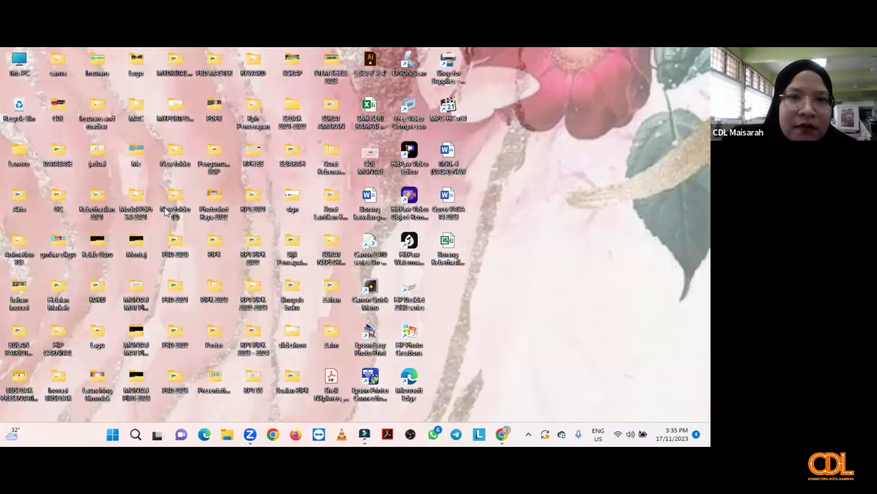
{"action": "double_click", "coordinate": [164, 207]}
{"action": "double_click", "coordinate": [186, 196]}
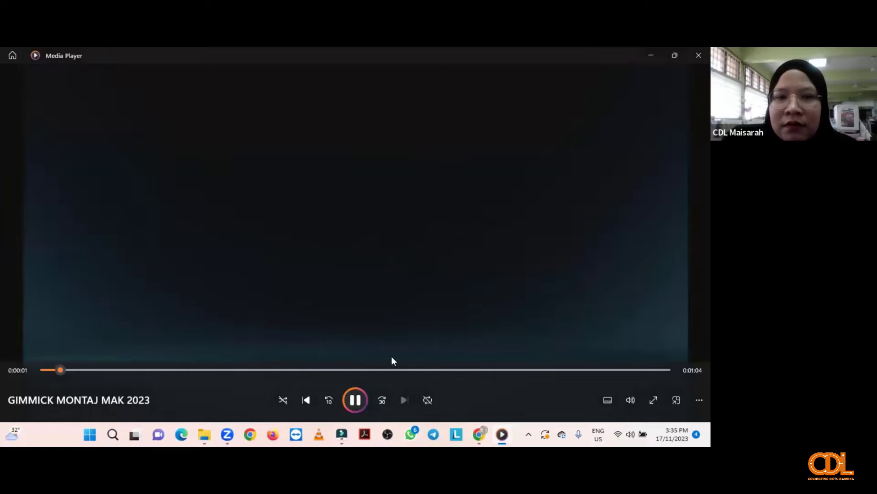
{"action": "left_click", "coordinate": [356, 400]}
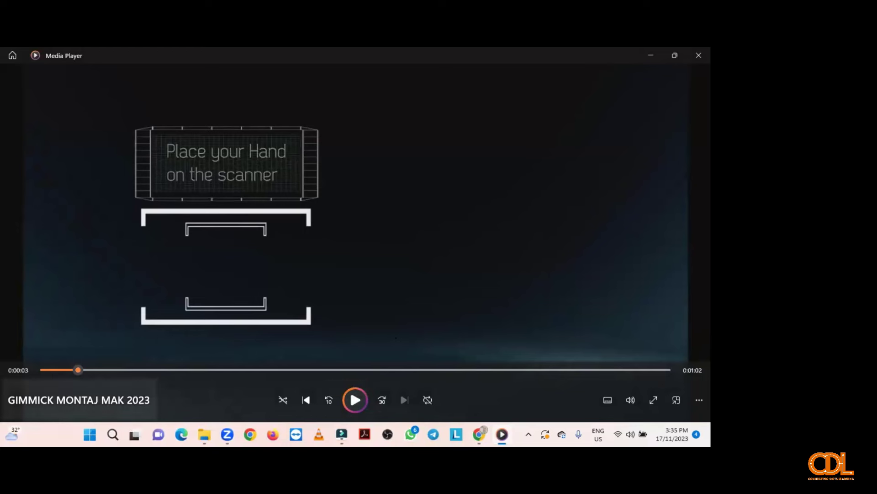
{"action": "left_click", "coordinate": [474, 296]}
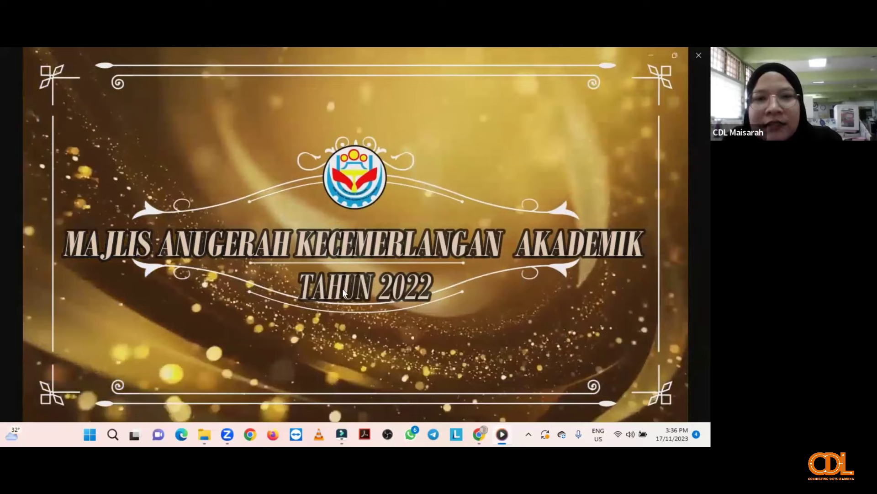
{"action": "mouse_move", "coordinate": [325, 308]}
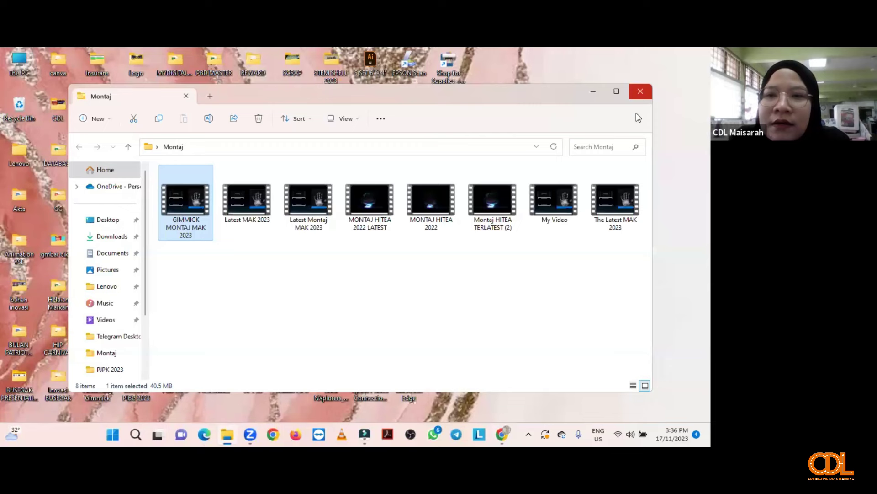
{"action": "left_click", "coordinate": [699, 55]}
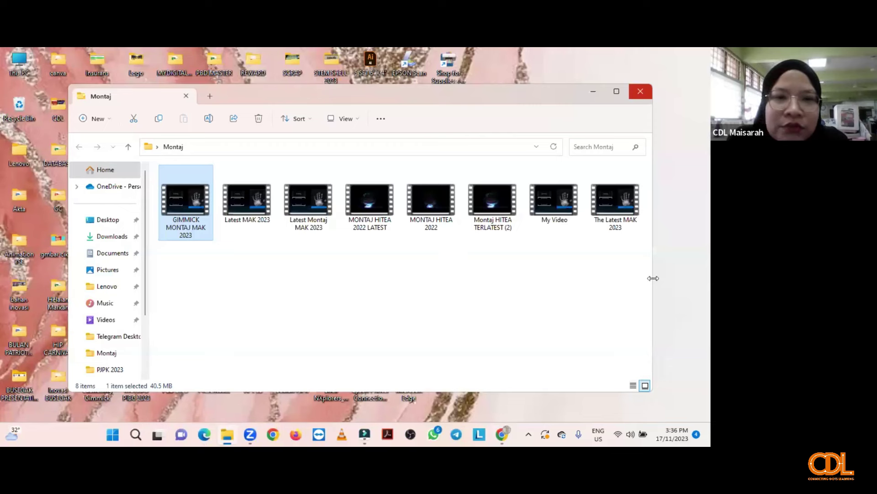
Step: Preview the videos Latest MAK 2023 and The Latest MAK 2023 from the Montaj folder, closing the player after each
{"action": "left_click", "coordinate": [248, 202]}
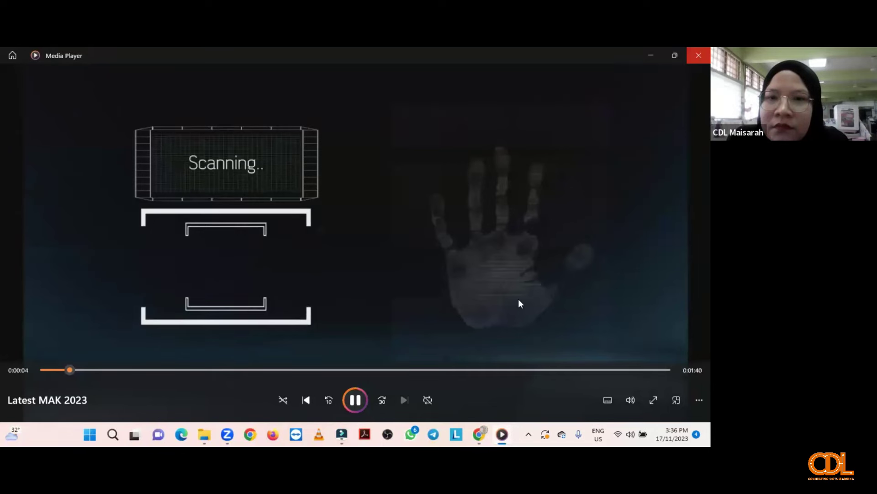
{"action": "key", "text": "alt+F4"}
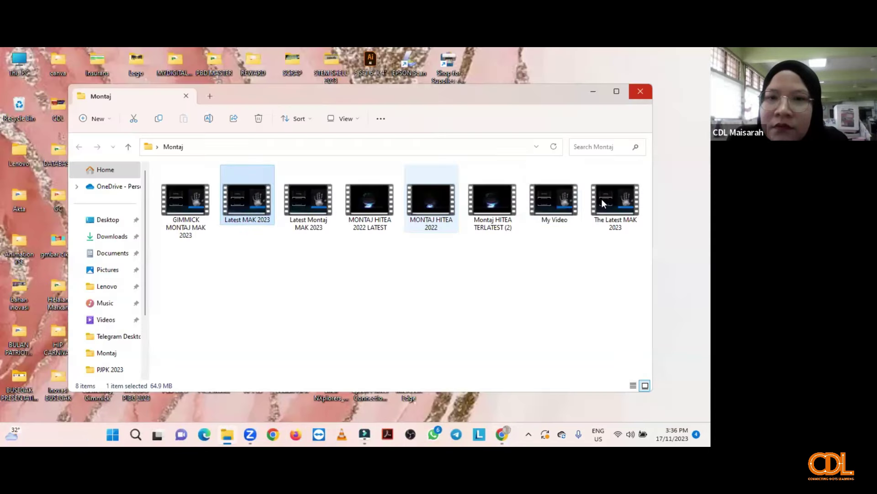
{"action": "key", "text": "Return"}
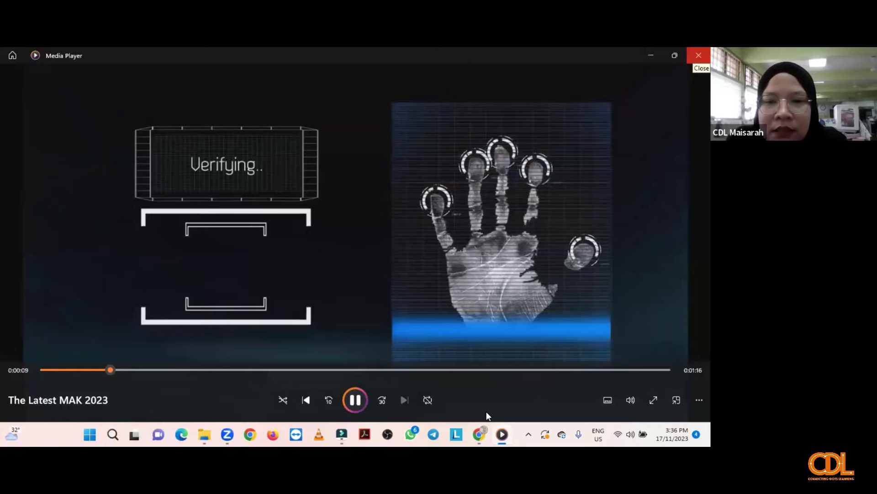
{"action": "key", "text": "alt+F4"}
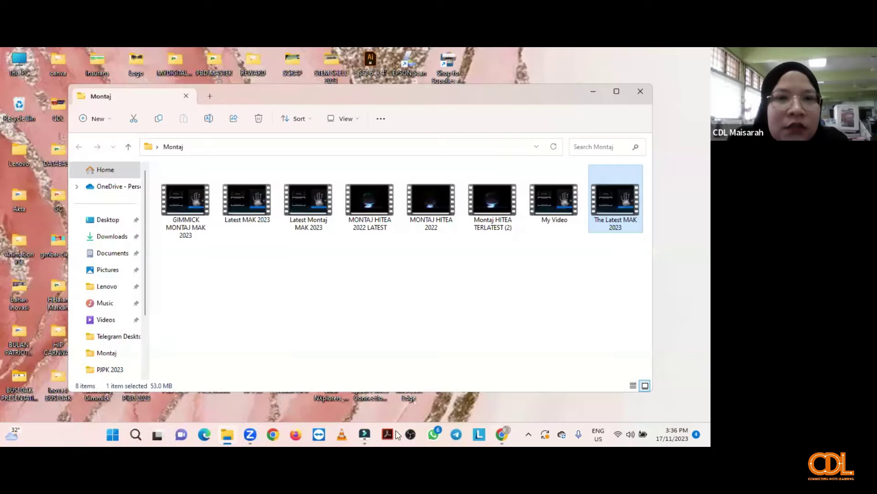
Step: Leave the Montaj folder and Filmora, switch to Chrome and go to the YouTube home page
{"action": "left_click", "coordinate": [227, 434]}
{"action": "left_click", "coordinate": [502, 434]}
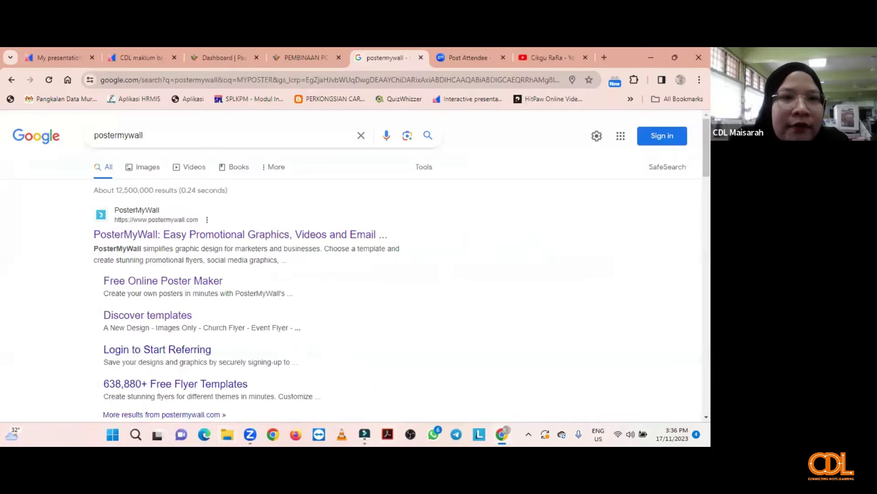
{"action": "key", "text": "alt+Tab"}
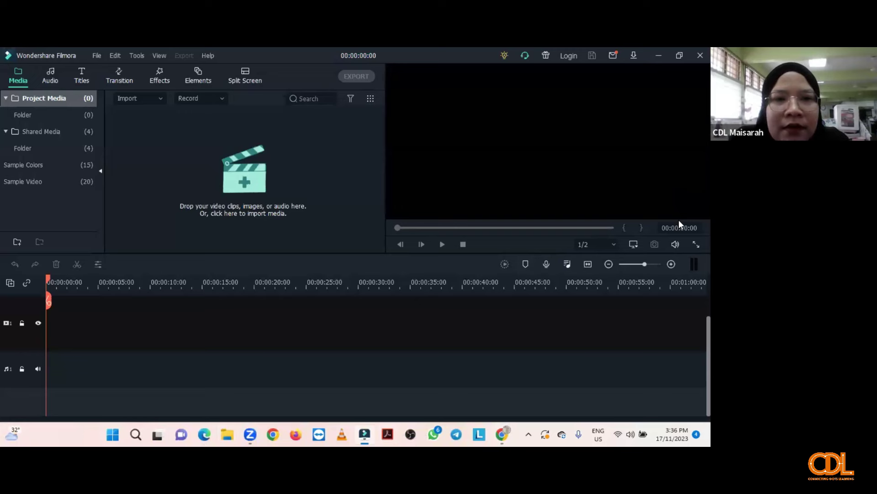
{"action": "left_click", "coordinate": [656, 55]}
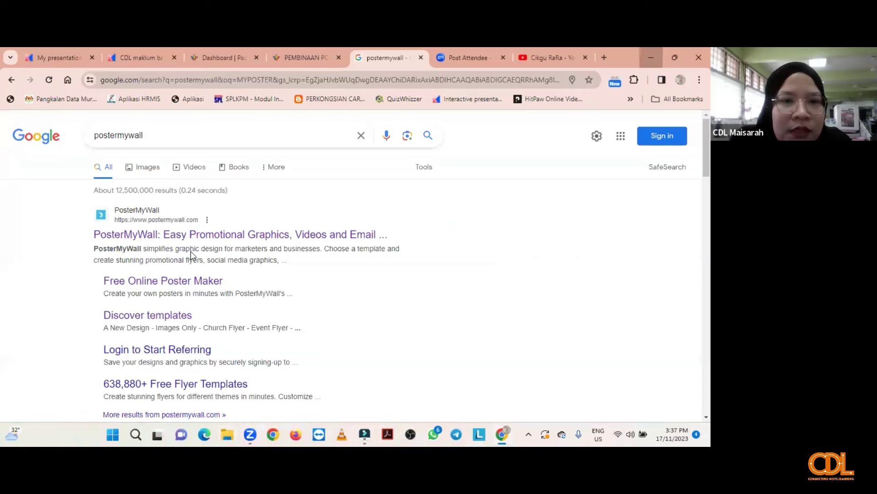
{"action": "key", "text": "super+d"}
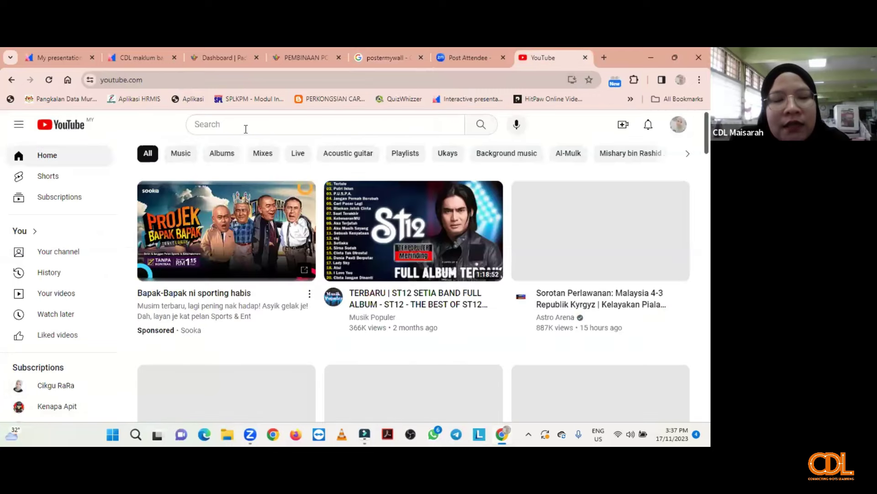
Step: Search YouTube for "gimmick launching"
{"action": "left_click", "coordinate": [246, 130]}
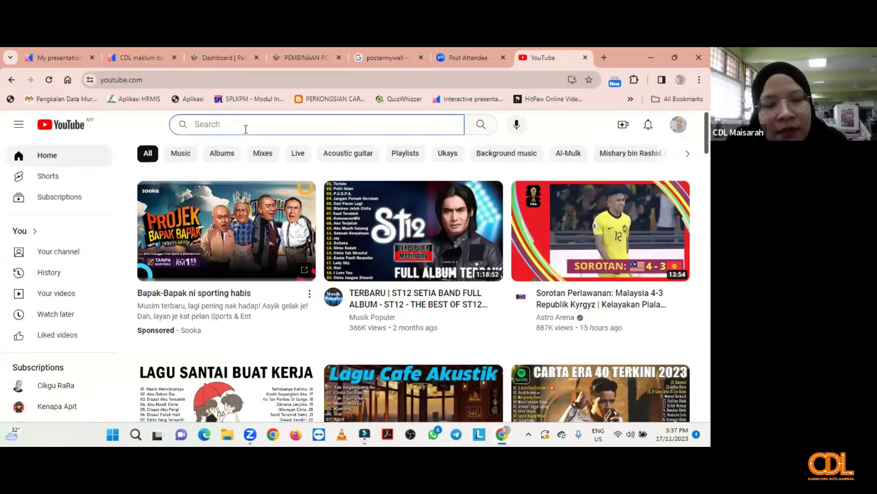
{"action": "type", "text": "gl"}
{"action": "type", "text": "mmick"}
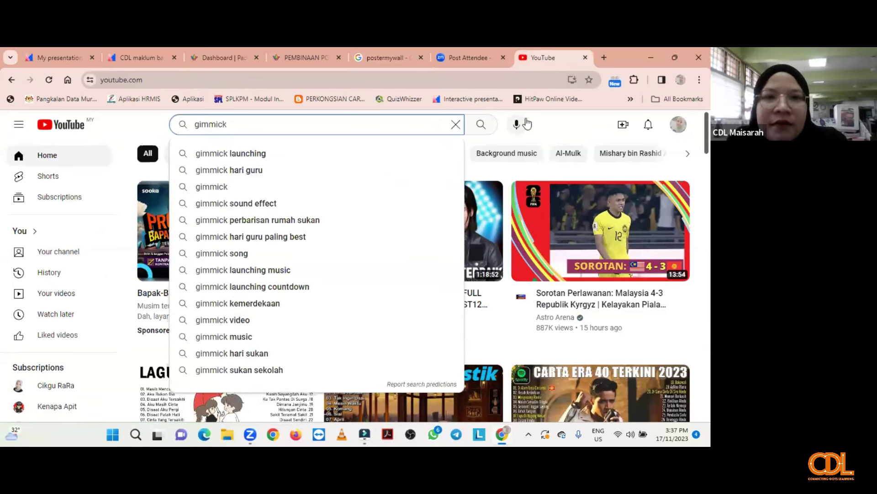
{"action": "key", "text": "Down"}
{"action": "key", "text": "Return"}
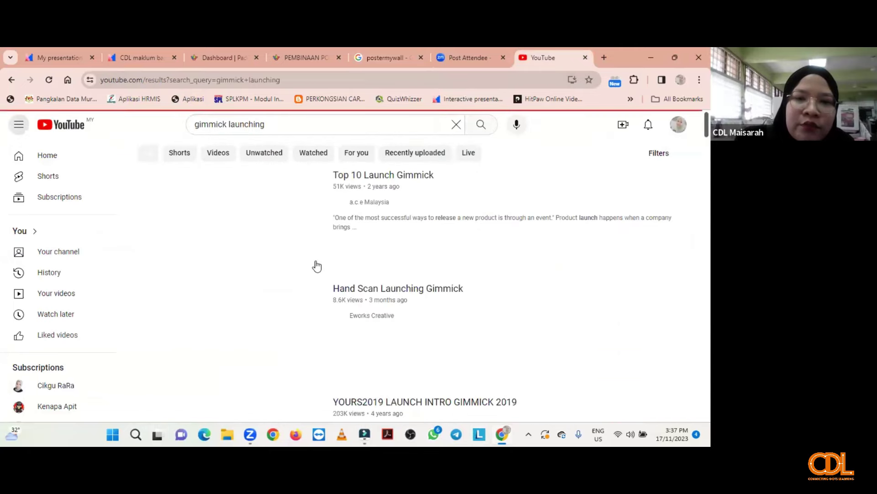
Step: Look through the YouTube results for "gimmick launching" to find a suitable launch gimmick video
{"action": "mouse_move", "coordinate": [316, 266]}
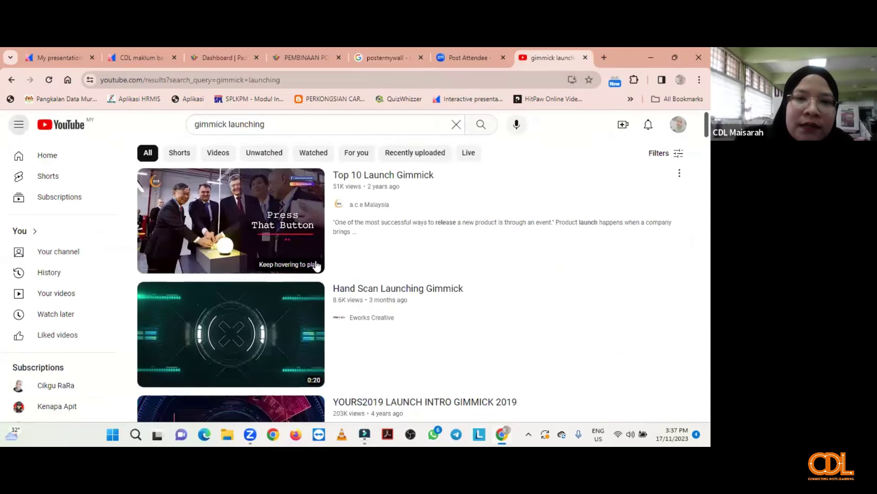
{"action": "scroll", "coordinate": [315, 266], "scroll_direction": "down", "scroll_amount": 5}
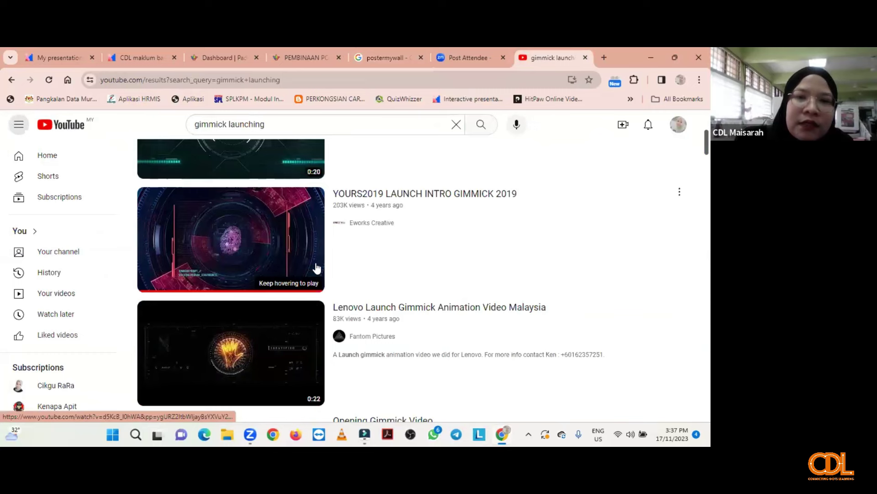
{"action": "scroll", "coordinate": [316, 267], "scroll_direction": "down", "scroll_amount": 7}
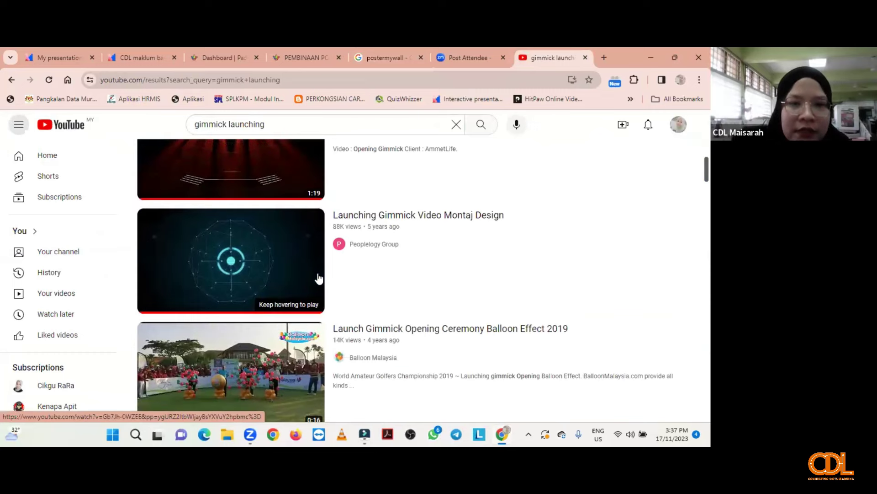
{"action": "scroll", "coordinate": [318, 278], "scroll_direction": "down", "scroll_amount": 2}
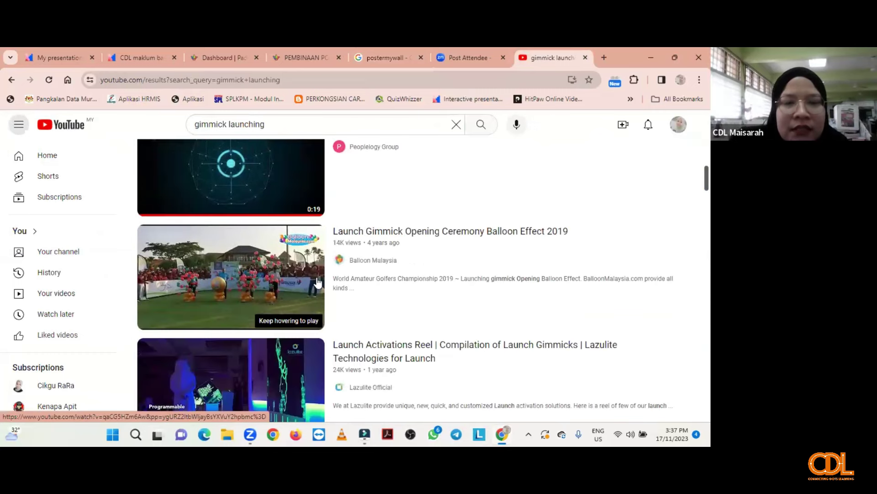
{"action": "scroll", "coordinate": [319, 281], "scroll_direction": "down", "scroll_amount": 2}
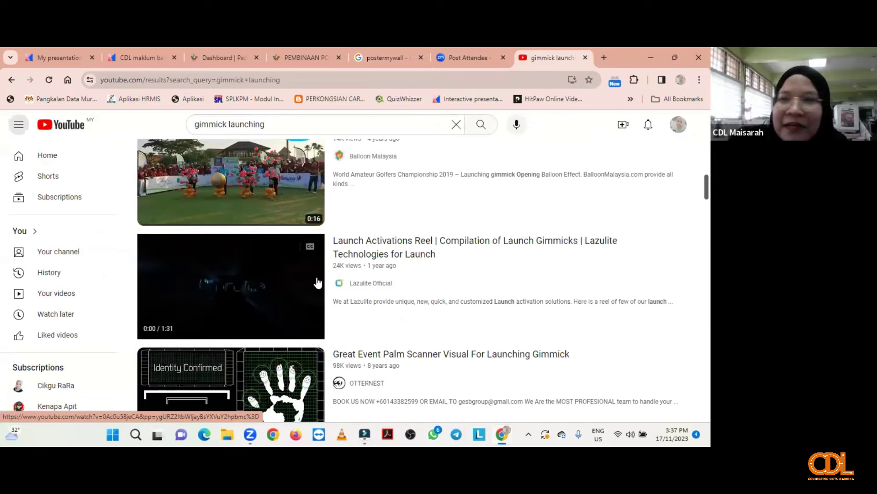
{"action": "scroll", "coordinate": [318, 281], "scroll_direction": "down", "scroll_amount": 3}
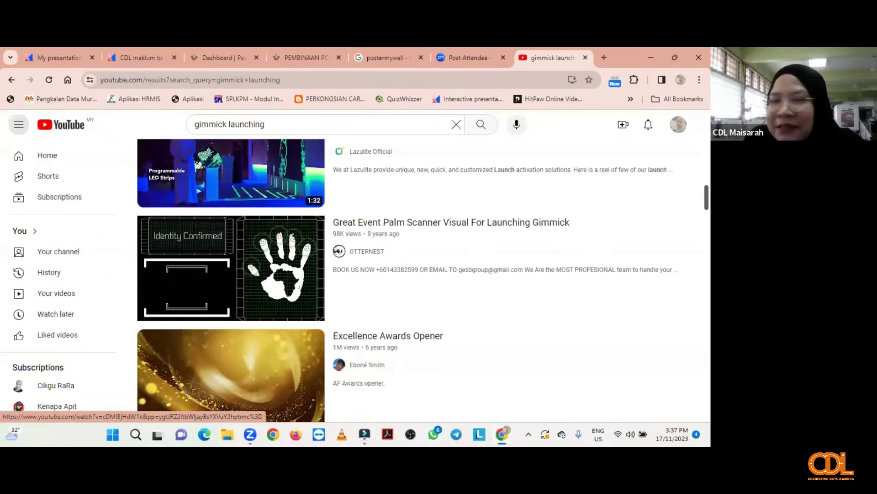
{"action": "scroll", "coordinate": [319, 281], "scroll_direction": "down", "scroll_amount": 2}
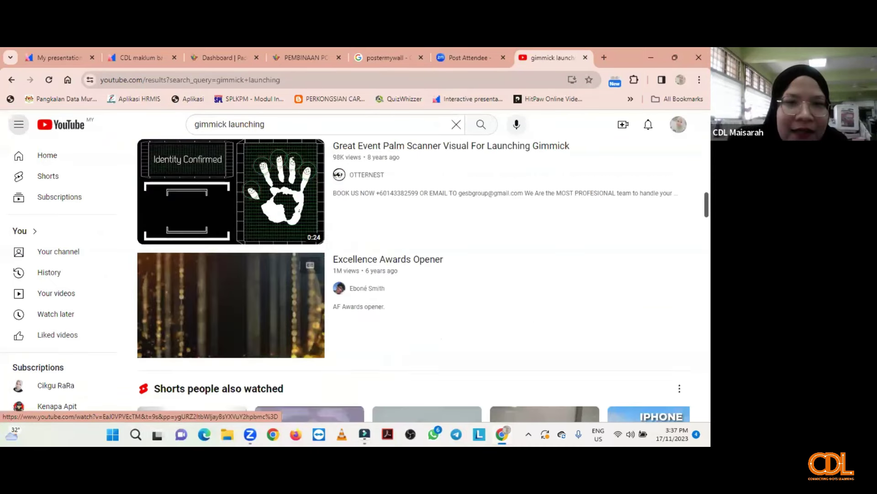
{"action": "scroll", "coordinate": [318, 281], "scroll_direction": "down", "scroll_amount": 18}
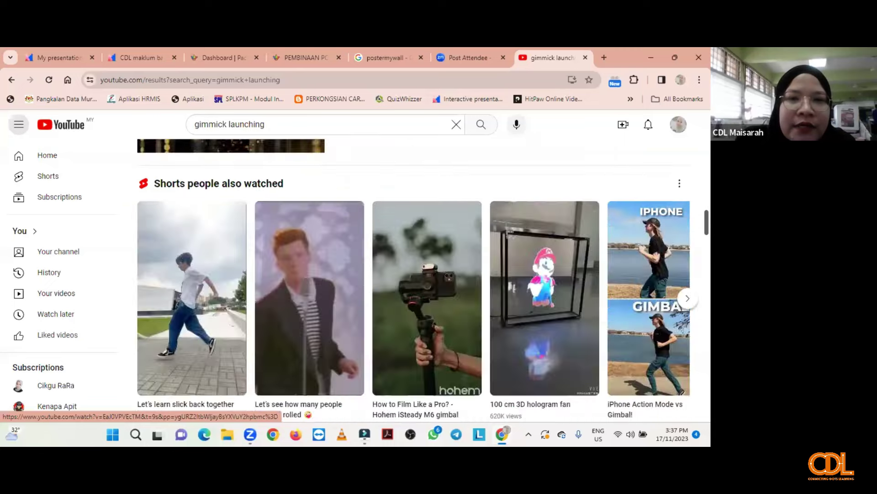
{"action": "scroll", "coordinate": [319, 281], "scroll_direction": "up", "scroll_amount": 6}
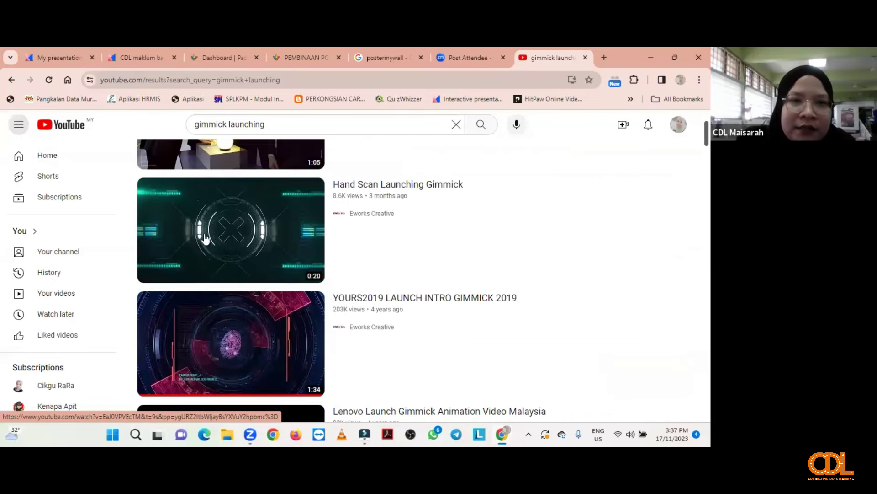
{"action": "scroll", "coordinate": [197, 233], "scroll_direction": "up", "scroll_amount": 3}
{"action": "scroll", "coordinate": [198, 233], "scroll_direction": "down", "scroll_amount": 3}
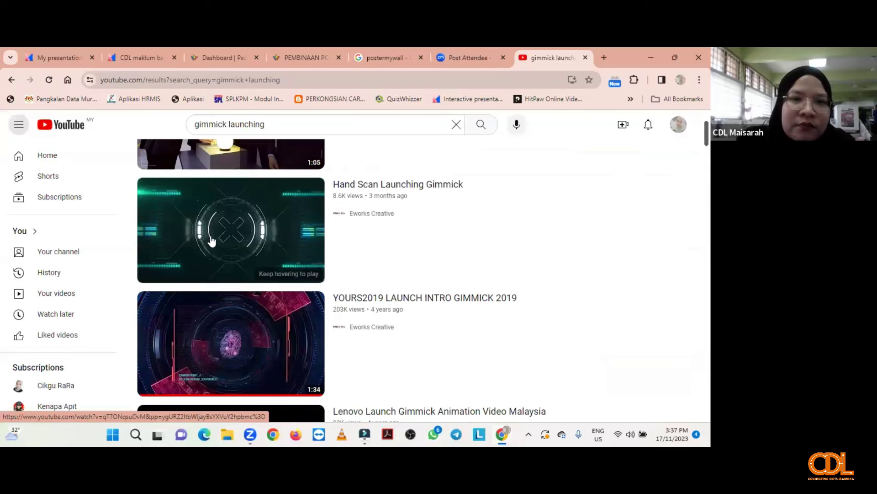
Step: Play the Hand Scan Launching Gimmick video, skip towards its end and go back to it from the following video
{"action": "mouse_move", "coordinate": [237, 243]}
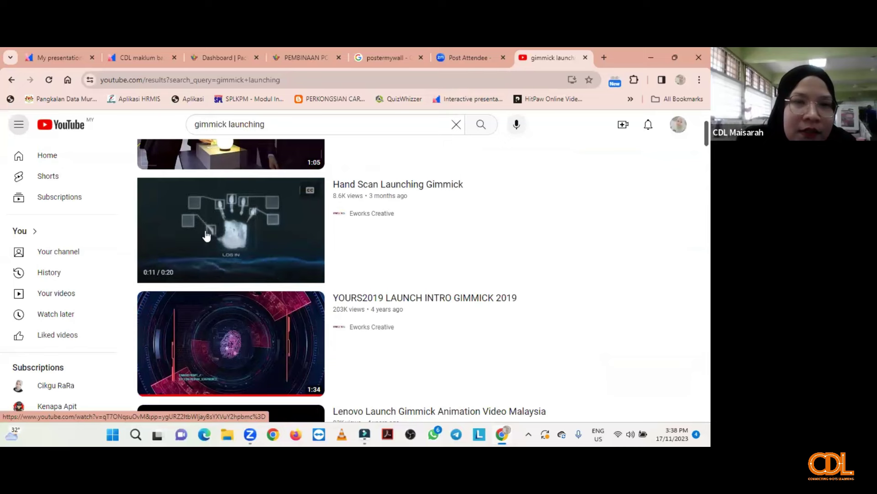
{"action": "left_click", "coordinate": [211, 218]}
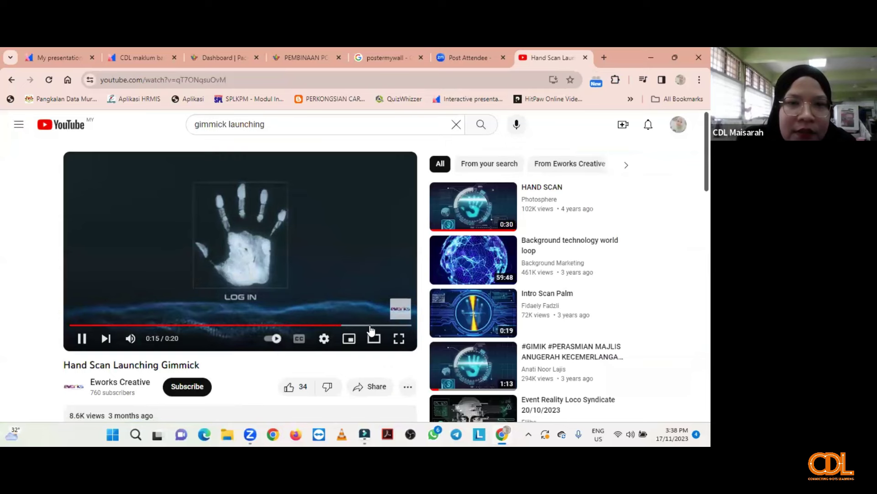
{"action": "left_click_drag", "start_coordinate": [360, 325], "coordinate": [478, 328]}
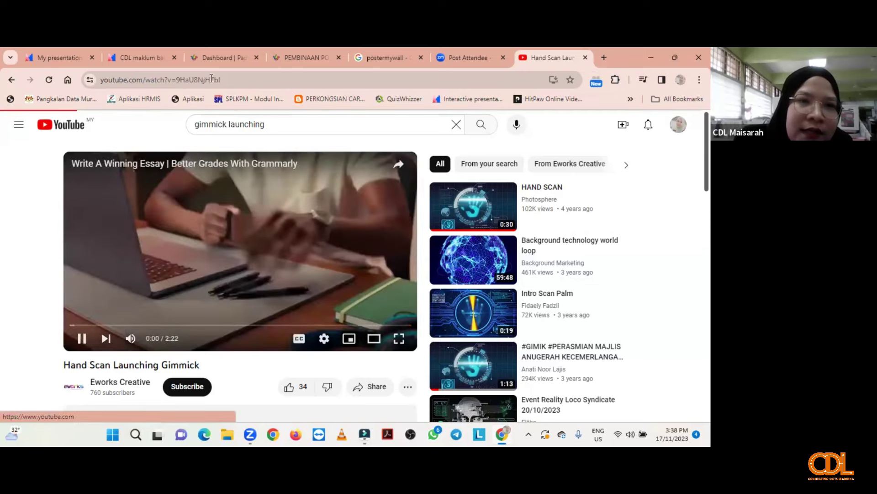
{"action": "left_click", "coordinate": [12, 81]}
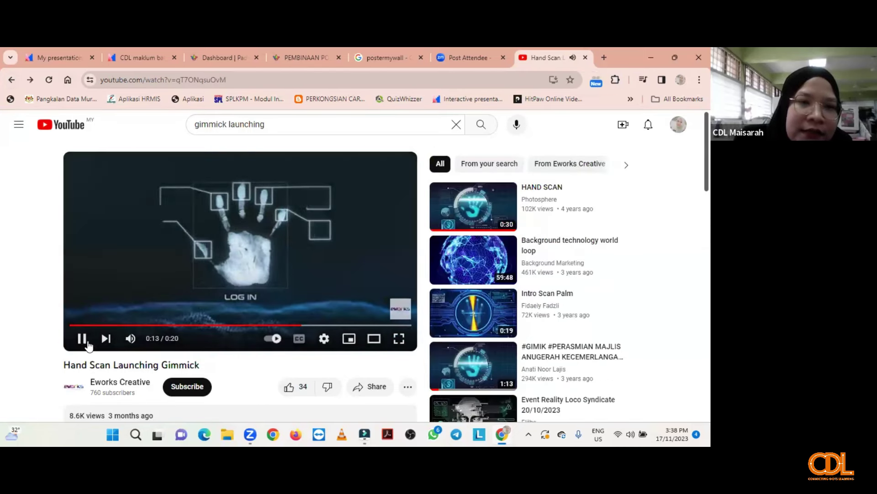
Step: Search Google for "download youtube for free" in a new browser tab and open the savefrom.net YouTube Video Downloader
{"action": "left_click", "coordinate": [603, 58]}
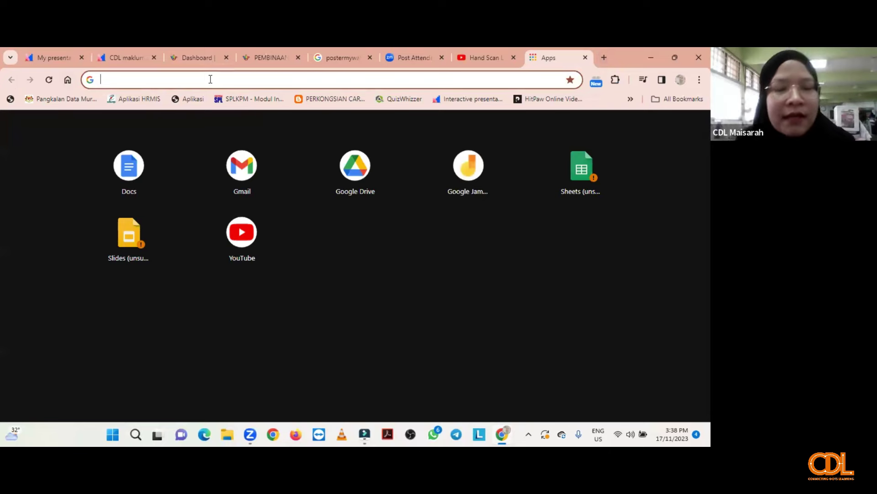
{"action": "type", "text": "downl"}
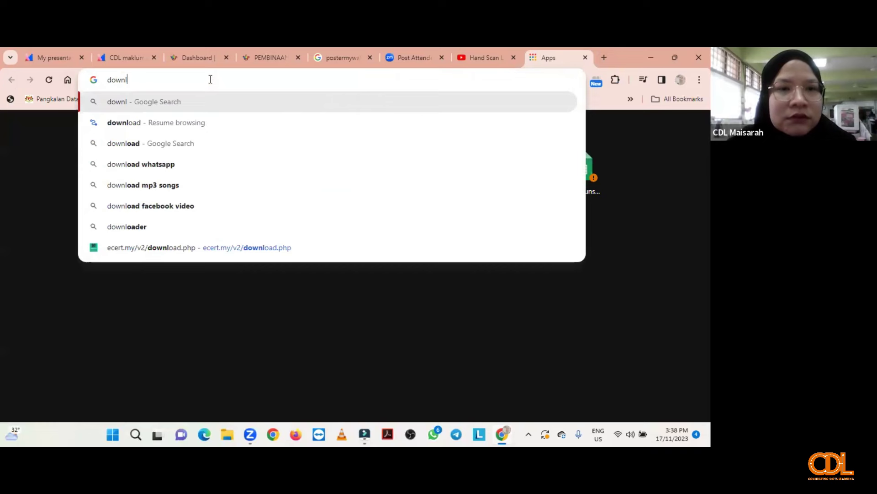
{"action": "type", "text": "oad"}
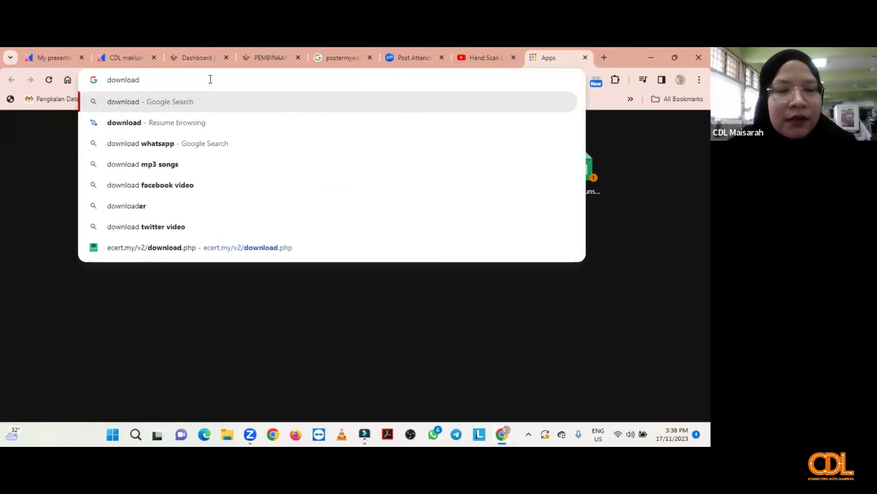
{"action": "type", "text": " youtu"}
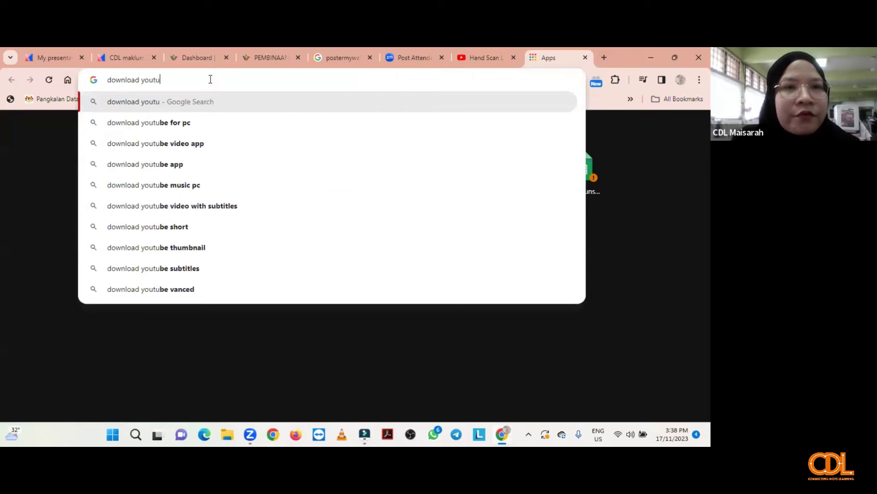
{"action": "type", "text": "be "}
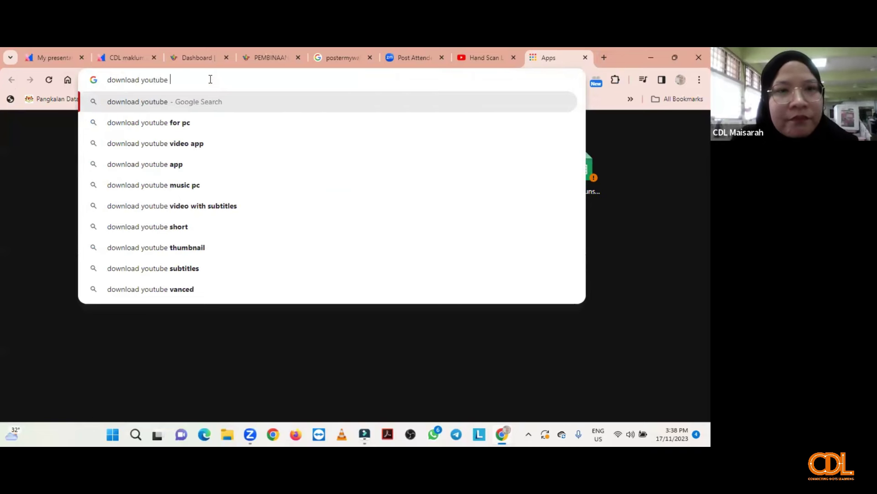
{"action": "type", "text": "for free"}
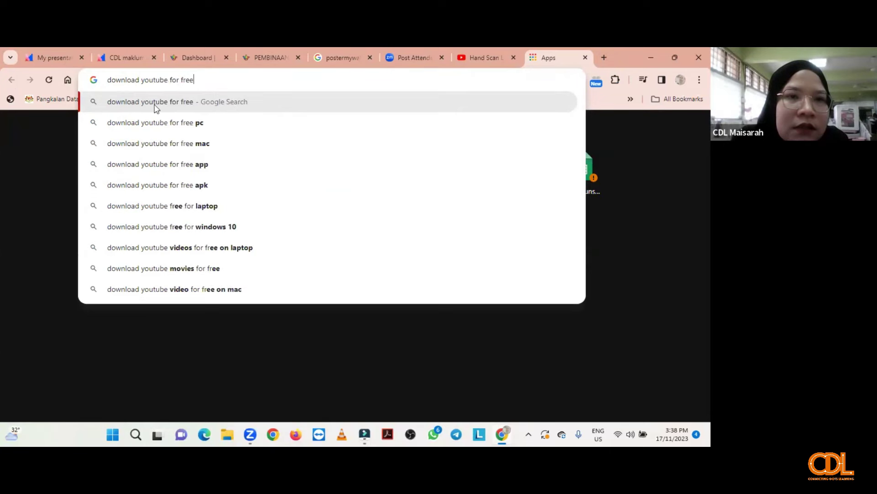
{"action": "left_click", "coordinate": [155, 103]}
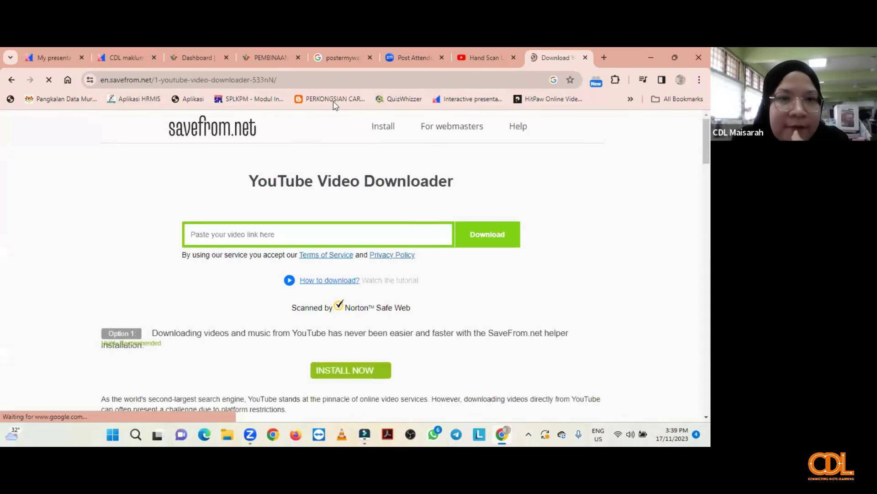
Step: Copy the Hand Scan Launching Gimmick video's link from YouTube and submit it to the savefrom.net downloader
{"action": "left_click", "coordinate": [484, 58]}
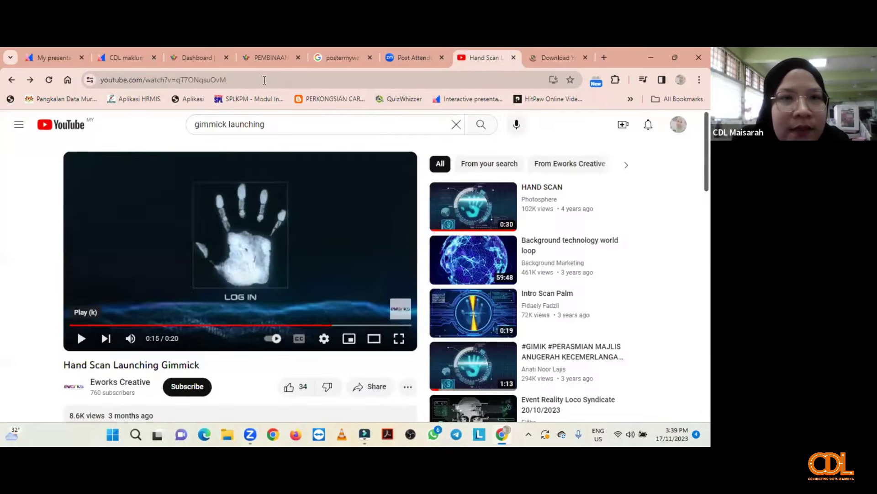
{"action": "left_click", "coordinate": [264, 80]}
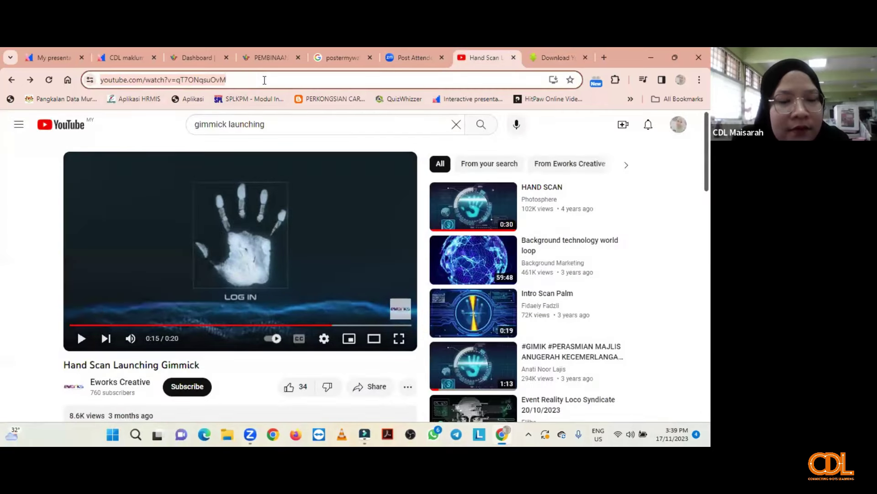
{"action": "left_click", "coordinate": [538, 55]}
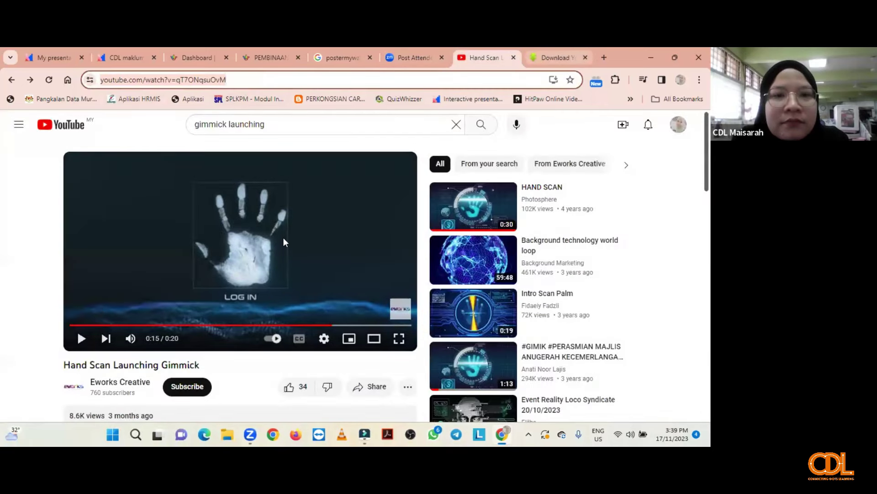
{"action": "left_click", "coordinate": [300, 246]}
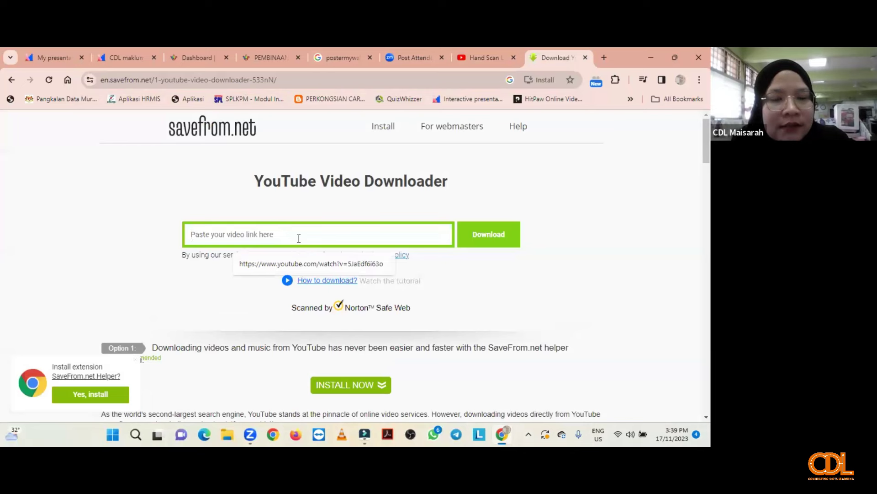
{"action": "type", "text": "https://www.youtube.com/watch?v=qT7ONqsuOvM"}
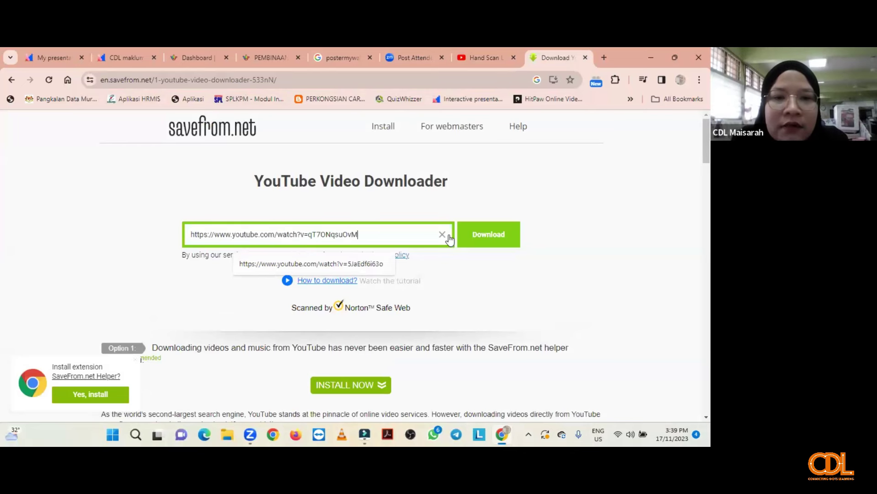
{"action": "left_click", "coordinate": [489, 242]}
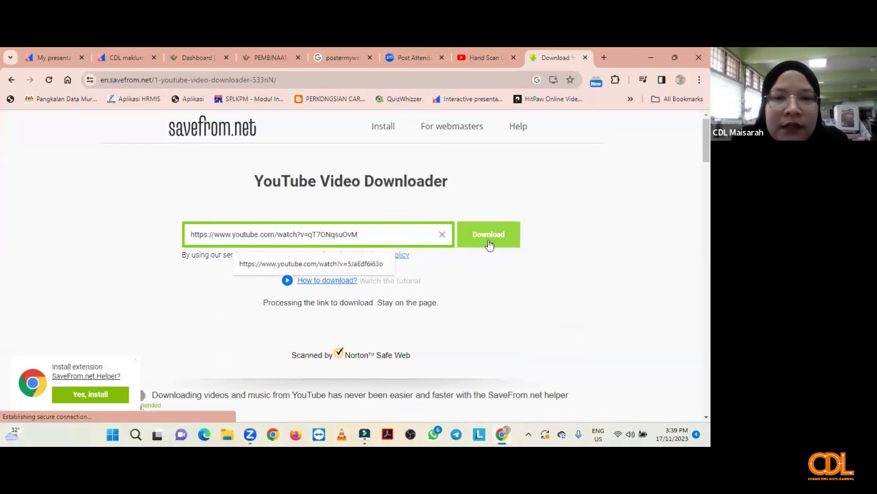
{"action": "left_click", "coordinate": [584, 228]}
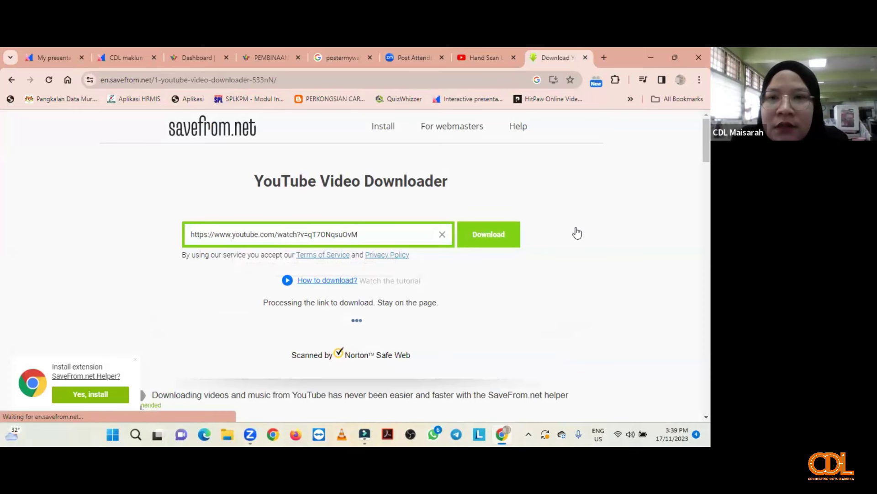
Step: Download the Hand Scan Launching Gimmick video from savefrom.net, close the MangoTV advertising tab and switch to Filmora
{"action": "scroll", "coordinate": [577, 233], "scroll_direction": "down", "scroll_amount": 1}
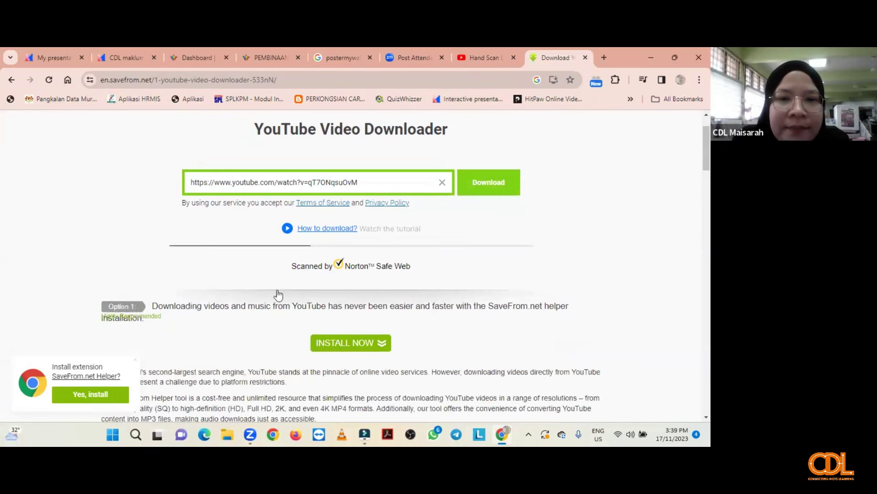
{"action": "left_click", "coordinate": [352, 309]}
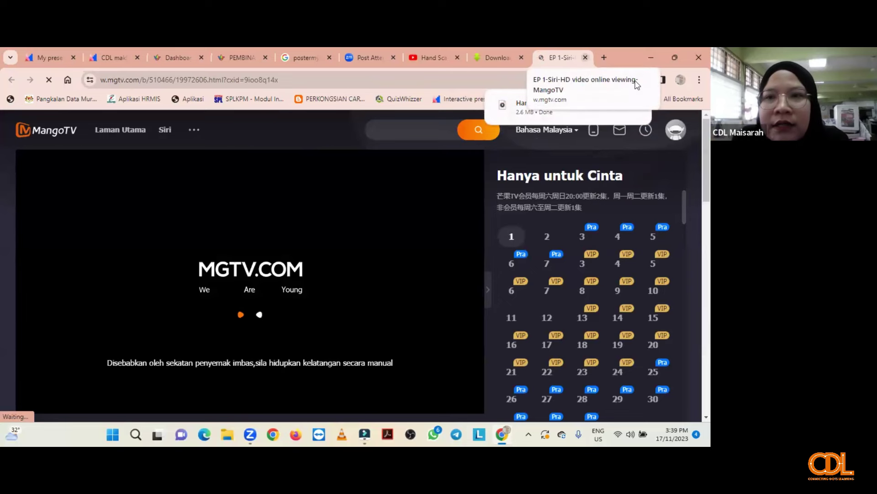
{"action": "key", "text": "ctrl+w"}
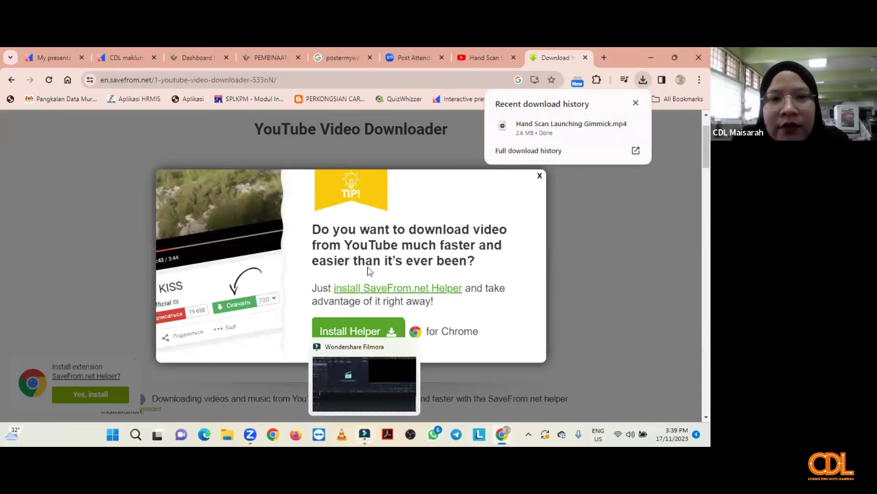
{"action": "left_click", "coordinate": [364, 434]}
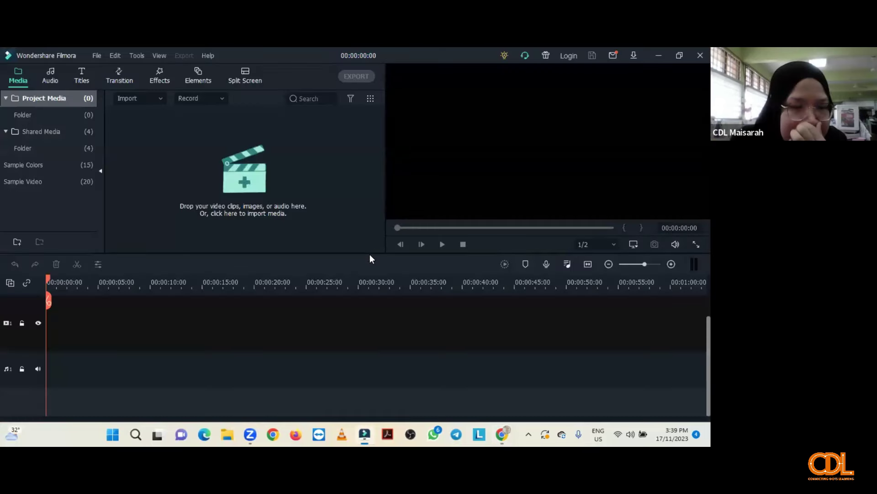
{"action": "left_click", "coordinate": [161, 99]}
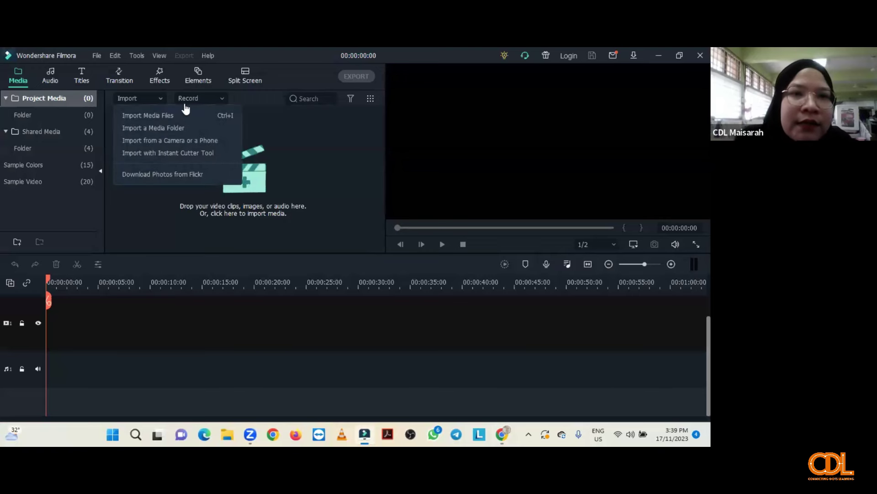
{"action": "key", "text": "Return"}
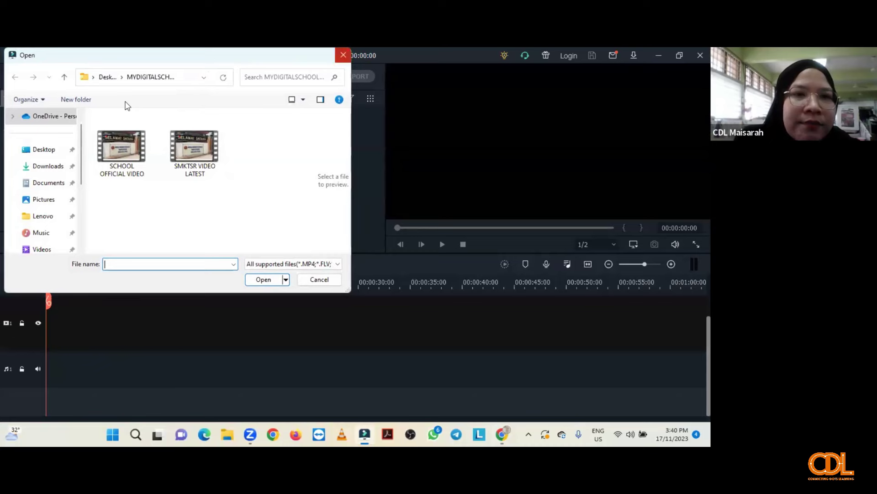
{"action": "left_click", "coordinate": [343, 55]}
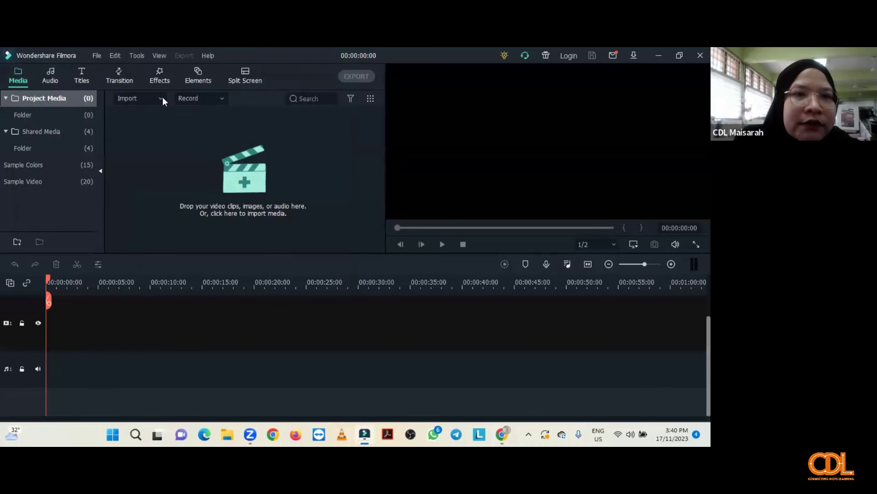
Step: Import the Hand Scan Launching Gimmick video from the Downloads folder into the project media
{"action": "left_click", "coordinate": [155, 117]}
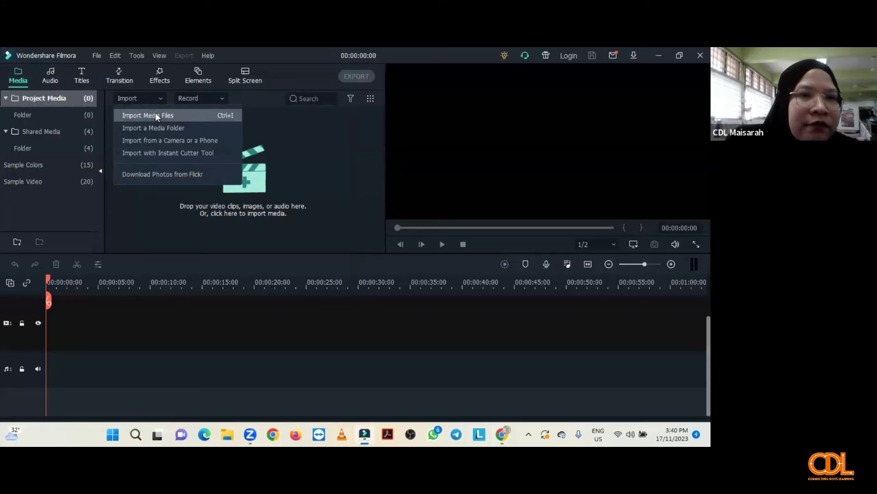
{"action": "left_click", "coordinate": [155, 115]}
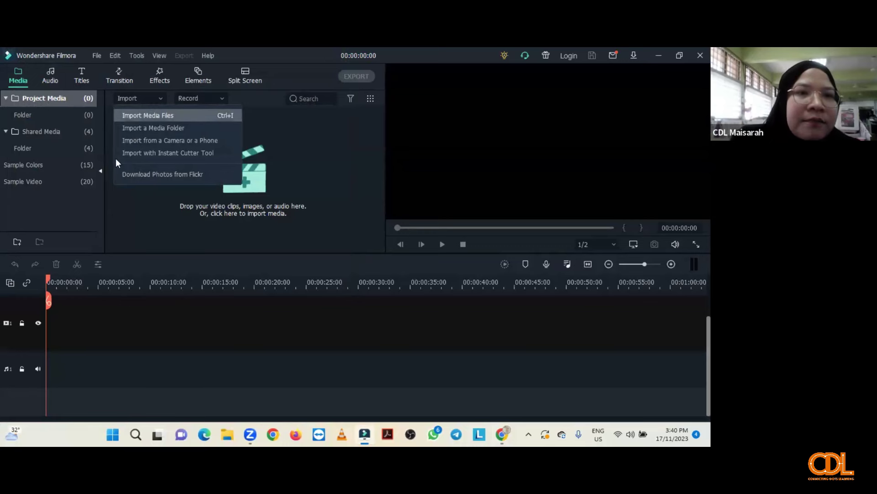
{"action": "left_click", "coordinate": [51, 167]}
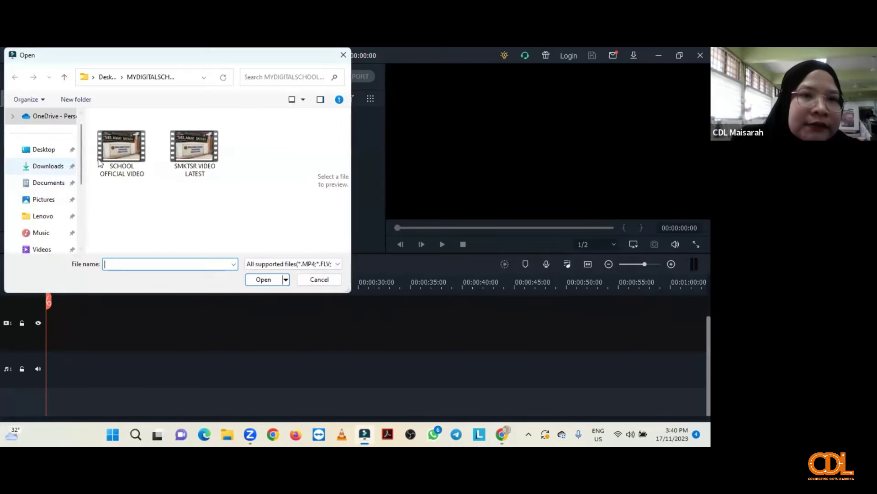
{"action": "left_click", "coordinate": [152, 146]}
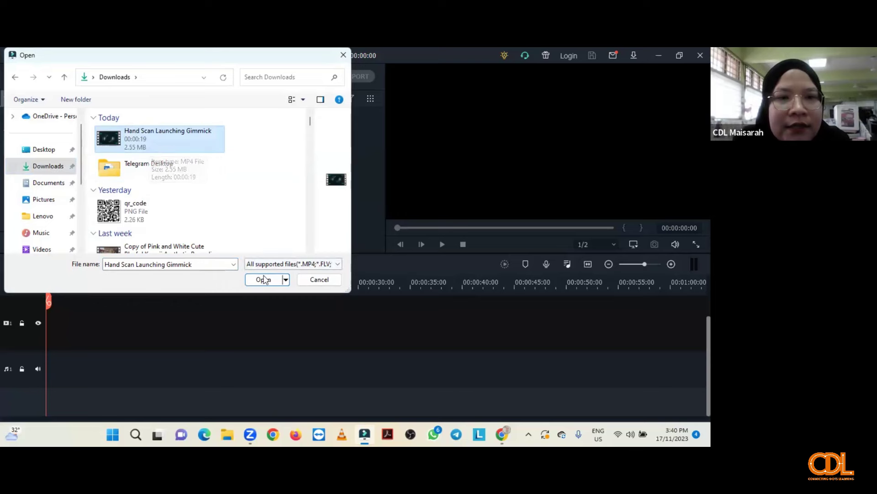
{"action": "key", "text": "Return"}
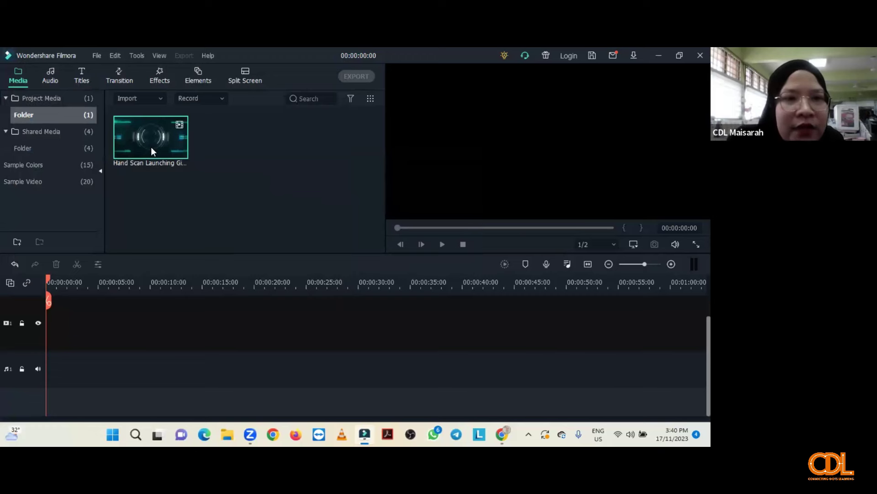
Step: Place the Hand Scan Launching Gimmick clip at the start of video track 1, matching the project to 1280 x 720 30fps, and play it
{"action": "mouse_move", "coordinate": [153, 148]}
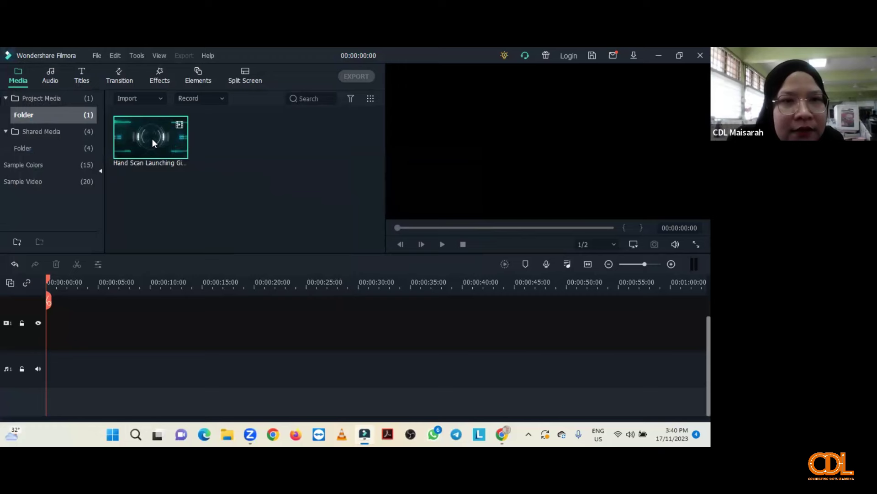
{"action": "left_click_drag", "start_coordinate": [153, 139], "coordinate": [50, 320]}
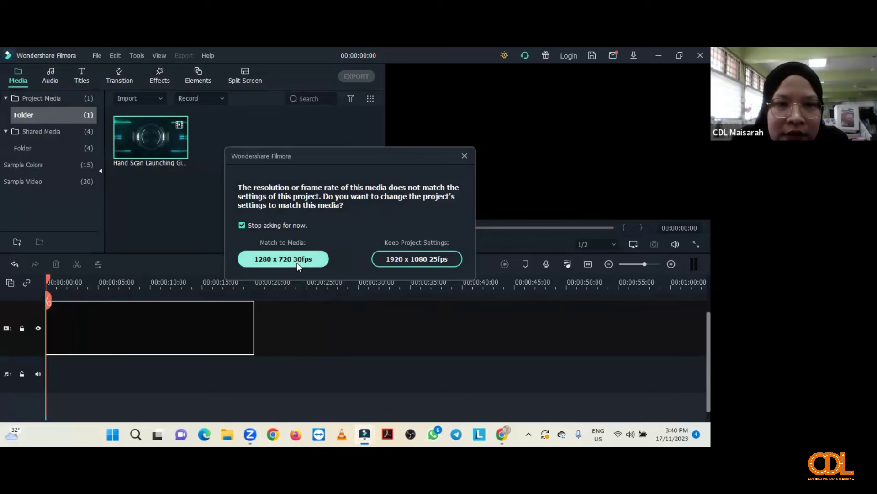
{"action": "left_click", "coordinate": [297, 263]}
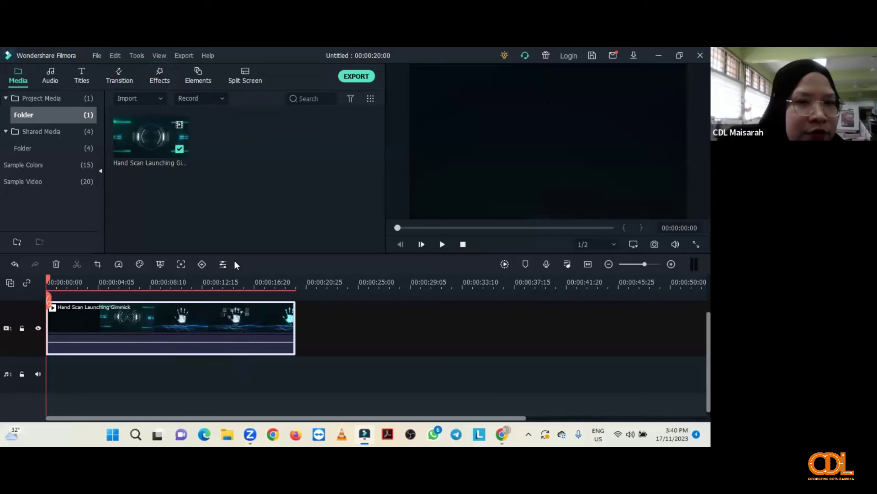
{"action": "left_click", "coordinate": [442, 245]}
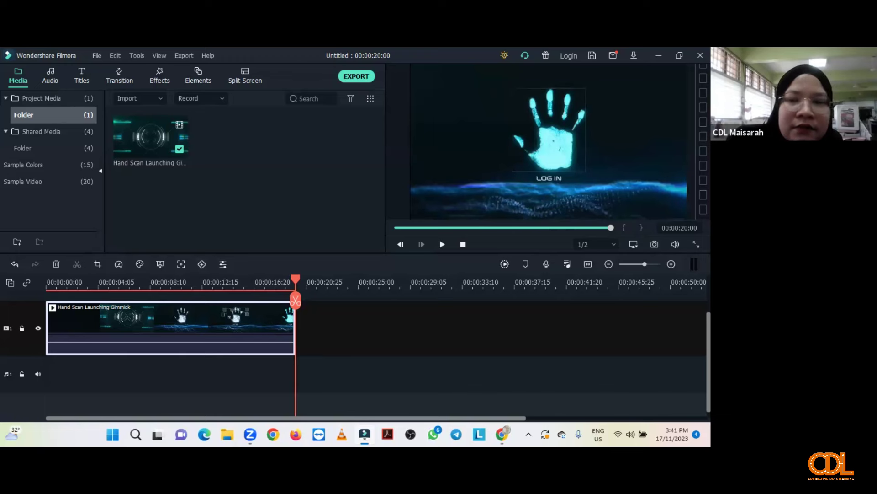
Step: Import SCHOOL OFFICIAL VIDEO from the MYDIGITALSCHOOLAPPS folder on the Desktop into the project media
{"action": "left_click", "coordinate": [162, 99]}
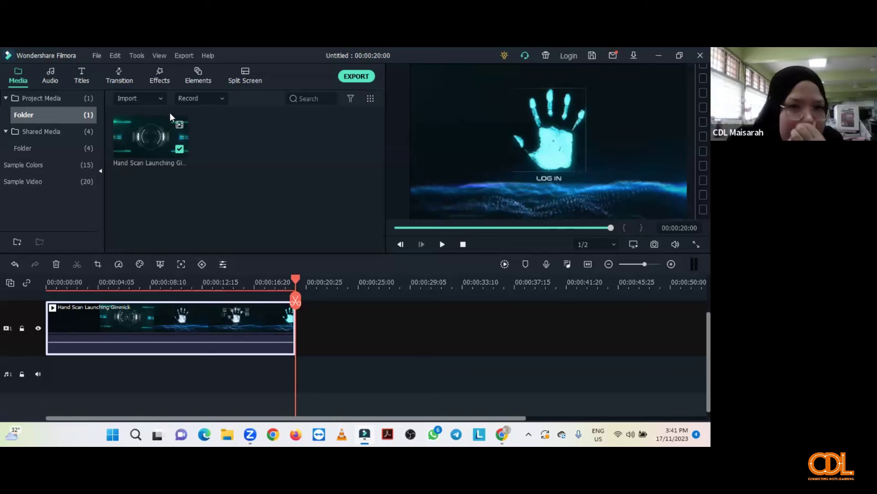
{"action": "left_click", "coordinate": [170, 116]}
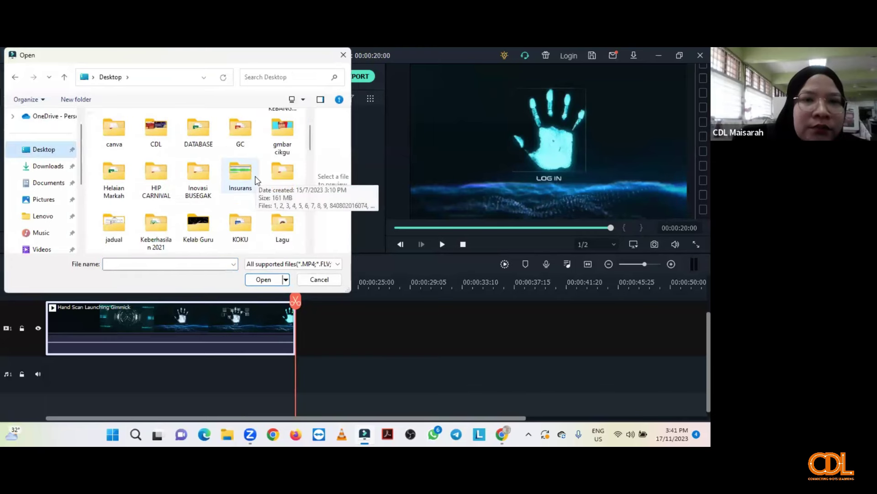
{"action": "scroll", "coordinate": [257, 180], "scroll_direction": "down", "scroll_amount": 3}
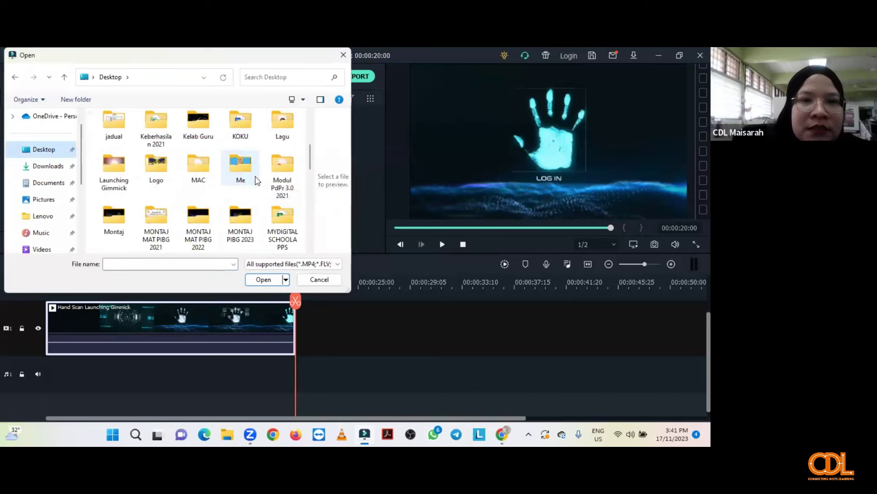
{"action": "scroll", "coordinate": [257, 179], "scroll_direction": "down", "scroll_amount": 3}
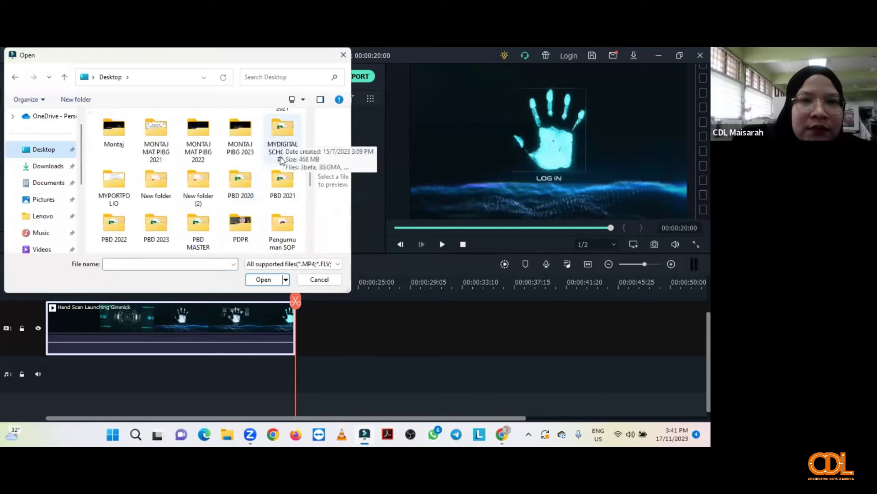
{"action": "double_click", "coordinate": [281, 155]}
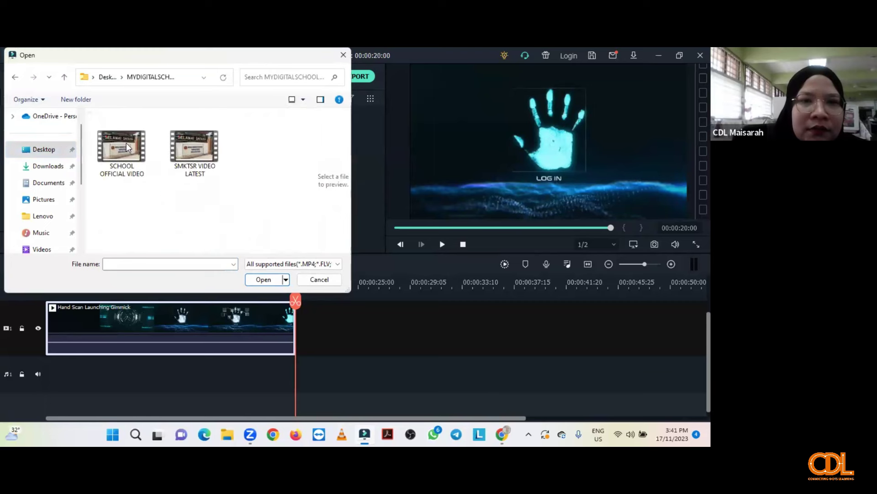
{"action": "left_click", "coordinate": [126, 143]}
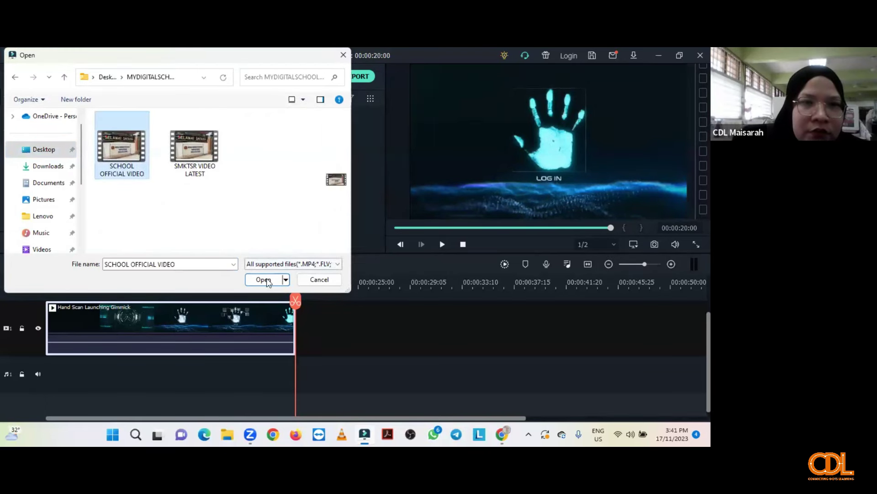
{"action": "key", "text": "Return"}
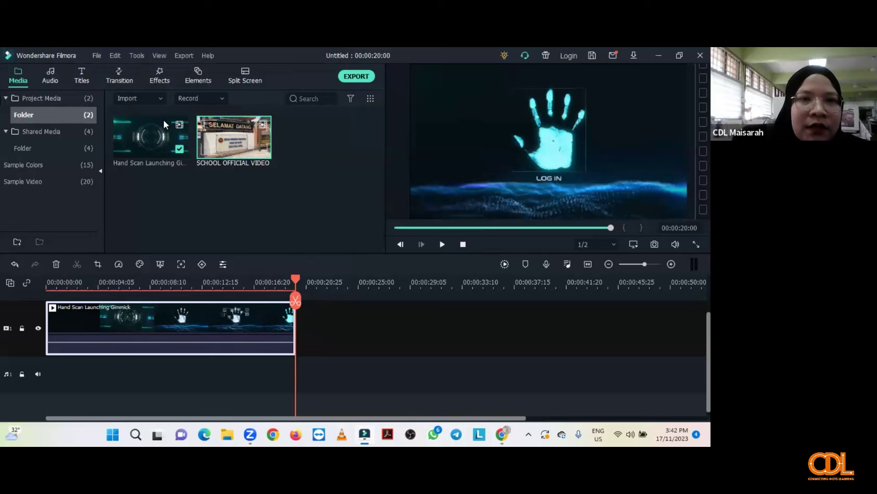
Step: Import Video i-Helathy from the STEM SHELL 2023 folder on the Desktop into the project media
{"action": "left_click", "coordinate": [138, 99]}
{"action": "left_click", "coordinate": [137, 115]}
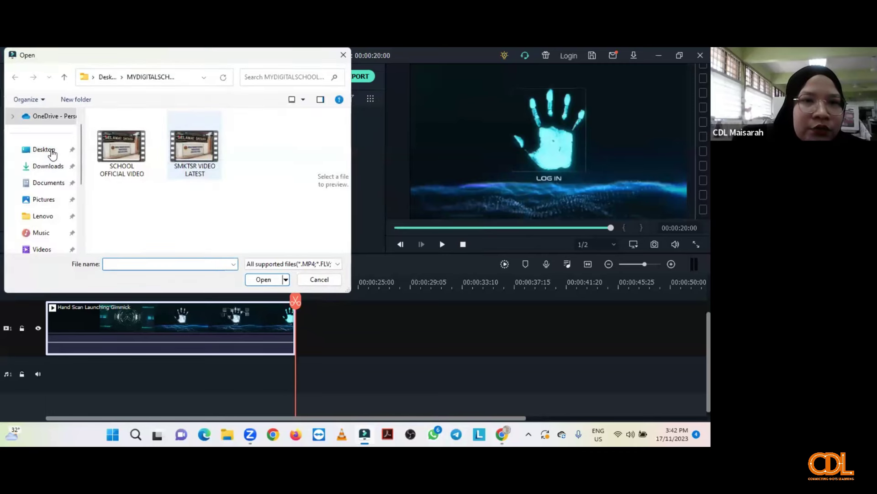
{"action": "left_click", "coordinate": [51, 150]}
{"action": "scroll", "coordinate": [95, 198], "scroll_direction": "down", "scroll_amount": 6}
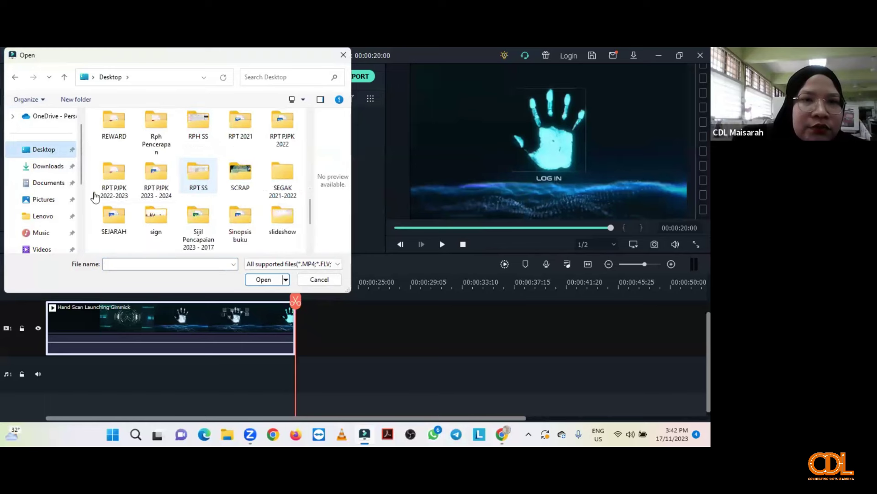
{"action": "scroll", "coordinate": [95, 197], "scroll_direction": "down", "scroll_amount": 3}
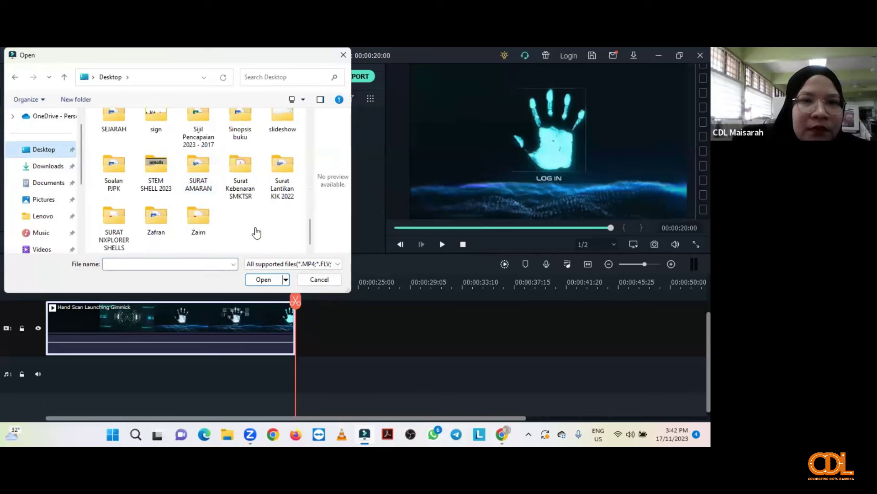
{"action": "type", "text": "st"}
{"action": "key", "text": "Return"}
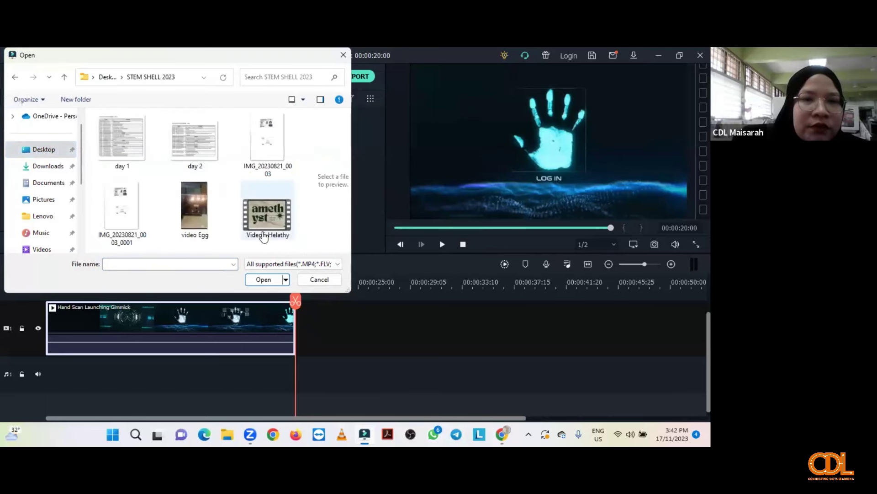
{"action": "left_click", "coordinate": [264, 236]}
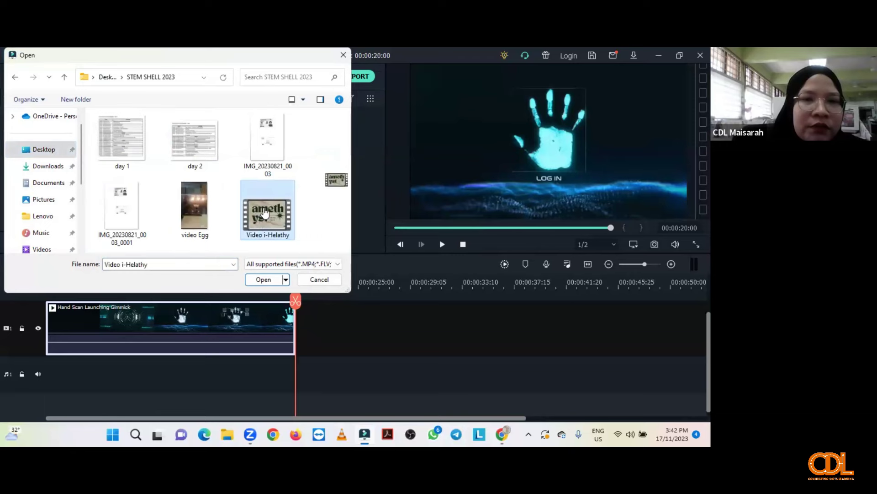
{"action": "left_click", "coordinate": [263, 280]}
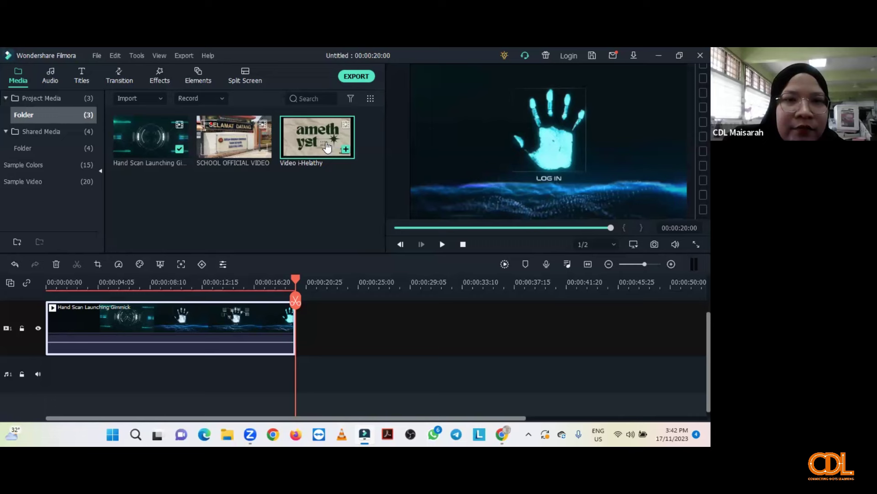
Step: Place Video i-Helathy directly after the Hand Scan clip on video track 1 and play the changeover from the hand scan
{"action": "left_click_drag", "start_coordinate": [326, 147], "coordinate": [299, 322]}
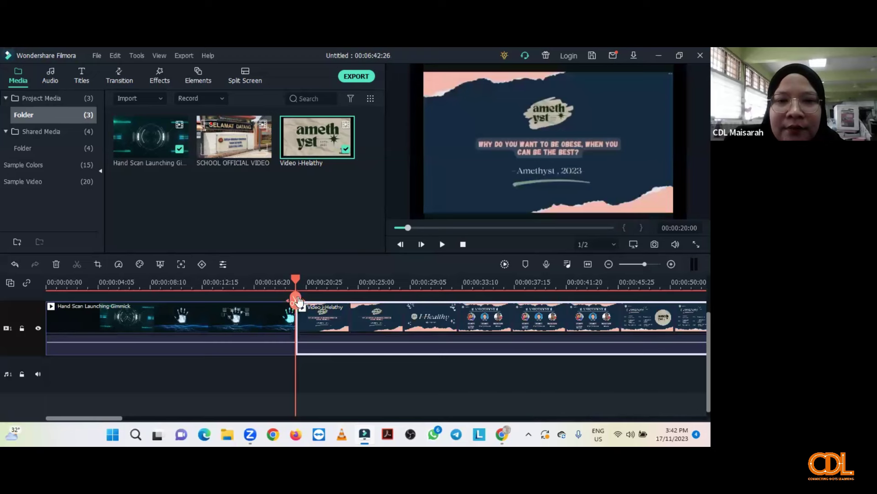
{"action": "left_click", "coordinate": [188, 306]}
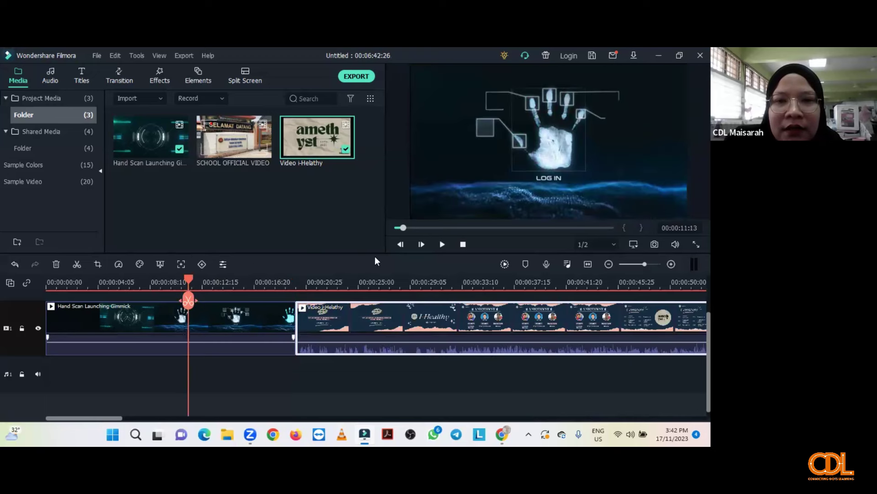
{"action": "left_click", "coordinate": [439, 245]}
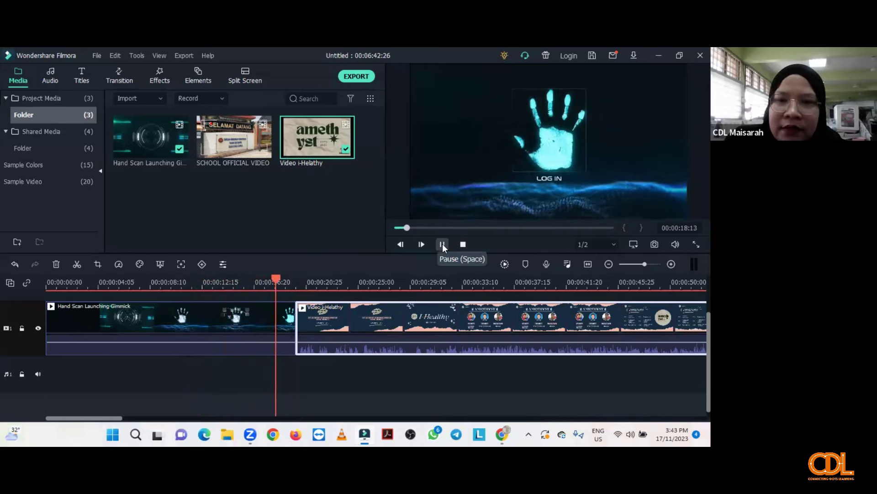
{"action": "left_click", "coordinate": [442, 244]}
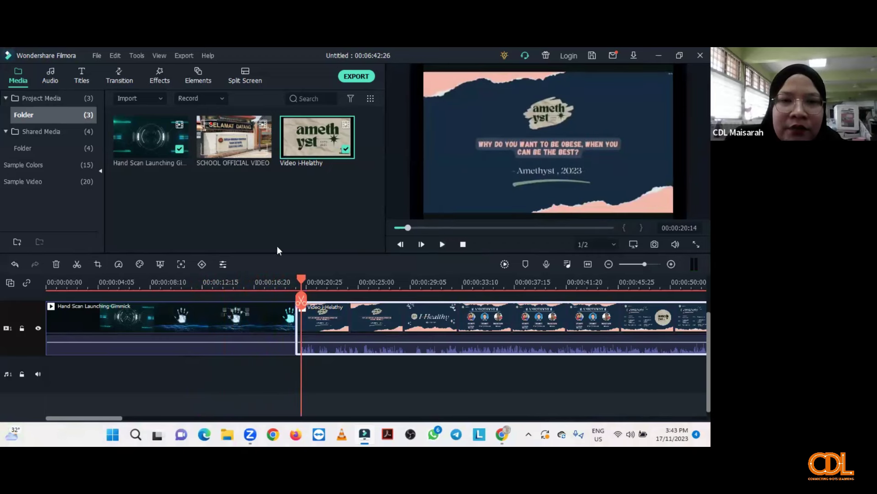
Step: Scrub back and forth through both timeline clips and replay the cut between them to examine how they join
{"action": "left_click_drag", "start_coordinate": [301, 280], "coordinate": [179, 281]}
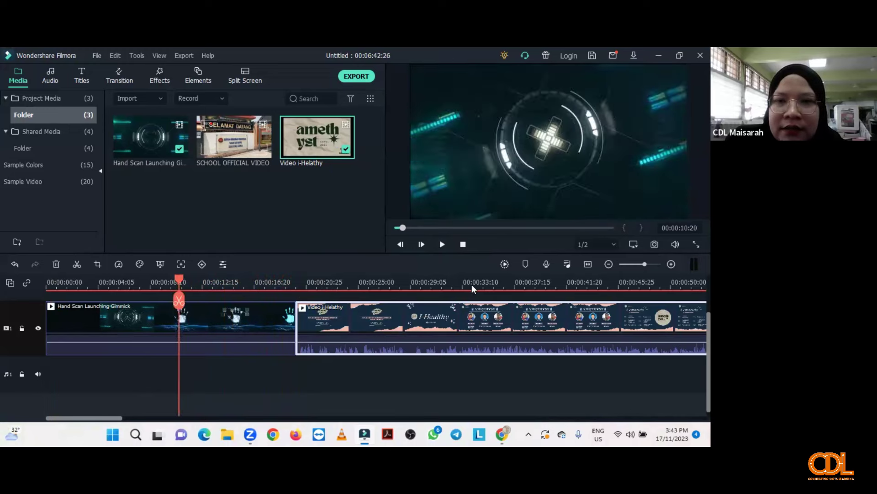
{"action": "left_click", "coordinate": [233, 282]}
{"action": "left_click", "coordinate": [676, 282]}
{"action": "left_click", "coordinate": [620, 282]}
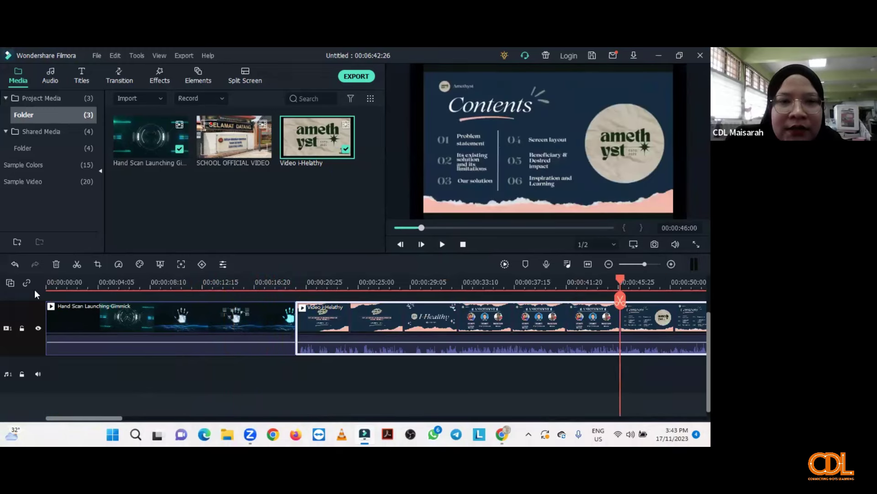
{"action": "left_click", "coordinate": [521, 282]}
{"action": "left_click", "coordinate": [319, 282]}
{"action": "left_click", "coordinate": [128, 282]}
{"action": "left_click", "coordinate": [594, 282]}
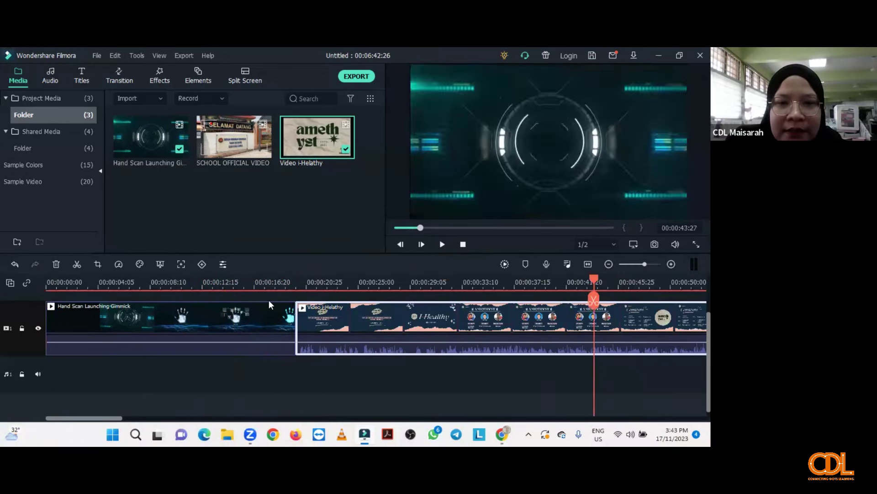
{"action": "left_click_drag", "start_coordinate": [594, 282], "coordinate": [314, 282]}
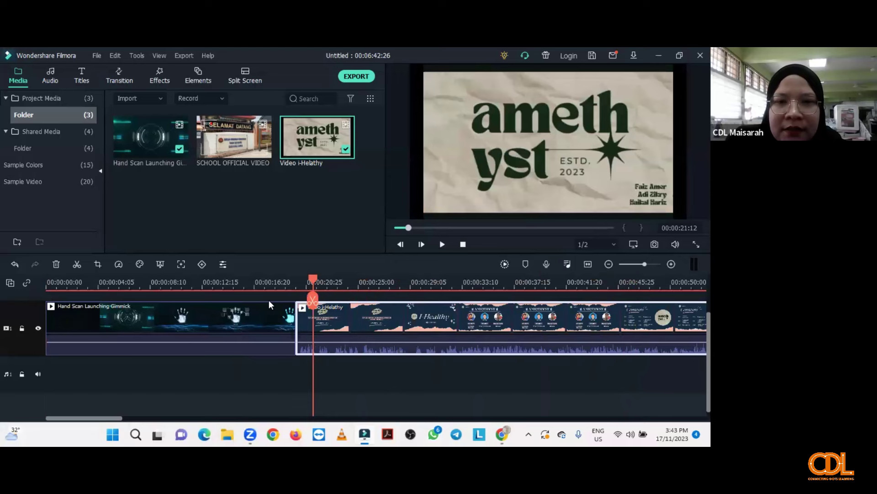
{"action": "key", "text": "space"}
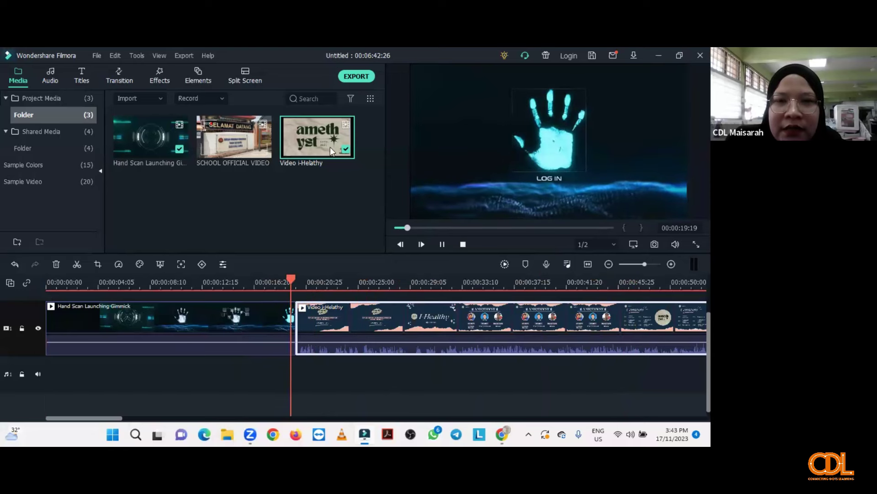
{"action": "left_click", "coordinate": [318, 280]}
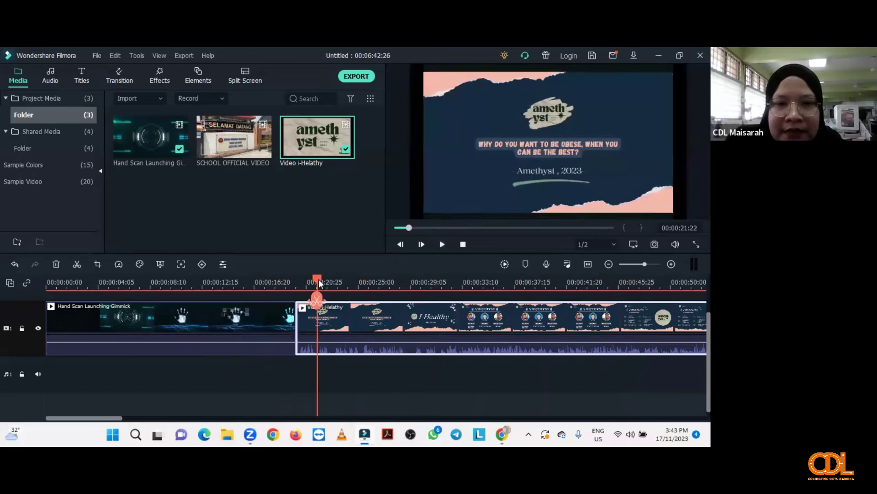
{"action": "left_click", "coordinate": [260, 290]}
{"action": "left_click", "coordinate": [260, 289]}
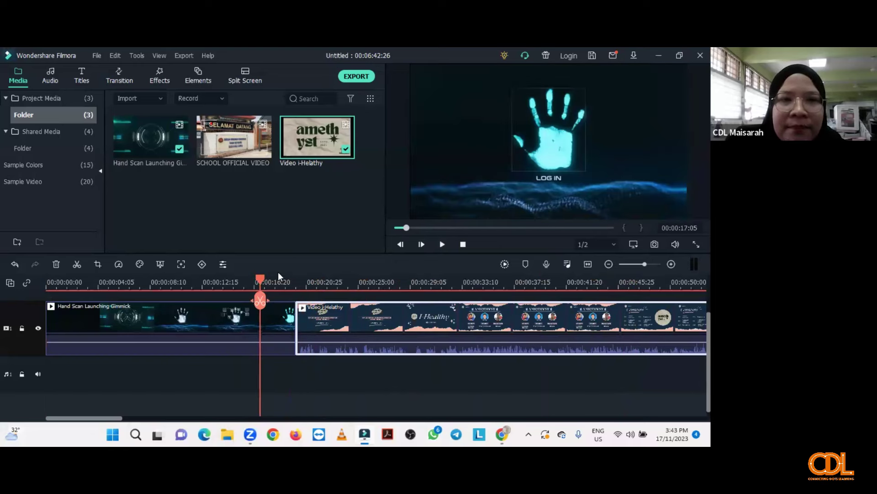
Step: Browse the included transition categories, such as Ripple & Dissolve, Lifestyle, Speed Blur and Basic, for one that suits the cut
{"action": "left_click", "coordinate": [119, 73]}
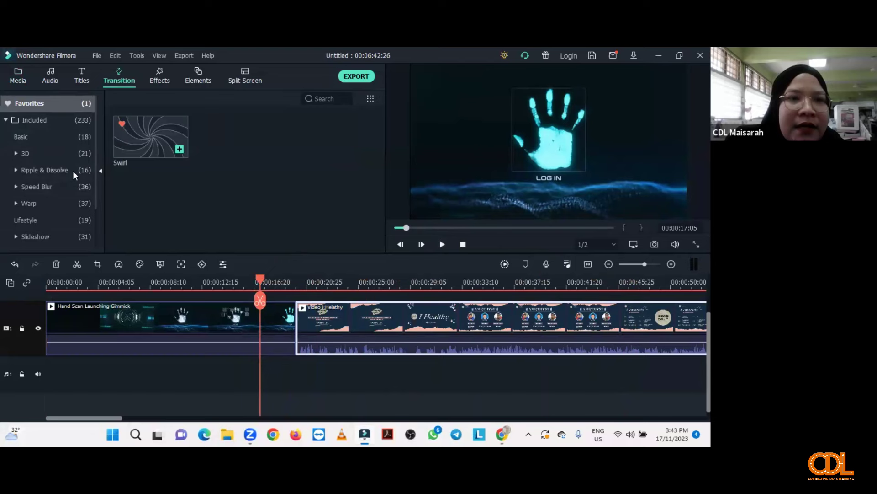
{"action": "left_click", "coordinate": [73, 171]}
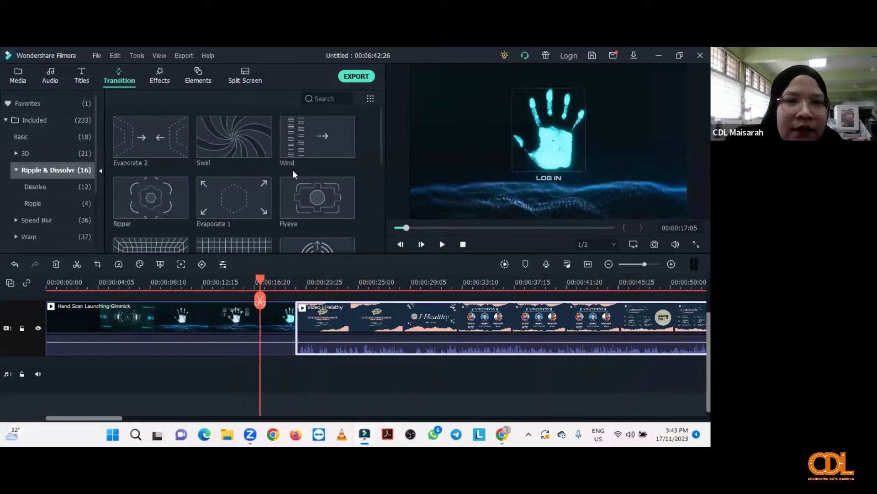
{"action": "scroll", "coordinate": [147, 146], "scroll_direction": "down", "scroll_amount": 5}
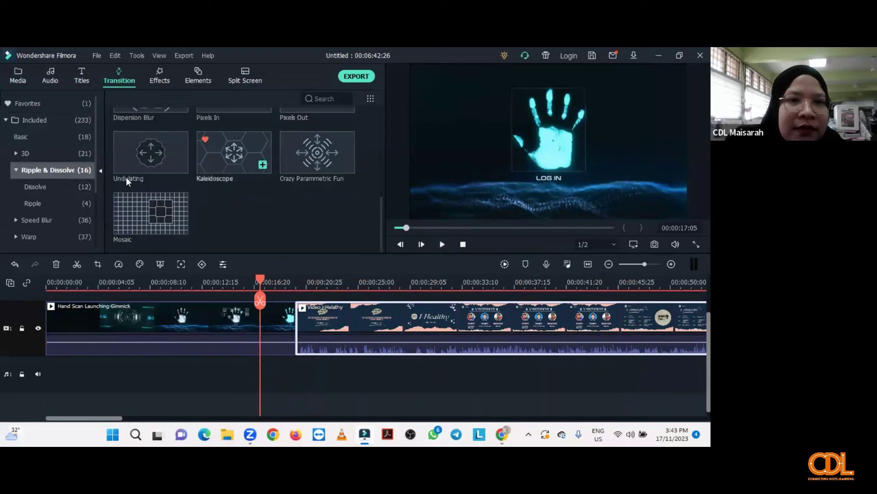
{"action": "left_click", "coordinate": [36, 187]}
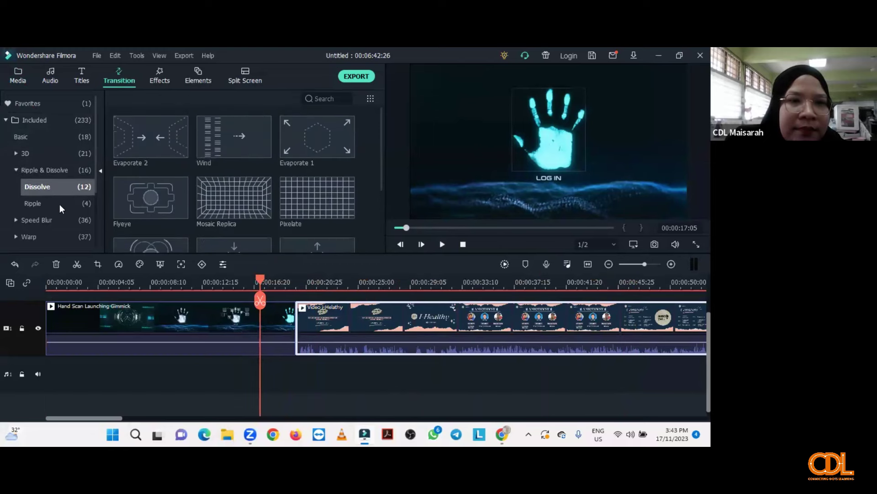
{"action": "scroll", "coordinate": [59, 204], "scroll_direction": "down", "scroll_amount": 3}
{"action": "left_click", "coordinate": [59, 220]}
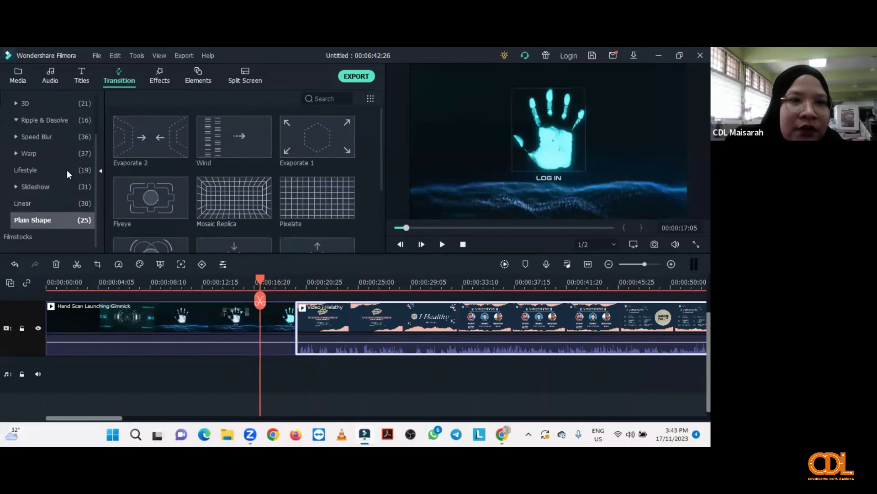
{"action": "key", "text": "Up"}
{"action": "key", "text": "Up"}
{"action": "key", "text": "Up"}
{"action": "key", "text": "Up"}
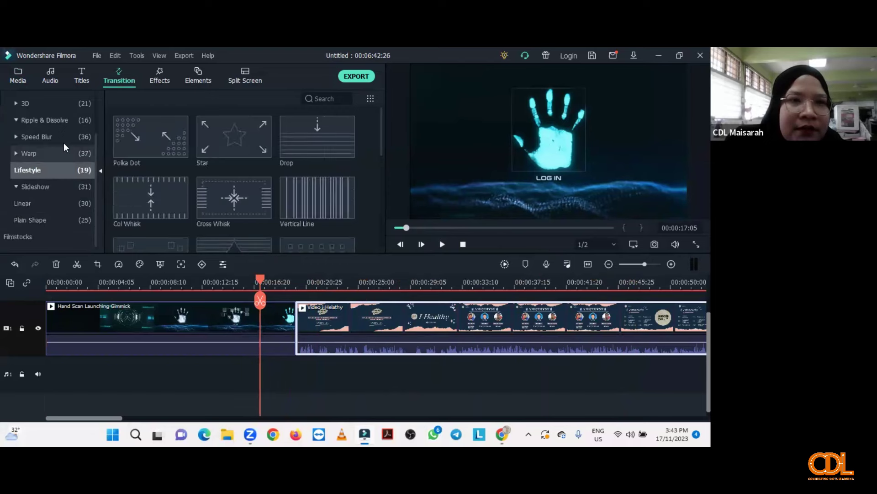
{"action": "left_click", "coordinate": [64, 143]}
{"action": "scroll", "coordinate": [66, 169], "scroll_direction": "up", "scroll_amount": 2}
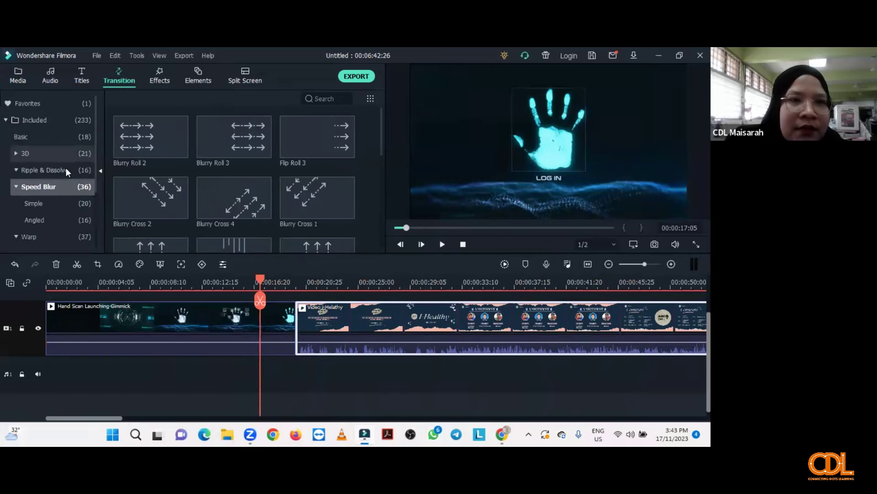
{"action": "left_click", "coordinate": [60, 154]}
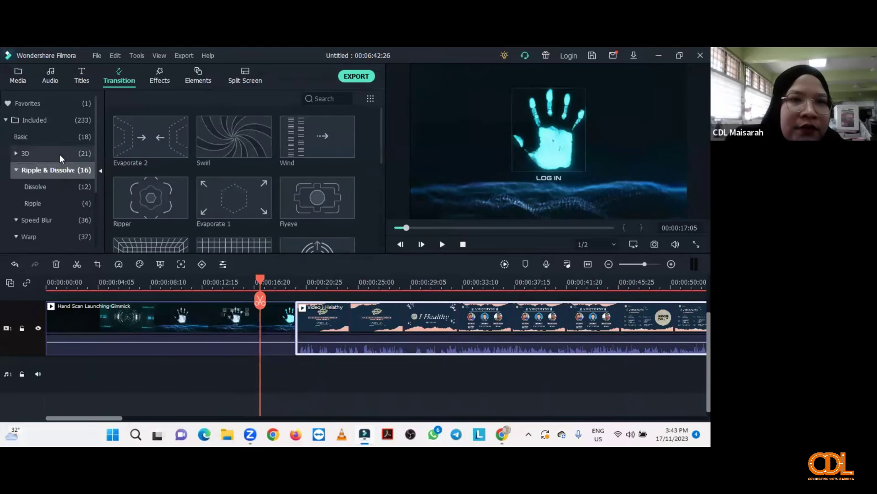
{"action": "left_click", "coordinate": [76, 134]}
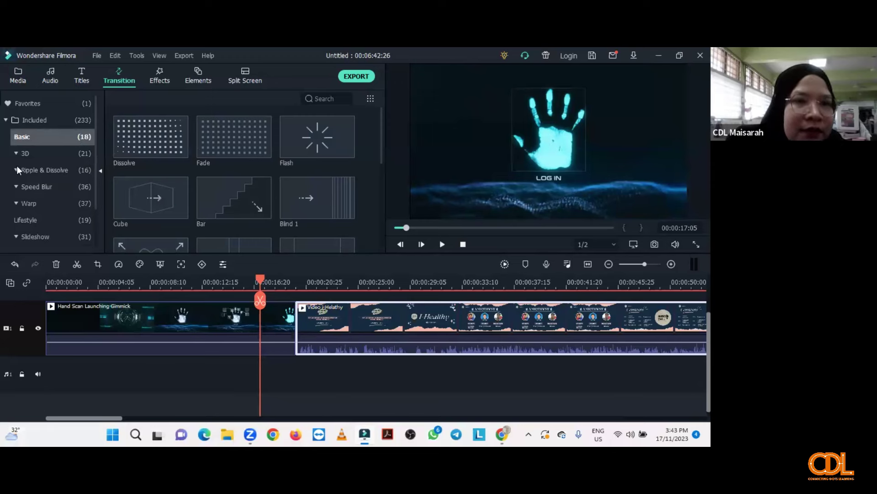
Step: Preview the Evaporate 2 transition from Ripple & Dissolve and apply it at the cut between the Hand Scan clip and Video i-Helathy
{"action": "left_click", "coordinate": [17, 168]}
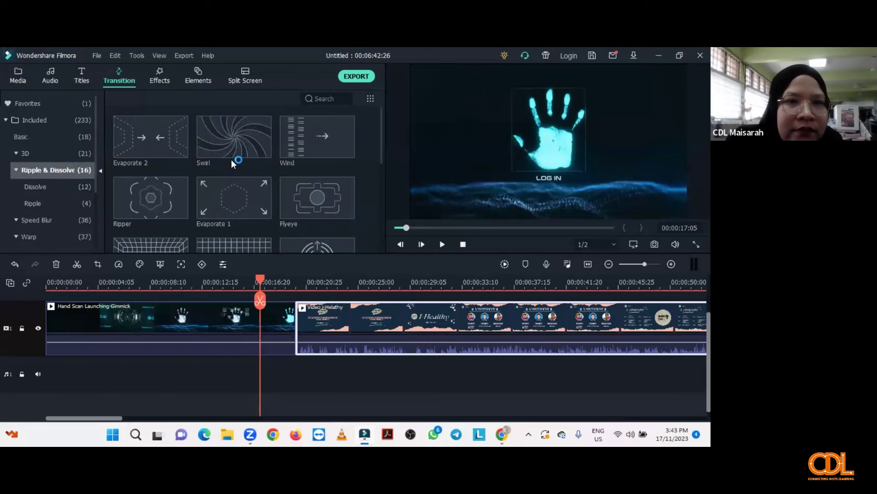
{"action": "mouse_move", "coordinate": [232, 147]}
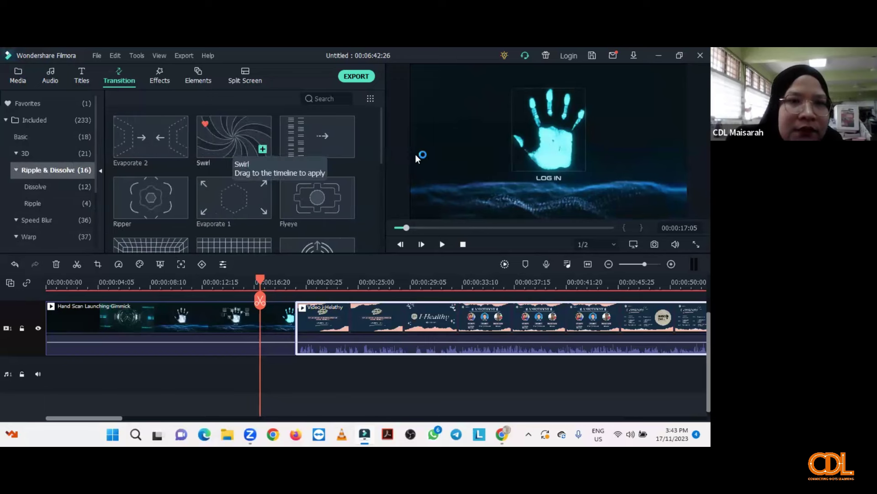
{"action": "mouse_move", "coordinate": [136, 133]}
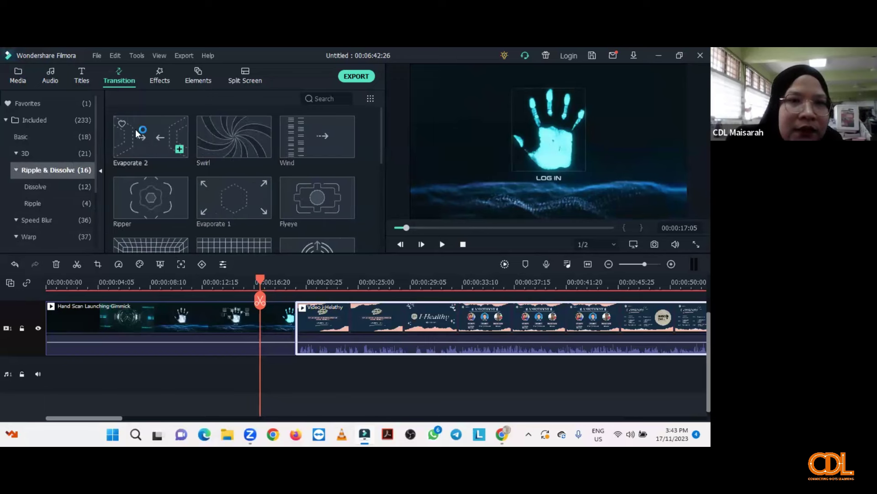
{"action": "left_click_drag", "start_coordinate": [136, 132], "coordinate": [158, 165]}
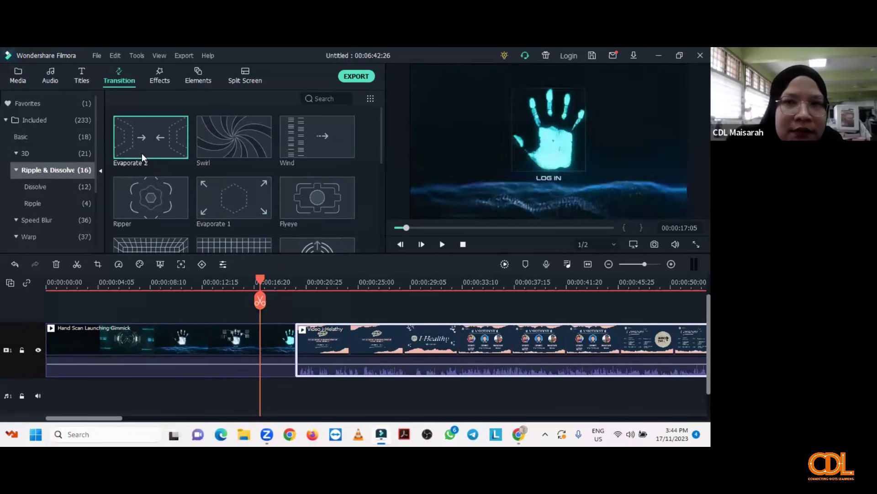
{"action": "left_click_drag", "start_coordinate": [142, 156], "coordinate": [298, 302]}
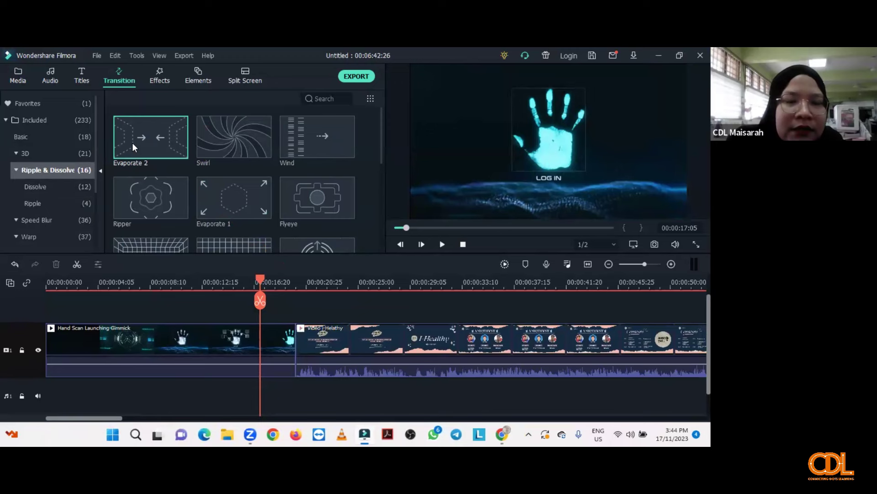
{"action": "mouse_move", "coordinate": [133, 143]}
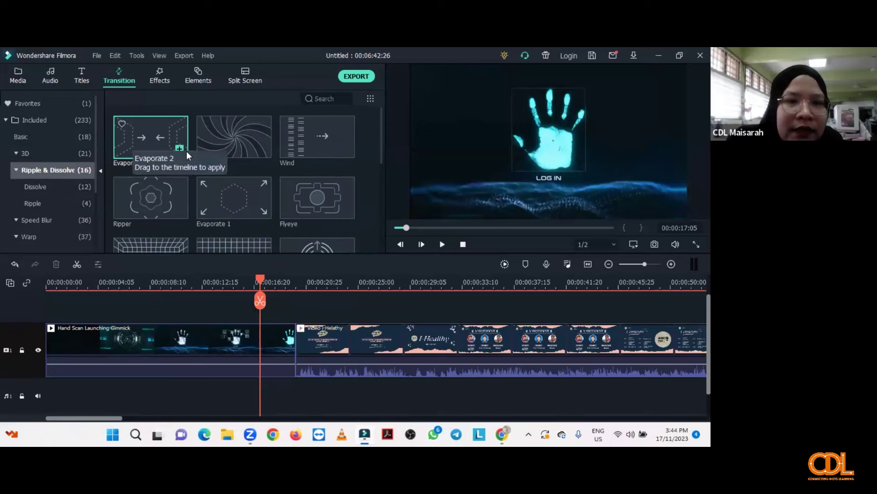
{"action": "left_click", "coordinate": [147, 144]}
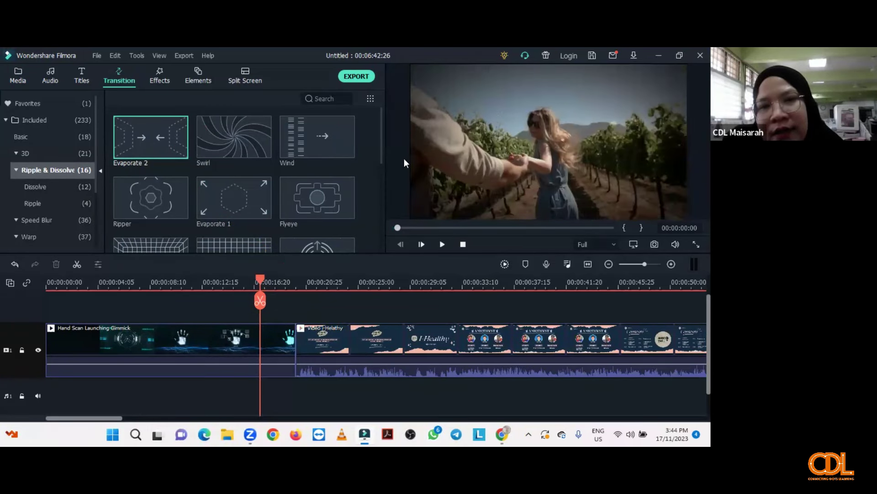
{"action": "mouse_move", "coordinate": [148, 145]}
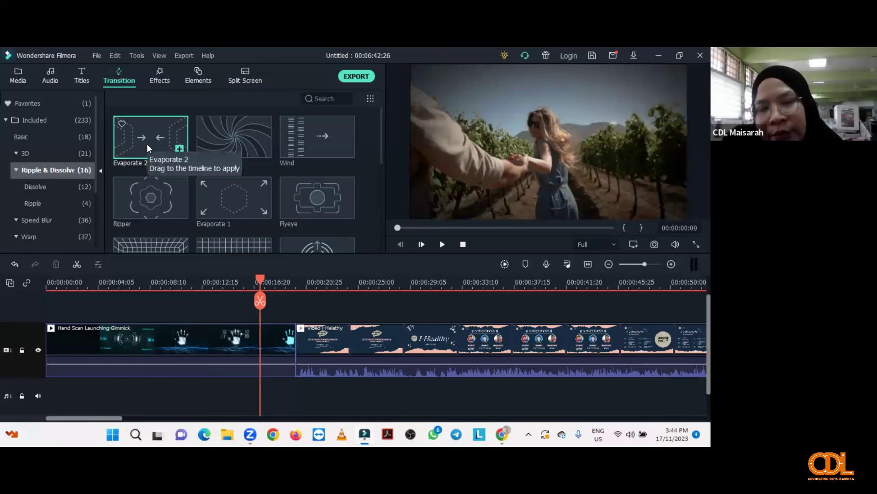
{"action": "key", "text": "space"}
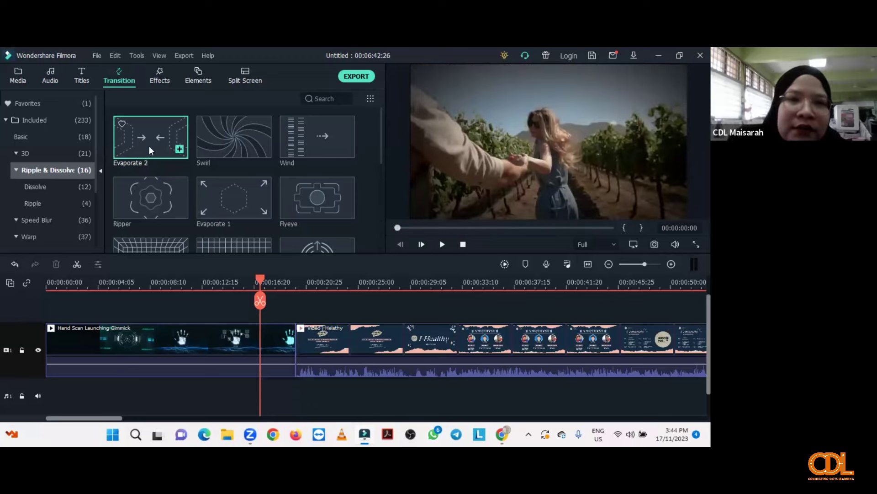
{"action": "left_click_drag", "start_coordinate": [149, 146], "coordinate": [289, 340]}
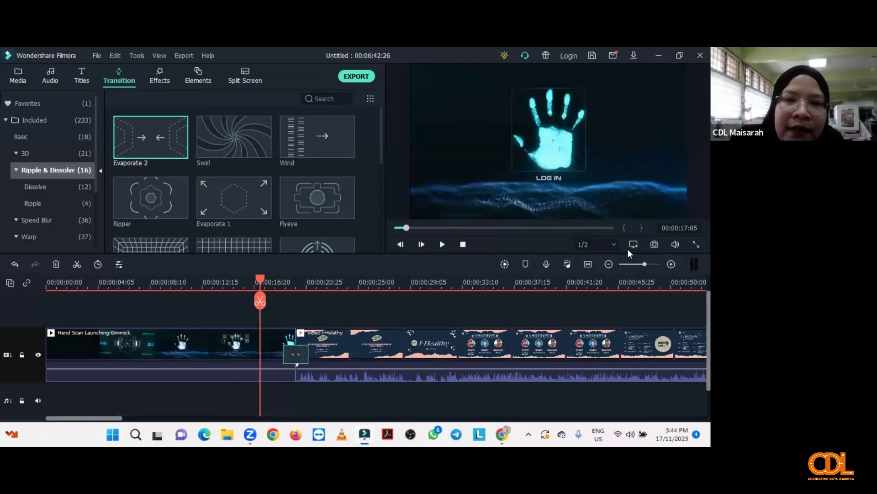
Step: Play the timeline twice from just before the cut to check the Evaporate 2 transition into Video i-Helathy
{"action": "key", "text": "space"}
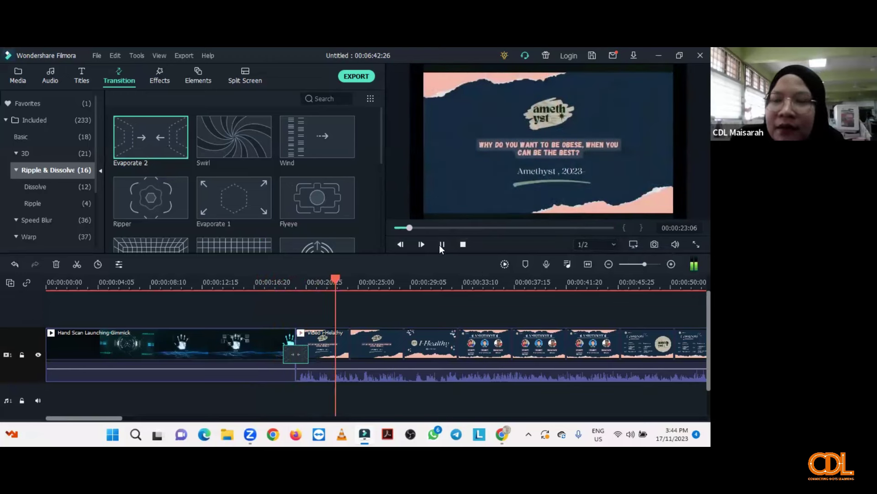
{"action": "left_click", "coordinate": [341, 281]}
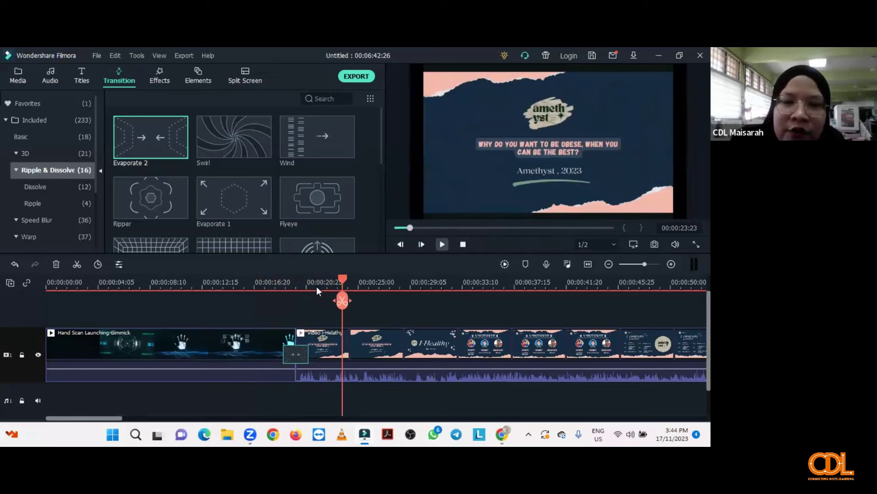
{"action": "left_click", "coordinate": [265, 295]}
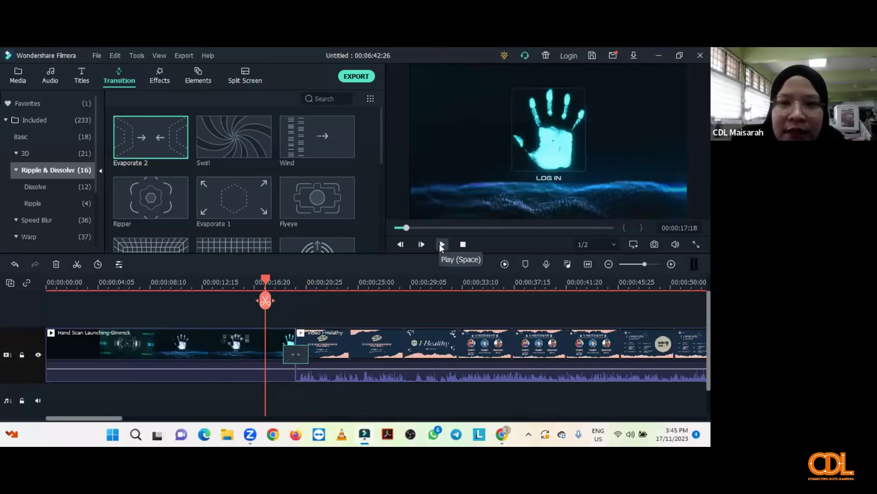
{"action": "left_click", "coordinate": [440, 244]}
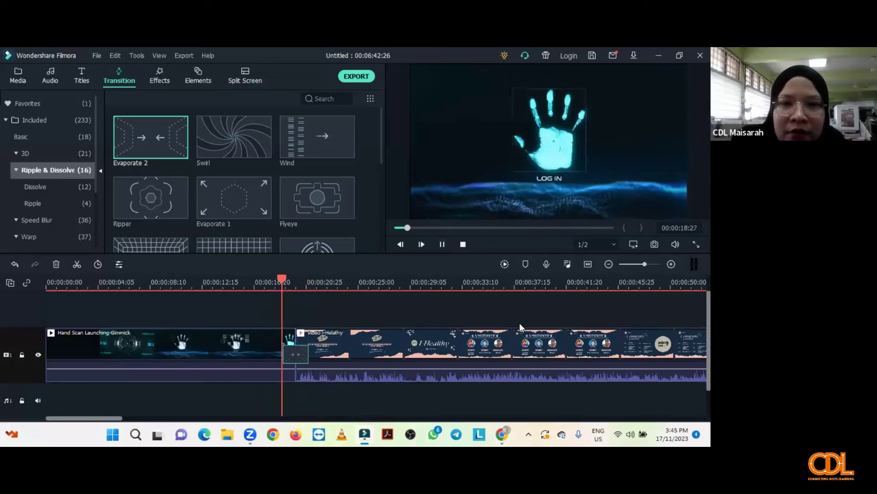
{"action": "left_click", "coordinate": [443, 243]}
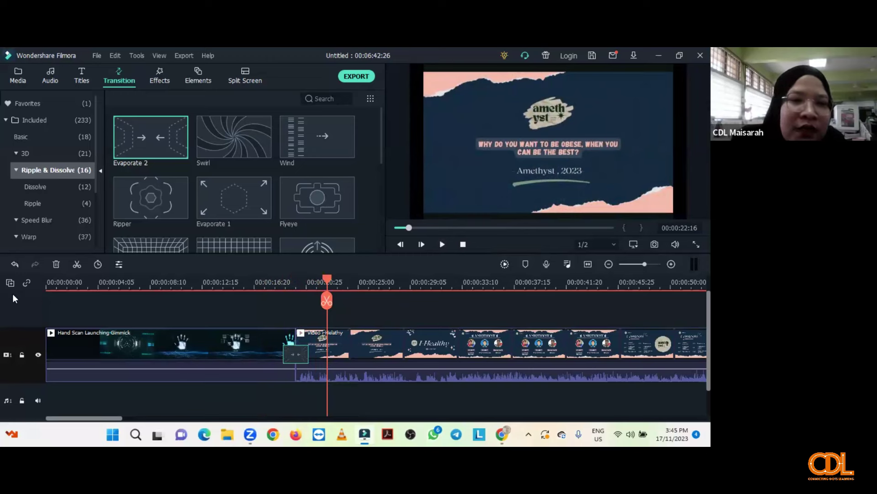
Step: Return the playhead to the start of the timeline, preview the Opener 2 and Opener 10 titles, and look through the remaining openers
{"action": "left_click", "coordinate": [125, 282]}
{"action": "key", "text": "Home"}
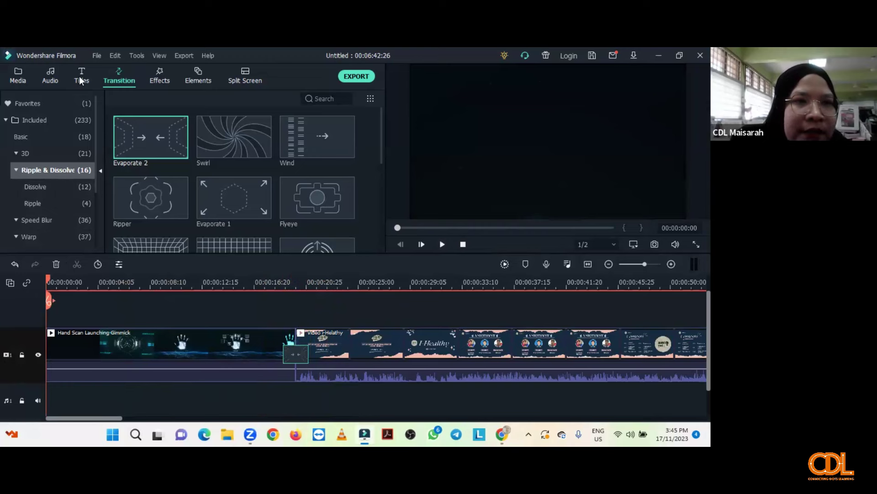
{"action": "left_click", "coordinate": [78, 76]}
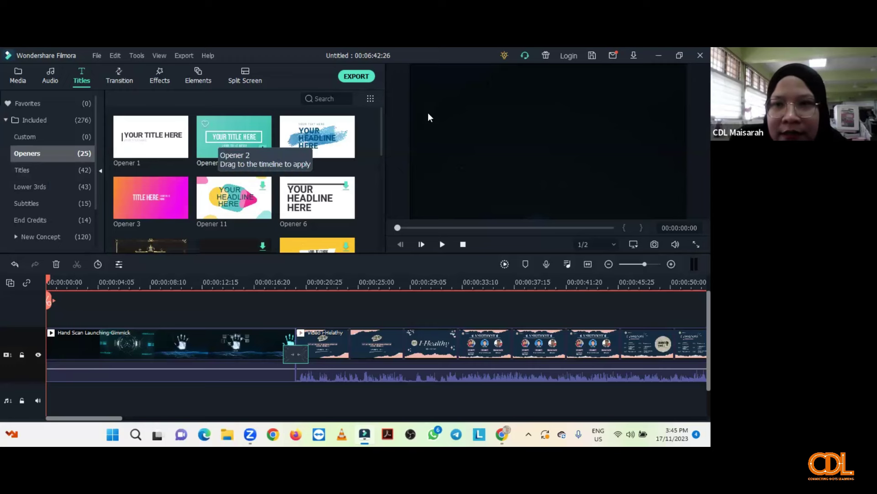
{"action": "left_click", "coordinate": [229, 138]}
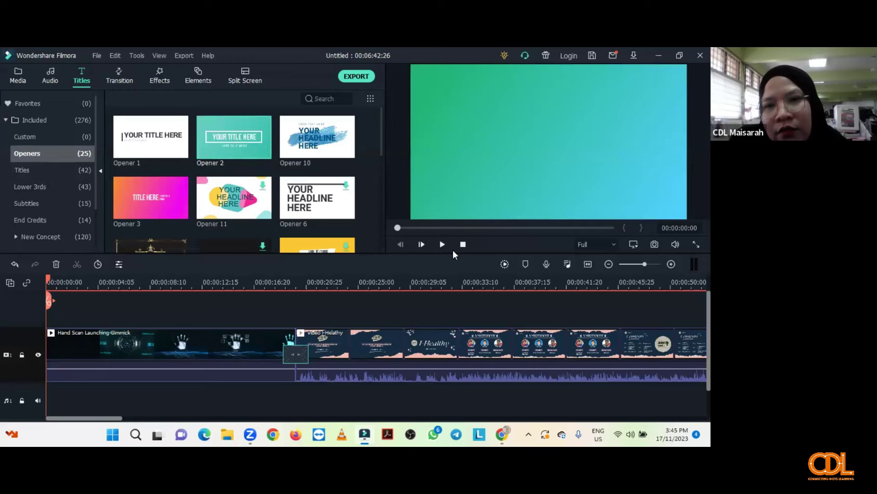
{"action": "key", "text": "space"}
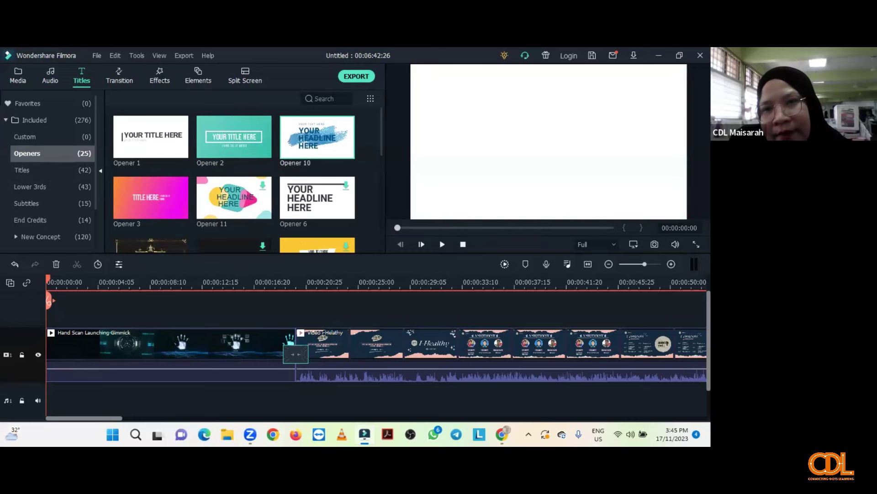
{"action": "left_click", "coordinate": [442, 244]}
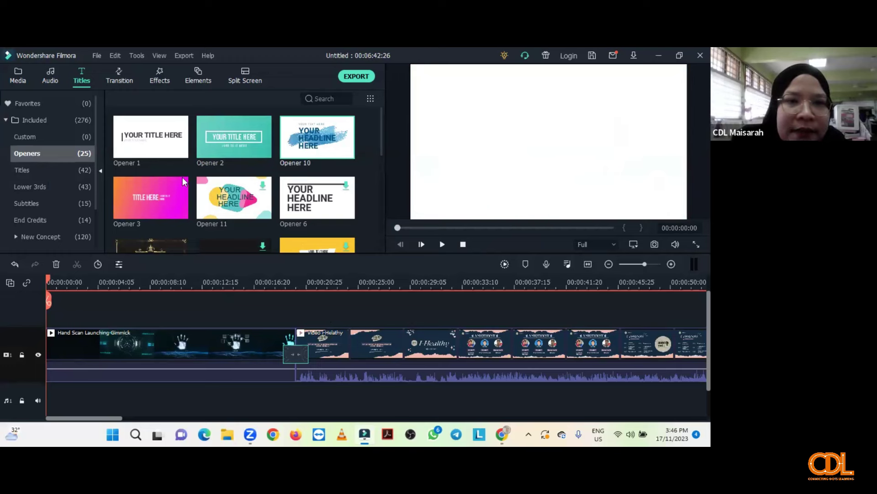
{"action": "mouse_move", "coordinate": [184, 182]}
{"action": "scroll", "coordinate": [184, 182], "scroll_direction": "down", "scroll_amount": 3}
{"action": "scroll", "coordinate": [184, 182], "scroll_direction": "down", "scroll_amount": 3}
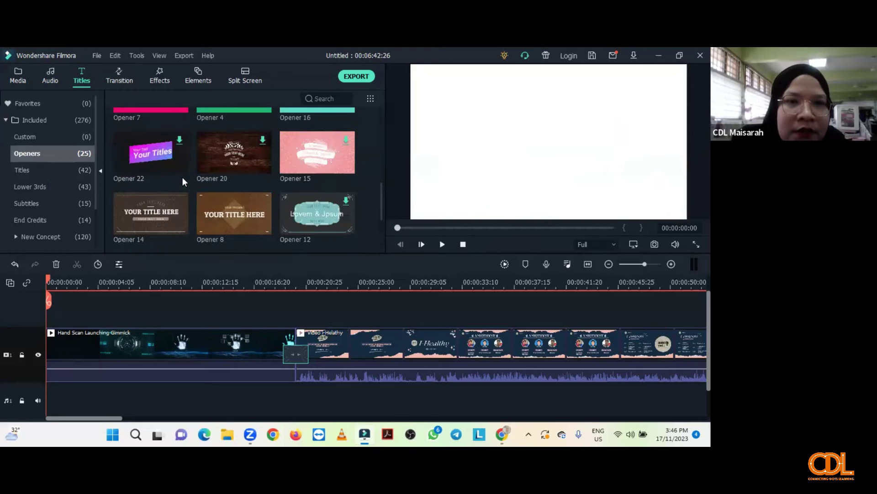
{"action": "scroll", "coordinate": [183, 176], "scroll_direction": "down", "scroll_amount": 5}
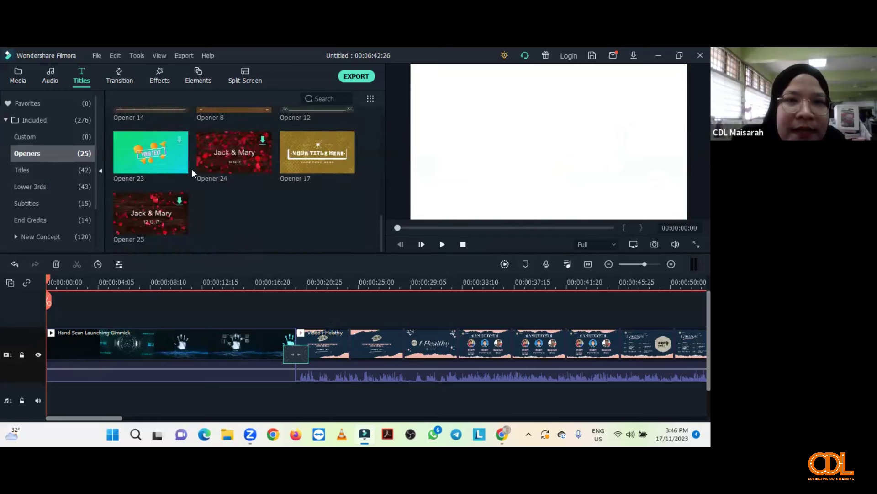
{"action": "scroll", "coordinate": [225, 135], "scroll_direction": "up", "scroll_amount": 10}
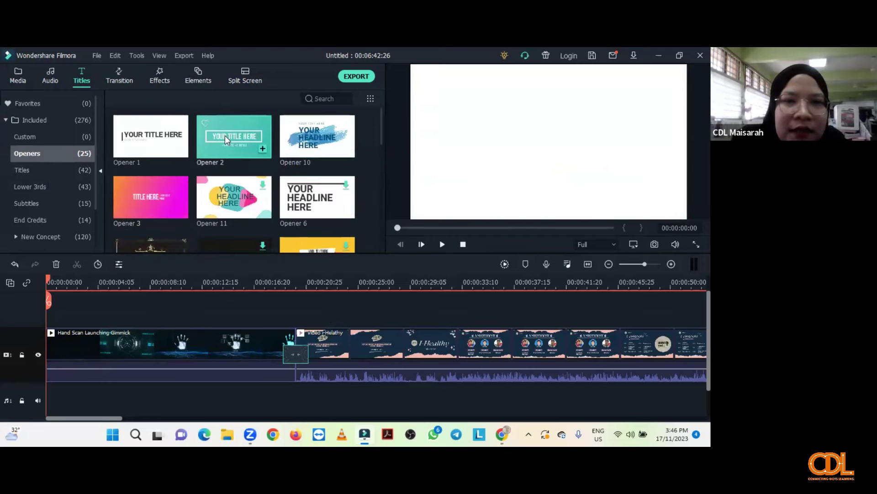
Step: Place the Opener 2 title on video track 2 above the early part of the Hand Scan clip and play it from the start
{"action": "left_click_drag", "start_coordinate": [225, 135], "coordinate": [69, 301]}
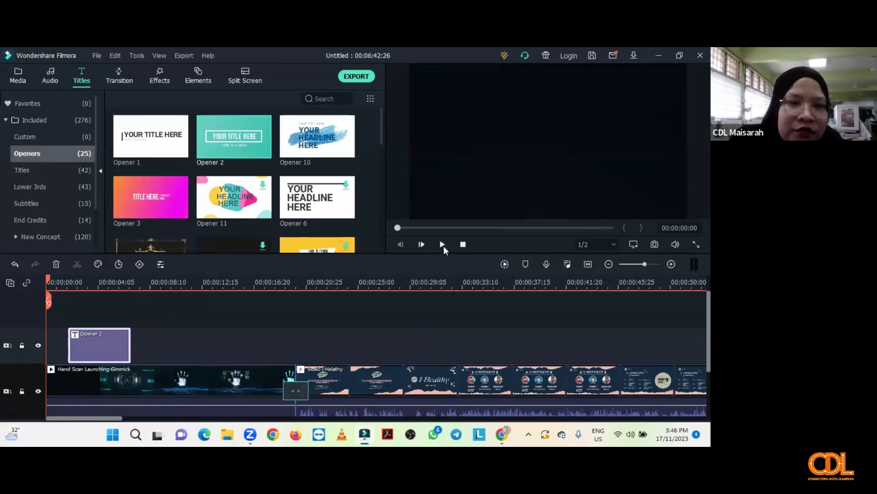
{"action": "left_click", "coordinate": [443, 245]}
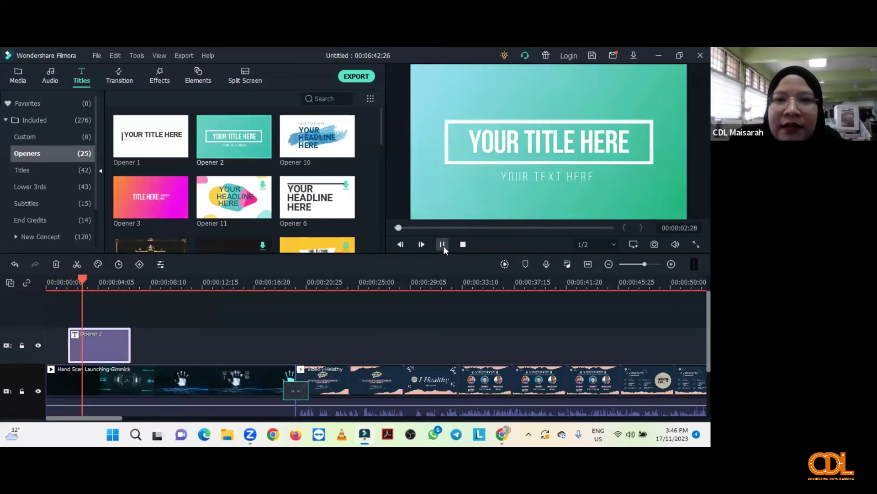
{"action": "key", "text": "space"}
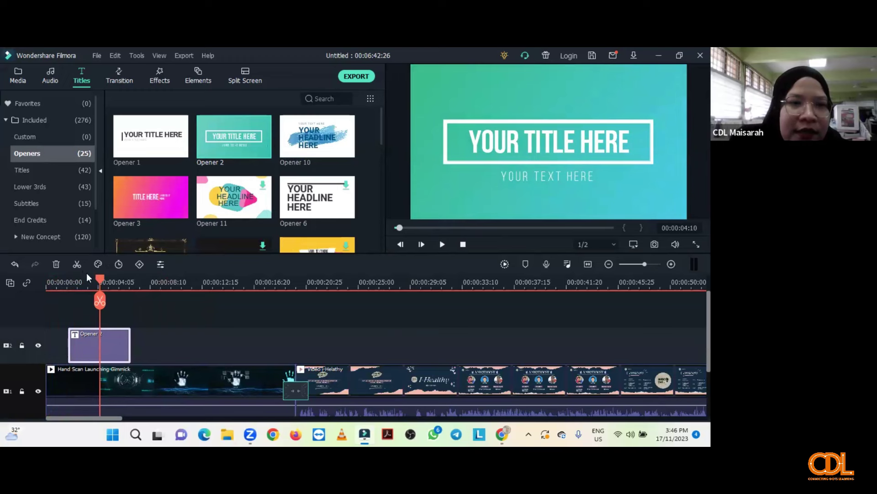
Step: Try twice to insert the Opener 2 title into the Hand Scan clip on video track 1, undoing each insertion
{"action": "key", "text": "Home"}
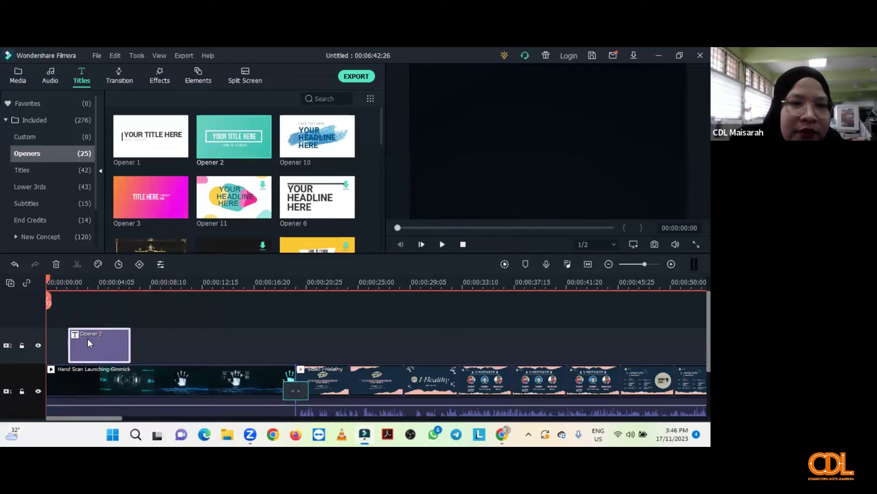
{"action": "left_click_drag", "start_coordinate": [88, 342], "coordinate": [92, 366]}
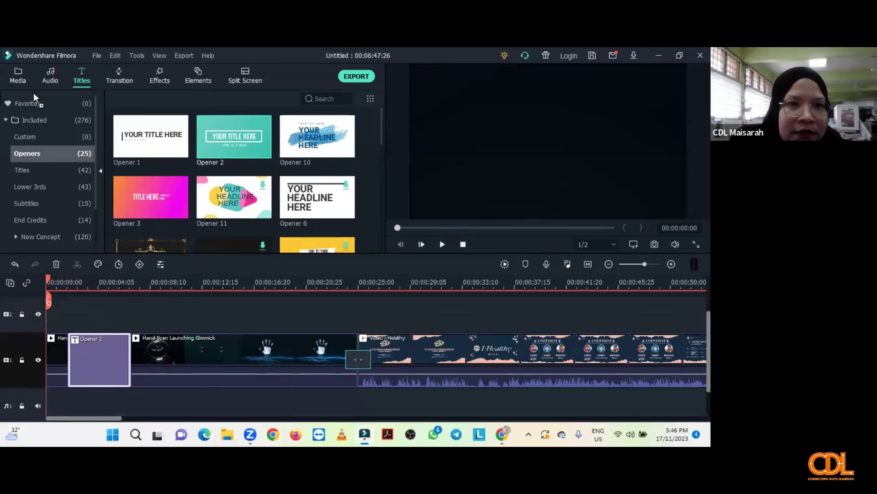
{"action": "left_click", "coordinate": [12, 265]}
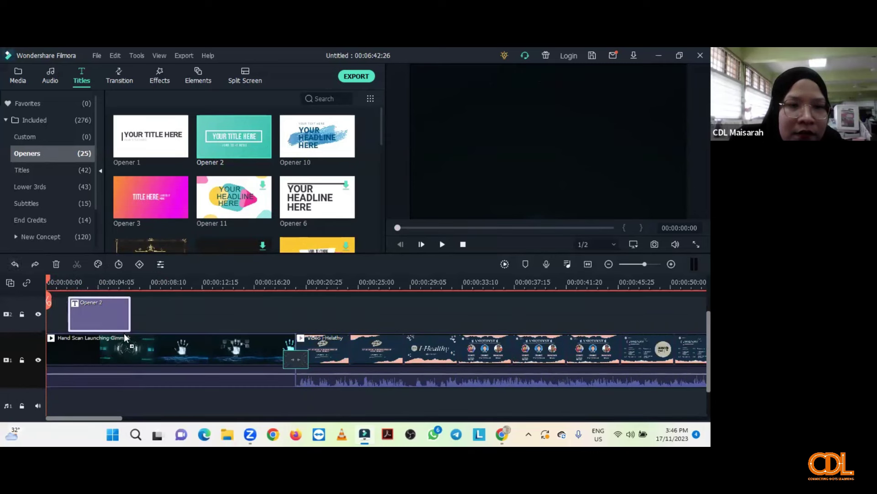
{"action": "left_click_drag", "start_coordinate": [125, 337], "coordinate": [125, 337]}
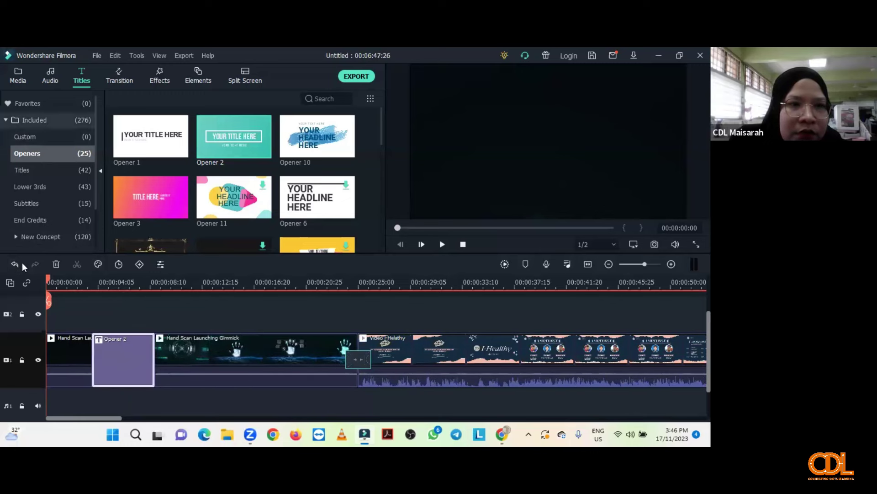
{"action": "key", "text": "ctrl+z"}
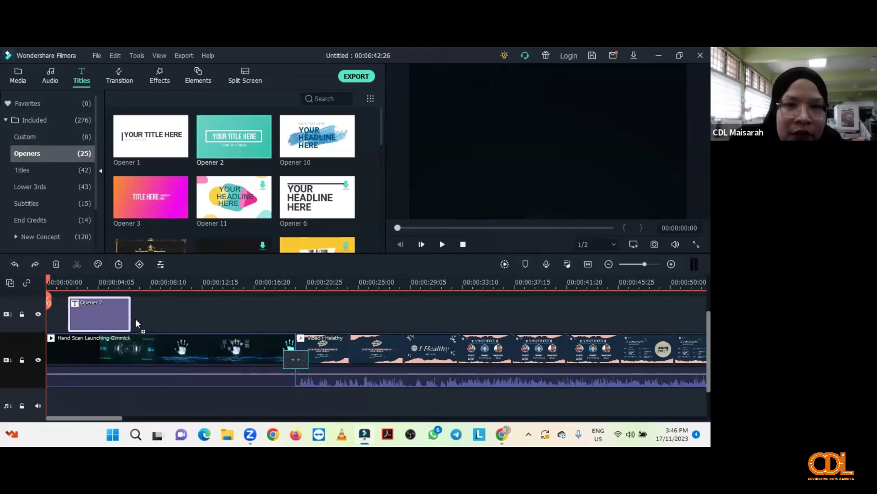
Step: Shift the Opener 2 title slightly later on video track 2, play the timeline through it, and return to the start
{"action": "mouse_move", "coordinate": [128, 319]}
{"action": "left_mouse_down"}
{"action": "mouse_move", "coordinate": [218, 360]}
{"action": "mouse_move", "coordinate": [281, 357]}
{"action": "mouse_move", "coordinate": [127, 341]}
{"action": "mouse_move", "coordinate": [124, 331]}
{"action": "mouse_move", "coordinate": [133, 333]}
{"action": "left_mouse_up"}
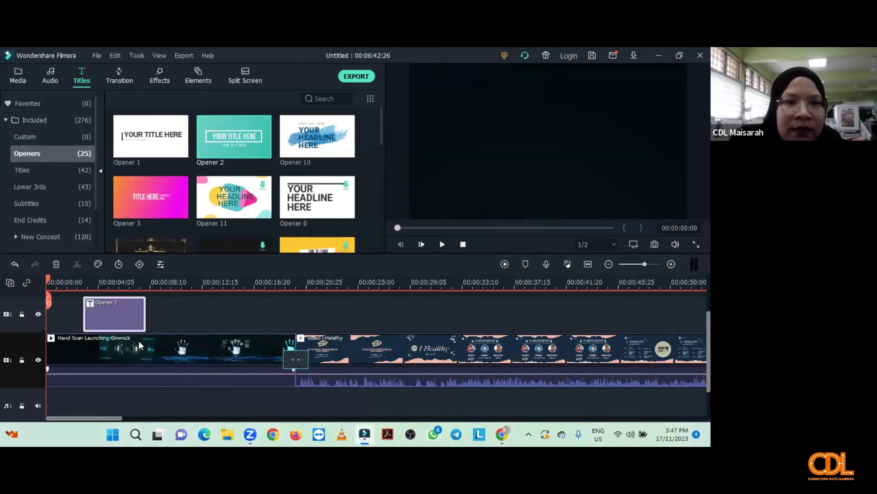
{"action": "left_click", "coordinate": [440, 244]}
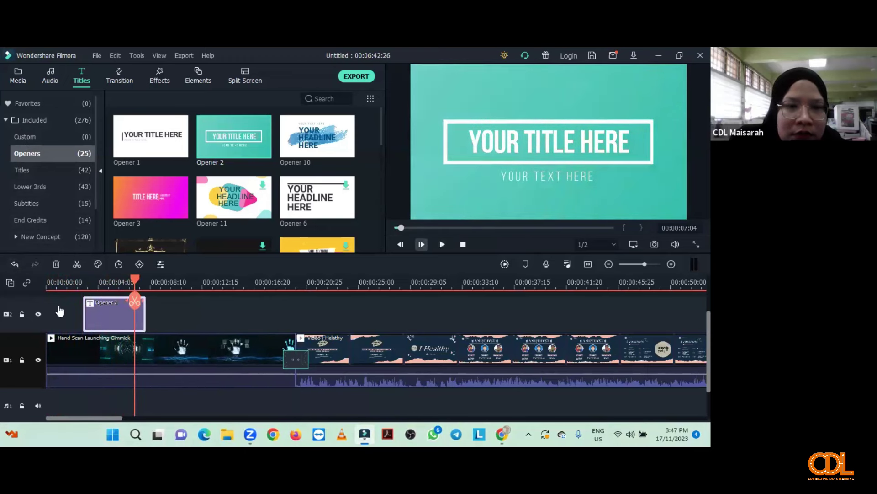
{"action": "key", "text": "space"}
{"action": "key", "text": "Home"}
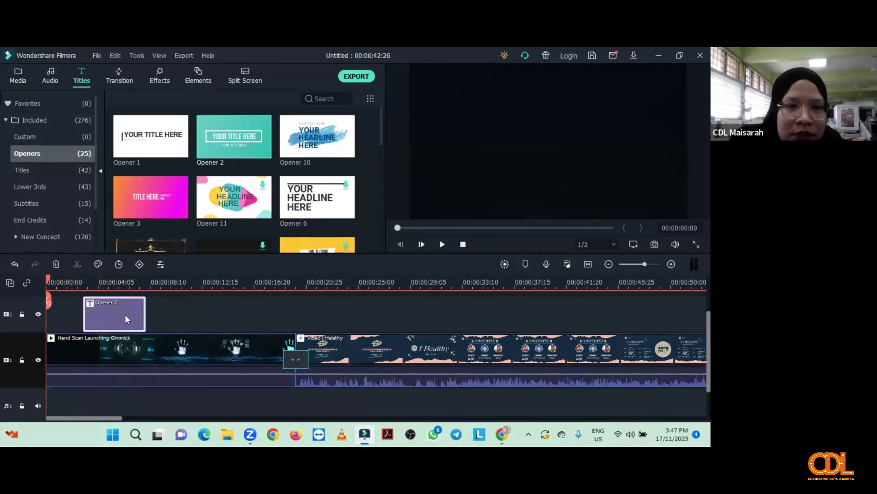
Step: Delete the Opener 2 title from video track 2 and place the playhead at 00:00:01:07
{"action": "scroll", "coordinate": [243, 229], "scroll_direction": "down", "scroll_amount": 3}
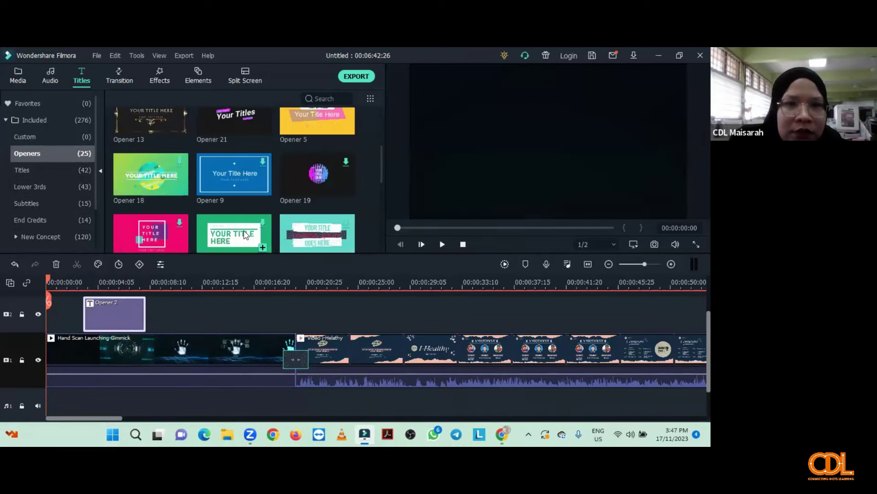
{"action": "scroll", "coordinate": [243, 229], "scroll_direction": "up", "scroll_amount": 3}
{"action": "scroll", "coordinate": [238, 229], "scroll_direction": "down", "scroll_amount": 3}
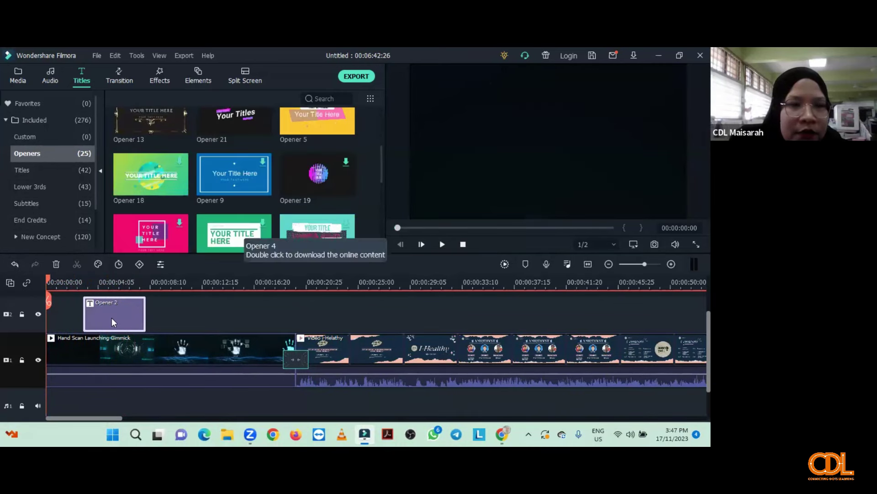
{"action": "scroll", "coordinate": [237, 229], "scroll_direction": "up", "scroll_amount": 3}
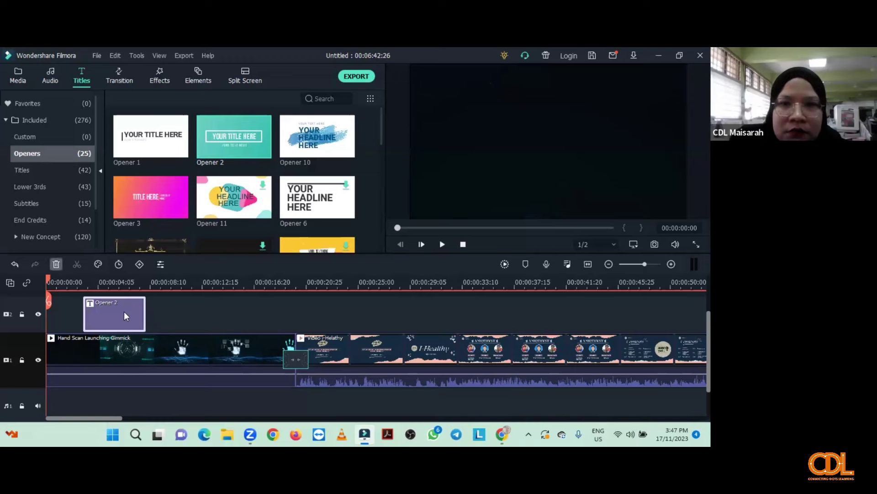
{"action": "key", "text": "Delete"}
{"action": "left_click", "coordinate": [82, 282]}
{"action": "left_click", "coordinate": [62, 283]}
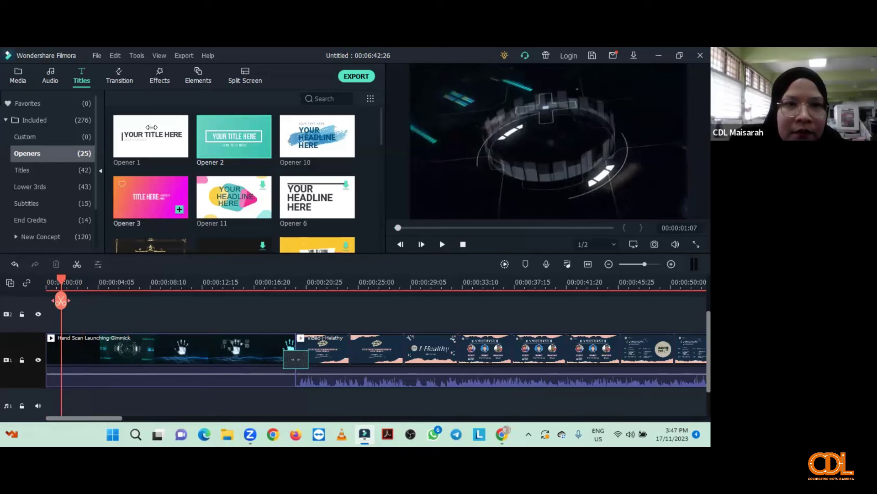
Step: Preview the Opener 13 title and place it on video track 2 above the Hand Scan clip, starting at about 00:00:02:20
{"action": "scroll", "coordinate": [152, 126], "scroll_direction": "down", "scroll_amount": 3}
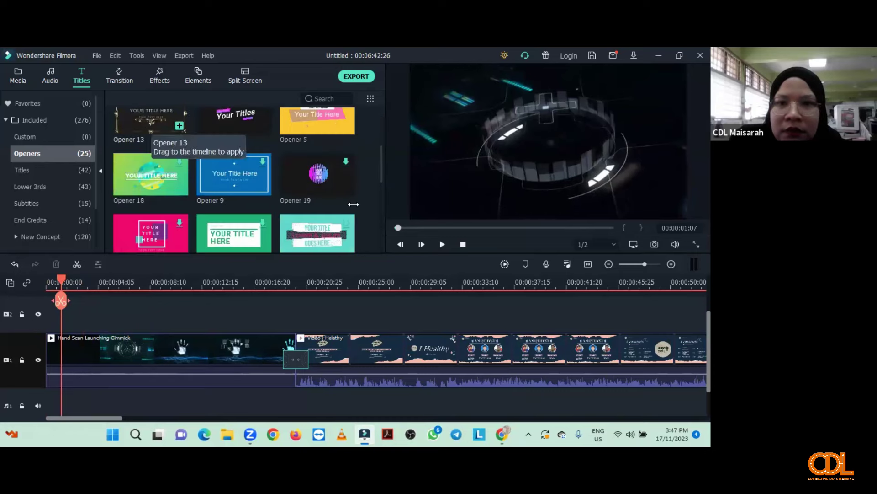
{"action": "left_click", "coordinate": [151, 127]}
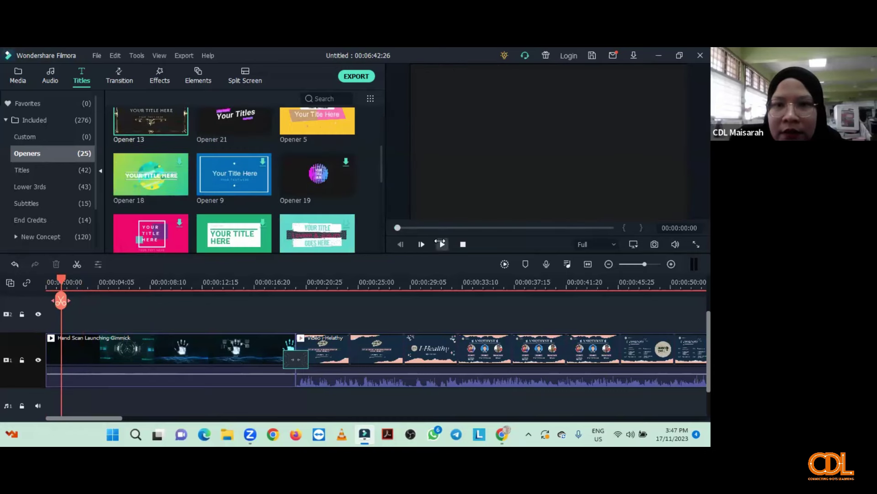
{"action": "left_click", "coordinate": [442, 244]}
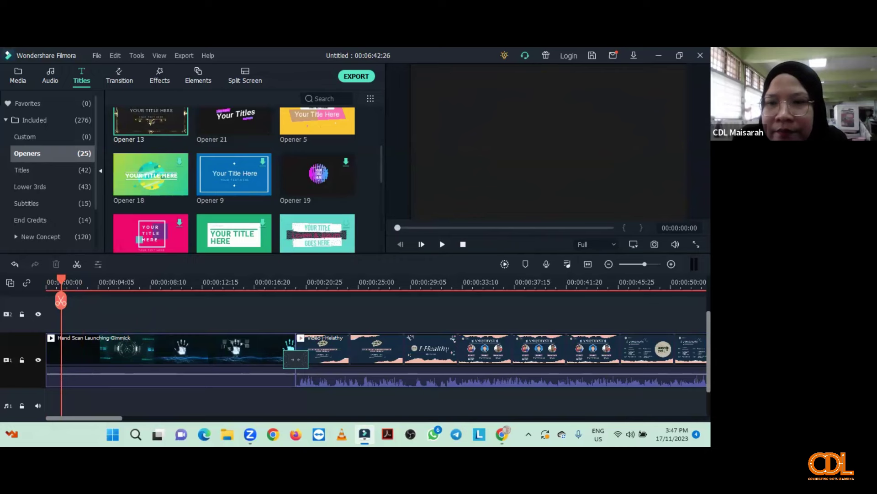
{"action": "left_click", "coordinate": [100, 368]}
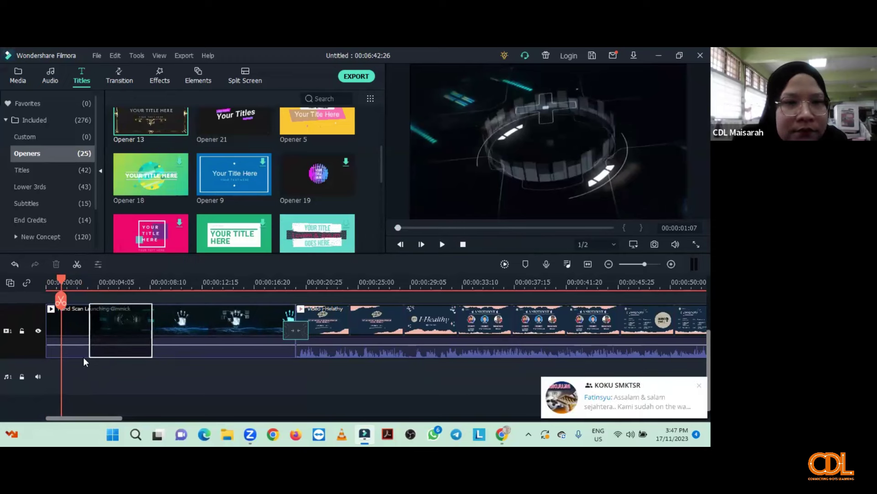
{"action": "mouse_move", "coordinate": [83, 357]}
{"action": "left_mouse_down"}
{"action": "mouse_move", "coordinate": [78, 340]}
{"action": "mouse_move", "coordinate": [78, 359]}
{"action": "left_mouse_up"}
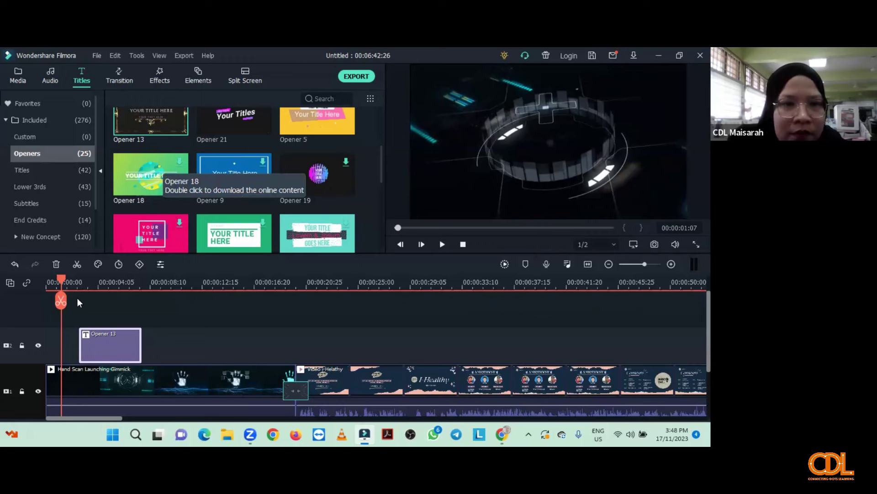
Step: Open the Opener 13 title for editing and move the Title Group Controller clear of the preview
{"action": "double_click", "coordinate": [98, 338]}
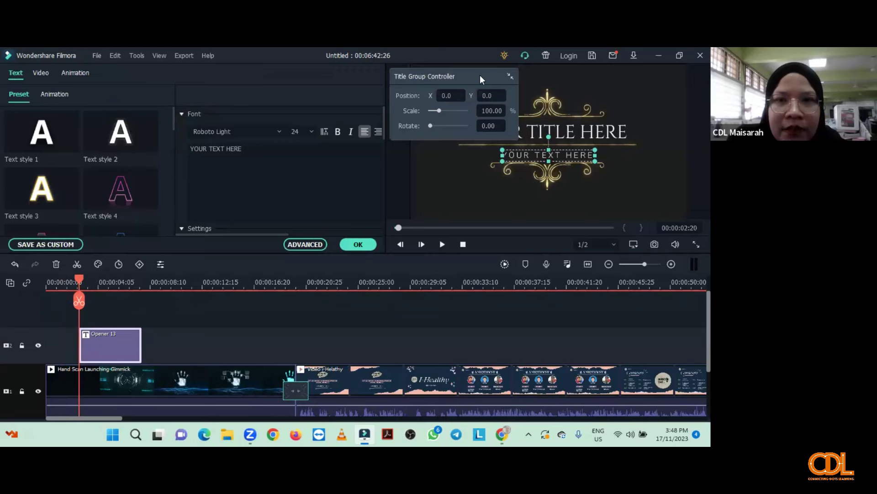
{"action": "left_click_drag", "start_coordinate": [480, 75], "coordinate": [372, 184]}
{"action": "left_click_drag", "start_coordinate": [352, 70], "coordinate": [287, 55]}
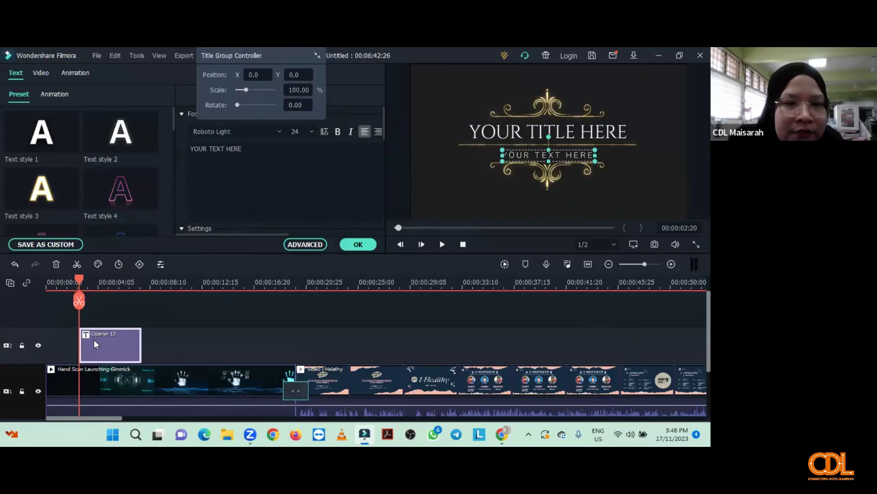
Step: Replace the main line of the Opener 13 title with "SMK TAMAN SERI RAMPAI"
{"action": "left_click", "coordinate": [528, 133]}
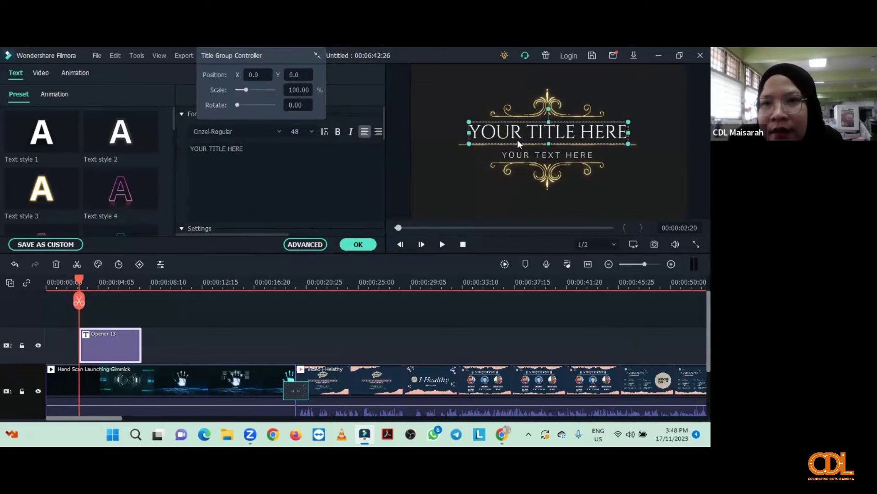
{"action": "left_click", "coordinate": [519, 146]}
{"action": "left_click", "coordinate": [520, 145]}
{"action": "left_click", "coordinate": [507, 133]}
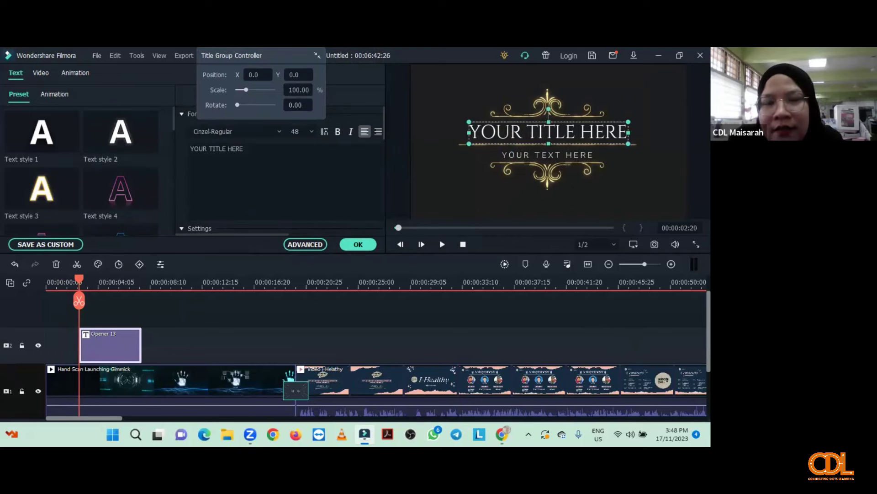
{"action": "triple_click", "coordinate": [244, 149]}
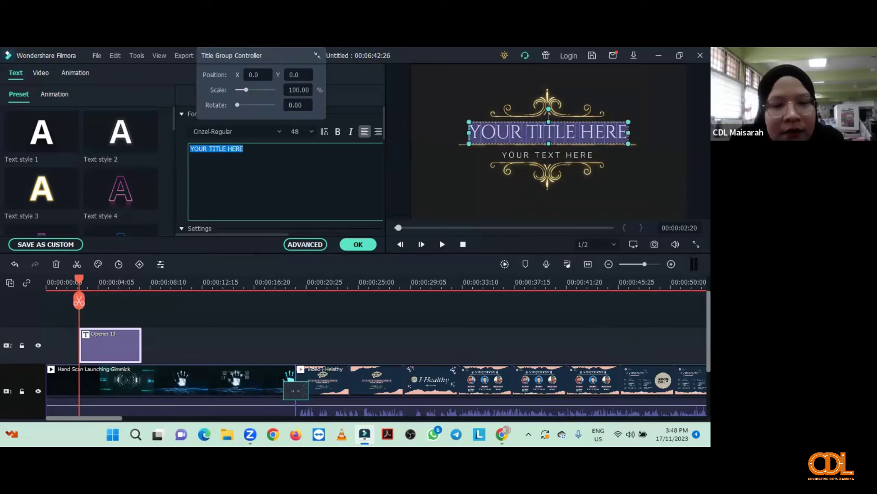
{"action": "key", "text": "Caps_Lock"}
{"action": "type", "text": "SMK "}
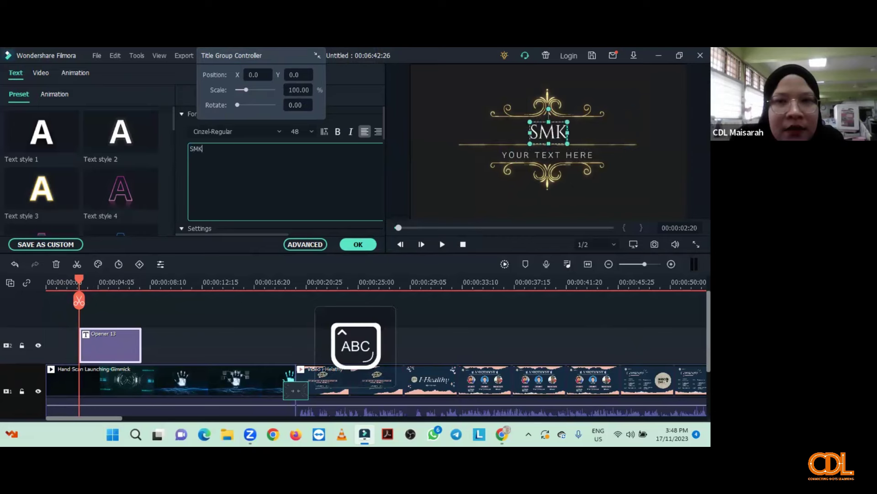
{"action": "type", "text": "TAMAN"}
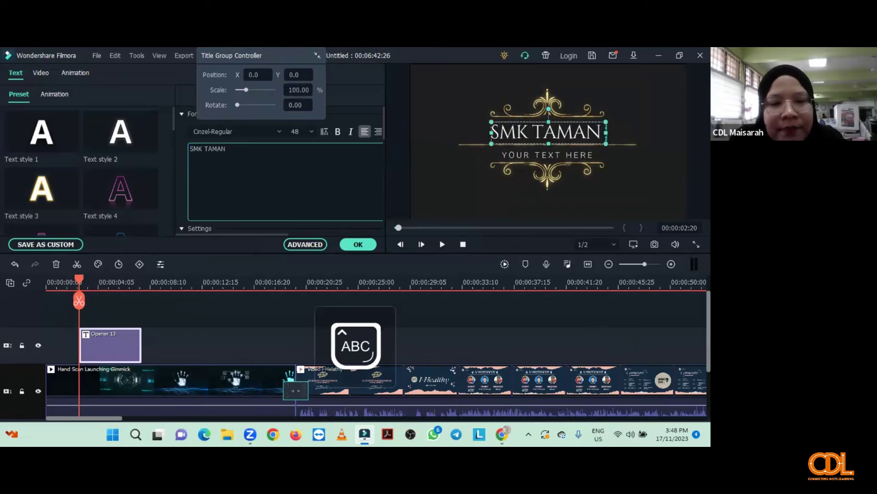
{"action": "type", "text": " SERI RAMPAI"}
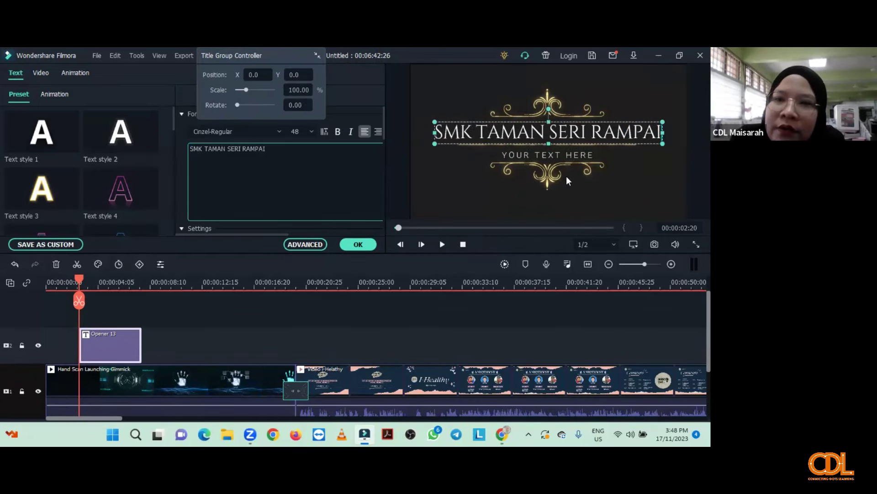
Step: Replace the smaller line below the main title with "KUALA LUMPUR" and finish editing the title
{"action": "left_click", "coordinate": [552, 156]}
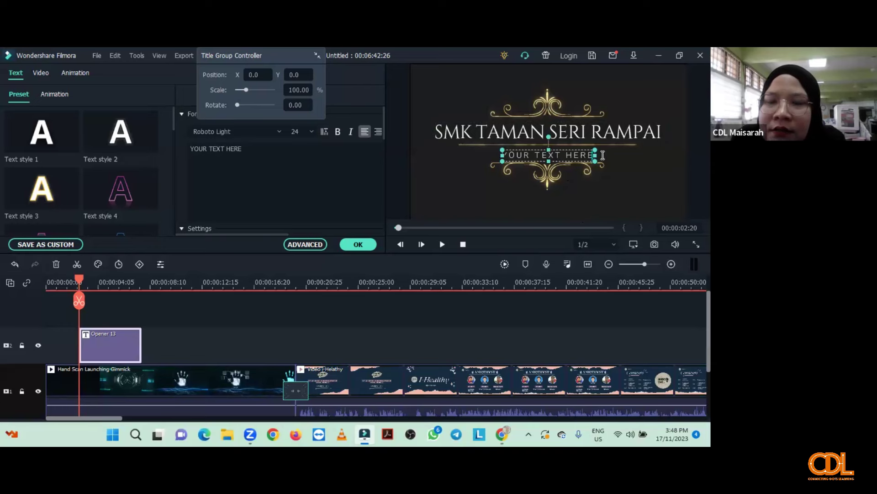
{"action": "key", "text": "ctrl+a"}
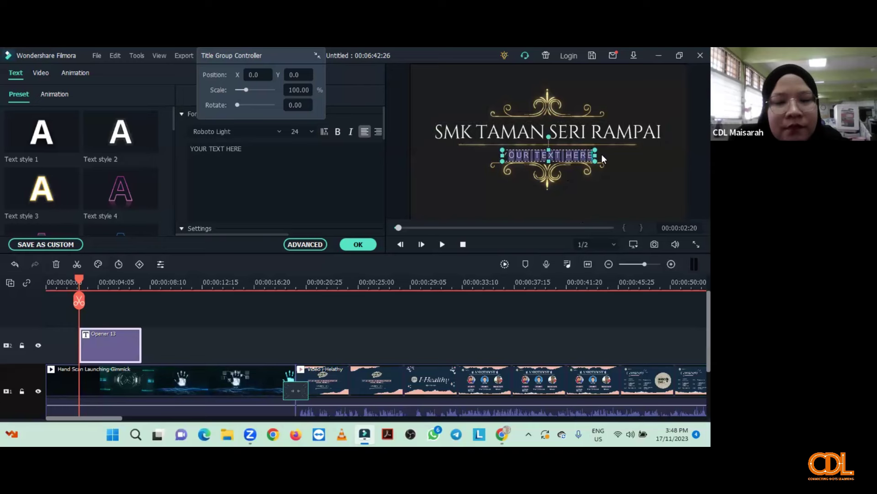
{"action": "type", "text": "YU"}
{"action": "key", "text": "BackSpace"}
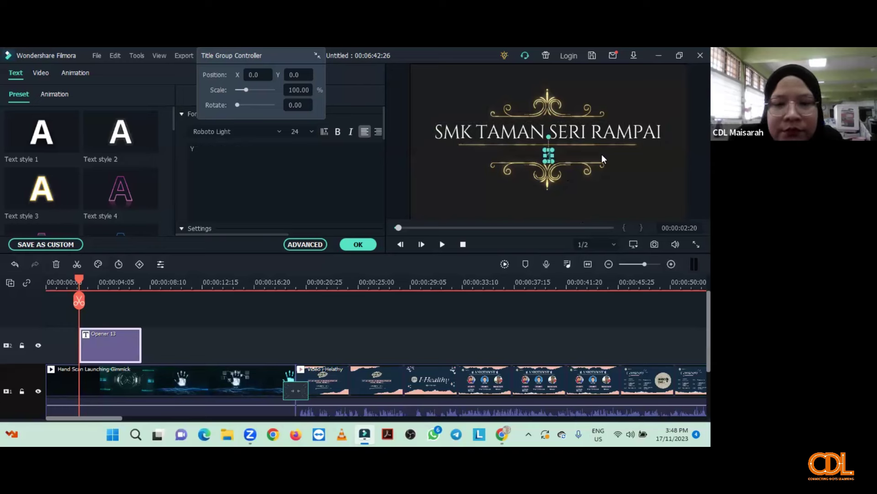
{"action": "key", "text": "BackSpace"}
{"action": "type", "text": "KU"}
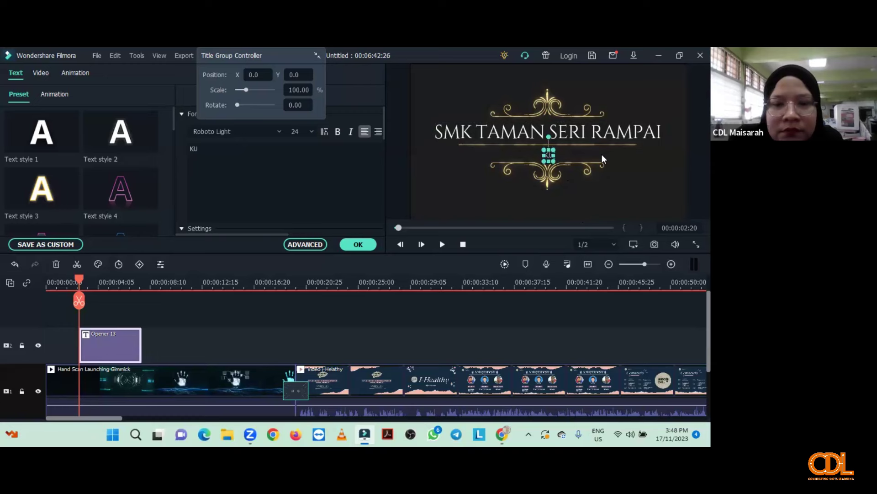
{"action": "type", "text": "ALA LUMPUR"}
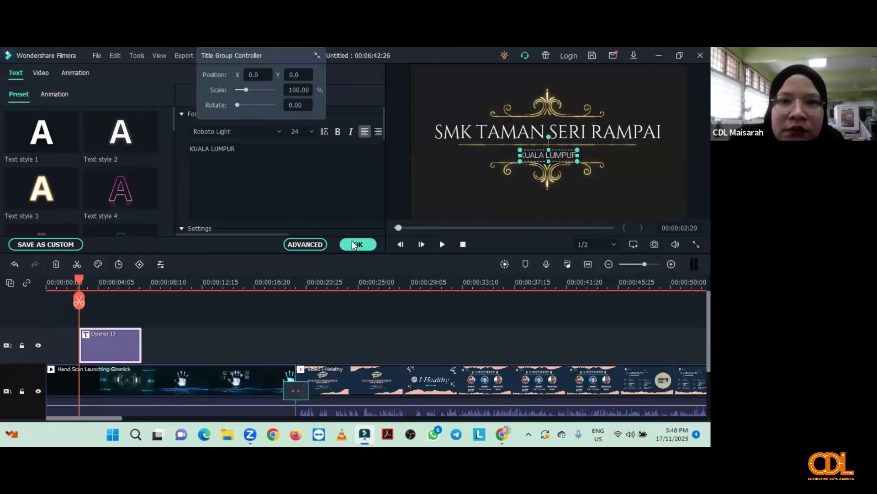
{"action": "key", "text": "Escape"}
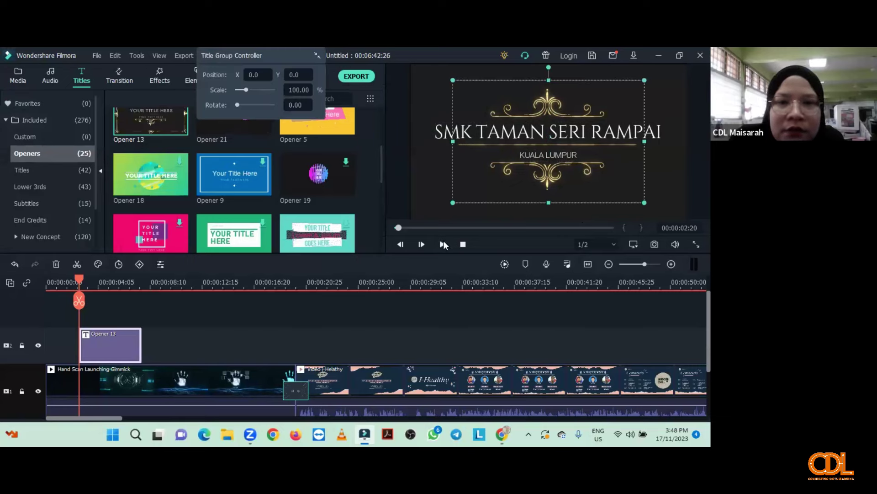
Step: Play the timeline through the Opener 13 title and move the title to the very start of video track 2
{"action": "left_click", "coordinate": [443, 245]}
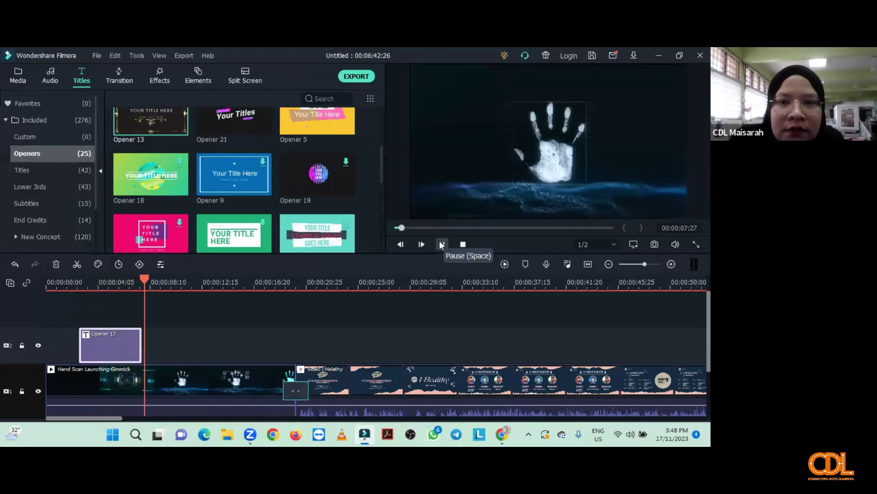
{"action": "key", "text": "space"}
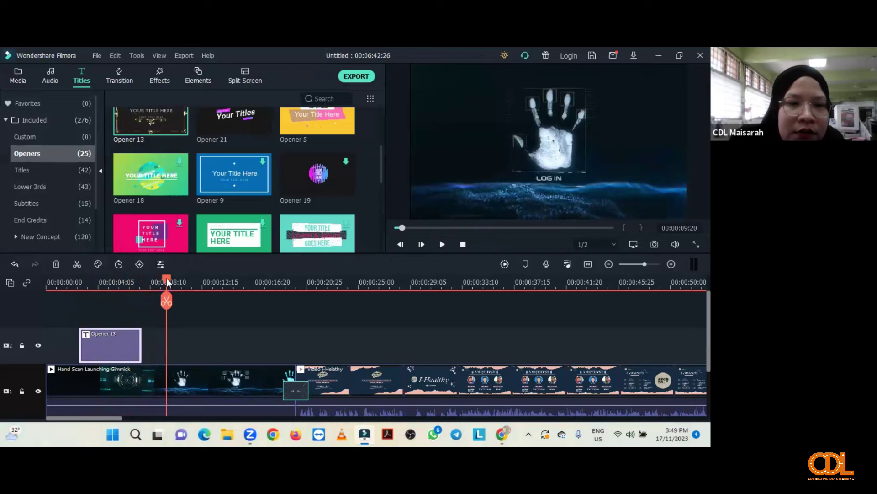
{"action": "left_click_drag", "start_coordinate": [143, 284], "coordinate": [44, 287]}
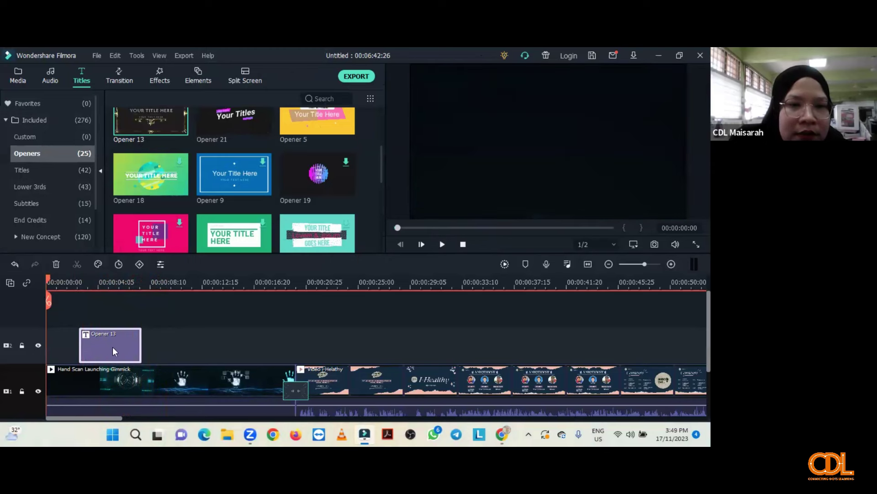
{"action": "left_click_drag", "start_coordinate": [136, 349], "coordinate": [51, 348]}
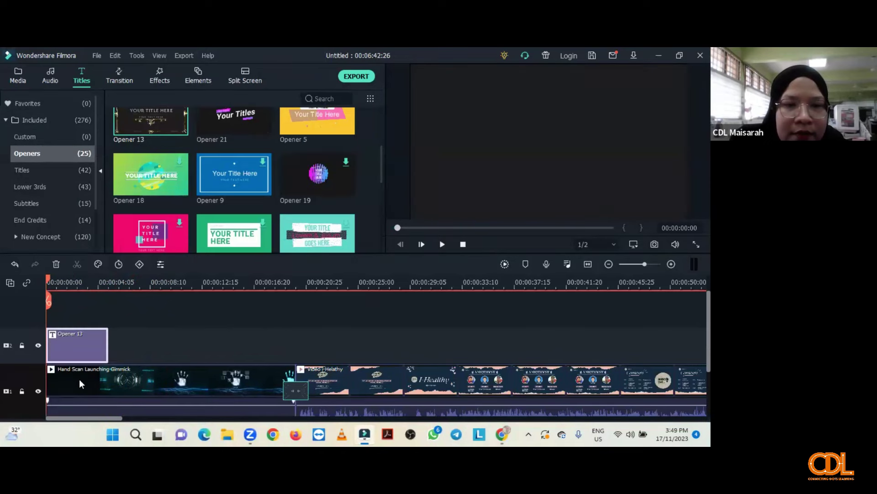
Step: Move the Hand Scan Launching Gimmick clip to start where the Opener 13 title ends and play the timeline
{"action": "left_click_drag", "start_coordinate": [79, 379], "coordinate": [143, 361]}
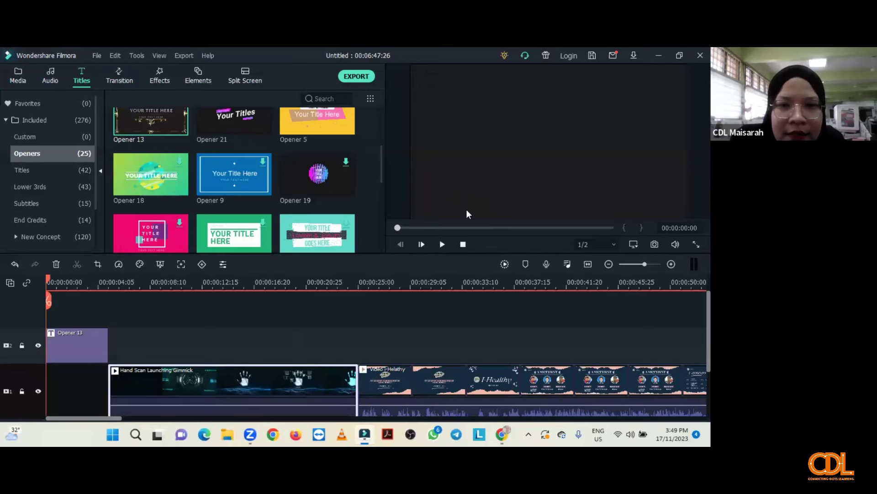
{"action": "key", "text": "space"}
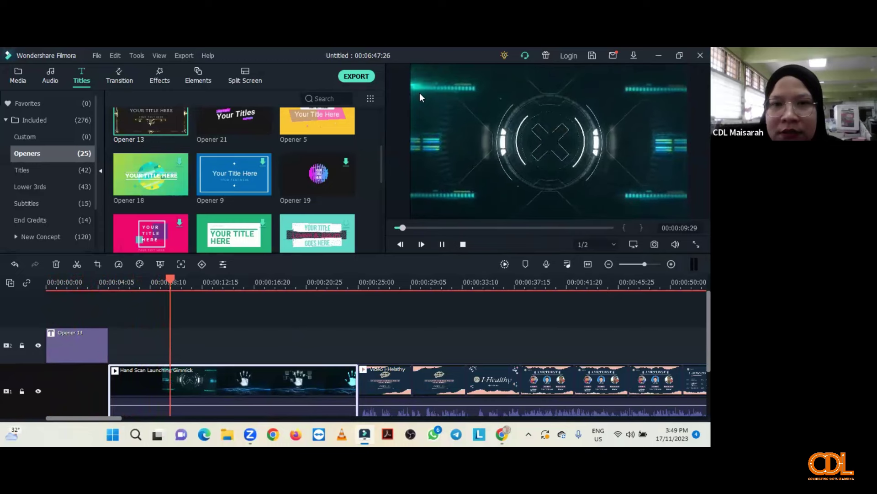
Step: Check the system's quick settings and available cast displays during playback, and pause the timeline
{"action": "left_click", "coordinate": [632, 435]}
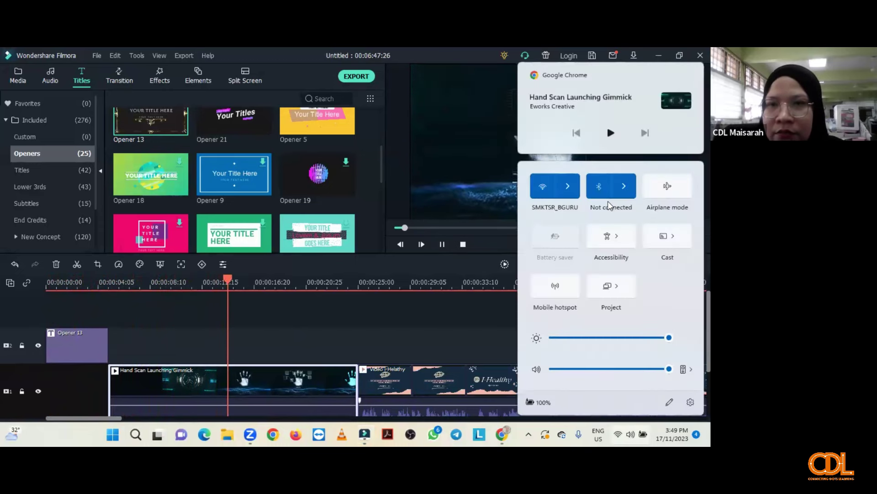
{"action": "left_click", "coordinate": [686, 243]}
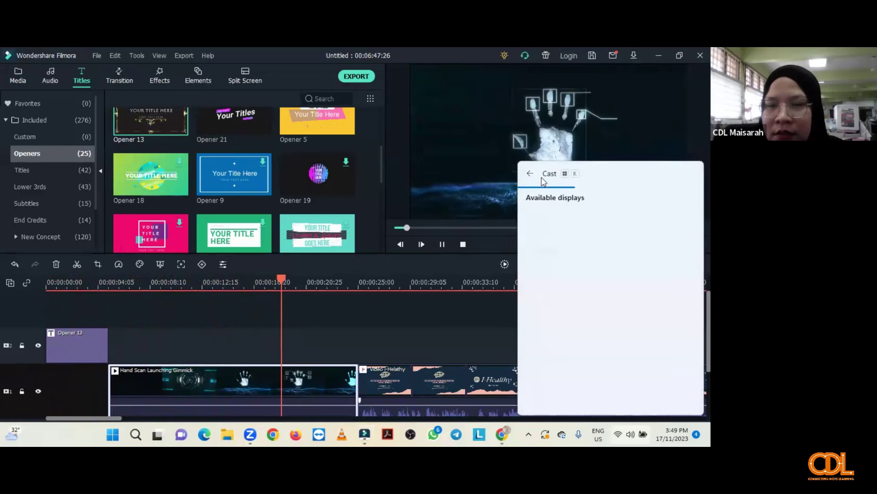
{"action": "left_click", "coordinate": [489, 311]}
{"action": "left_click", "coordinate": [625, 434]}
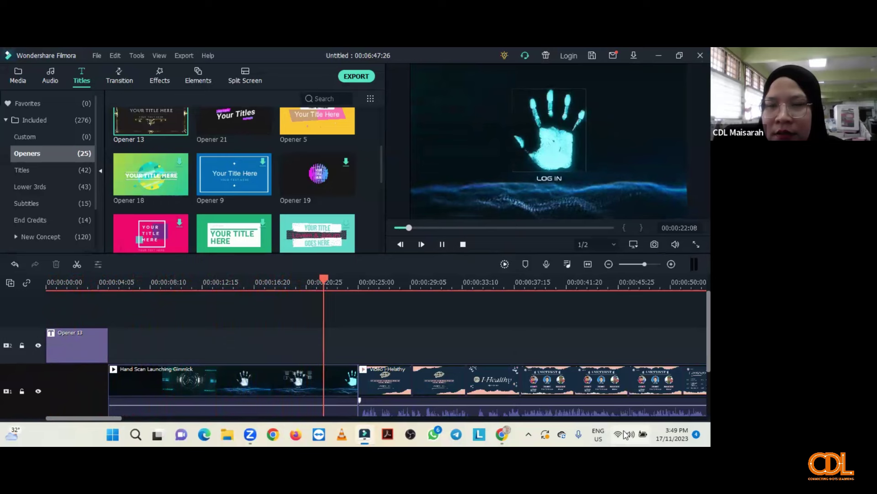
{"action": "left_click", "coordinate": [446, 245]}
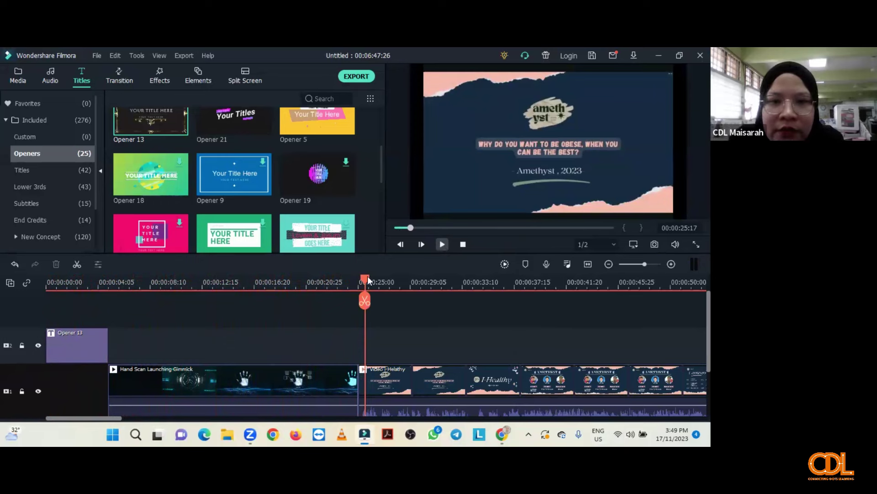
Step: Play the timeline from the start through the title into the hand scan clip and pause it
{"action": "key", "text": "Home"}
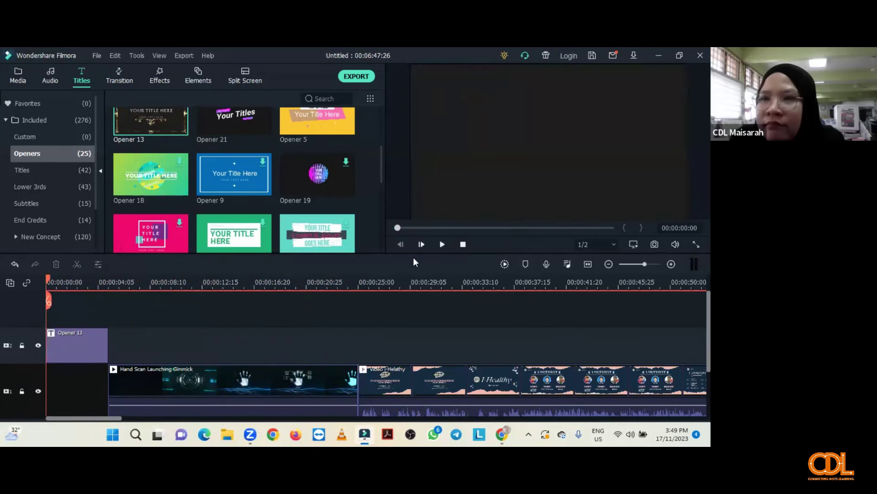
{"action": "left_click", "coordinate": [441, 244]}
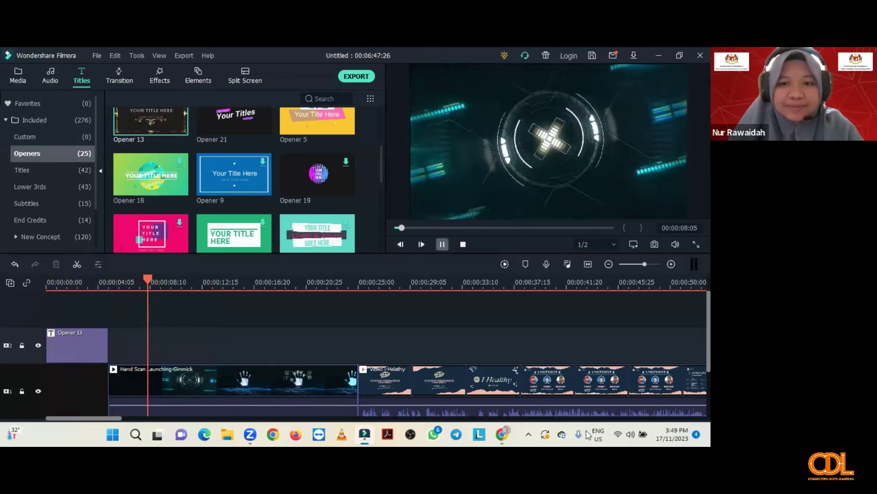
{"action": "key", "text": "space"}
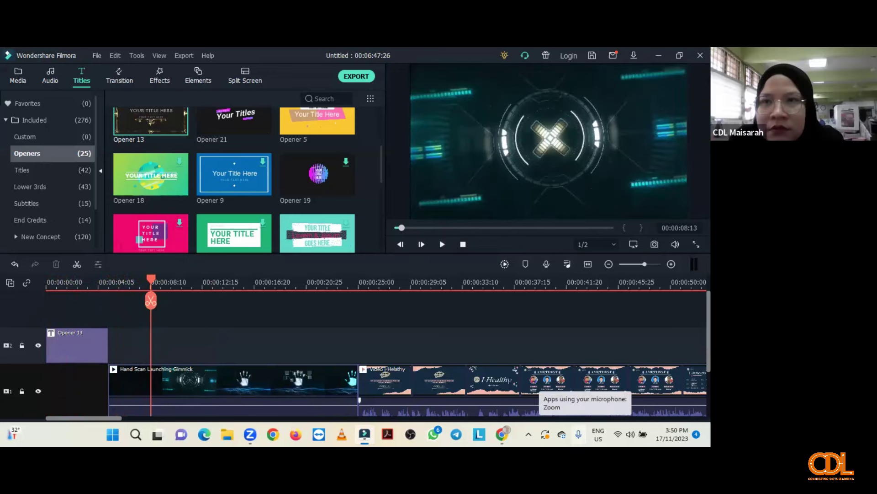
Step: Check the system's microphone privacy settings, cast setting and list of sound output devices
{"action": "left_click", "coordinate": [578, 434]}
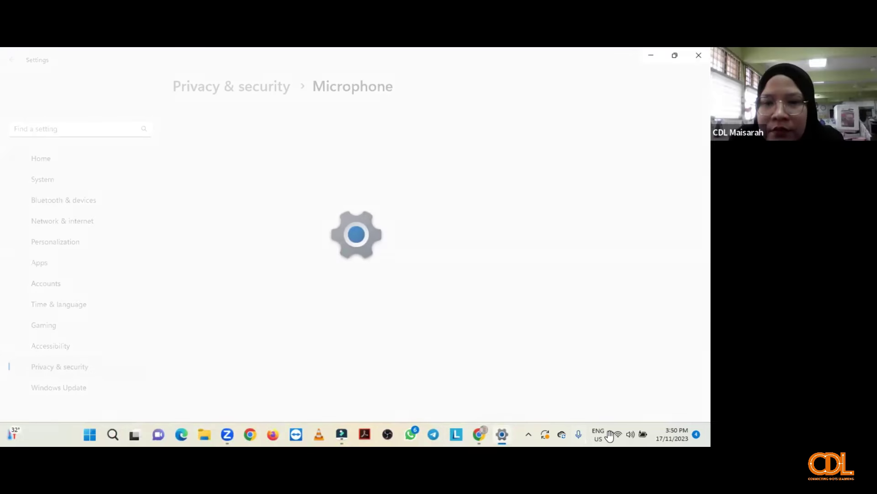
{"action": "key", "text": "alt+F4"}
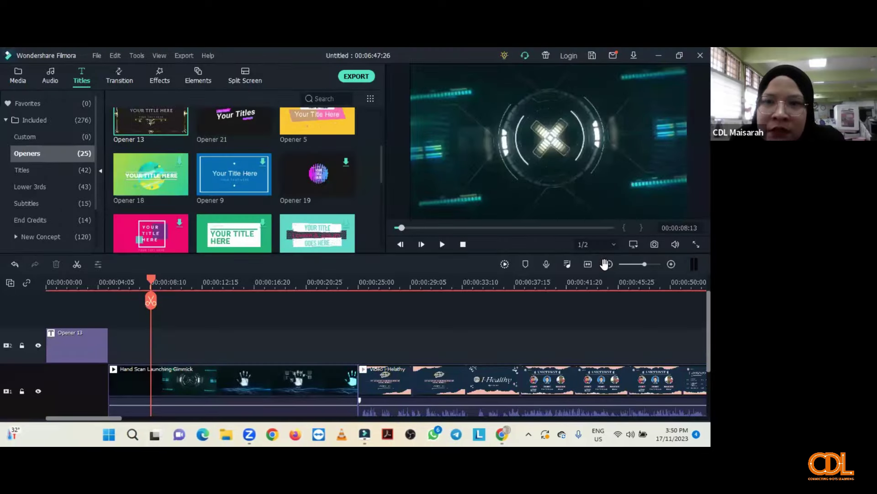
{"action": "key", "text": "super+a"}
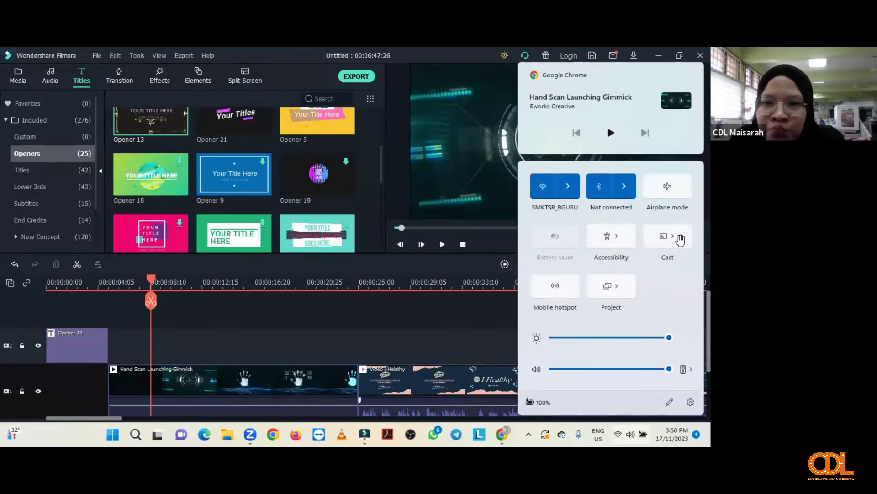
{"action": "left_click", "coordinate": [680, 240]}
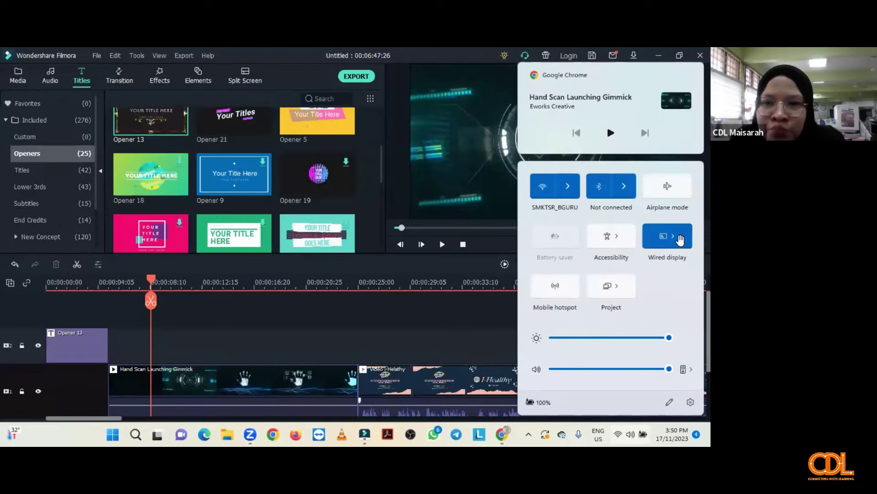
{"action": "left_click", "coordinate": [685, 369]}
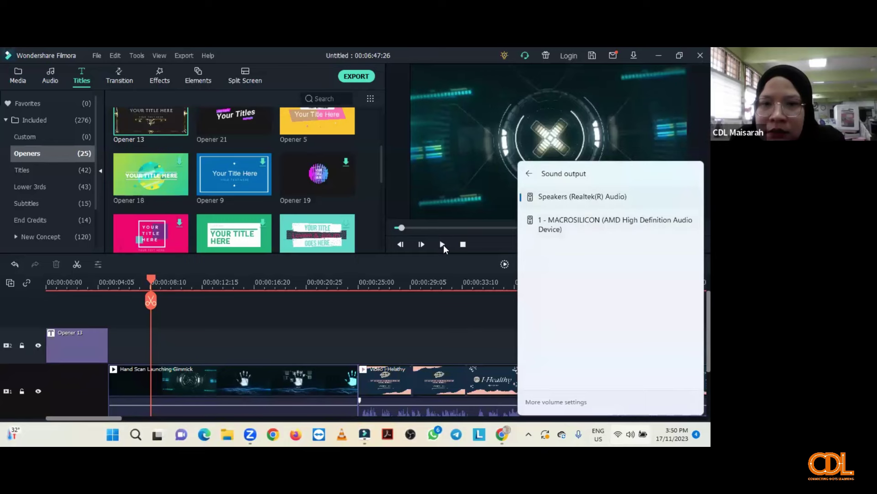
Step: Play a short part of the hand scan clip to test the sound and recheck the system's volume and cast settings
{"action": "left_click", "coordinate": [442, 244]}
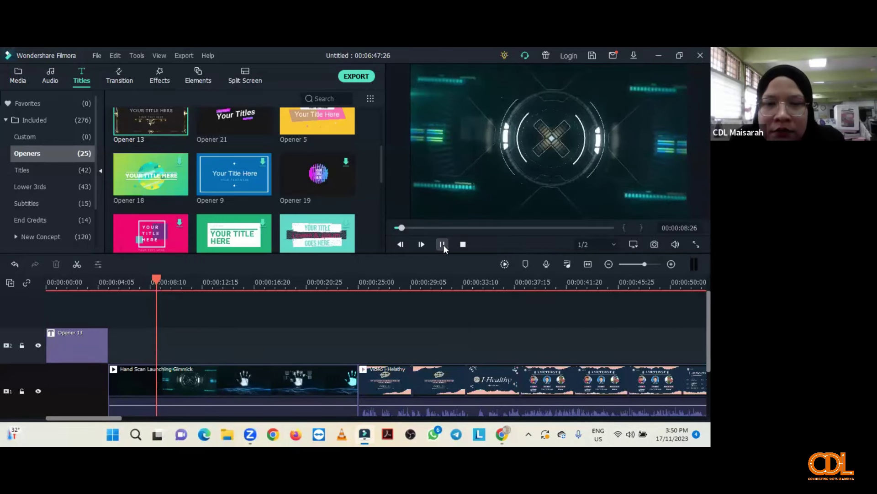
{"action": "key", "text": "space"}
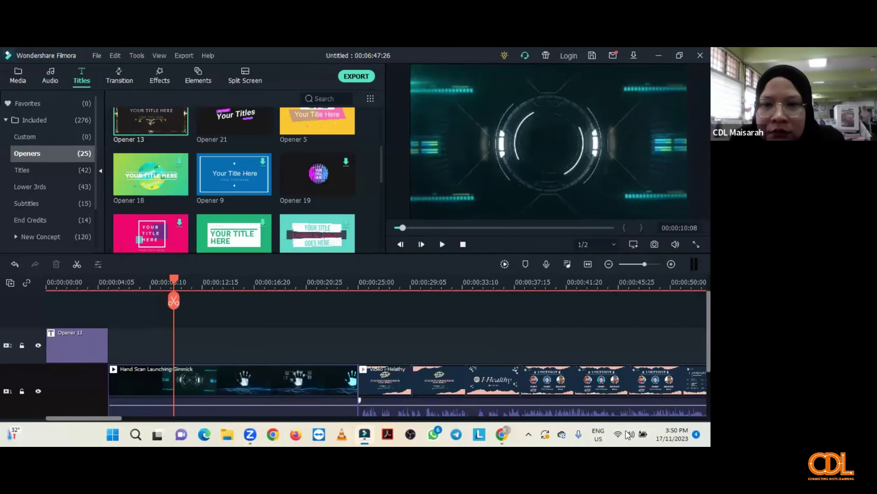
{"action": "left_click", "coordinate": [628, 434]}
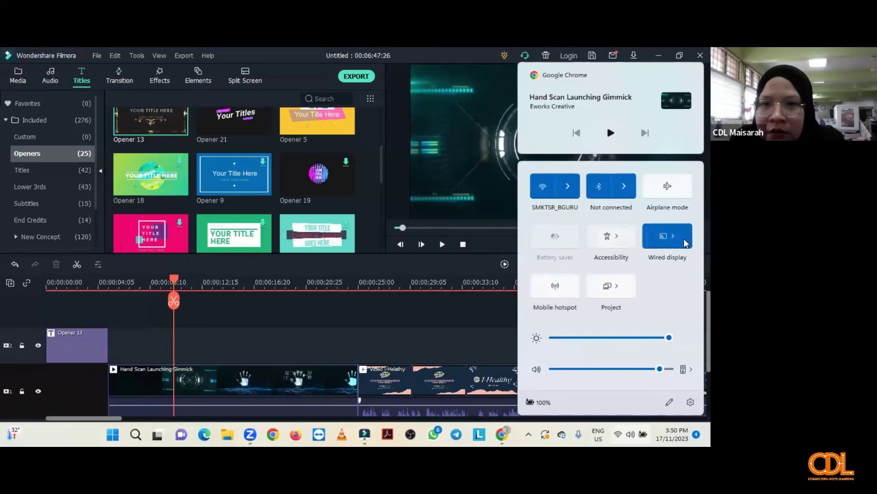
{"action": "left_click", "coordinate": [683, 238]}
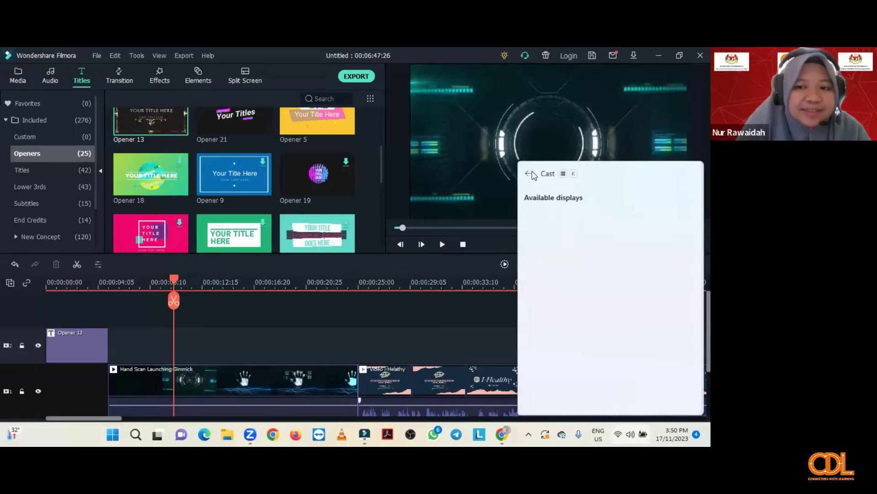
{"action": "left_click", "coordinate": [620, 435]}
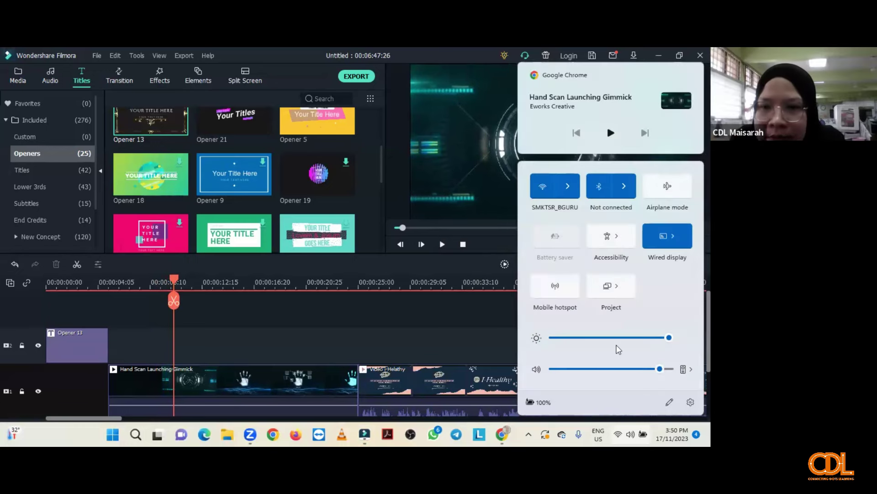
{"action": "left_click", "coordinate": [626, 434]}
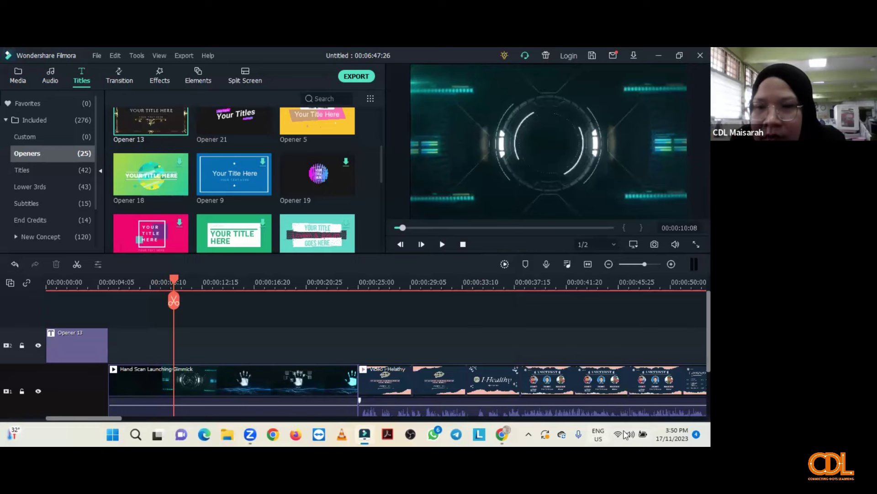
{"action": "left_click", "coordinate": [581, 435]}
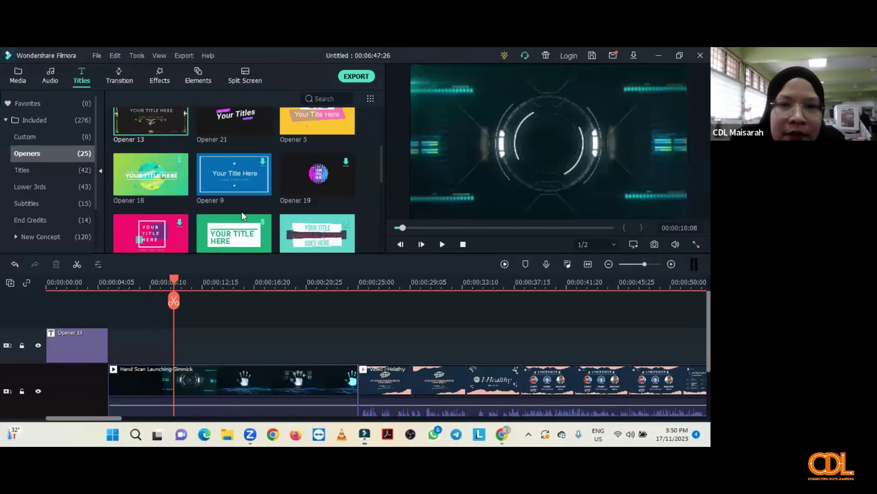
Step: Play the whole opening from the title through the hand scan clip into Video i-Helathy and select that video
{"action": "left_click_drag", "start_coordinate": [174, 280], "coordinate": [48, 281]}
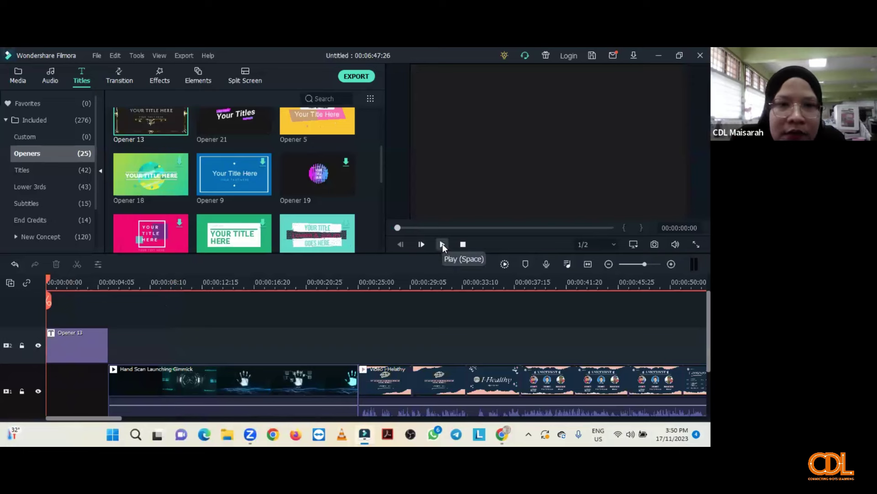
{"action": "left_click", "coordinate": [442, 244]}
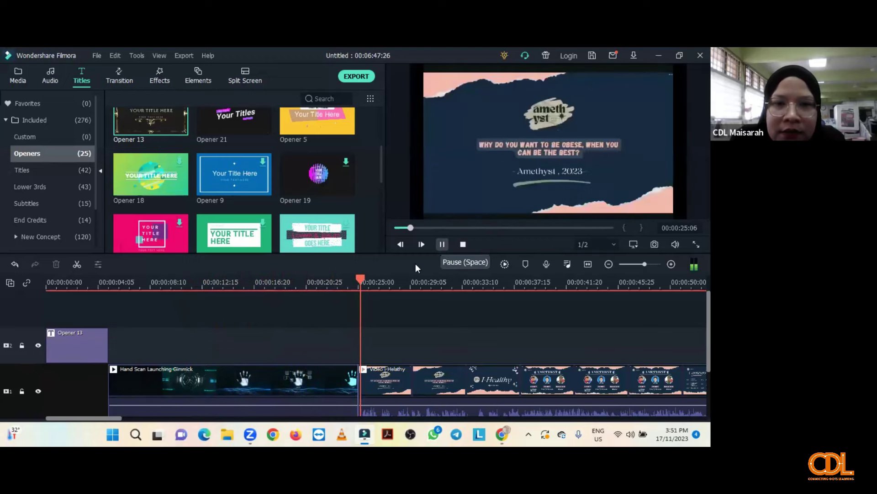
{"action": "left_click", "coordinate": [359, 379]}
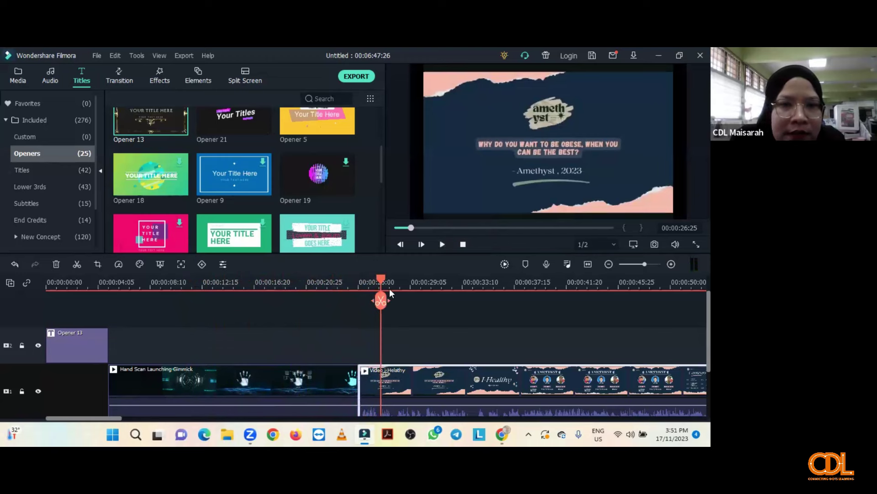
Step: Add the Evaporate 2 transition between the hand scan clip and Video i-Helathy and preview it from within the hand scan clip
{"action": "left_click", "coordinate": [235, 293]}
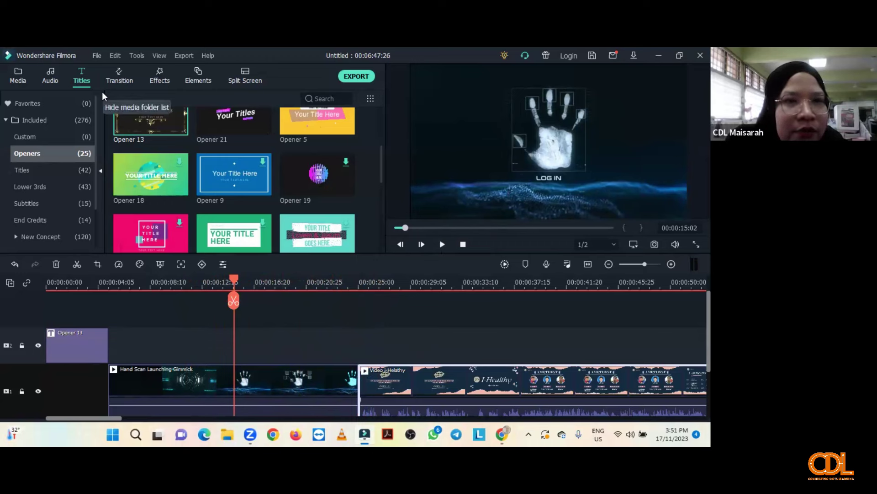
{"action": "left_click", "coordinate": [117, 74]}
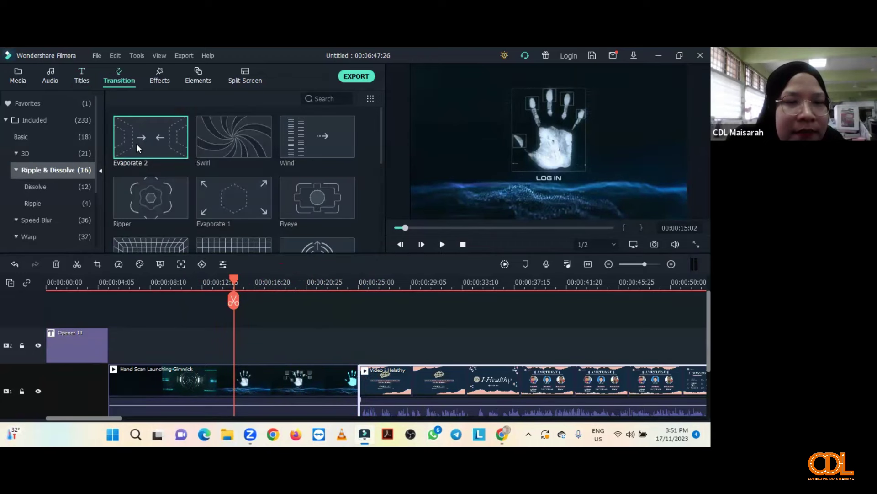
{"action": "mouse_move", "coordinate": [136, 147]}
{"action": "left_mouse_down"}
{"action": "mouse_move", "coordinate": [359, 387]}
{"action": "mouse_move", "coordinate": [353, 383]}
{"action": "left_mouse_up"}
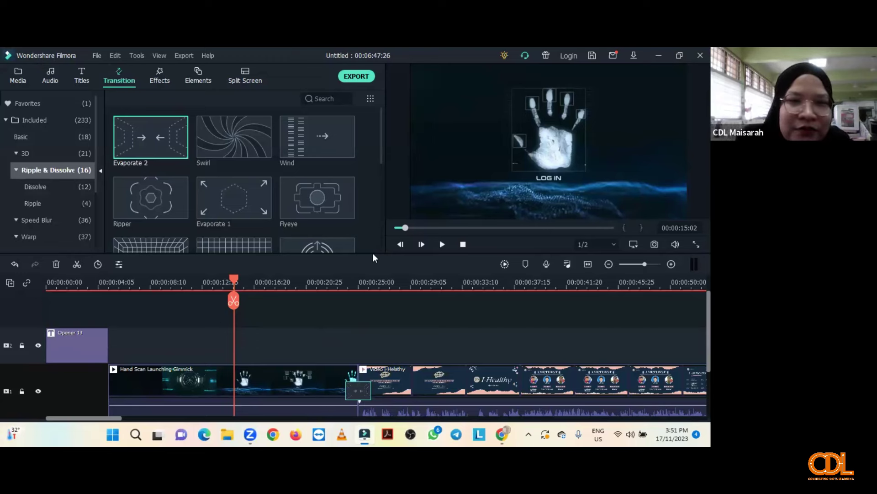
{"action": "left_click", "coordinate": [442, 243]}
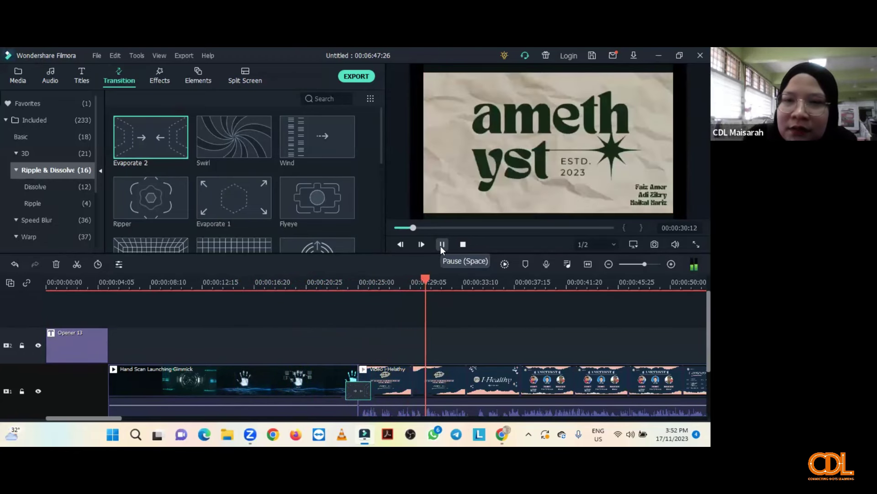
{"action": "key", "text": "space"}
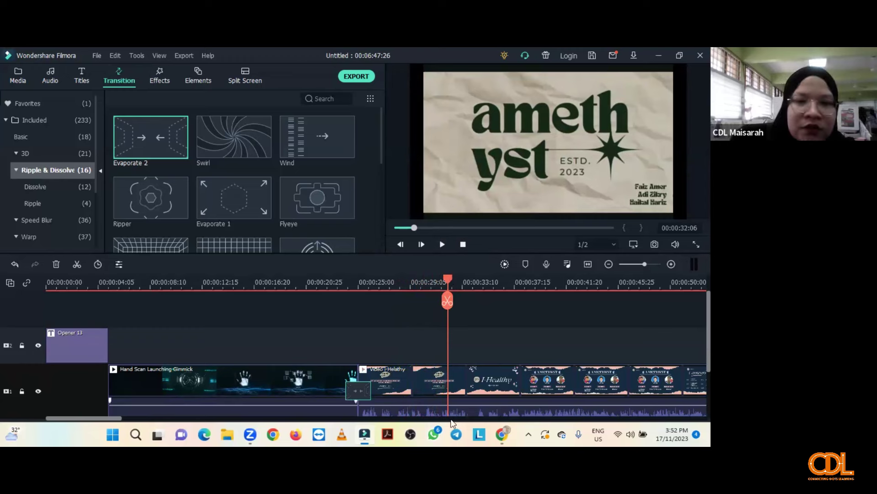
Step: Switch to Chrome and play the suggested Intro Scan Palm video from the Hand Scan Launching Gimmick page on YouTube
{"action": "mouse_move", "coordinate": [504, 434]}
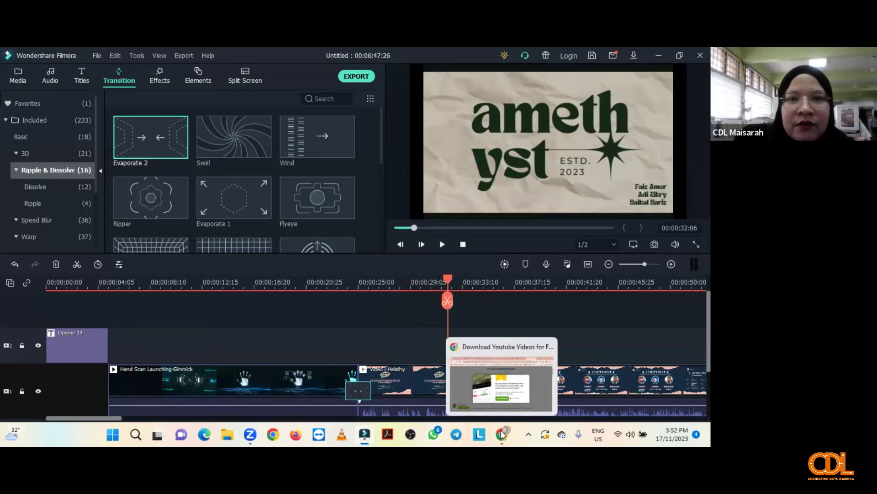
{"action": "left_click", "coordinate": [501, 383]}
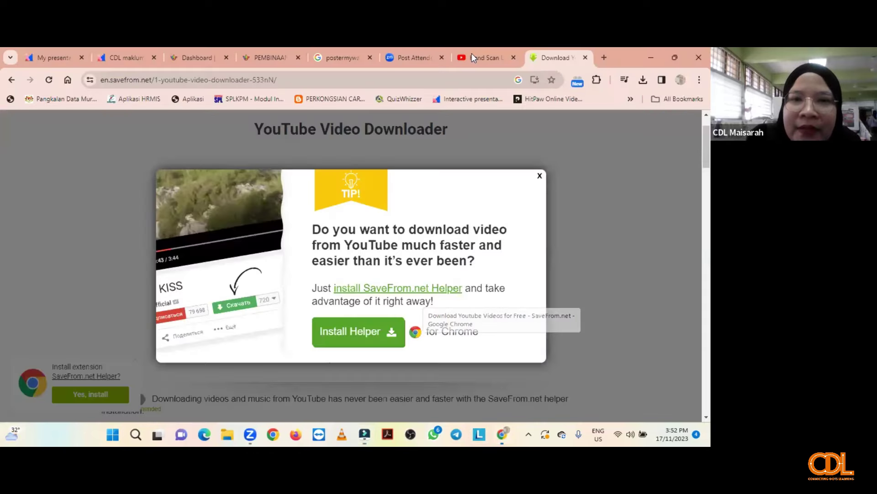
{"action": "left_click", "coordinate": [485, 58]}
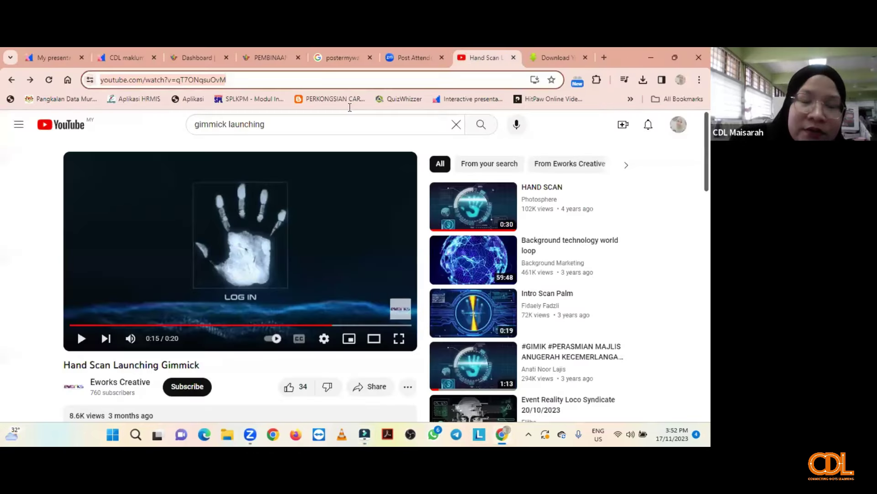
{"action": "left_click", "coordinate": [469, 317]}
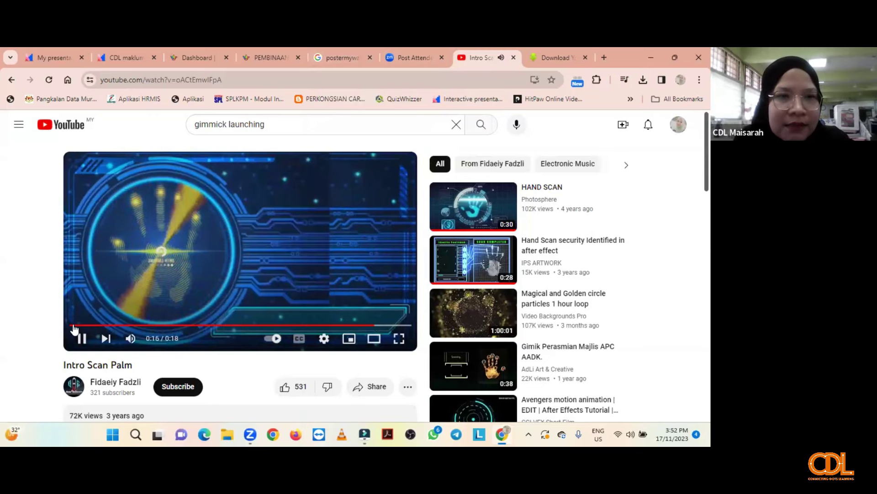
Step: Pause the Intro Scan Palm video, copy its web address and return to the SaveFrom.net YouTube Video Downloader page
{"action": "key", "text": "space"}
{"action": "key", "text": "ctrl+l"}
{"action": "key", "text": "ctrl+c"}
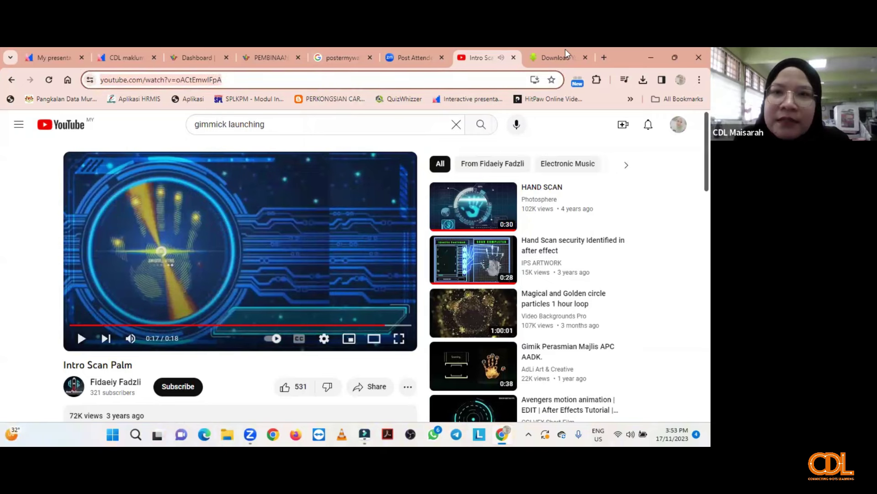
{"action": "key", "text": "ctrl+Tab"}
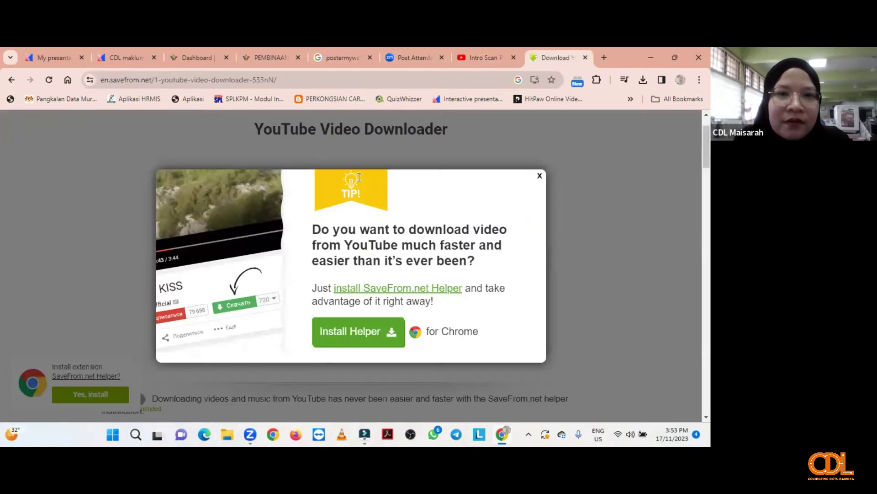
Step: Dismiss the helper tip, replace the downloader's video link with the copied Intro Scan Palm address and download that video as MP4 720
{"action": "left_click", "coordinate": [113, 174]}
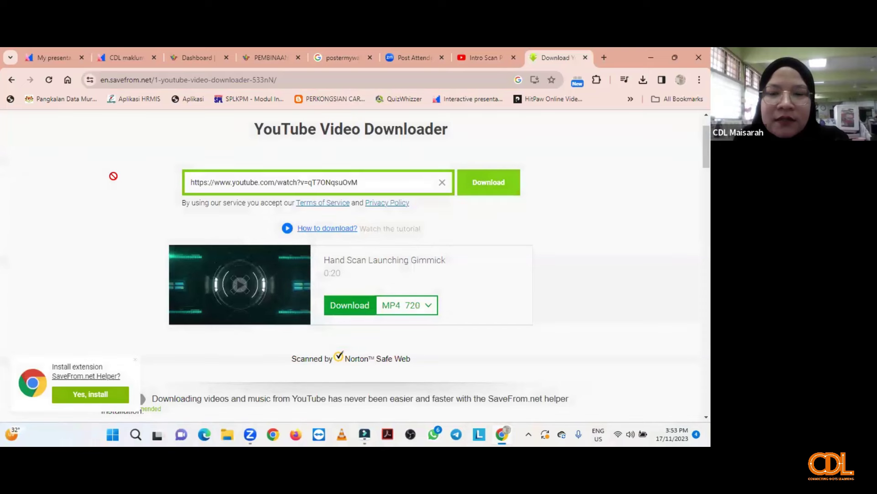
{"action": "key", "text": "ctrl+a"}
{"action": "key", "text": "BackSpace"}
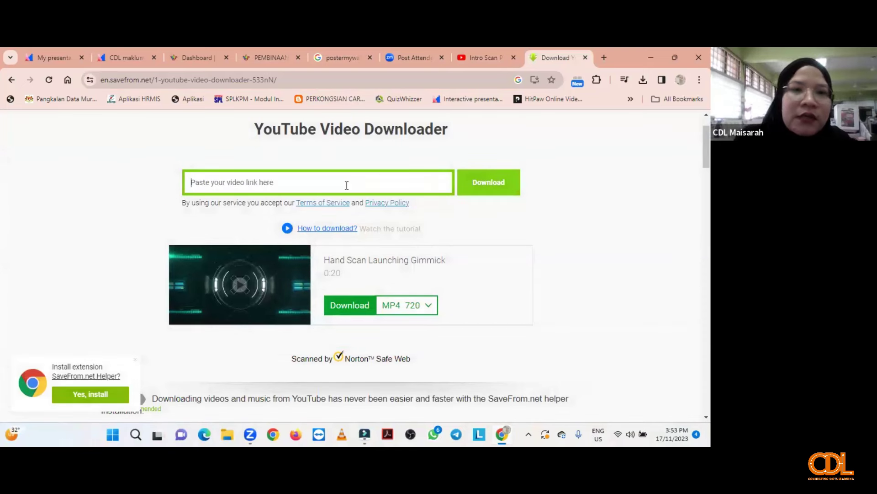
{"action": "key", "text": "ctrl+v"}
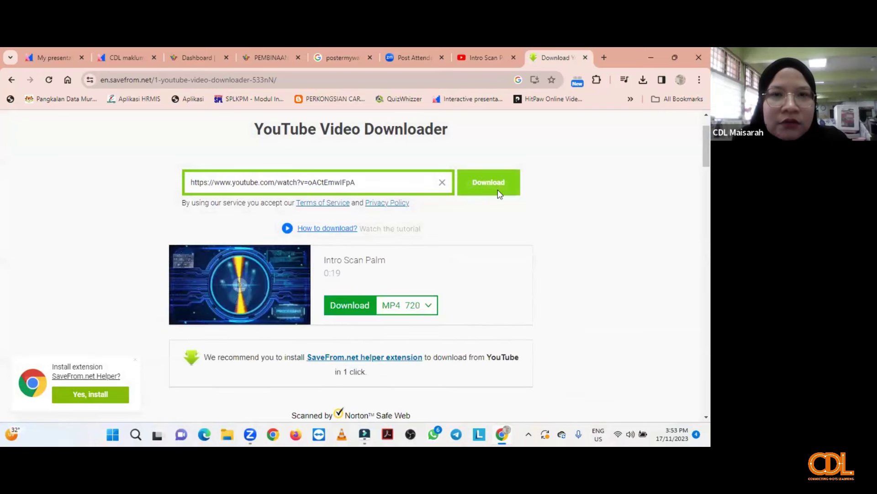
{"action": "left_click", "coordinate": [499, 191]}
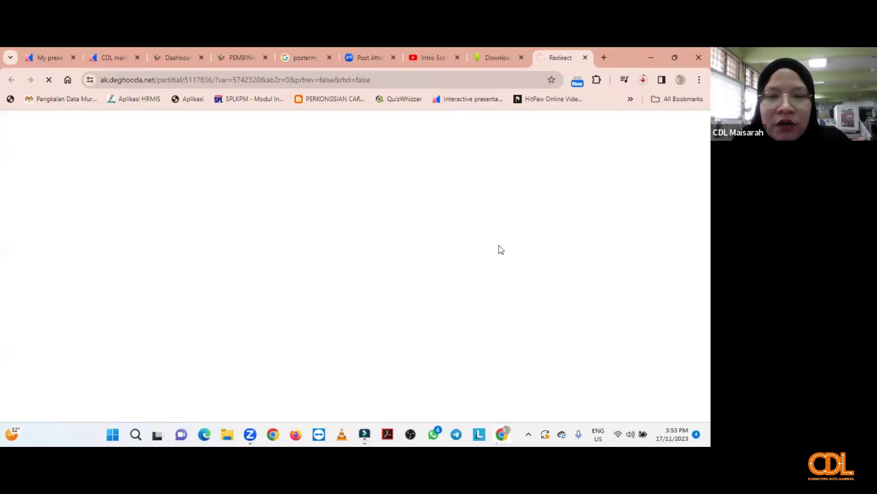
Step: Switch to Wondershare Filmora and import the Intro Scan Palm video from the Downloads folder into the project media
{"action": "key", "text": "alt+Tab"}
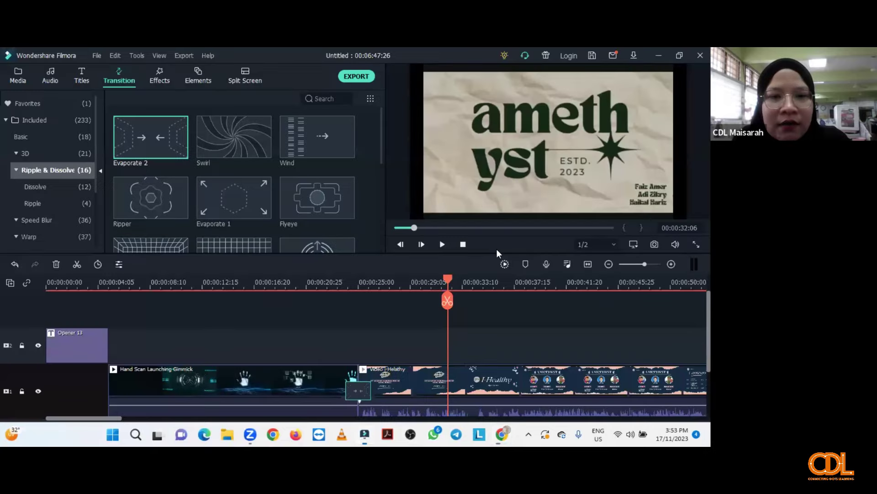
{"action": "left_click", "coordinate": [18, 78]}
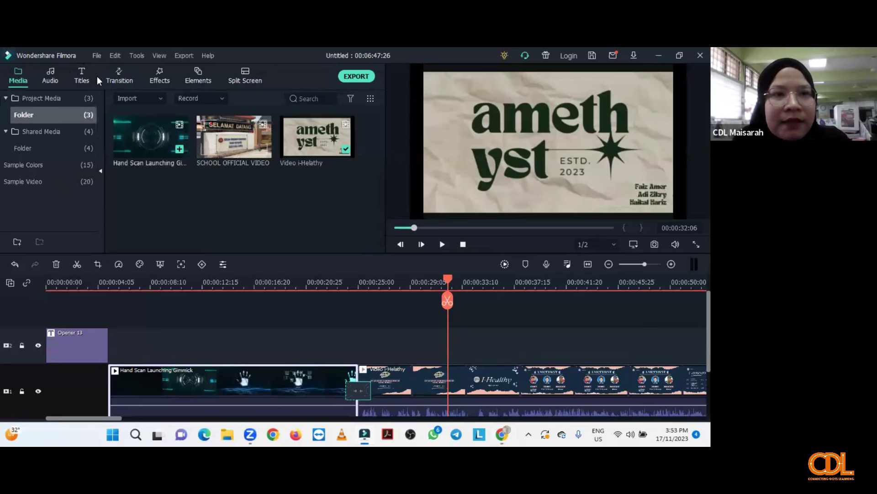
{"action": "left_click", "coordinate": [127, 75]}
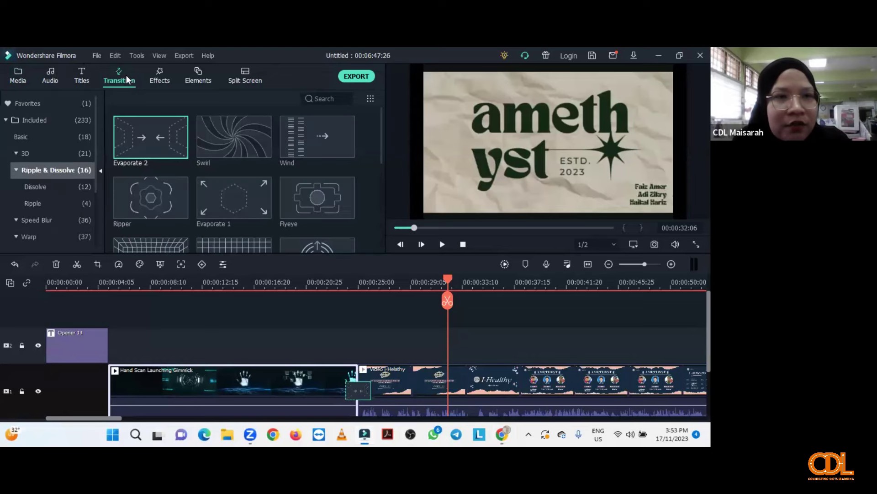
{"action": "left_click", "coordinate": [18, 75]}
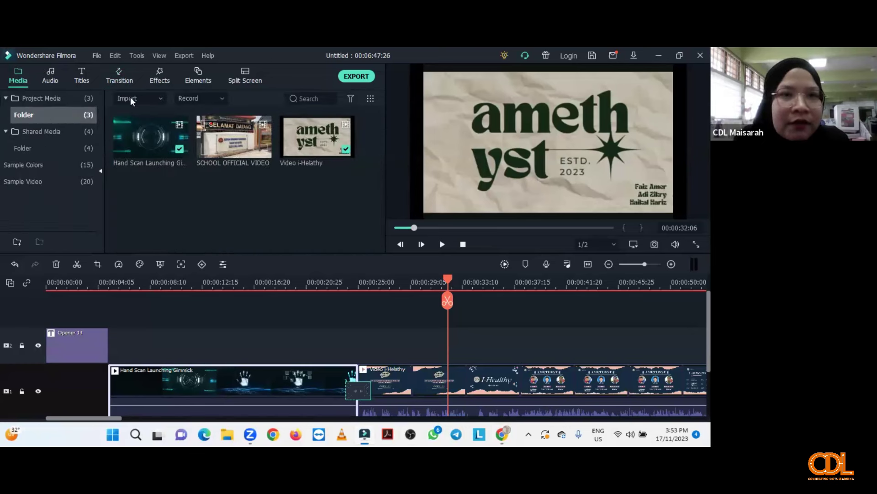
{"action": "left_click", "coordinate": [130, 97]}
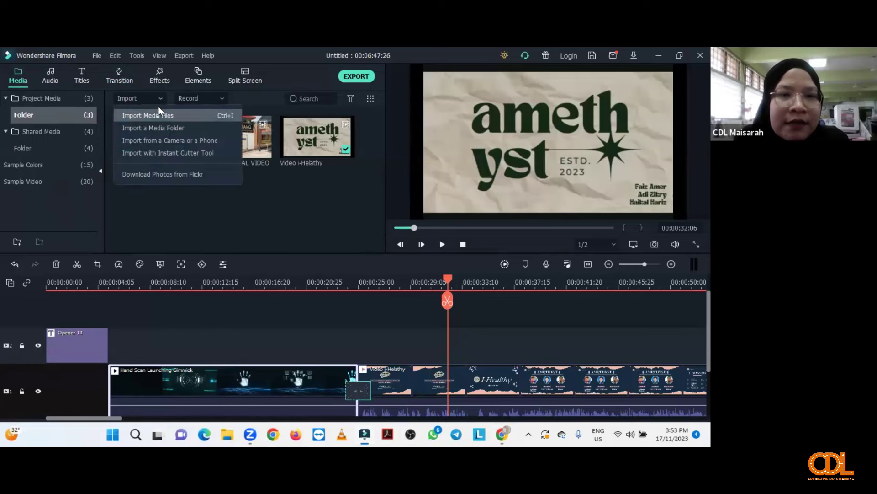
{"action": "left_click", "coordinate": [158, 109]}
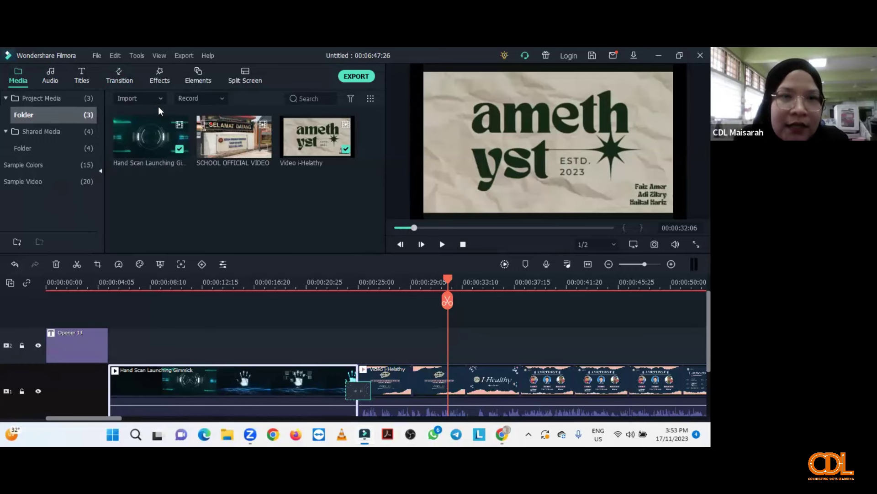
{"action": "left_click", "coordinate": [63, 168]}
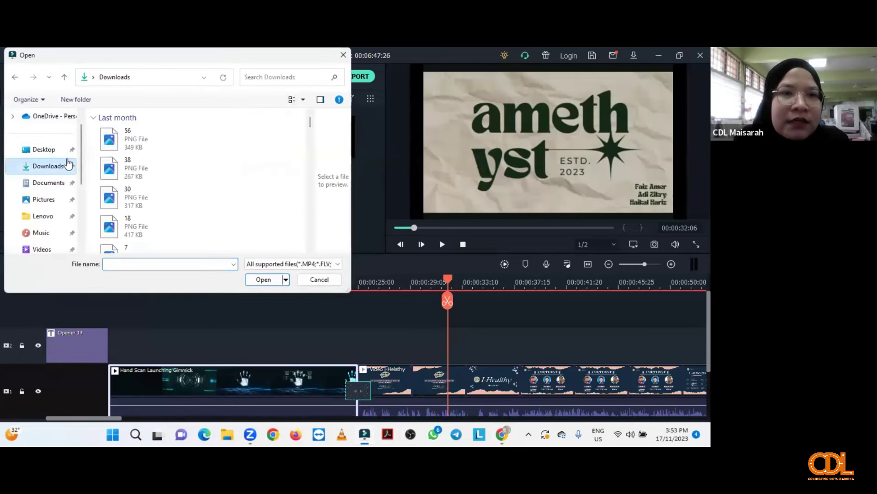
{"action": "left_click", "coordinate": [124, 143]}
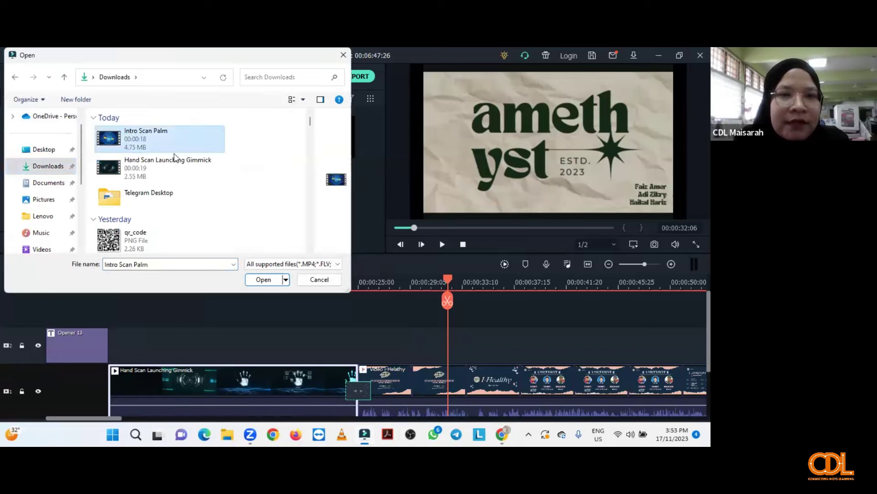
{"action": "left_click", "coordinate": [263, 280]}
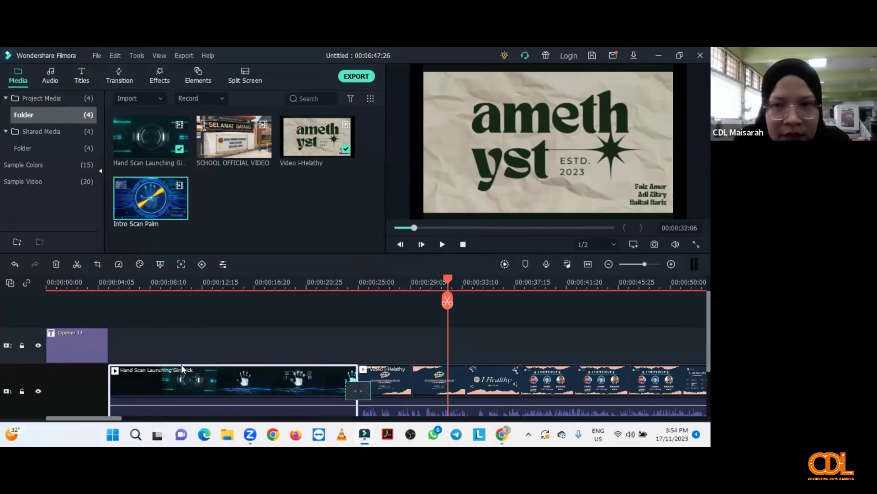
Step: Replace the Hand Scan Launching Gimmick clip on the timeline with Intro Scan Palm, placed at 00:00:05:00 directly before Video i-Helathy
{"action": "scroll", "coordinate": [181, 364], "scroll_direction": "down", "scroll_amount": 1}
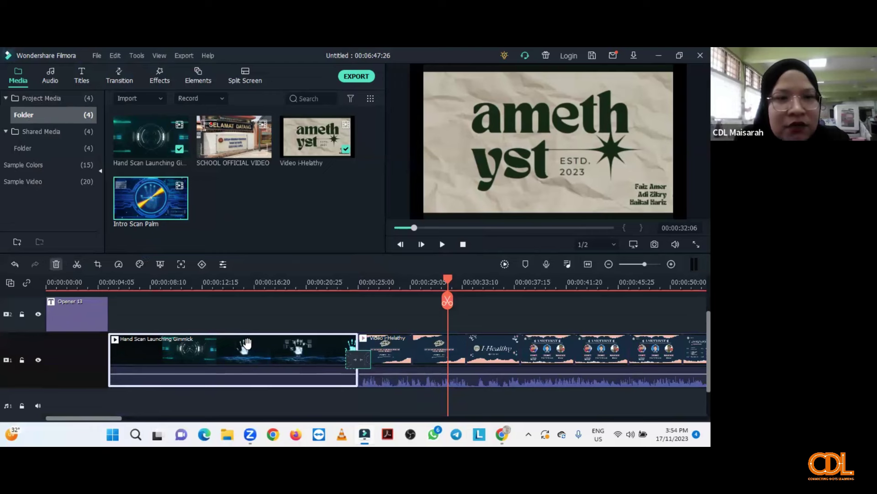
{"action": "key", "text": "Delete"}
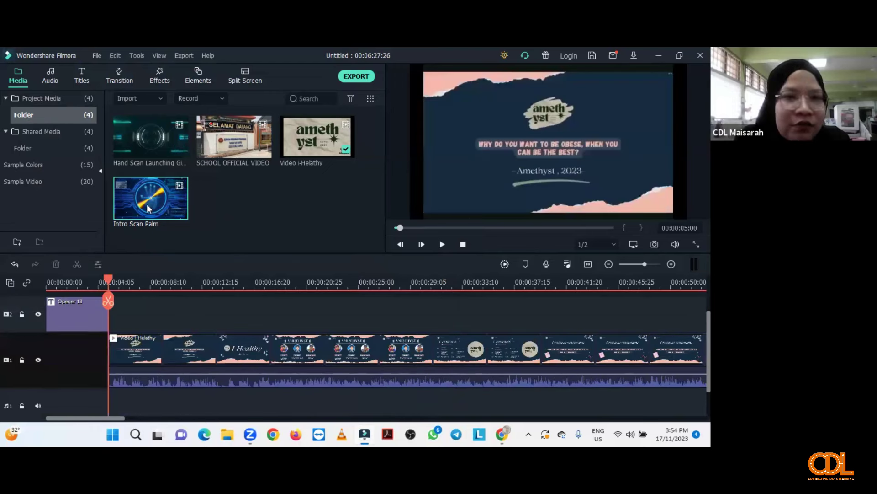
{"action": "mouse_move", "coordinate": [147, 209]}
{"action": "left_mouse_down"}
{"action": "mouse_move", "coordinate": [140, 208]}
{"action": "mouse_move", "coordinate": [127, 315]}
{"action": "mouse_move", "coordinate": [109, 321]}
{"action": "mouse_move", "coordinate": [108, 350]}
{"action": "left_mouse_up"}
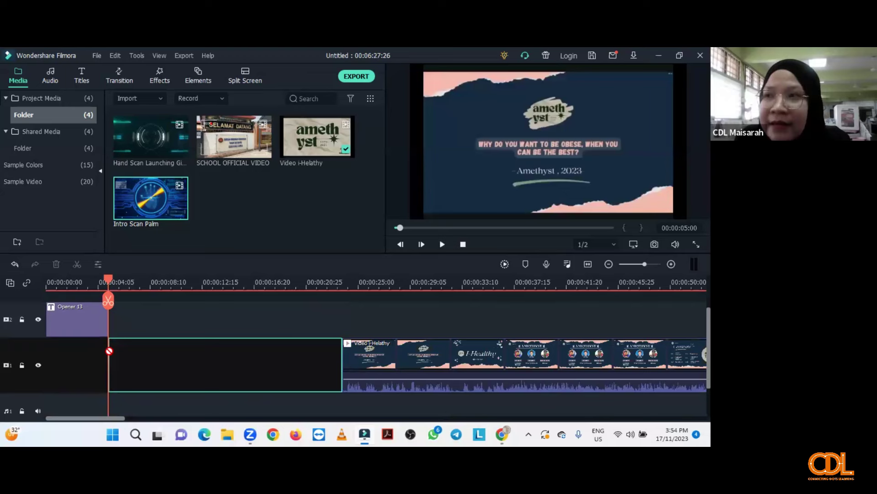
{"action": "left_click_drag", "start_coordinate": [108, 350], "coordinate": [110, 350]}
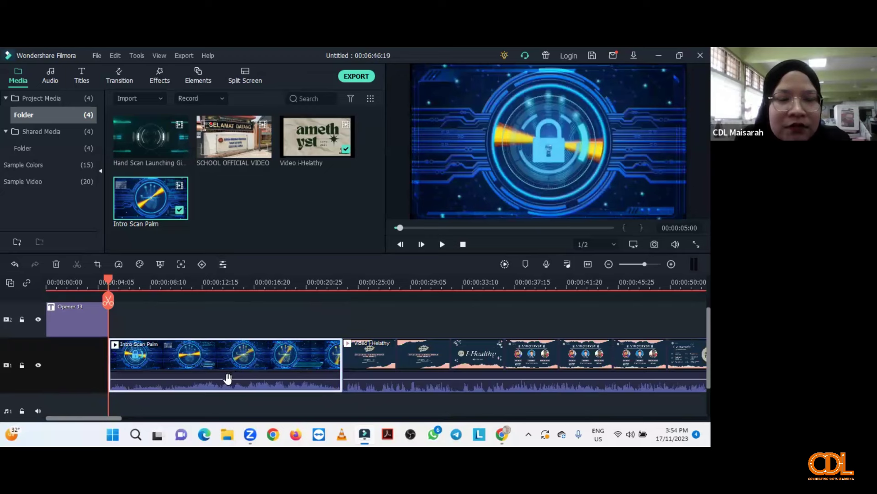
Step: Raise the Intro Scan Palm clip's volume to about 10.31 dB and play the clip from its start
{"action": "mouse_move", "coordinate": [221, 378]}
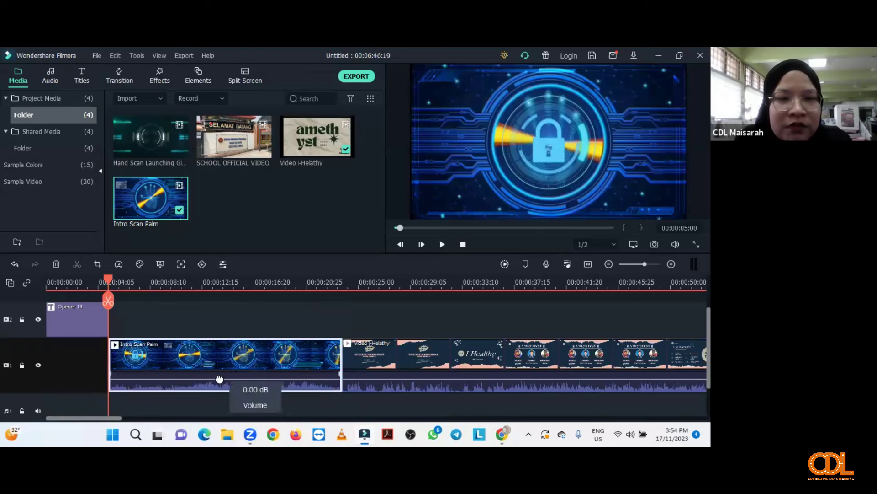
{"action": "left_click_drag", "start_coordinate": [220, 379], "coordinate": [240, 377]}
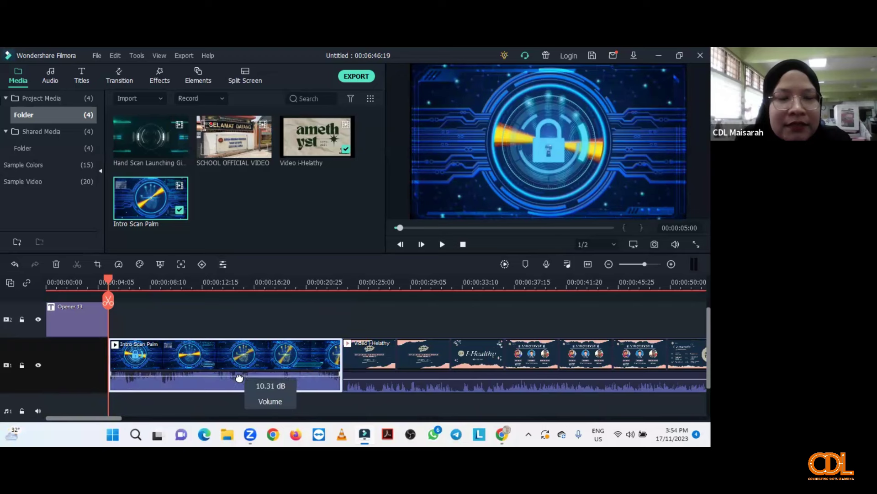
{"action": "left_click", "coordinate": [441, 245]}
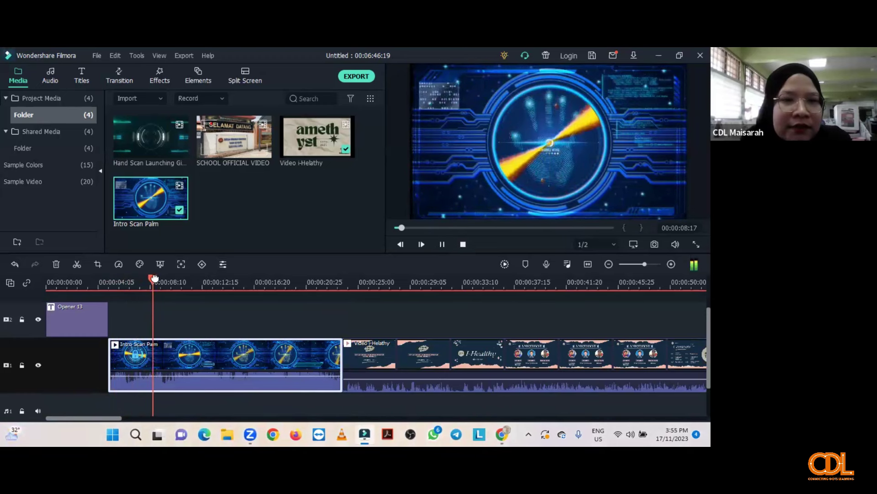
Step: Replace the subtitle of the Opener 13 title with "MEMPERSEMBAHKAN", apply it and preview the opening
{"action": "key", "text": "space"}
{"action": "key", "text": "Home"}
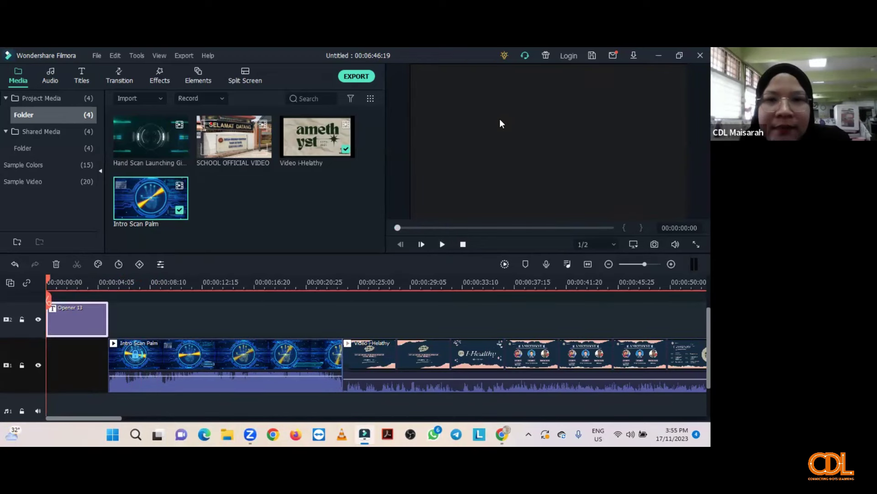
{"action": "double_click", "coordinate": [559, 152]}
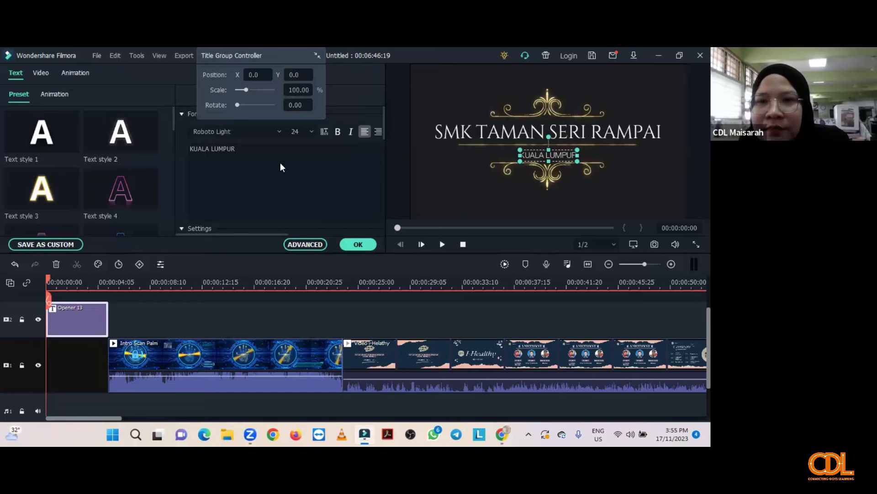
{"action": "left_click", "coordinate": [255, 159]}
{"action": "key", "text": "ctrl+a"}
{"action": "type", "text": "MS"}
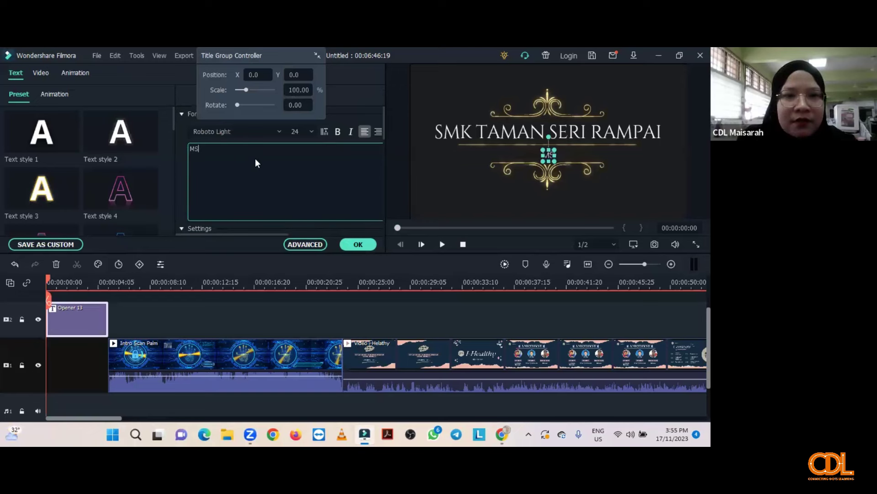
{"action": "key", "text": "BackSpace"}
{"action": "type", "text": "EMPERS"}
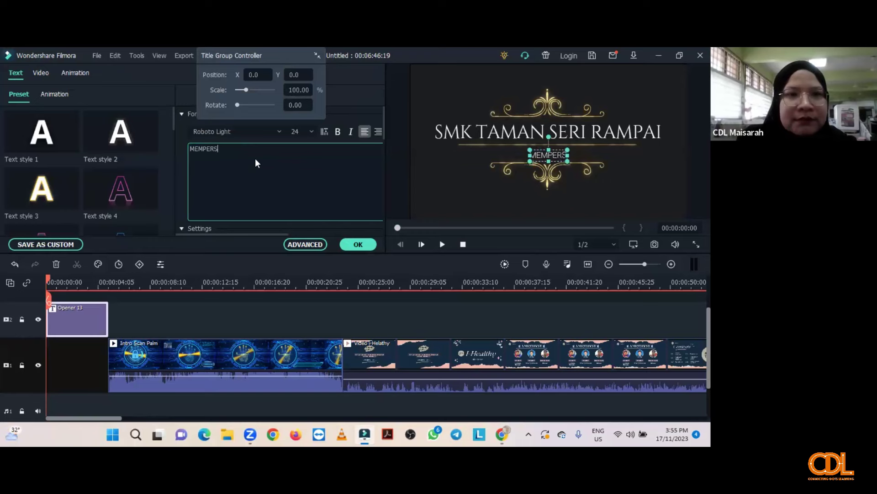
{"action": "type", "text": "EMBAHNKAN"}
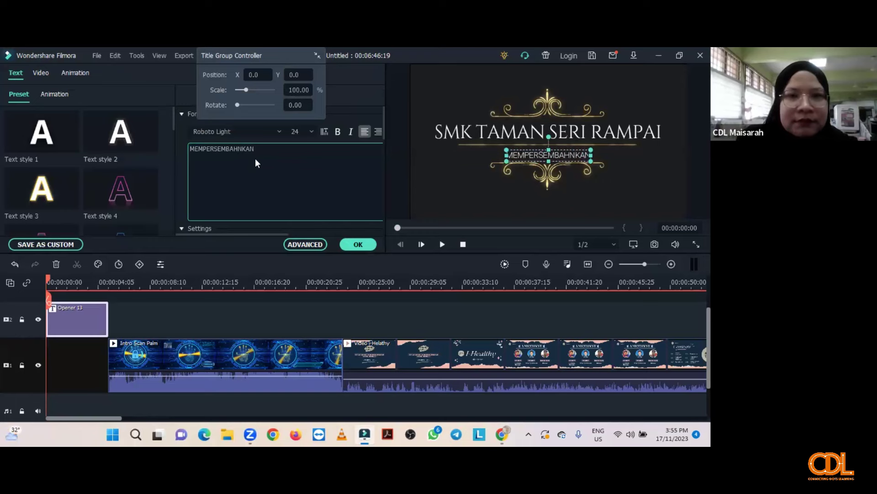
{"action": "key", "text": "BackSpace"}
{"action": "key", "text": "BackSpace"}
{"action": "key", "text": "BackSpace"}
{"action": "key", "text": "BackSpace"}
{"action": "type", "text": "KAN"}
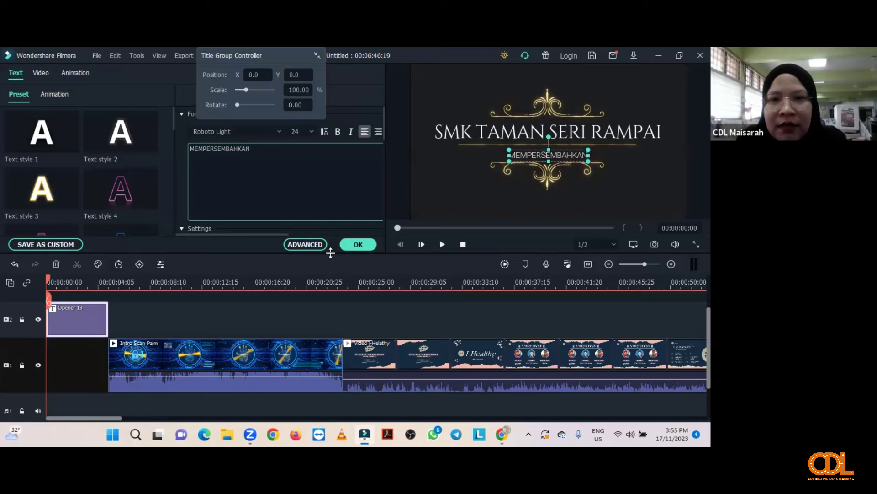
{"action": "left_click", "coordinate": [358, 244]}
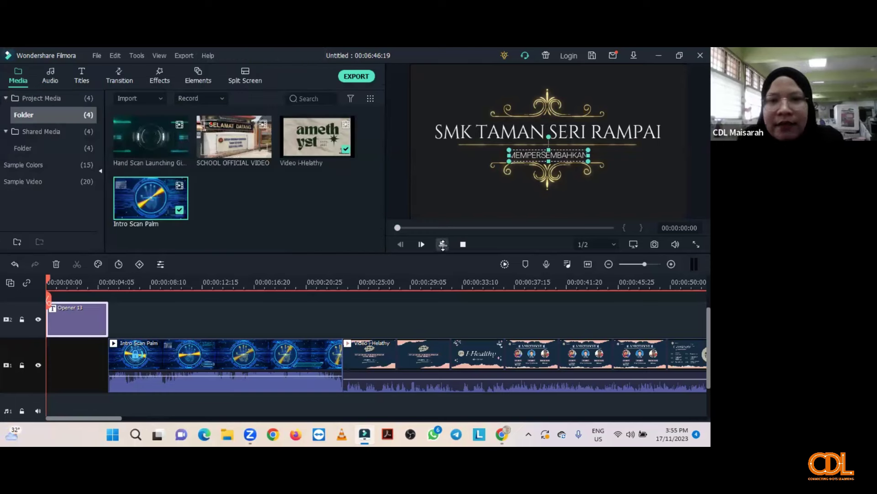
{"action": "key", "text": "space"}
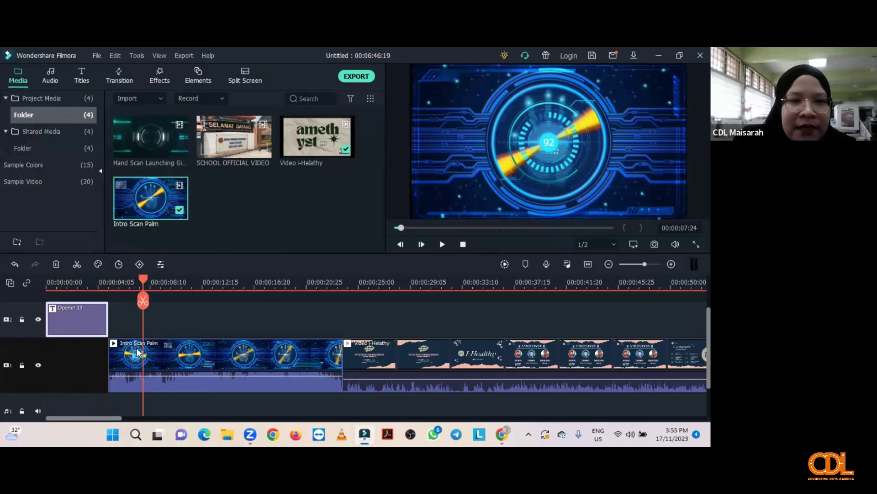
{"action": "left_click_drag", "start_coordinate": [142, 282], "coordinate": [69, 282]}
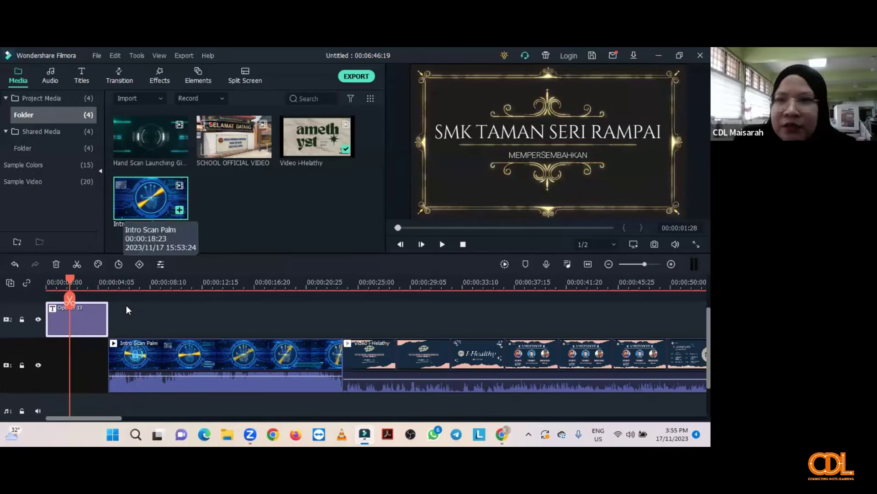
Step: Add the Mosaic Replica transition from Ripple & Dissolve to the start of the Intro Scan Palm clip
{"action": "left_click", "coordinate": [120, 76]}
{"action": "left_click", "coordinate": [301, 142]}
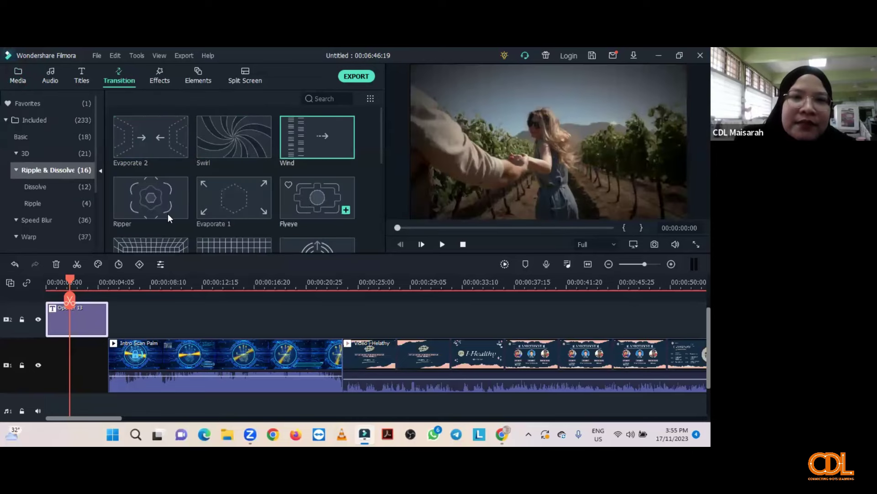
{"action": "left_click", "coordinate": [301, 206]}
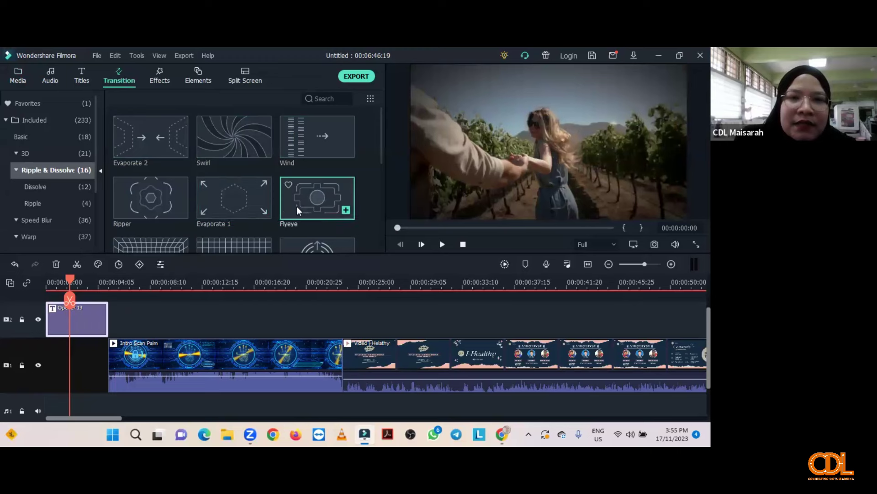
{"action": "scroll", "coordinate": [297, 206], "scroll_direction": "down", "scroll_amount": 5}
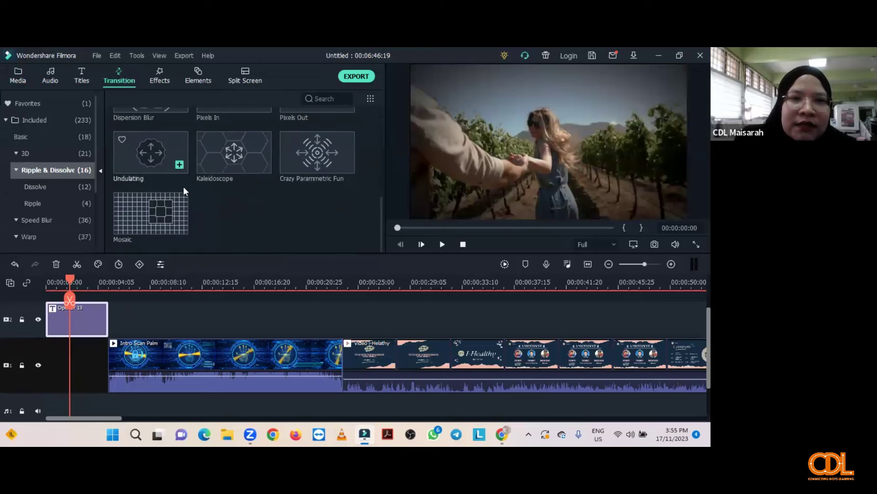
{"action": "scroll", "coordinate": [238, 190], "scroll_direction": "up", "scroll_amount": 3}
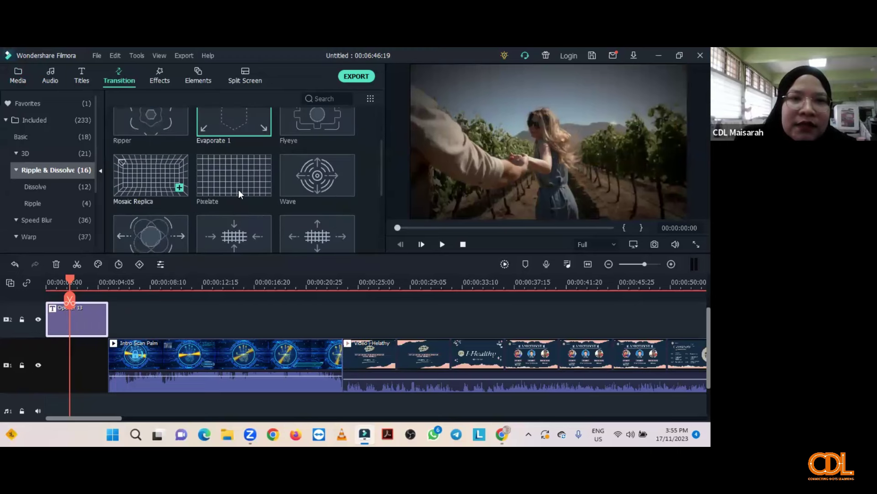
{"action": "left_click_drag", "start_coordinate": [153, 173], "coordinate": [100, 322]}
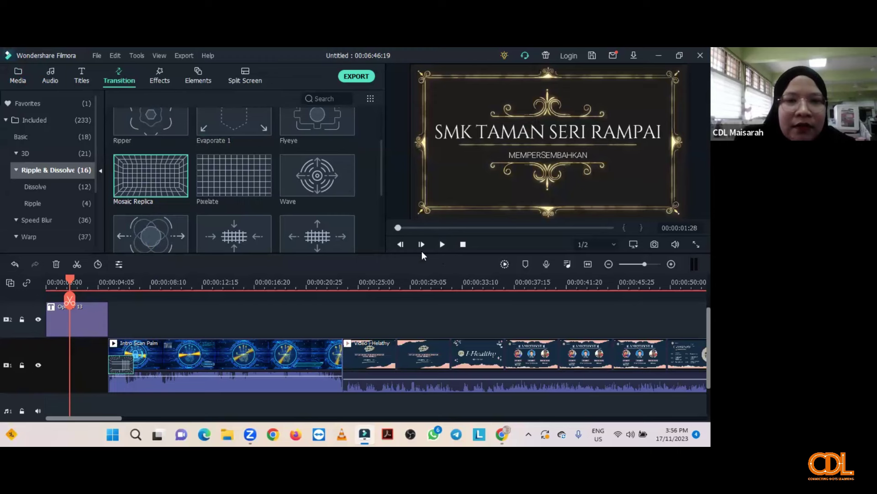
Step: Play the timeline from the beginning to preview the Mosaic Replica transition and the intro clip
{"action": "key", "text": "Home"}
{"action": "key", "text": "space"}
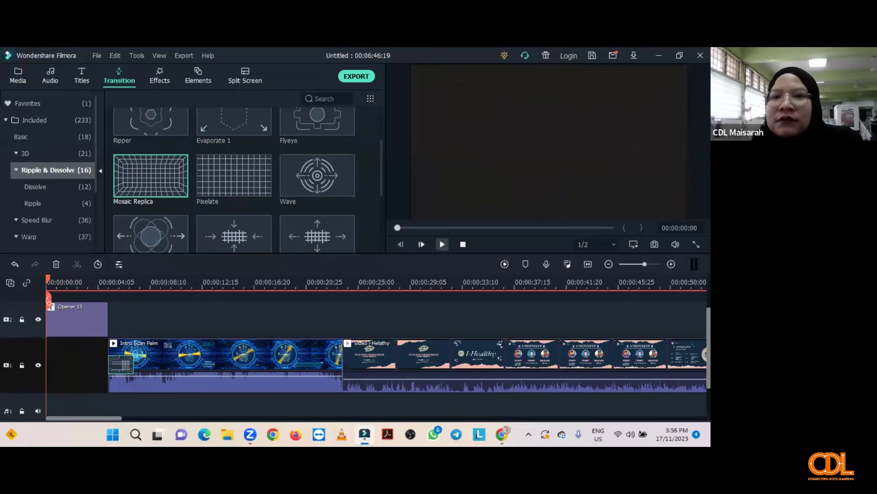
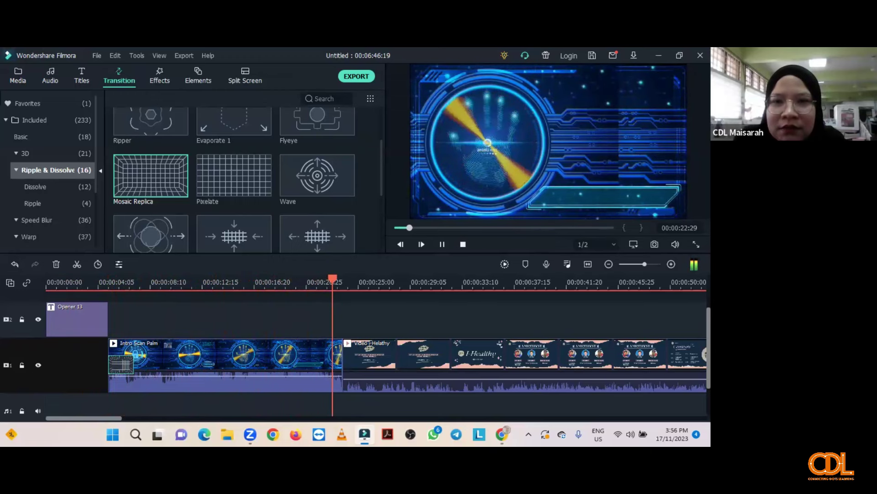
{"action": "left_click", "coordinate": [377, 285]}
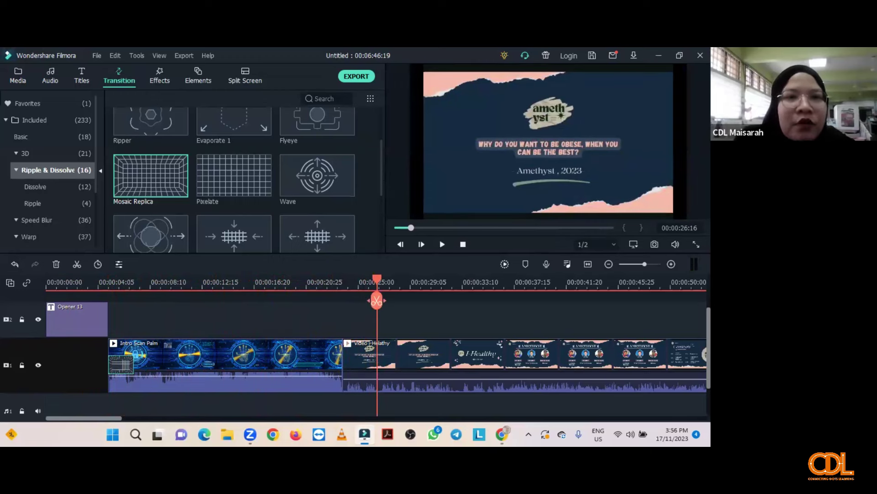
{"action": "left_click", "coordinate": [269, 287]}
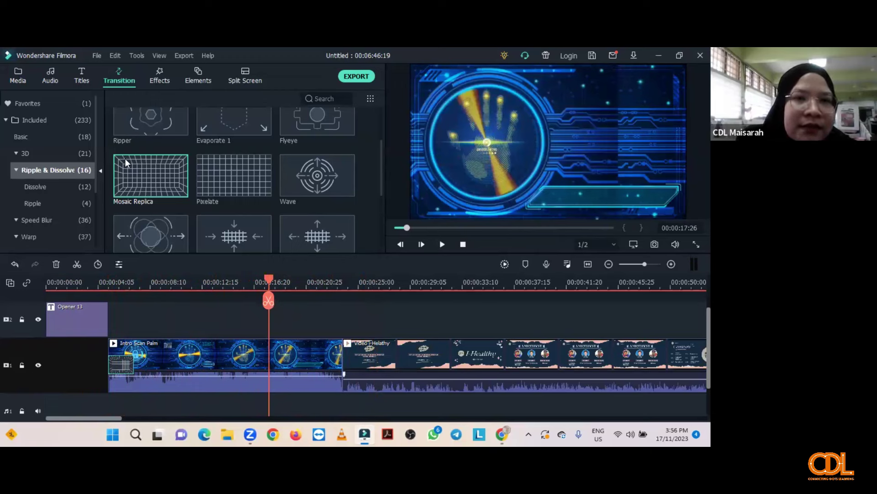
Step: Add the Ripper transition between the Intro Scan Palm and Video i-Helathy clips and play it back
{"action": "left_click_drag", "start_coordinate": [125, 158], "coordinate": [339, 361]}
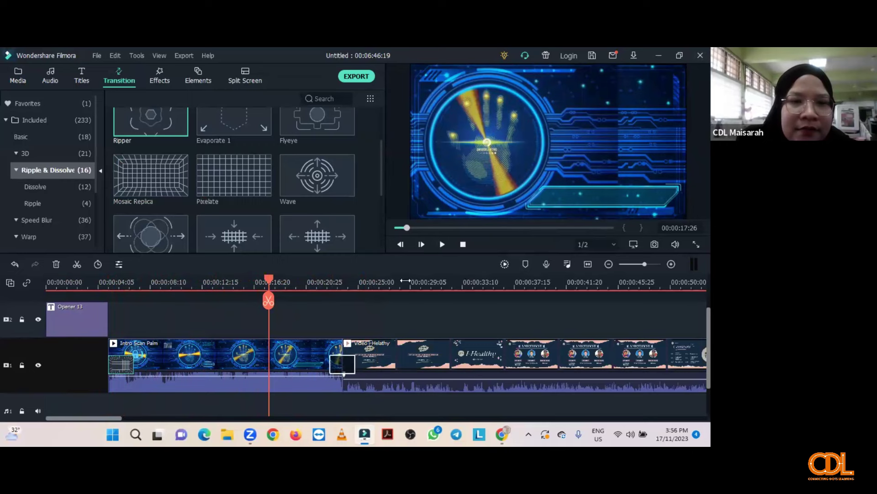
{"action": "left_click", "coordinate": [318, 280]}
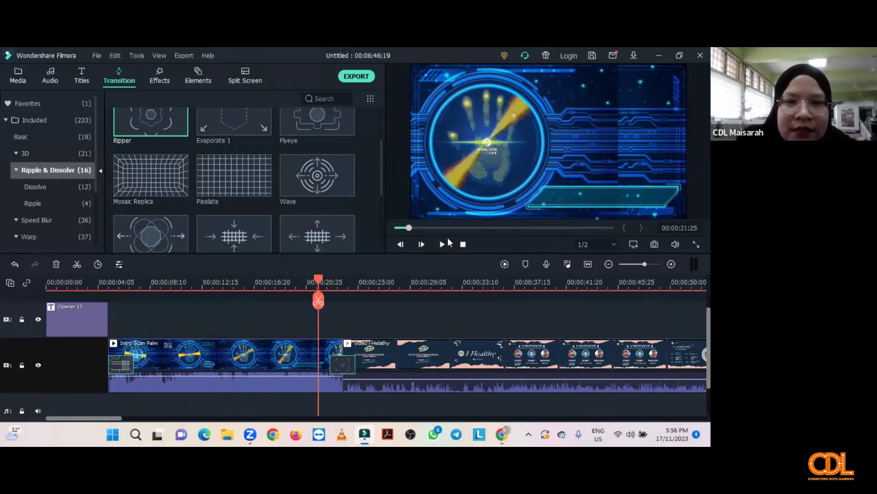
{"action": "left_click", "coordinate": [443, 244]}
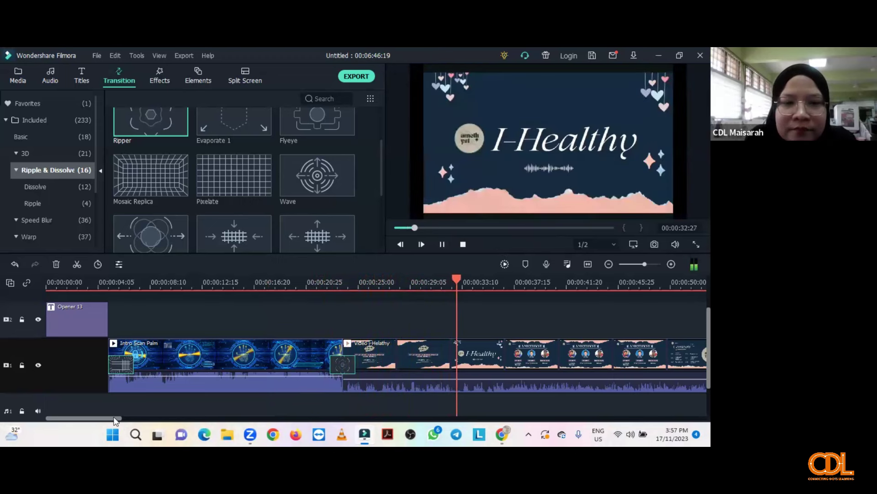
{"action": "left_click", "coordinate": [194, 419]}
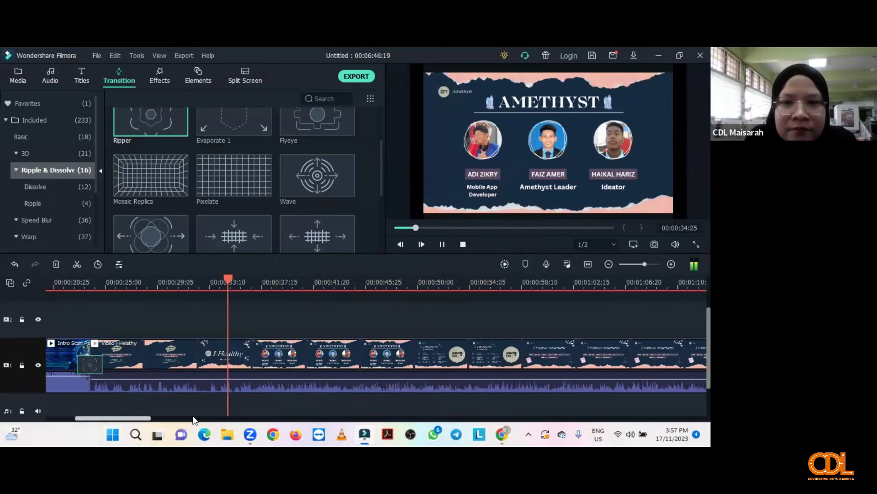
{"action": "left_click_drag", "start_coordinate": [194, 419], "coordinate": [101, 422]}
{"action": "scroll", "coordinate": [75, 369], "scroll_direction": "up", "scroll_amount": 10}
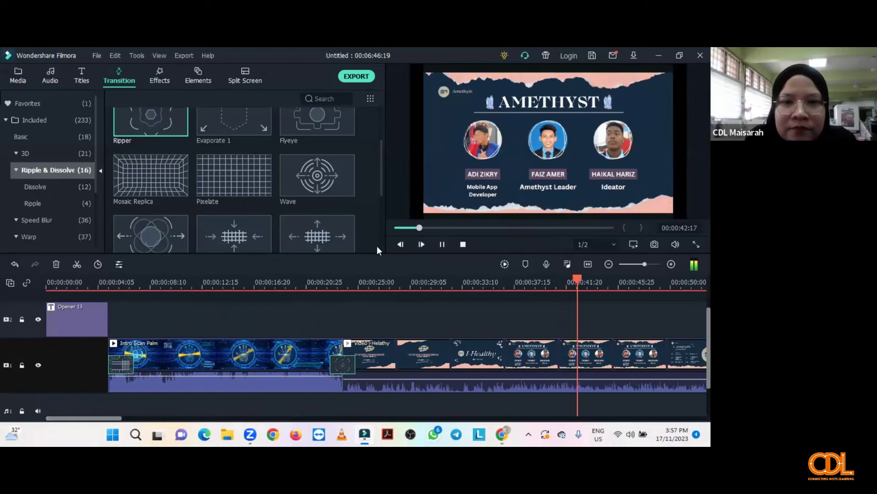
{"action": "left_click", "coordinate": [441, 244]}
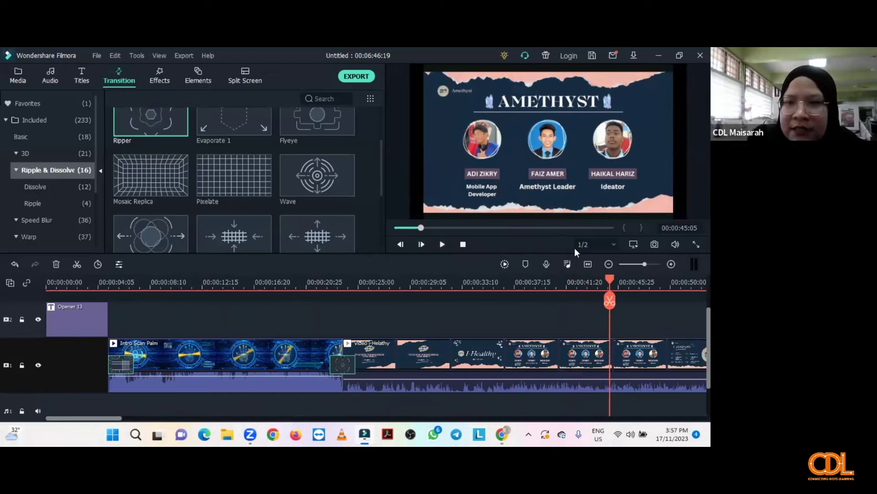
Step: Delete the Video i-Helathy clip from the timeline
{"action": "left_click_drag", "start_coordinate": [454, 319], "coordinate": [292, 325]}
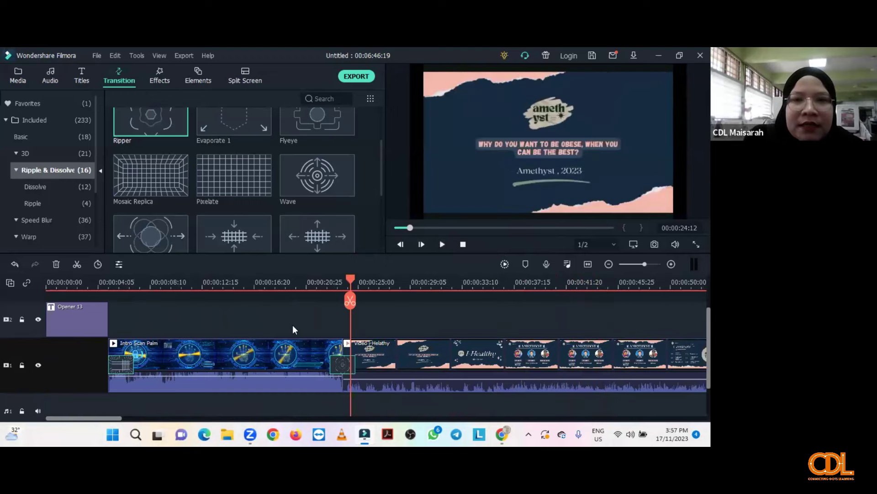
{"action": "left_click", "coordinate": [313, 322]}
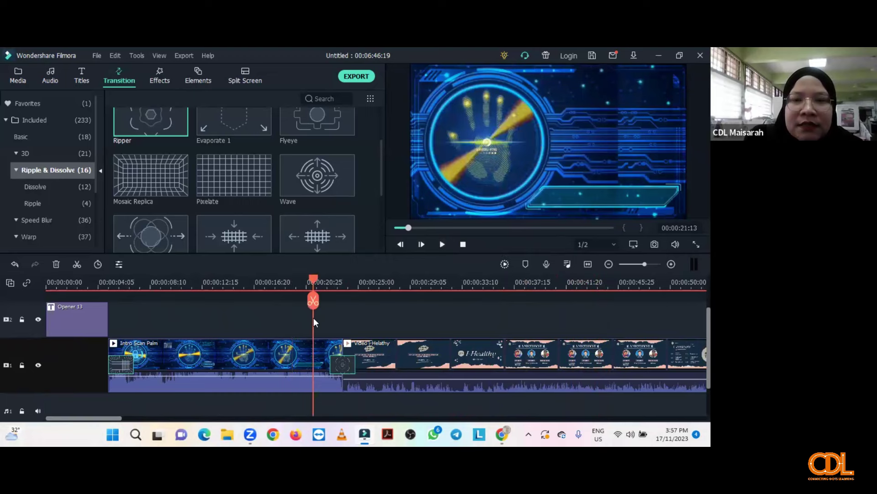
{"action": "left_click", "coordinate": [420, 356]}
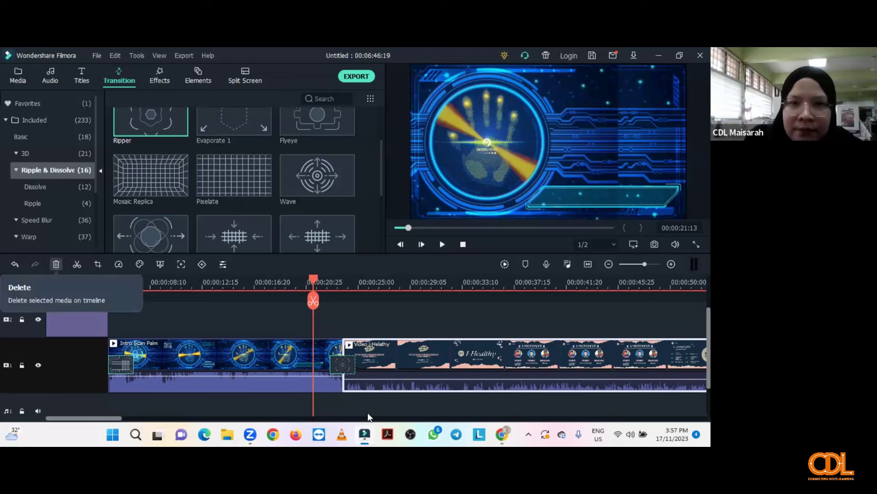
{"action": "key", "text": "Delete"}
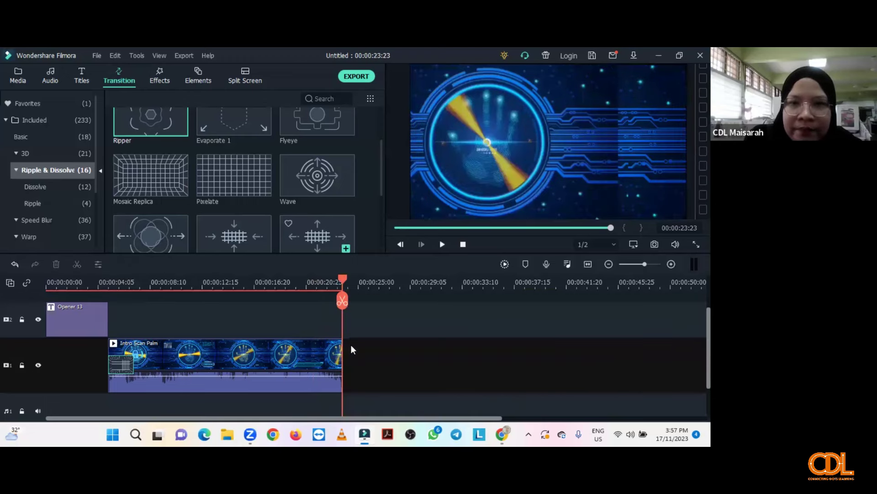
Step: Import image 7 from the bahan inovasi folder on the Desktop into the project media
{"action": "left_click", "coordinate": [17, 76]}
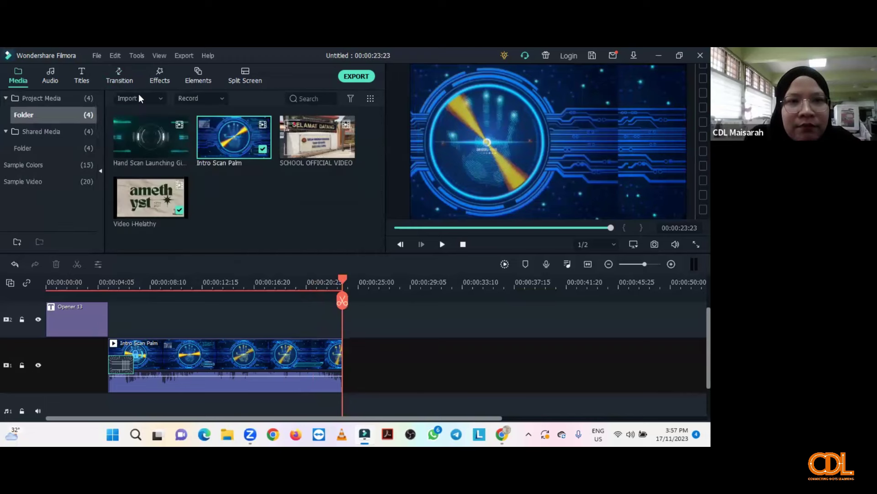
{"action": "left_click", "coordinate": [139, 97]}
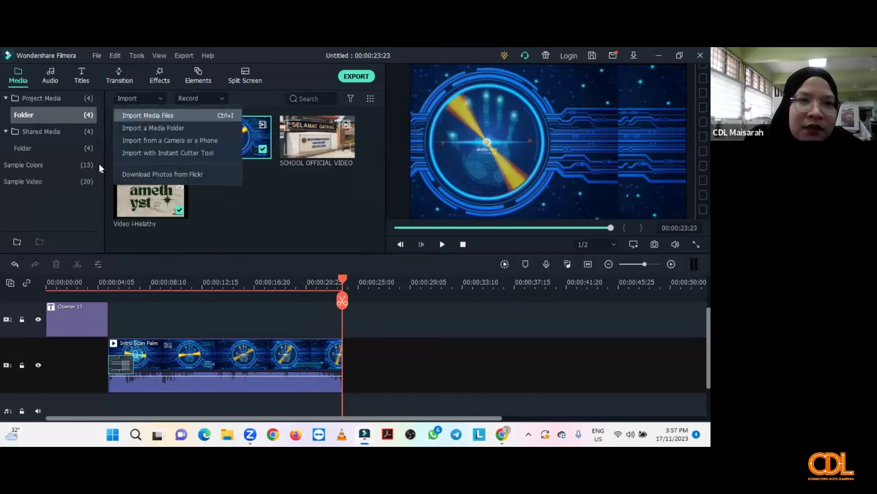
{"action": "left_click", "coordinate": [150, 115]}
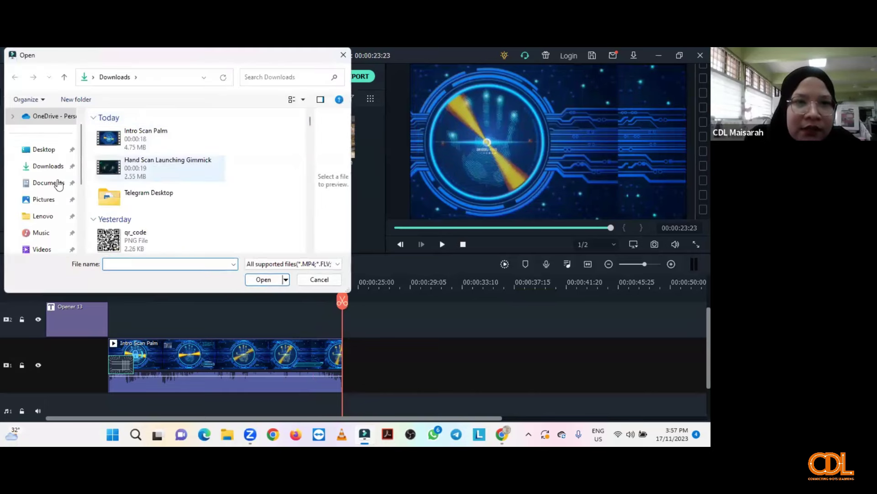
{"action": "left_click", "coordinate": [43, 150]}
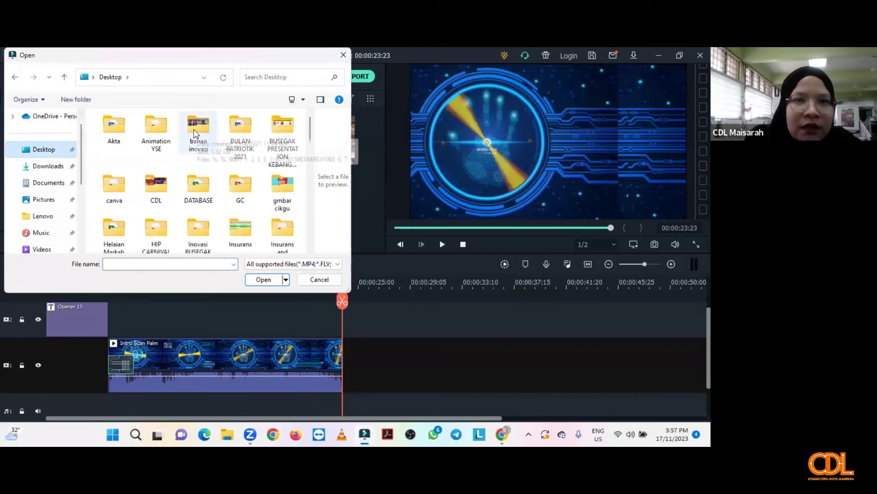
{"action": "left_click", "coordinate": [209, 150]}
{"action": "double_click", "coordinate": [209, 151]}
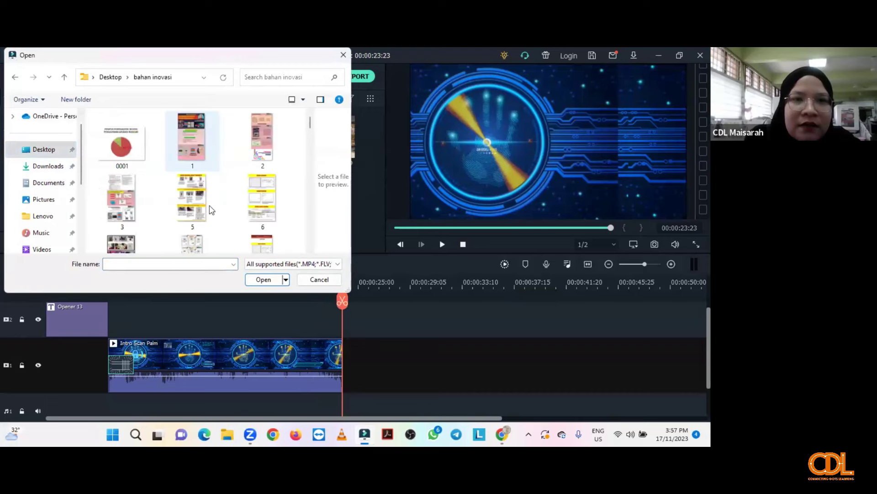
{"action": "scroll", "coordinate": [212, 210], "scroll_direction": "down", "scroll_amount": 3}
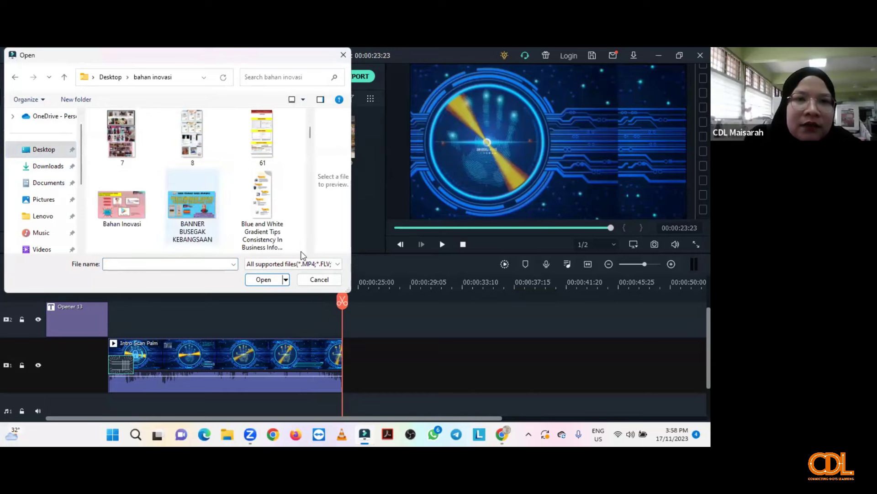
{"action": "left_click", "coordinate": [121, 136]}
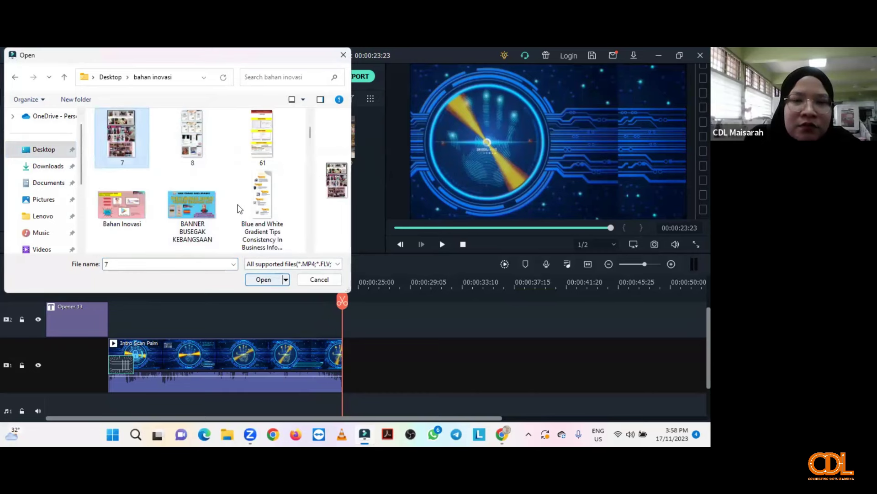
{"action": "left_click", "coordinate": [276, 278]}
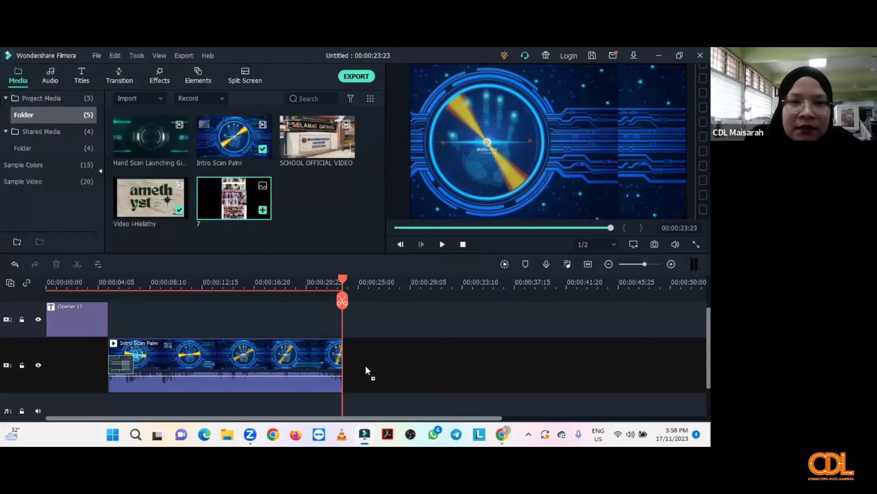
Step: Place image 7 on the timeline directly after the Intro Scan Palm clip and play it back briefly
{"action": "left_click_drag", "start_coordinate": [365, 366], "coordinate": [471, 361]}
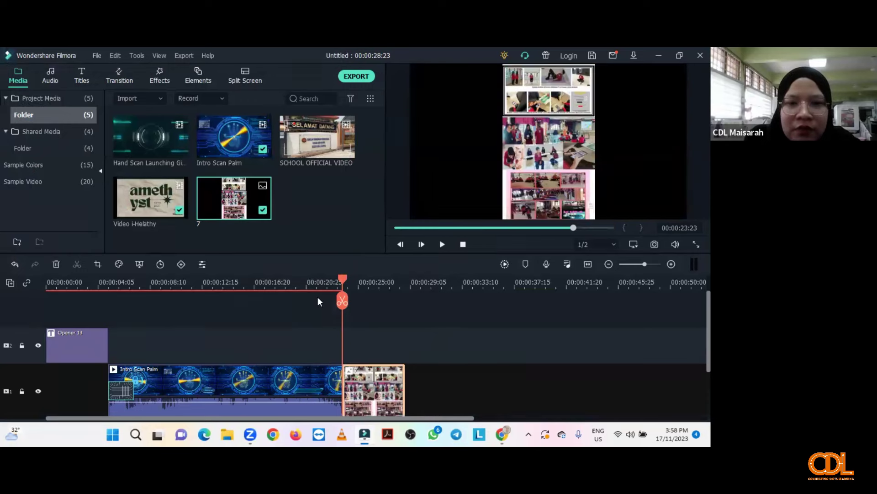
{"action": "left_click", "coordinate": [441, 246]}
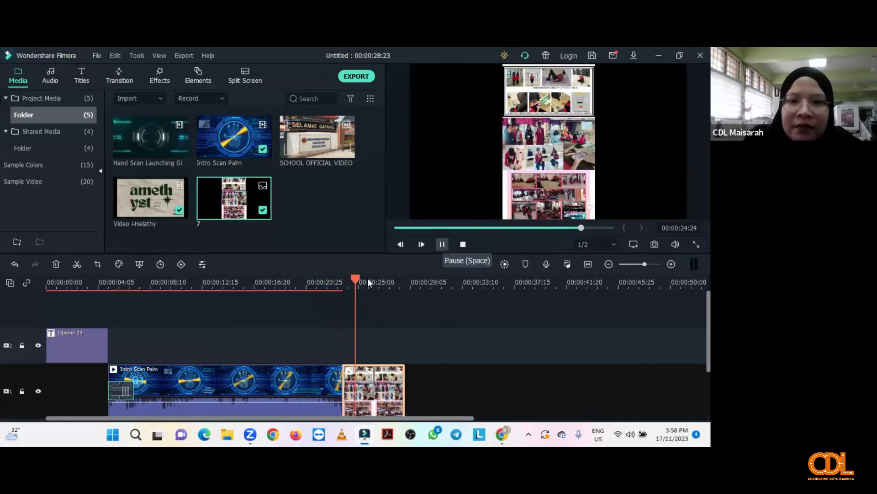
{"action": "key", "text": "space"}
{"action": "left_click", "coordinate": [322, 287]}
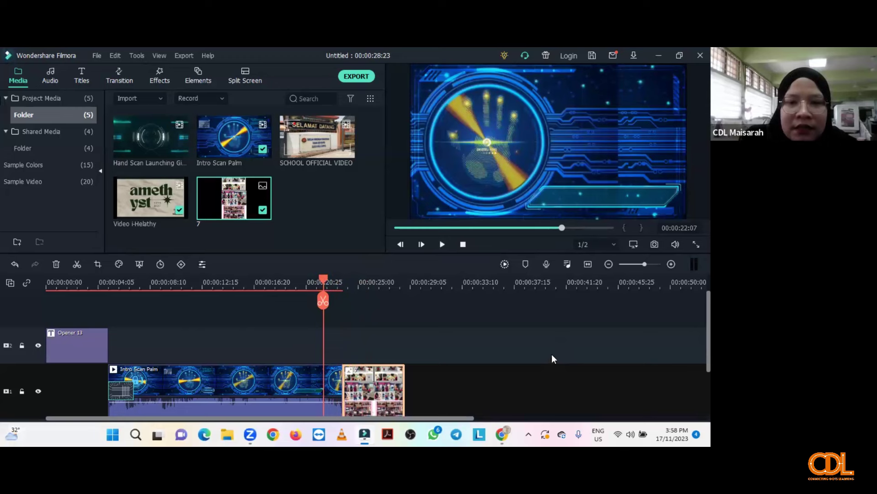
Step: Add the Swirl transition from Ripple & Dissolve between the Intro Scan Palm clip and image 7
{"action": "scroll", "coordinate": [552, 354], "scroll_direction": "down", "scroll_amount": 1}
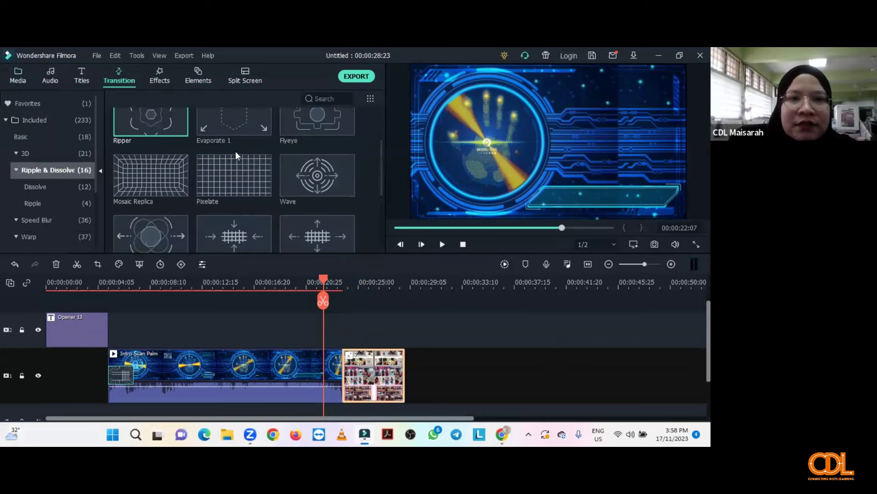
{"action": "left_click", "coordinate": [315, 333]}
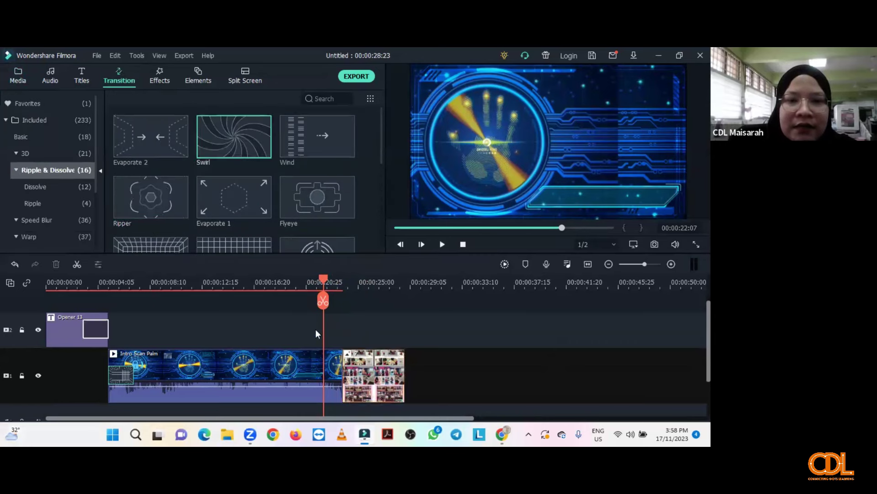
{"action": "left_click_drag", "start_coordinate": [315, 333], "coordinate": [336, 368]}
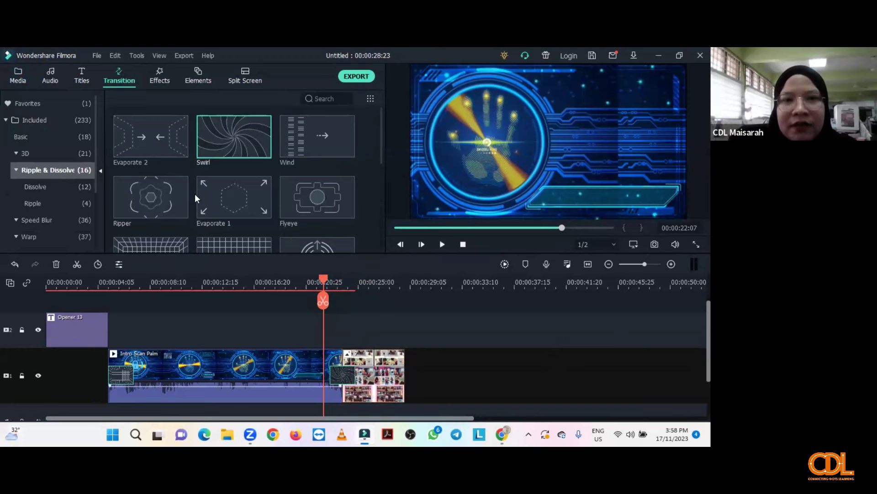
Step: Set the Swirl transition's duration to 00:00:02:11, keeping the Overlap mode
{"action": "left_click", "coordinate": [367, 245]}
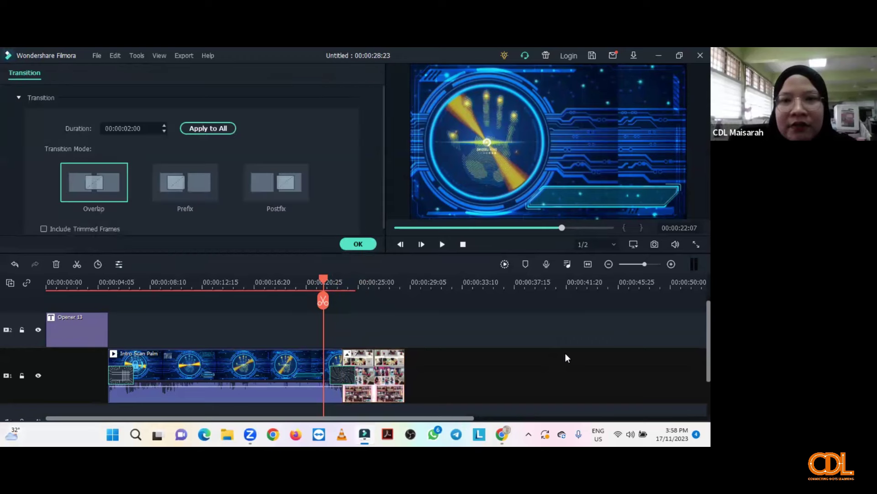
{"action": "double_click", "coordinate": [342, 375]}
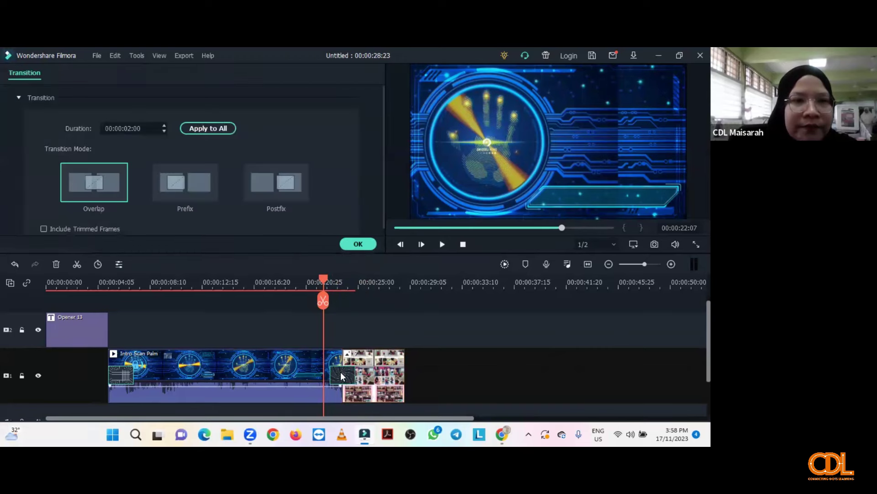
{"action": "scroll", "coordinate": [328, 193], "scroll_direction": "down", "scroll_amount": 1}
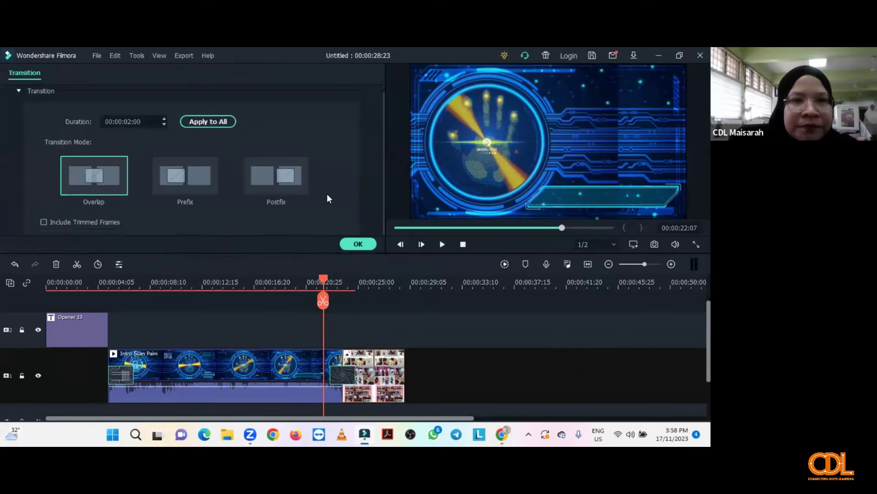
{"action": "left_click", "coordinate": [165, 118]}
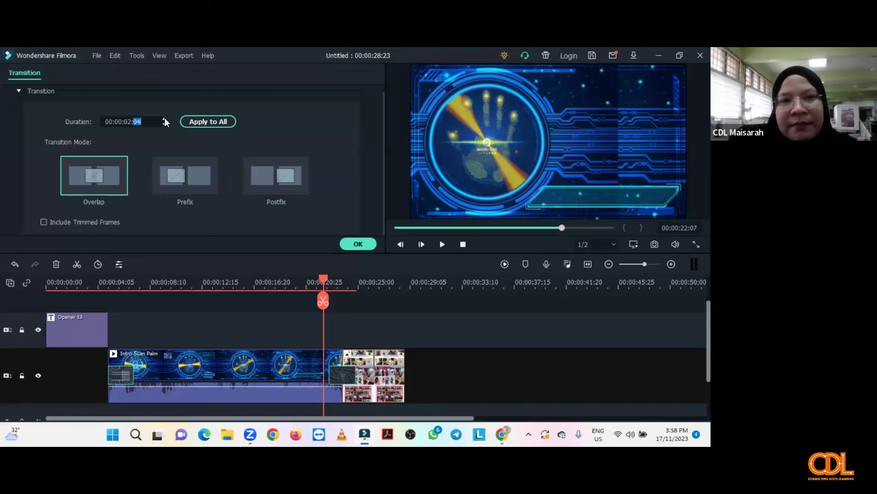
{"action": "left_click", "coordinate": [164, 118]}
{"action": "left_click", "coordinate": [164, 118]}
{"action": "left_click", "coordinate": [164, 119]}
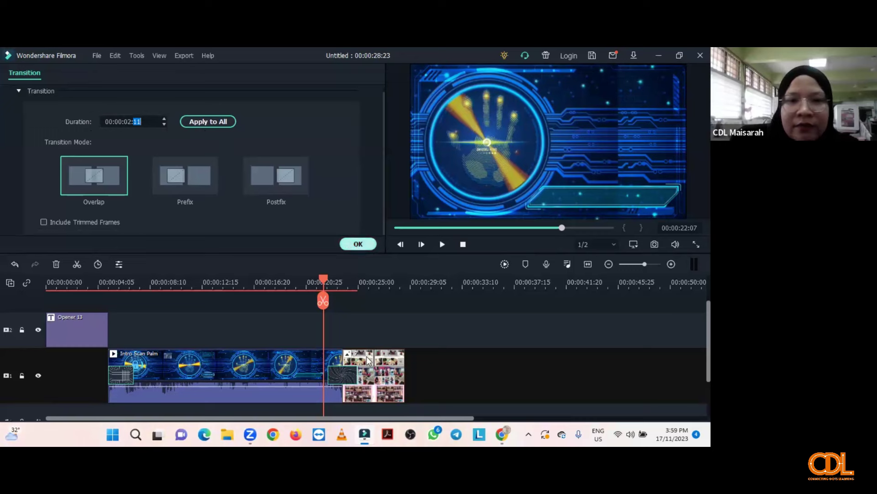
{"action": "key", "text": "Return"}
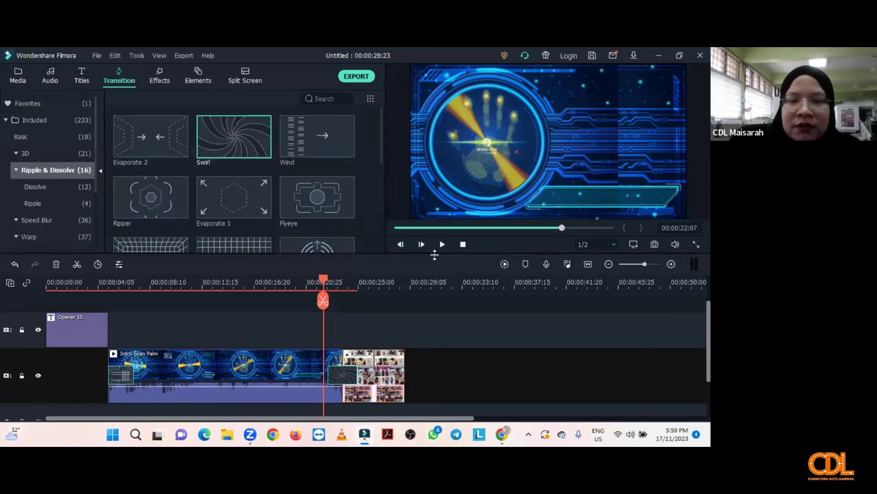
Step: Play back the Swirl transition into image 7 and scrub through the timeline from the opening title across the intro clip
{"action": "key", "text": "space"}
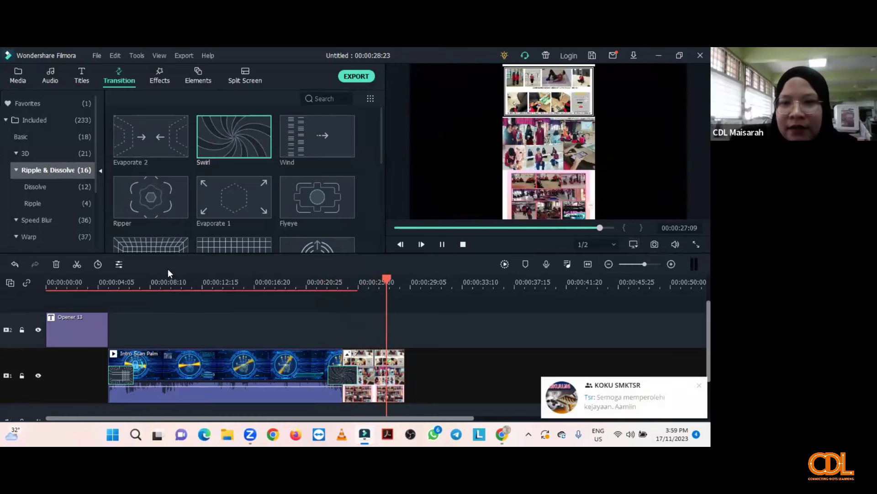
{"action": "key", "text": "space"}
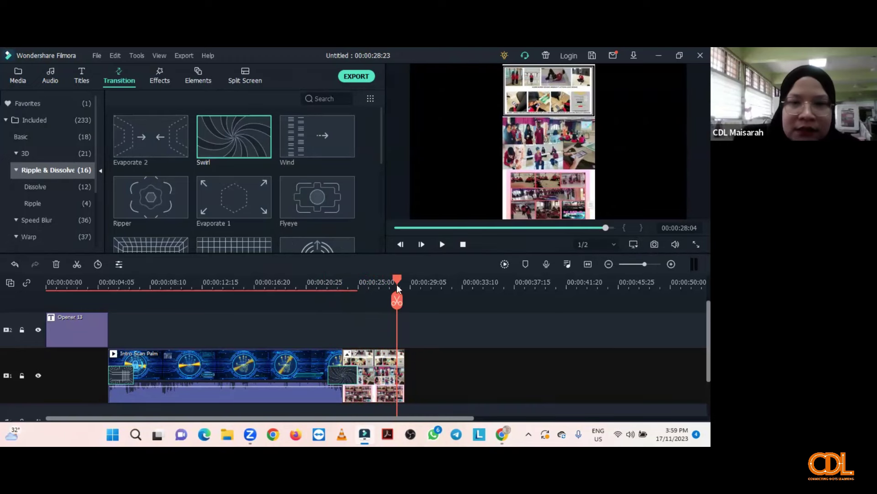
{"action": "left_click", "coordinate": [78, 333]}
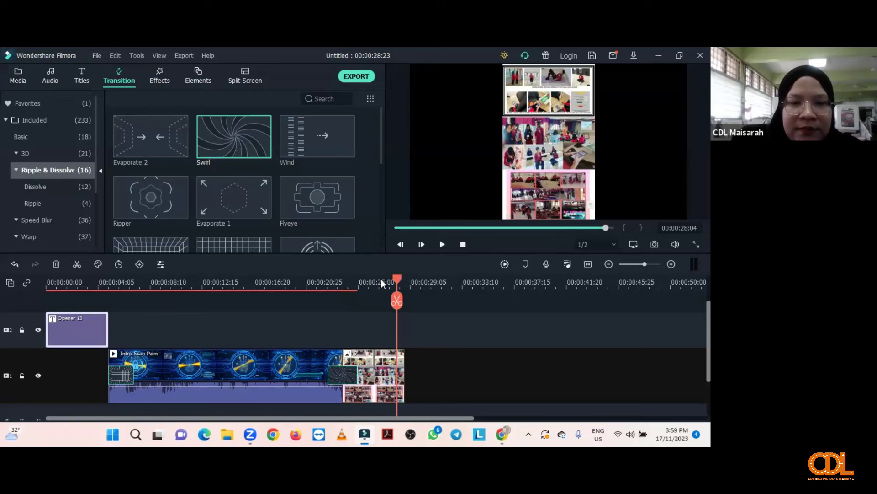
{"action": "left_click", "coordinate": [82, 295]}
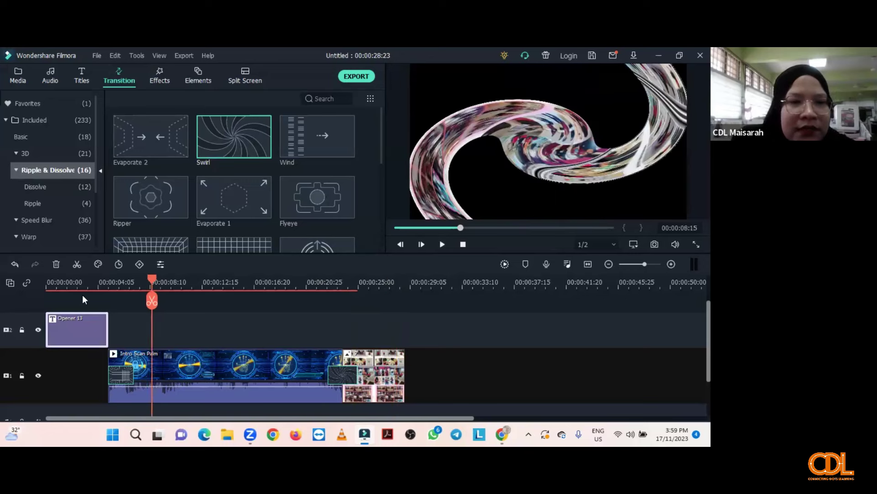
{"action": "left_click", "coordinate": [680, 303]}
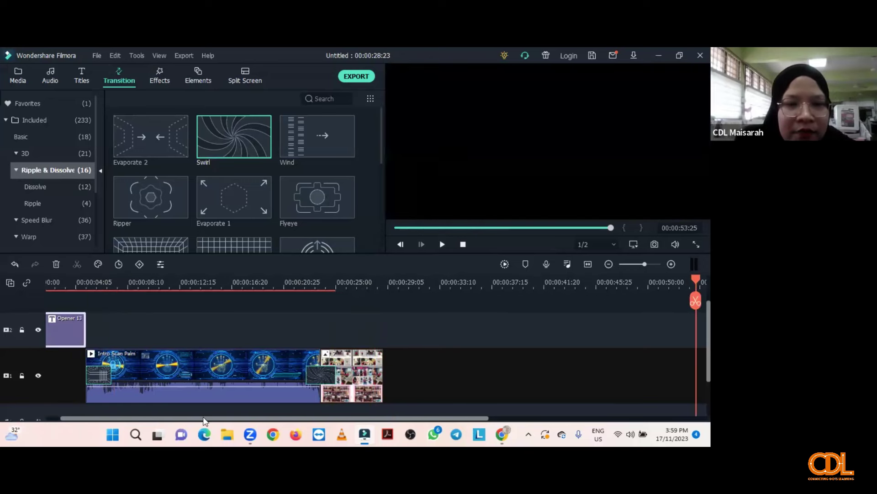
{"action": "scroll", "coordinate": [37, 389], "scroll_direction": "left", "scroll_amount": 5}
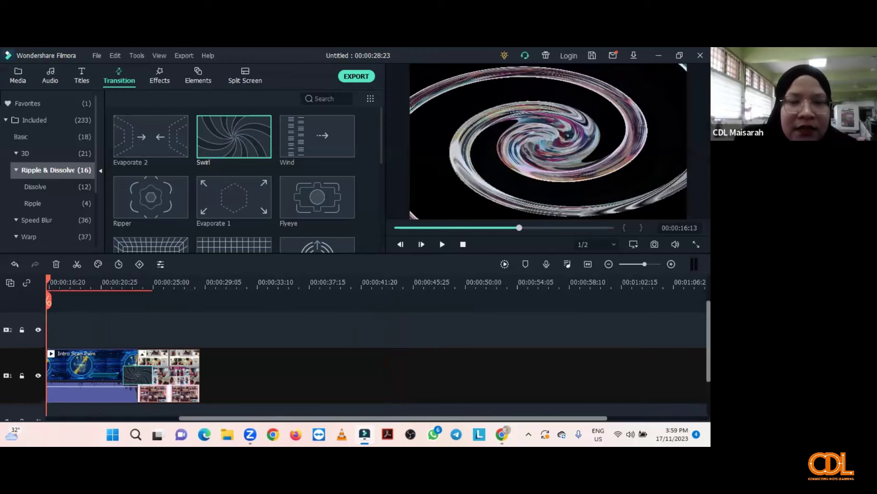
{"action": "scroll", "coordinate": [274, 300], "scroll_direction": "left", "scroll_amount": 10}
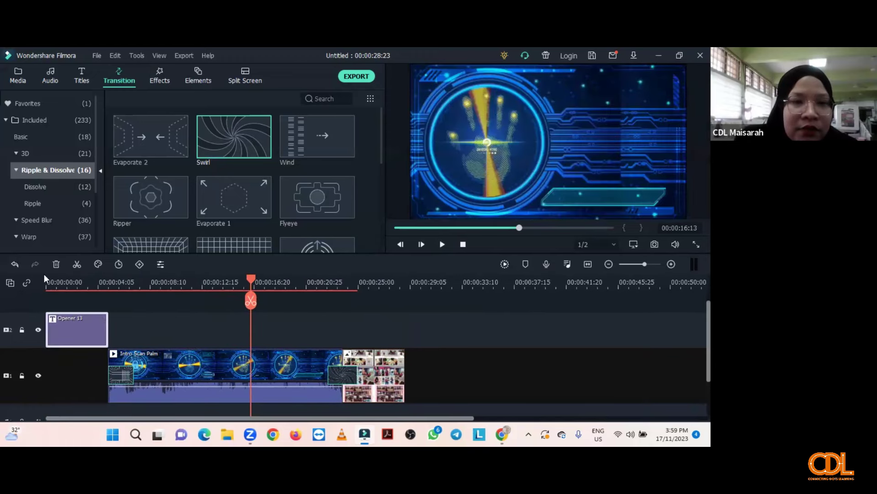
{"action": "left_click", "coordinate": [63, 282]}
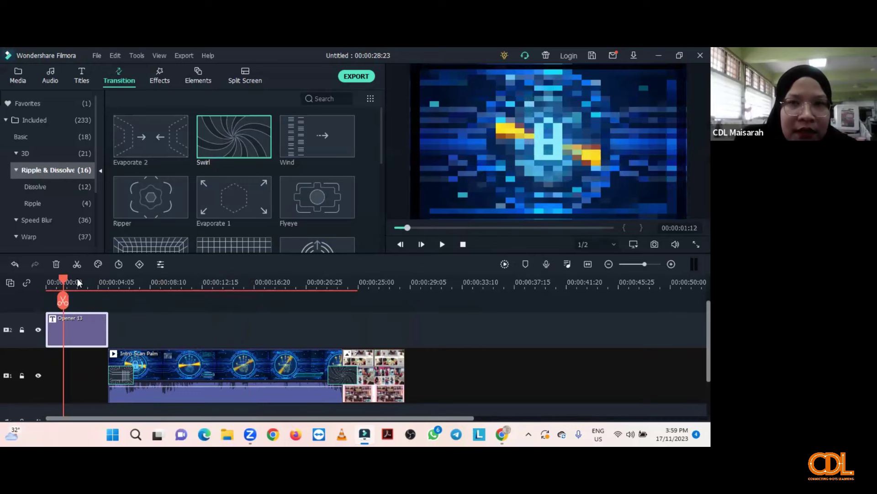
{"action": "left_click", "coordinate": [48, 282]}
{"action": "left_click_drag", "start_coordinate": [48, 282], "coordinate": [122, 282]}
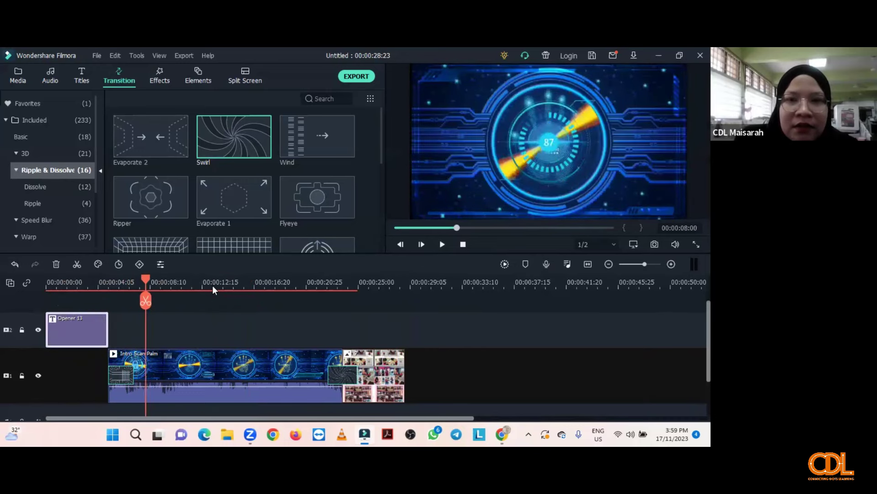
{"action": "left_click", "coordinate": [212, 285]}
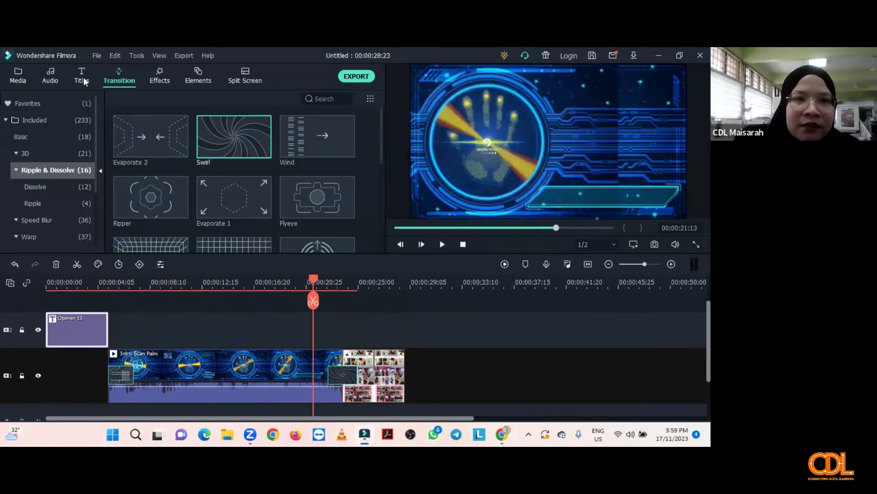
Step: Preview the Title 2 preset from the Titles category
{"action": "left_click", "coordinate": [82, 76]}
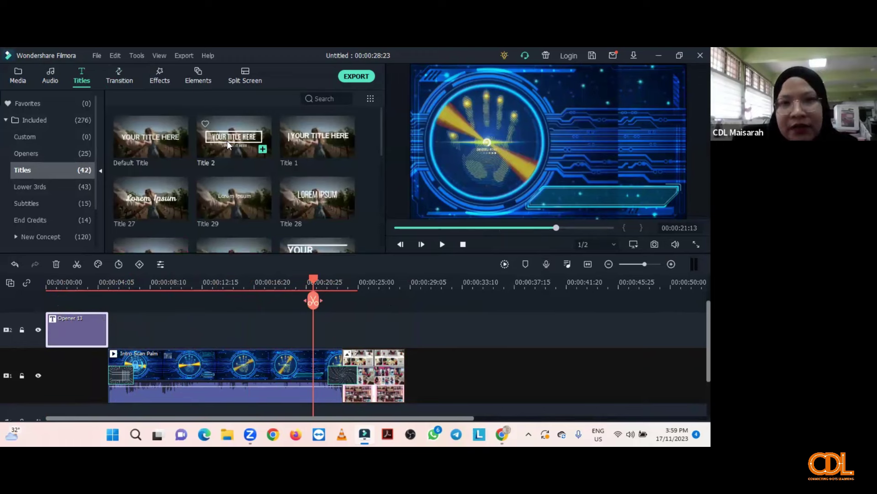
{"action": "left_click", "coordinate": [226, 141]}
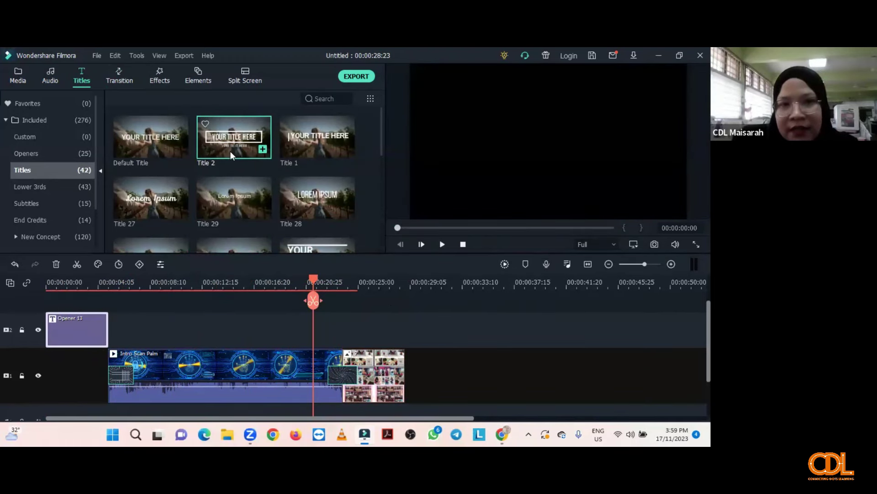
{"action": "key", "text": "space"}
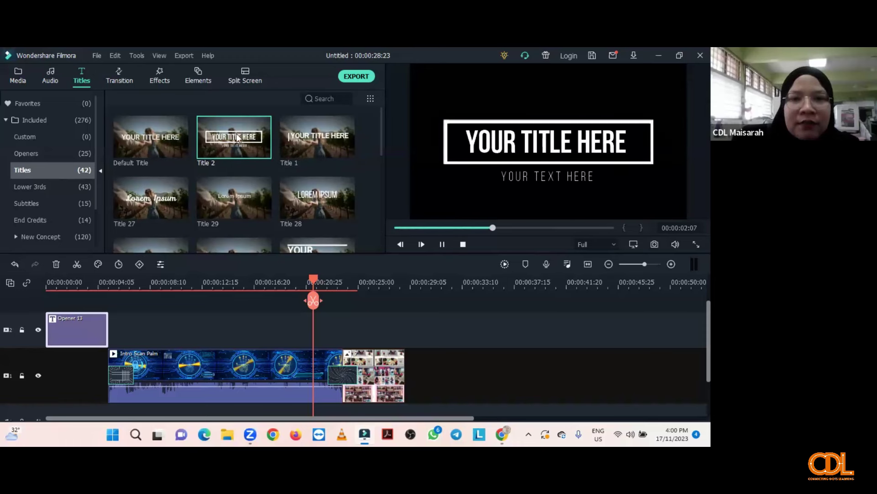
Step: Try to insert the Title 2 preset in the middle of image 7 on the video track, and undo the insertion
{"action": "left_click_drag", "start_coordinate": [237, 137], "coordinate": [386, 380]}
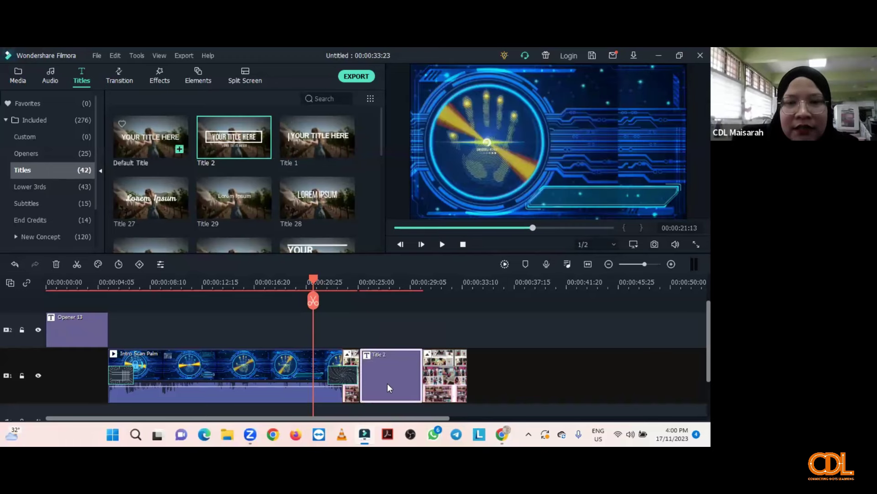
{"action": "left_click", "coordinate": [57, 262]}
{"action": "left_click_drag", "start_coordinate": [261, 149], "coordinate": [240, 192]}
{"action": "key", "text": "ctrl+z"}
{"action": "left_click", "coordinate": [14, 265]}
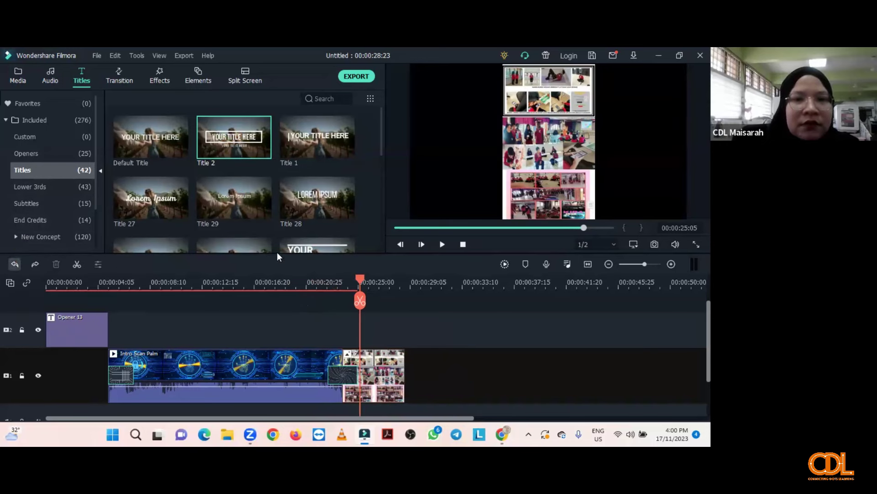
Step: Place the Title 2 preset on a new track above image 7, starting at the image's beginning
{"action": "left_click_drag", "start_coordinate": [225, 155], "coordinate": [349, 316]}
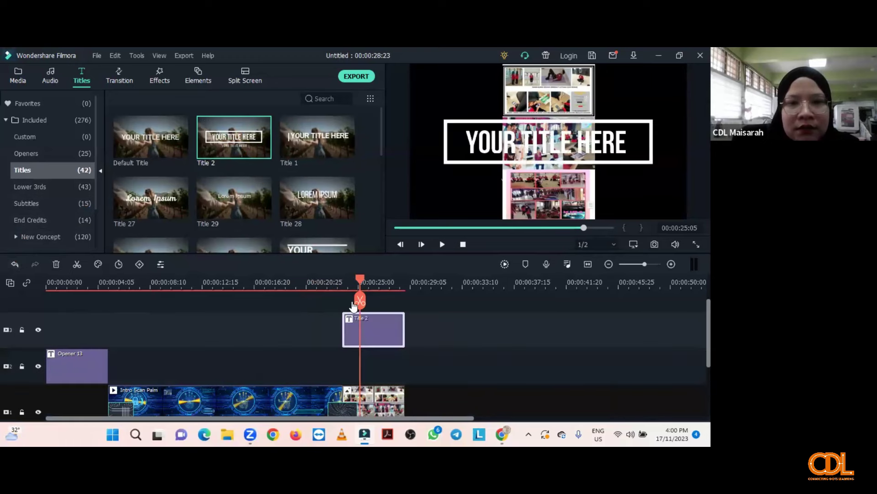
{"action": "scroll", "coordinate": [574, 316], "scroll_direction": "down", "scroll_amount": 2}
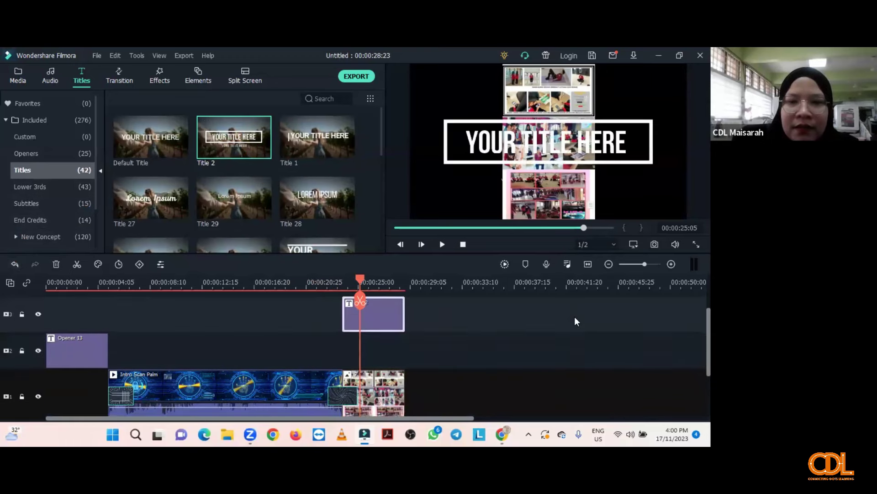
{"action": "scroll", "coordinate": [539, 337], "scroll_direction": "up", "scroll_amount": 3}
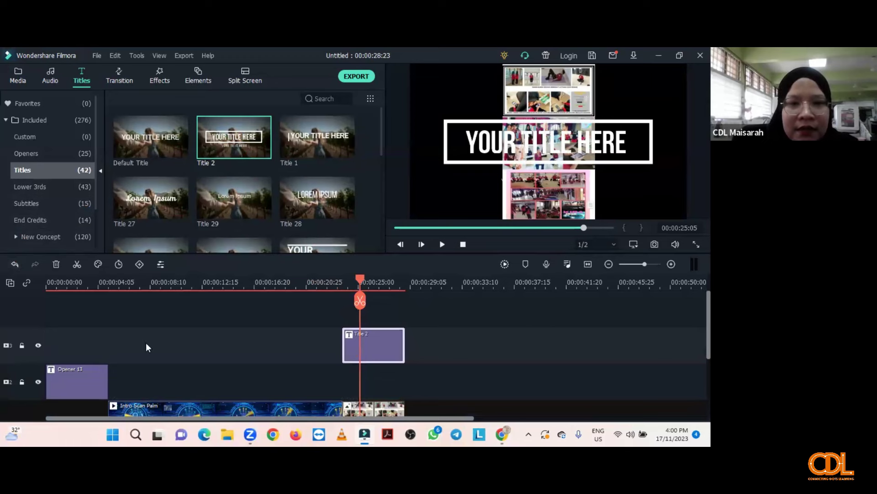
{"action": "scroll", "coordinate": [402, 343], "scroll_direction": "down", "scroll_amount": 5}
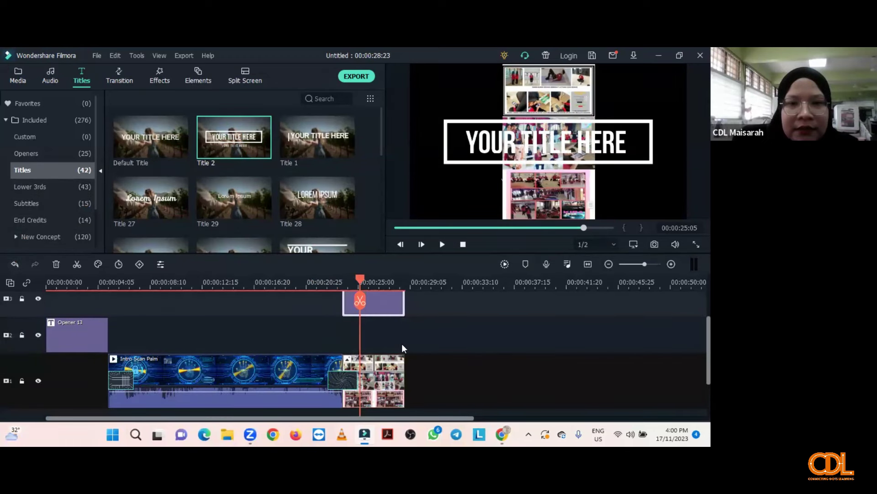
{"action": "scroll", "coordinate": [401, 344], "scroll_direction": "up", "scroll_amount": 1}
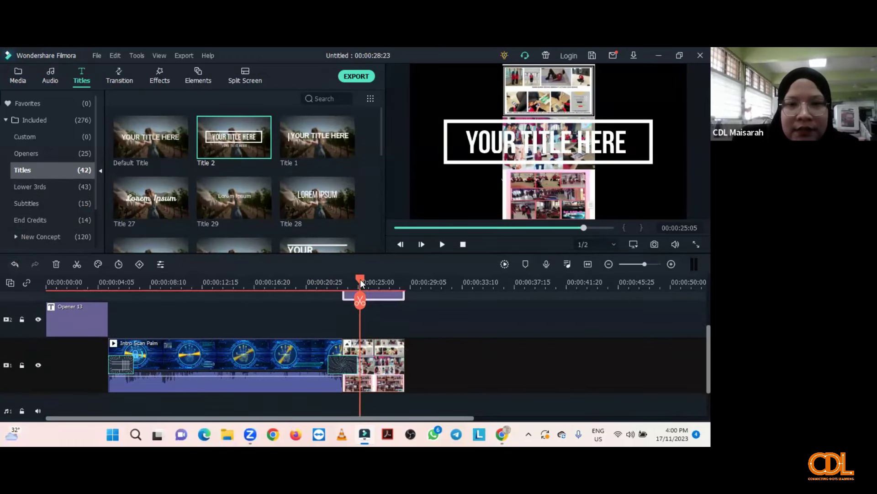
Step: Trim the start of the Title 2 clip so it begins at the end of the Swirl transition and ends with image 7
{"action": "left_click_drag", "start_coordinate": [361, 284], "coordinate": [328, 284]}
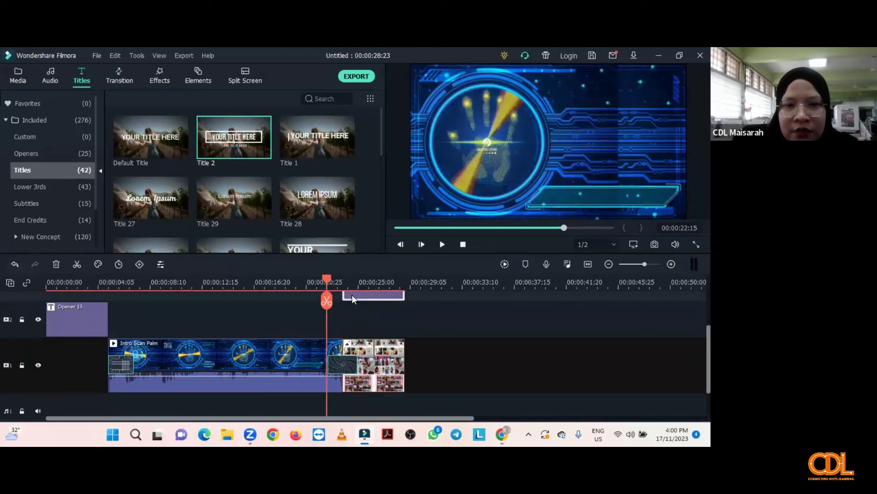
{"action": "scroll", "coordinate": [352, 295], "scroll_direction": "up", "scroll_amount": 4}
{"action": "left_click", "coordinate": [349, 337]}
{"action": "left_click_drag", "start_coordinate": [382, 344], "coordinate": [382, 348]}
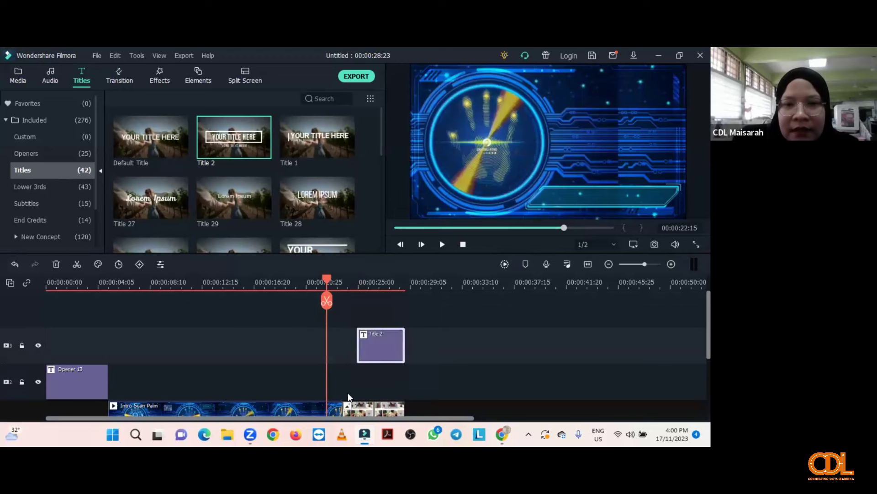
Step: Try to move image 7 later on the video track so it starts together with the Title 2 clip
{"action": "scroll", "coordinate": [349, 366], "scroll_direction": "down", "scroll_amount": 3}
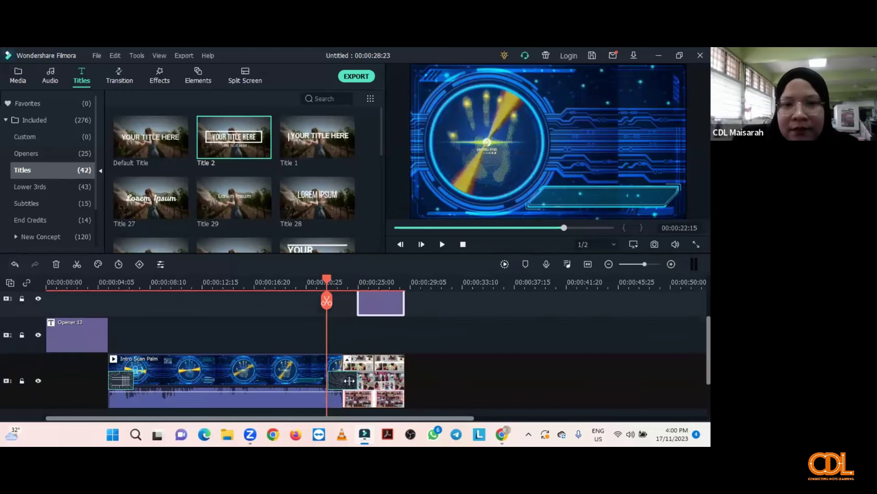
{"action": "left_click", "coordinate": [349, 380]}
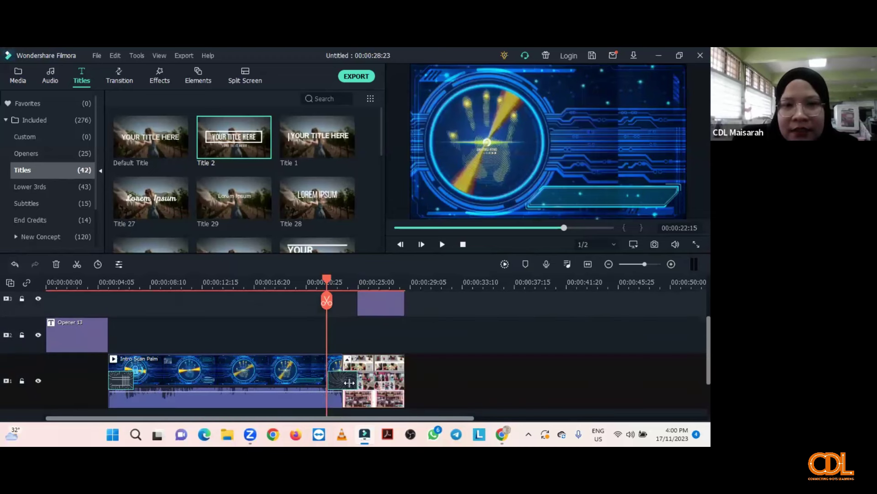
{"action": "left_click", "coordinate": [398, 381]}
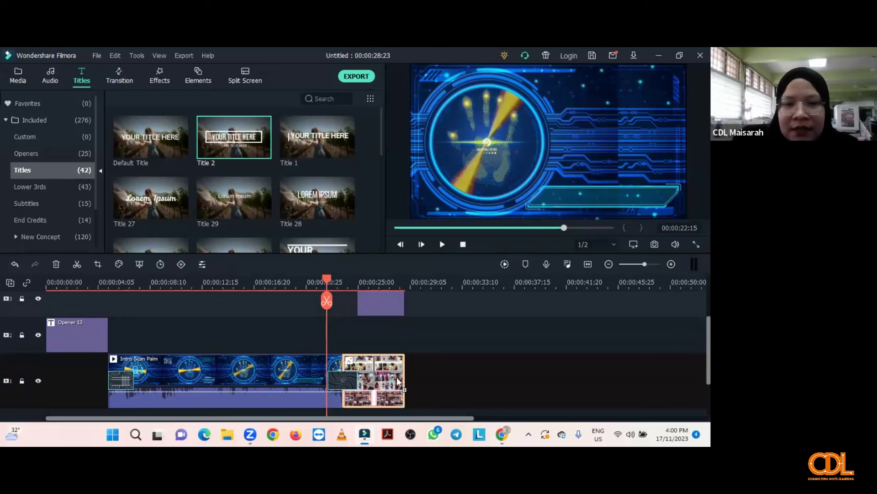
{"action": "left_click_drag", "start_coordinate": [397, 377], "coordinate": [468, 373]}
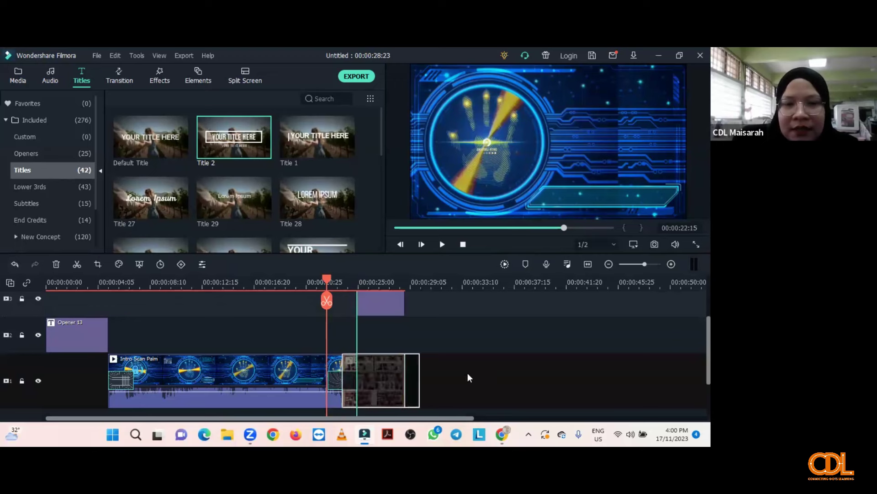
Step: Delete the gap between the intro clip and image 7, and reapply the Swirl transition at their cut
{"action": "left_click", "coordinate": [349, 380]}
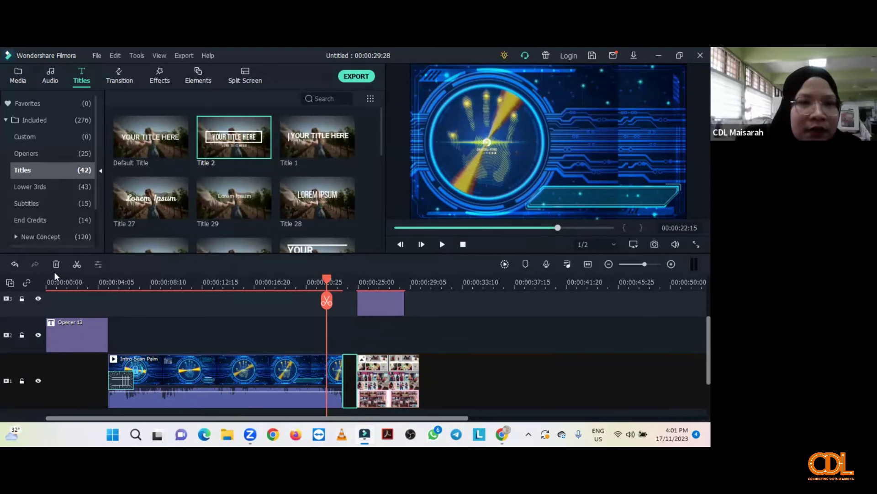
{"action": "left_click", "coordinate": [118, 79]}
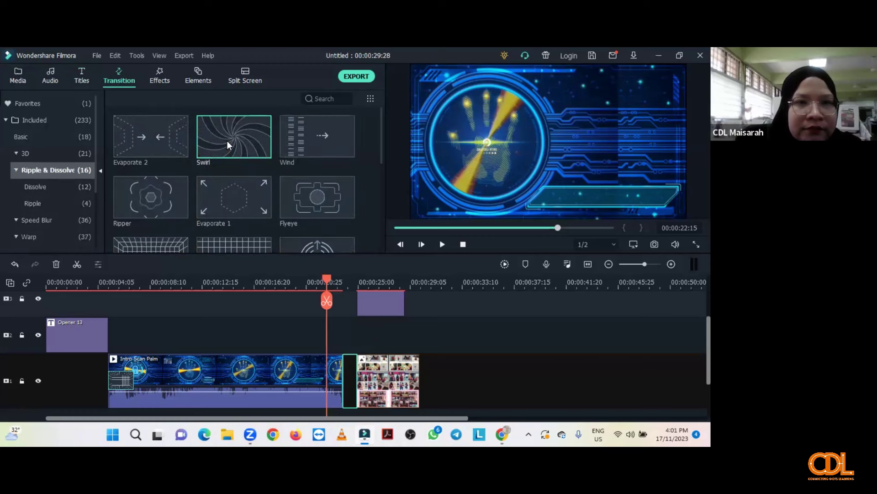
{"action": "left_click_drag", "start_coordinate": [226, 141], "coordinate": [349, 372]}
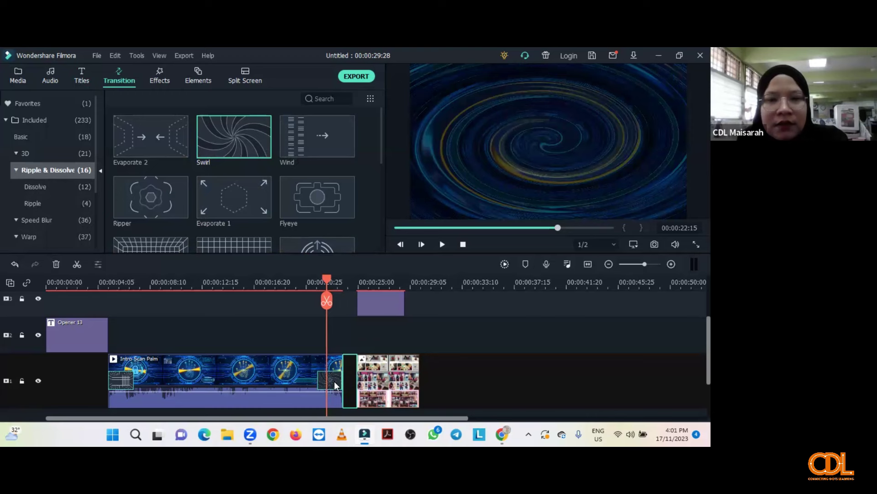
{"action": "key", "text": "Delete"}
{"action": "left_click", "coordinate": [341, 388]}
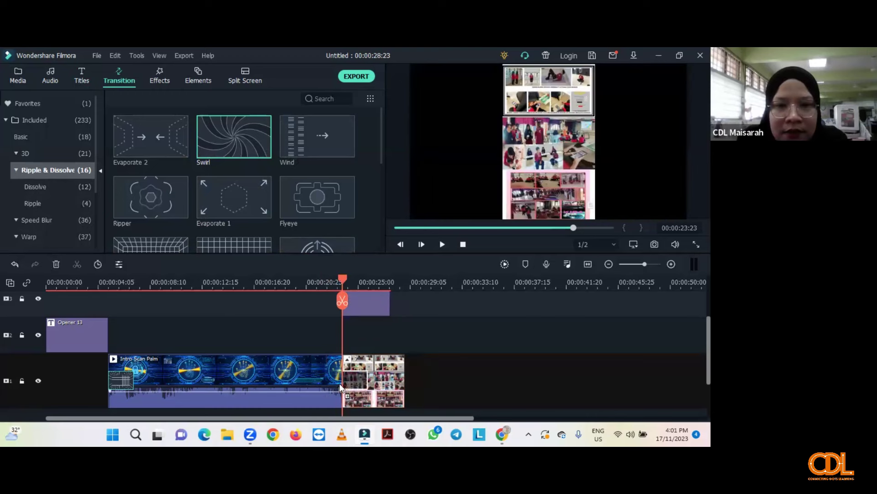
Step: Move the Title 2 clip later on its track so that it ends together with image 7
{"action": "left_click", "coordinate": [382, 308]}
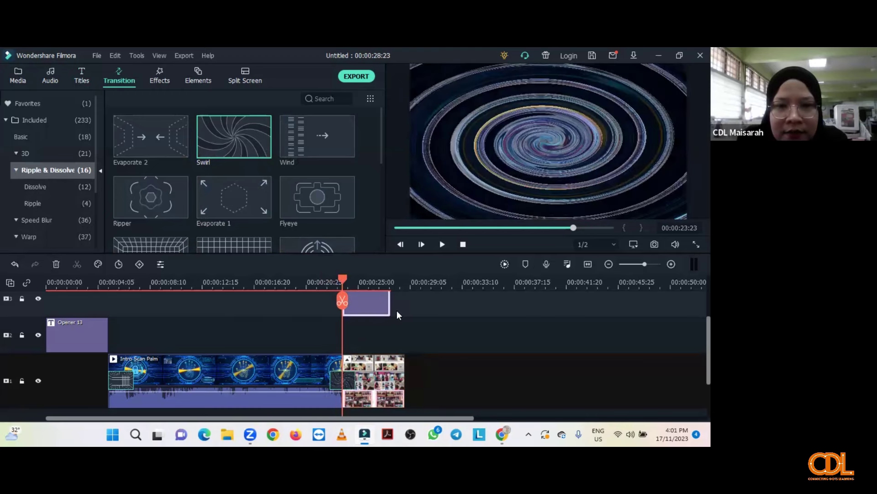
{"action": "left_click_drag", "start_coordinate": [397, 311], "coordinate": [396, 311]}
{"action": "left_click_drag", "start_coordinate": [394, 377], "coordinate": [394, 377]}
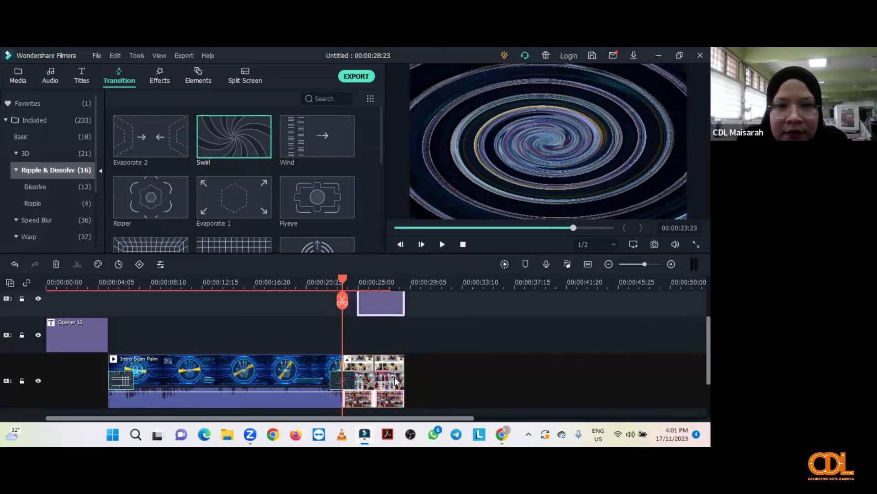
{"action": "left_click", "coordinate": [394, 376]}
Step: Play back from 00:00:21:00 through the Swirl transition into Title 2, then scrub back to the end of the intro clip
{"action": "left_click", "coordinate": [364, 274]}
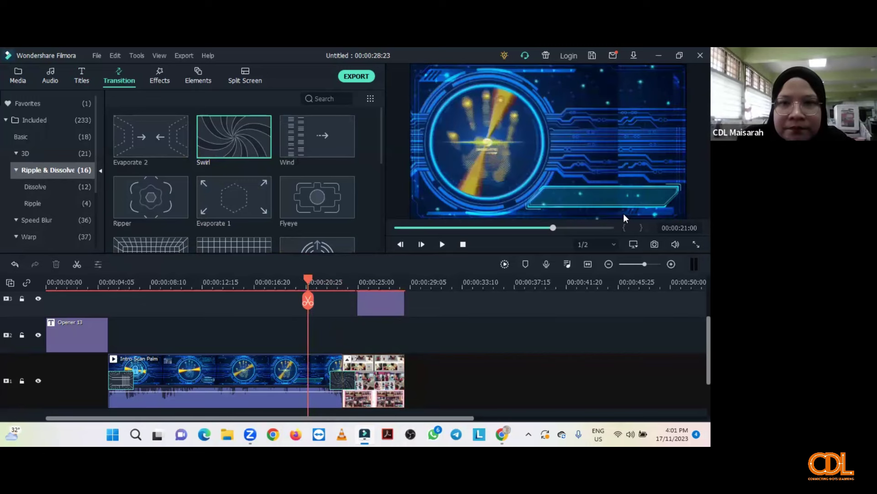
{"action": "key", "text": "space"}
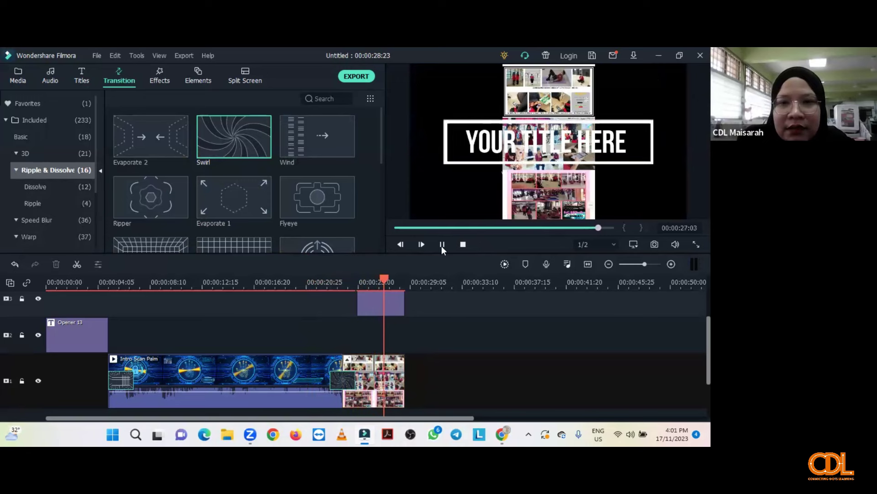
{"action": "left_click", "coordinate": [462, 244]}
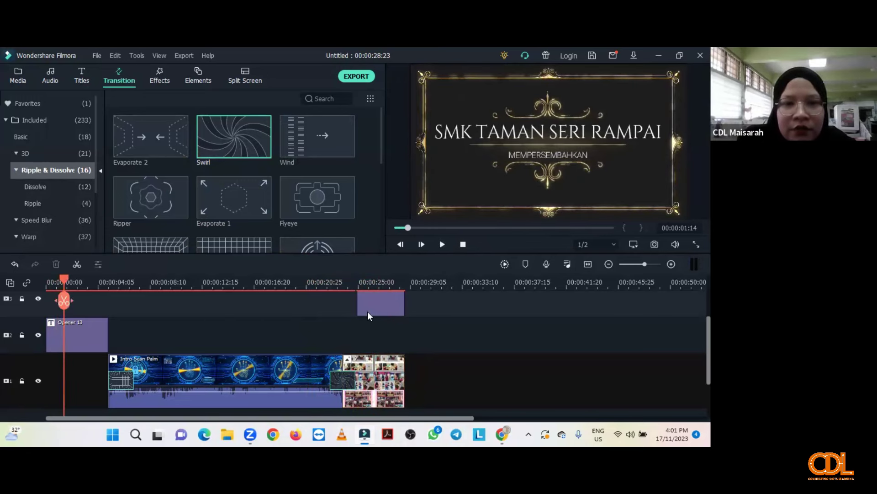
{"action": "left_click", "coordinate": [304, 313]}
{"action": "left_click", "coordinate": [329, 314]}
{"action": "left_click", "coordinate": [385, 307]}
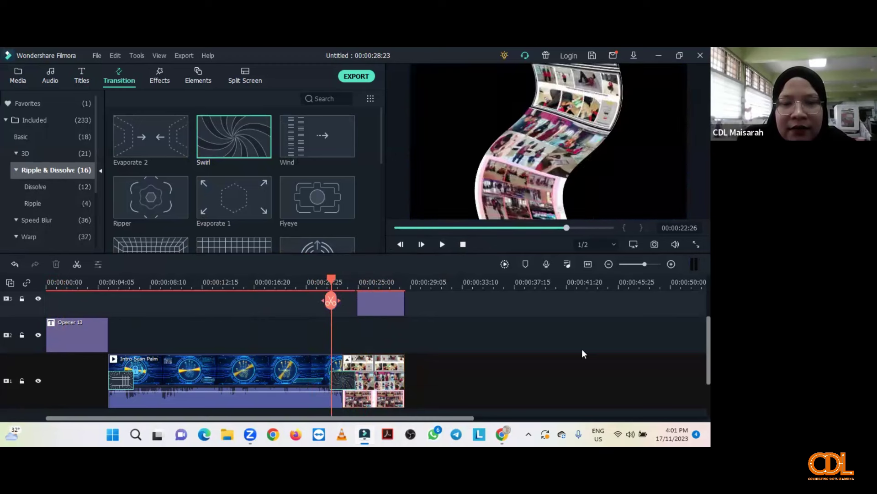
Step: Open the Title 2 clip for editing and move its YOUR TEXT HERE line to the left, below the title frame
{"action": "left_click", "coordinate": [78, 79]}
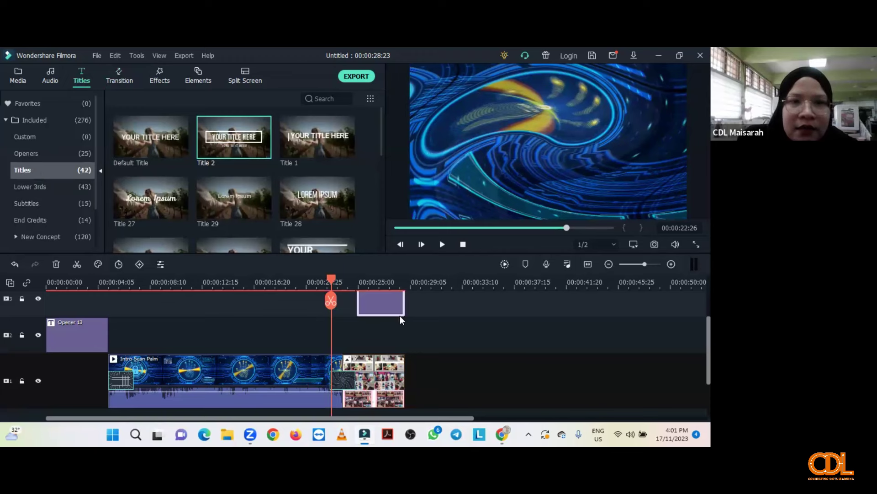
{"action": "left_click_drag", "start_coordinate": [399, 315], "coordinate": [386, 319]}
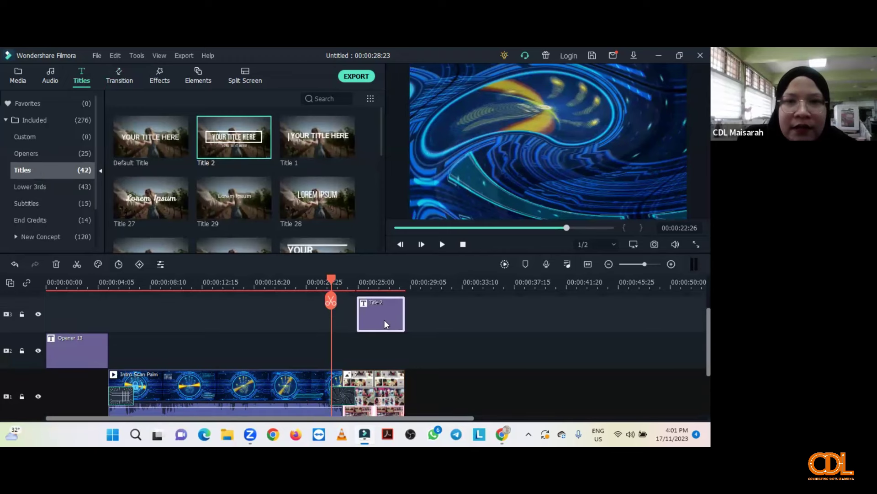
{"action": "double_click", "coordinate": [384, 320]}
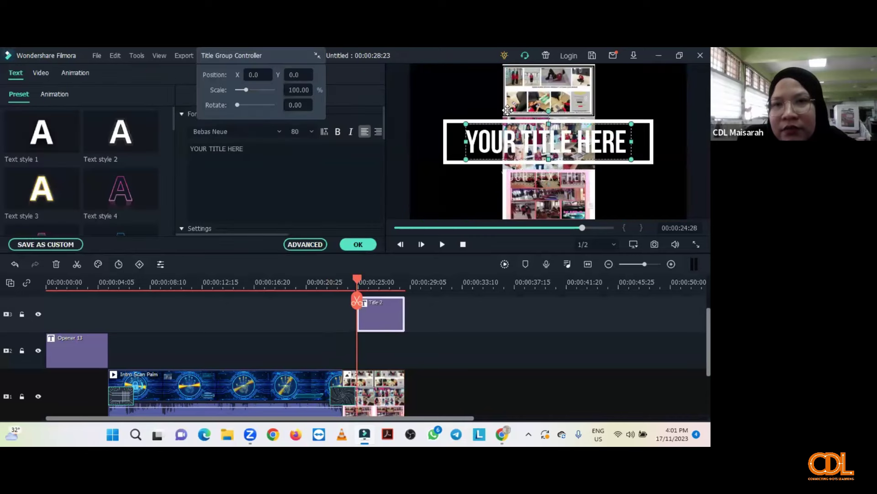
{"action": "left_click_drag", "start_coordinate": [507, 110], "coordinate": [524, 130]}
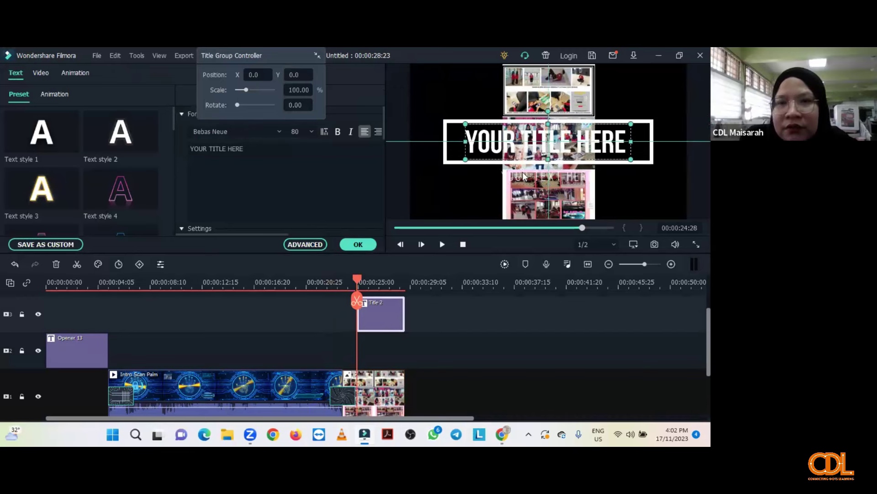
{"action": "left_click", "coordinate": [508, 173]}
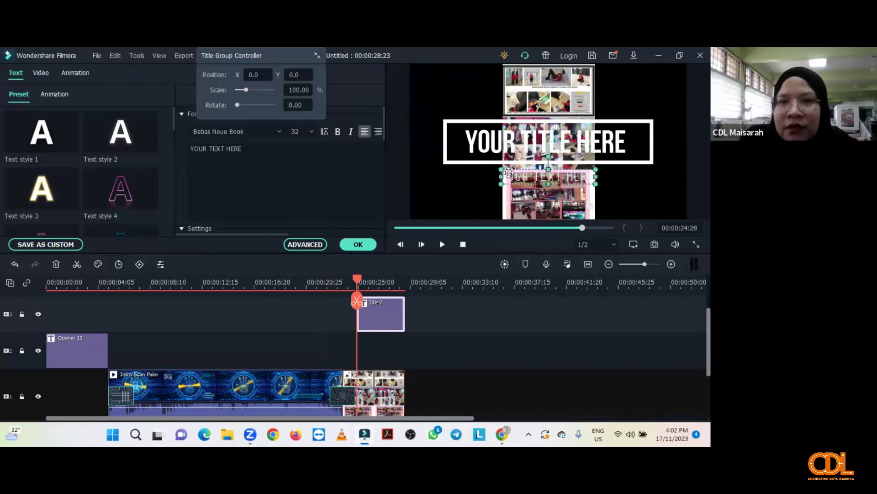
{"action": "left_click_drag", "start_coordinate": [509, 172], "coordinate": [454, 173]}
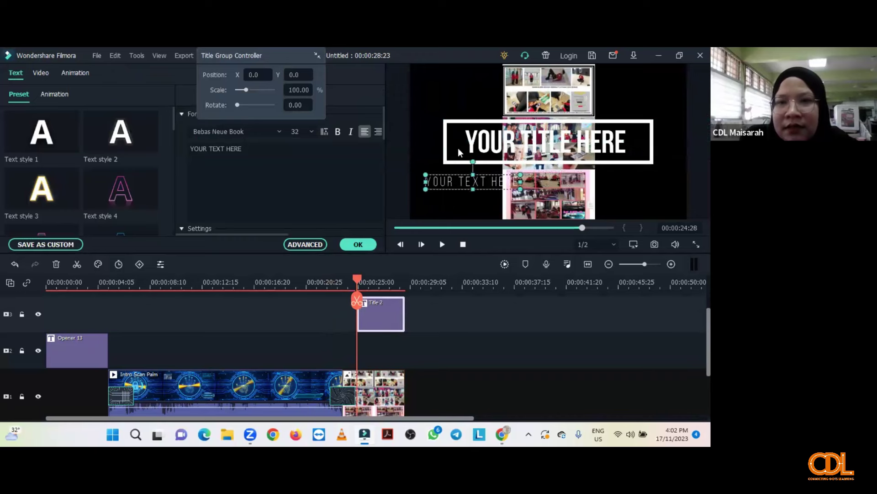
Step: Shrink Title 2's rectangular frame and scale down the YOUR TITLE HERE text to fit inside it
{"action": "left_click", "coordinate": [645, 159]}
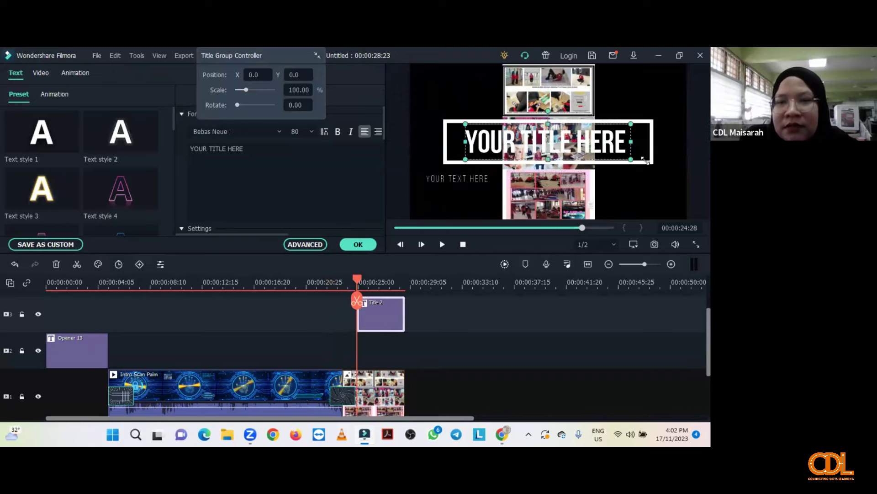
{"action": "left_click", "coordinate": [553, 140]}
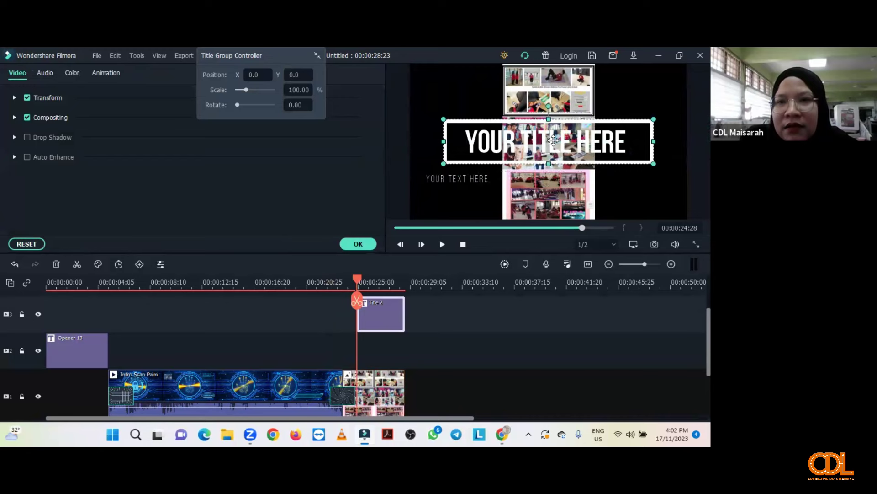
{"action": "left_click", "coordinate": [583, 152]}
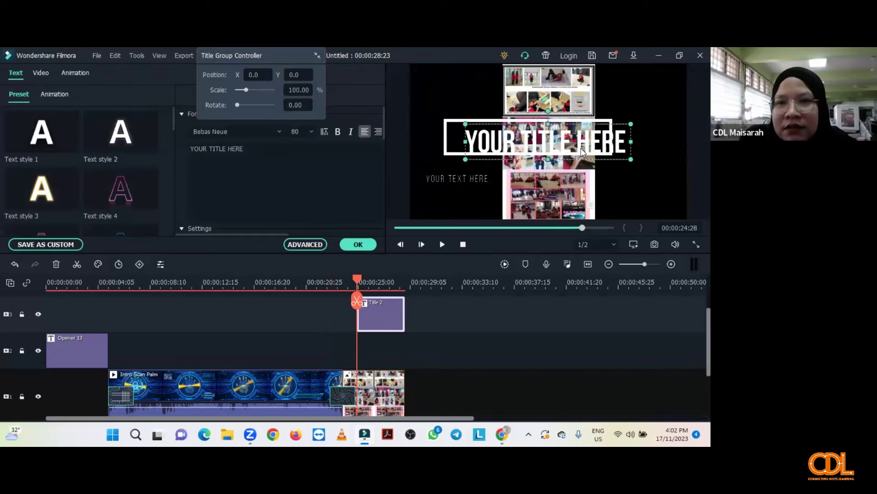
{"action": "left_click_drag", "start_coordinate": [631, 159], "coordinate": [583, 149]}
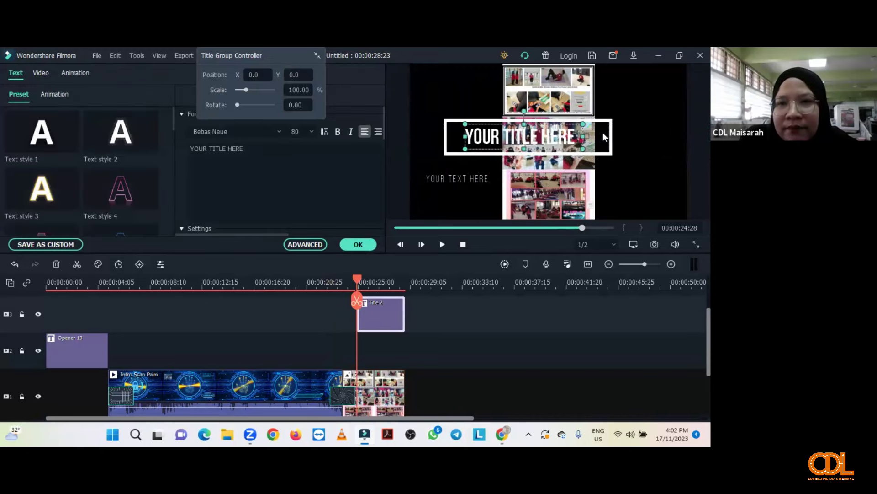
Step: Move image 7 to the right side of the video frame, clear of most of the title text
{"action": "left_click", "coordinate": [581, 117]}
{"action": "left_click", "coordinate": [521, 116]}
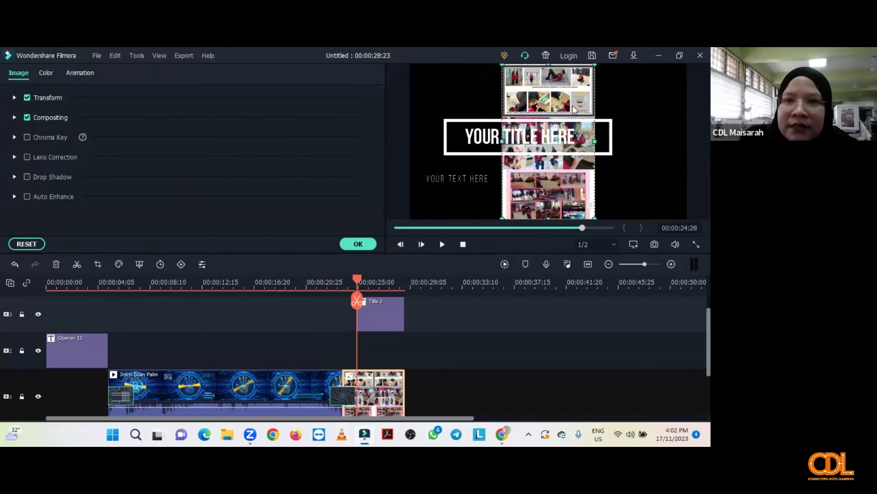
{"action": "left_click_drag", "start_coordinate": [625, 94], "coordinate": [646, 96]}
Step: Shrink the title's rectangle further, place it at the upper left beside image 7, and move YOUR TITLE HERE inside it
{"action": "left_click", "coordinate": [451, 123]}
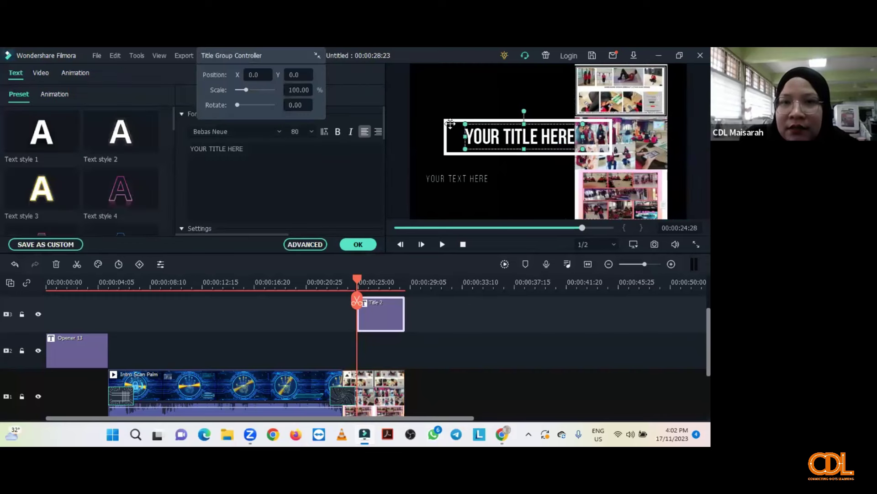
{"action": "left_click", "coordinate": [435, 96]}
{"action": "left_click_drag", "start_coordinate": [571, 165], "coordinate": [553, 133]}
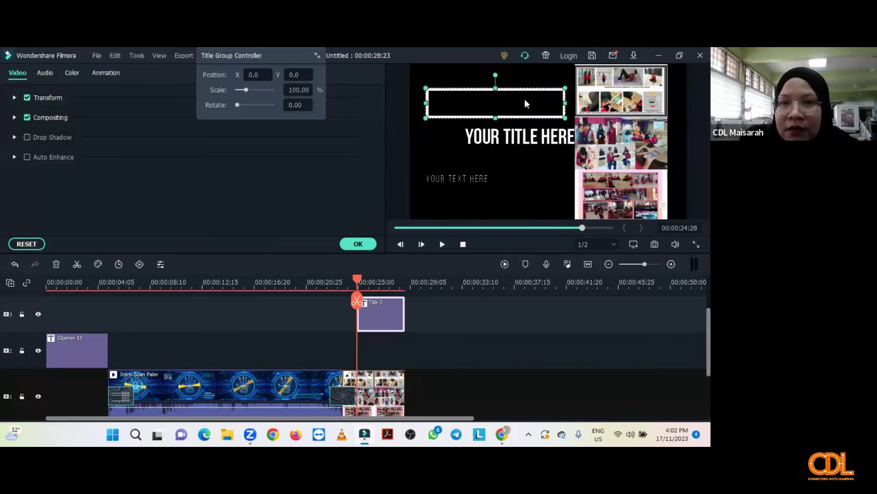
{"action": "left_click", "coordinate": [541, 142]}
{"action": "left_click_drag", "start_coordinate": [540, 141], "coordinate": [475, 172]}
{"action": "left_click", "coordinate": [504, 130]}
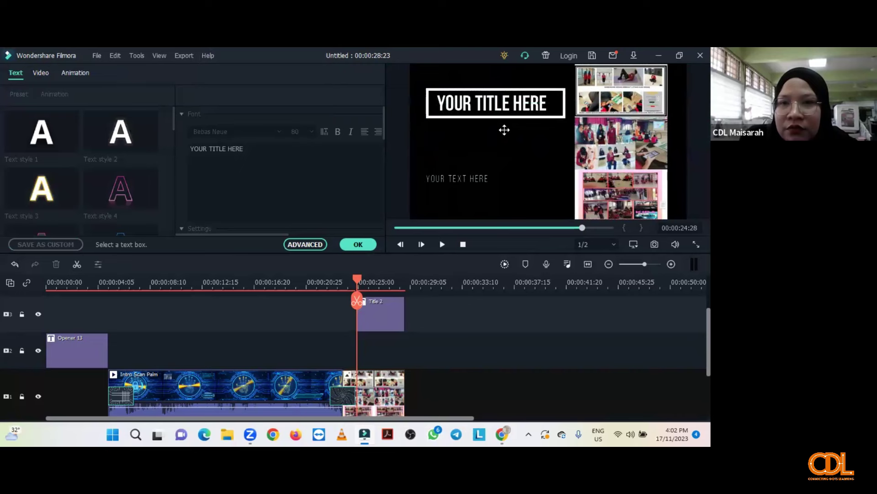
Step: Move Title 2's YOUR TEXT HERE line up beneath the title frame and widen image 7 slightly on both sides
{"action": "left_click", "coordinate": [457, 178]}
{"action": "left_click_drag", "start_coordinate": [457, 178], "coordinate": [490, 135]}
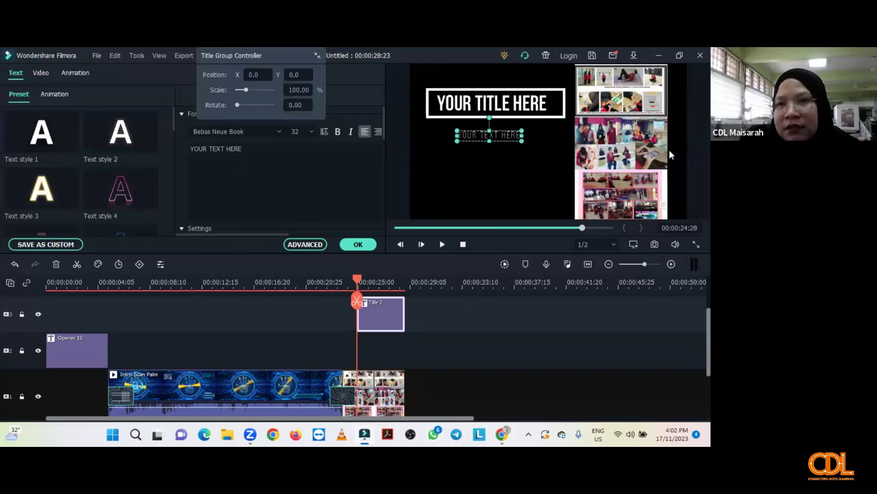
{"action": "left_click", "coordinate": [668, 152]}
{"action": "left_click_drag", "start_coordinate": [667, 141], "coordinate": [687, 141]}
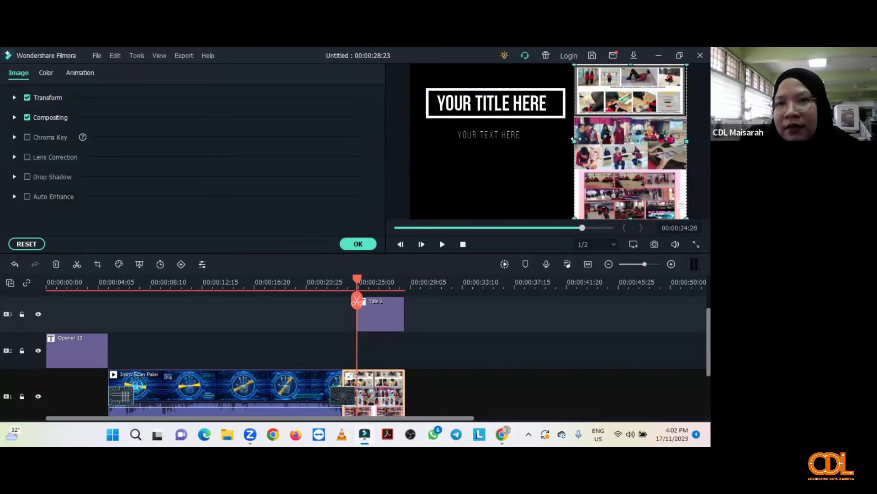
{"action": "left_click_drag", "start_coordinate": [576, 138], "coordinate": [571, 138]}
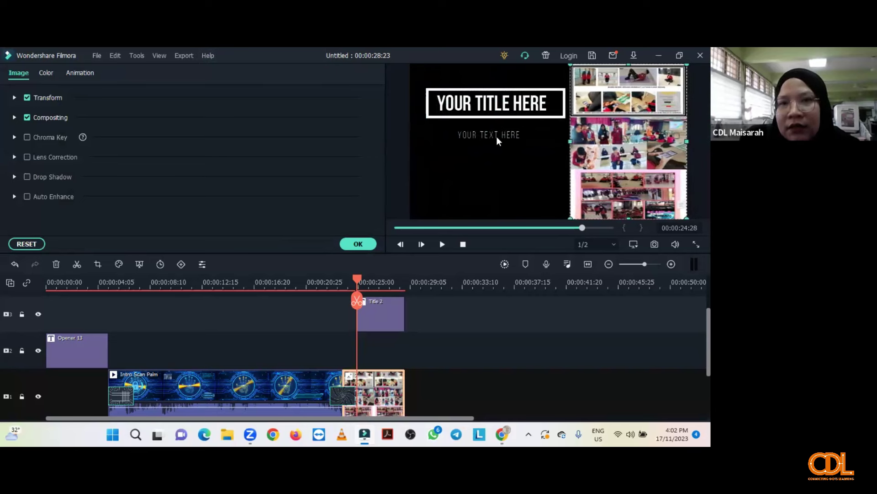
Step: Replace the YOUR TITLE HERE text in Title 2 with MURID DAN APLIKASI
{"action": "double_click", "coordinate": [548, 103]}
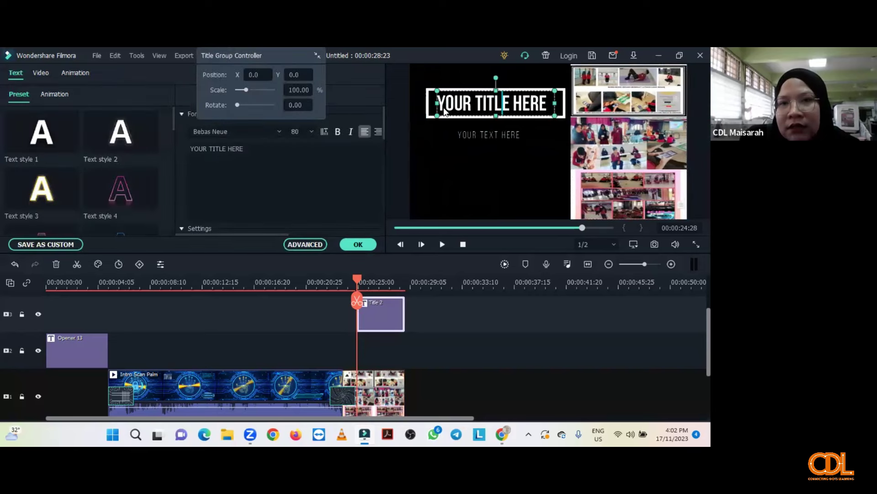
{"action": "left_click_drag", "start_coordinate": [243, 149], "coordinate": [190, 149]}
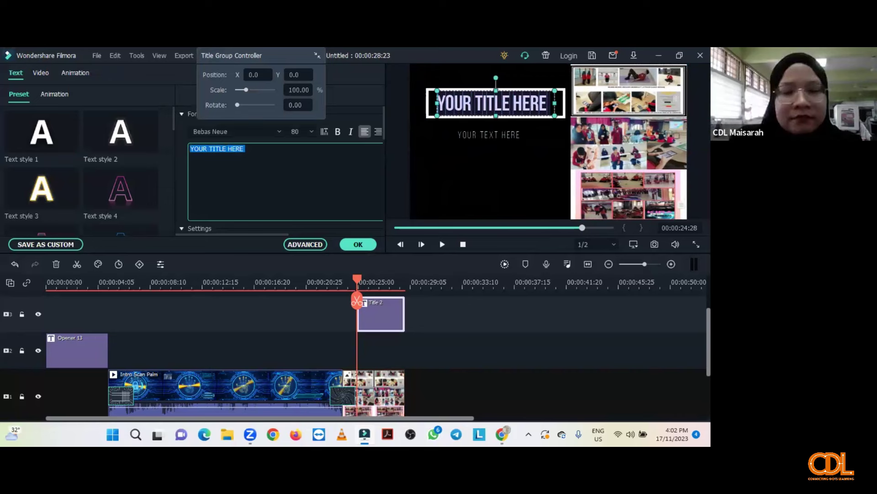
{"action": "type", "text": "M"}
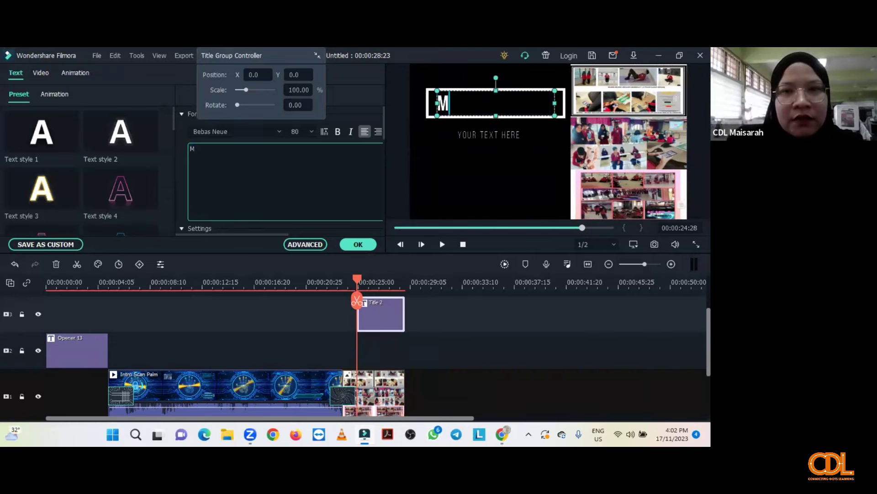
{"action": "type", "text": "URID "}
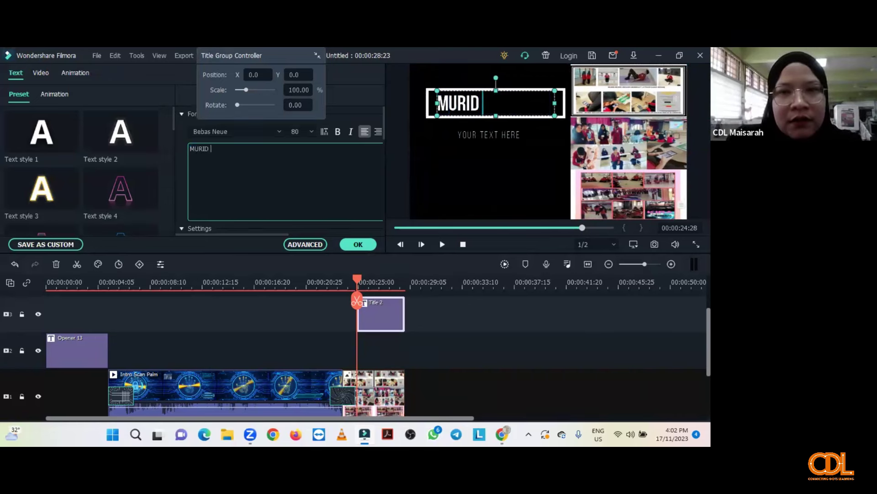
{"action": "type", "text": "DAN APLIKASI"}
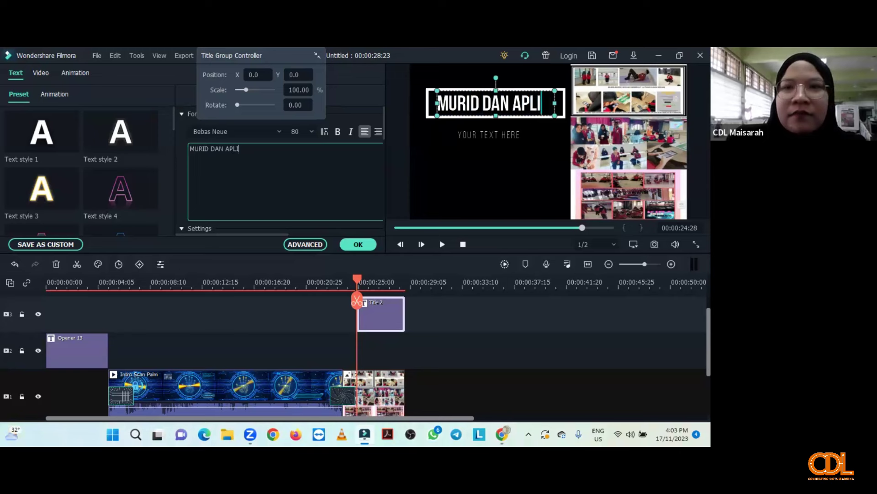
Step: Replace Title 2's YOUR TEXT HERE line with KIRA SKOR ANDA!!!
{"action": "left_click", "coordinate": [462, 135]}
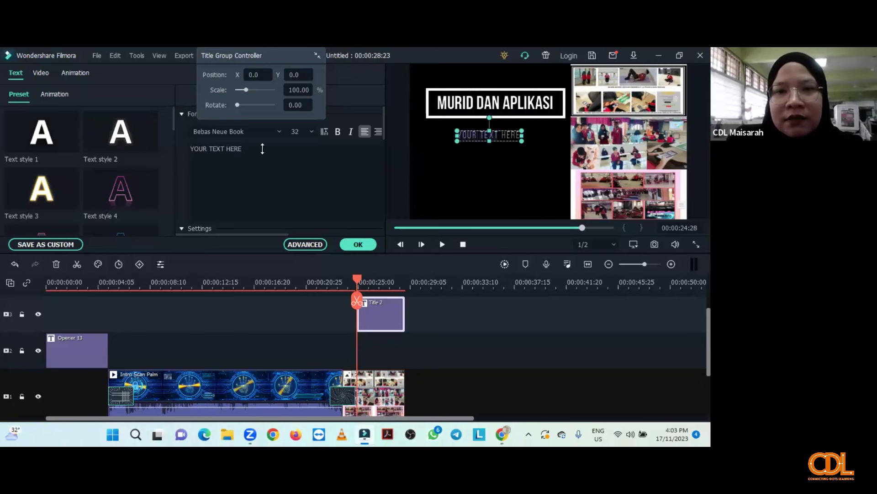
{"action": "key", "text": "ctrl+a"}
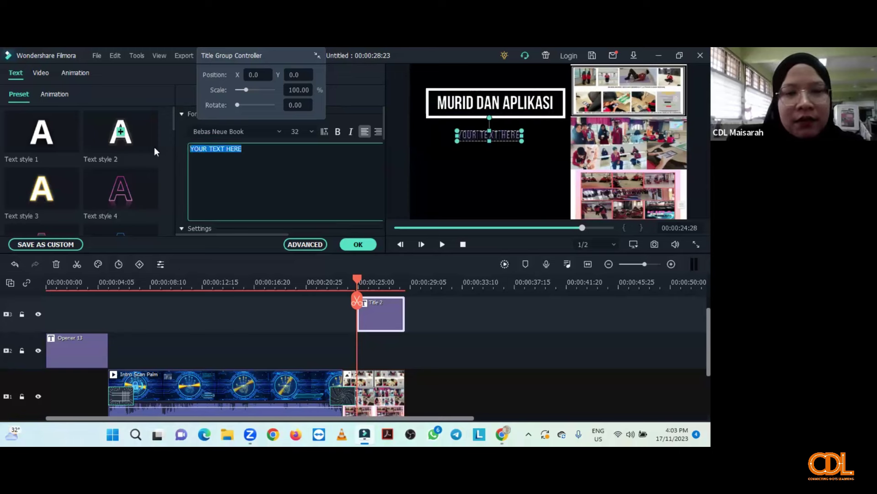
{"action": "type", "text": "MARKS"}
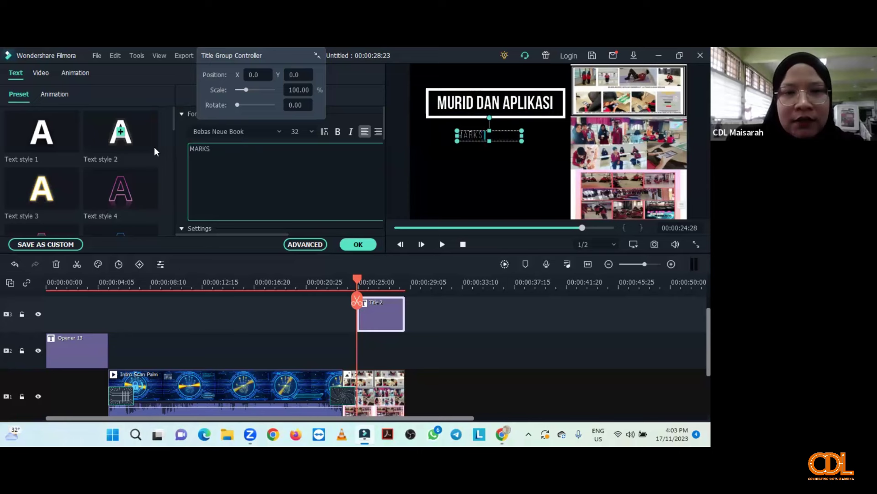
{"action": "key", "text": "BackSpace"}
{"action": "key", "text": "BackSpace"}
{"action": "key", "text": "BackSpace"}
{"action": "key", "text": "BackSpace"}
{"action": "key", "text": "BackSpace"}
{"action": "key", "text": "BackSpace"}
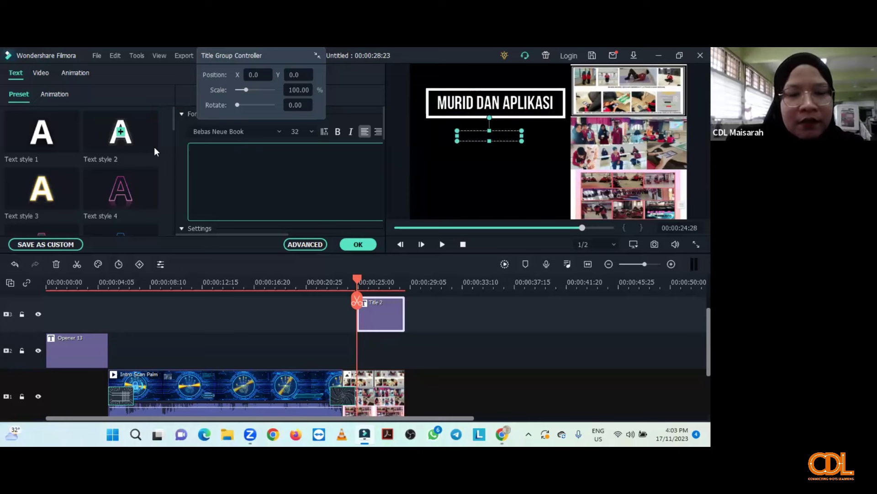
{"action": "type", "text": "KIRA "}
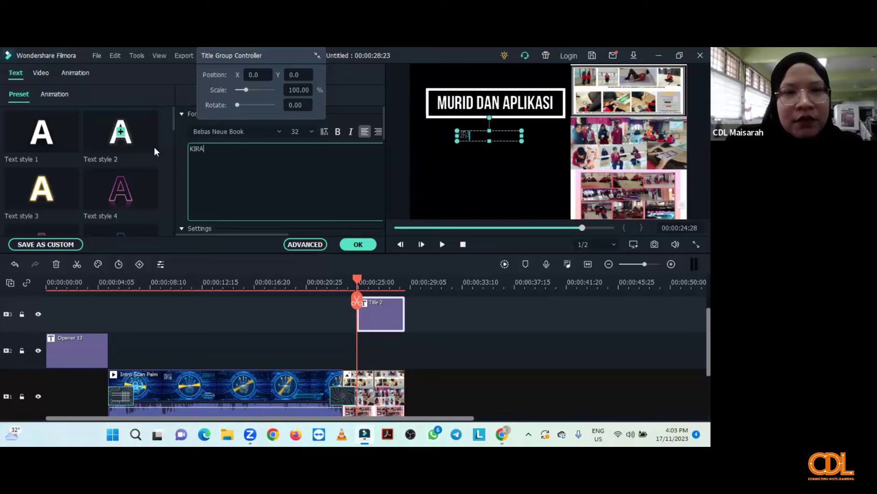
{"action": "type", "text": "SKOR ANDA"}
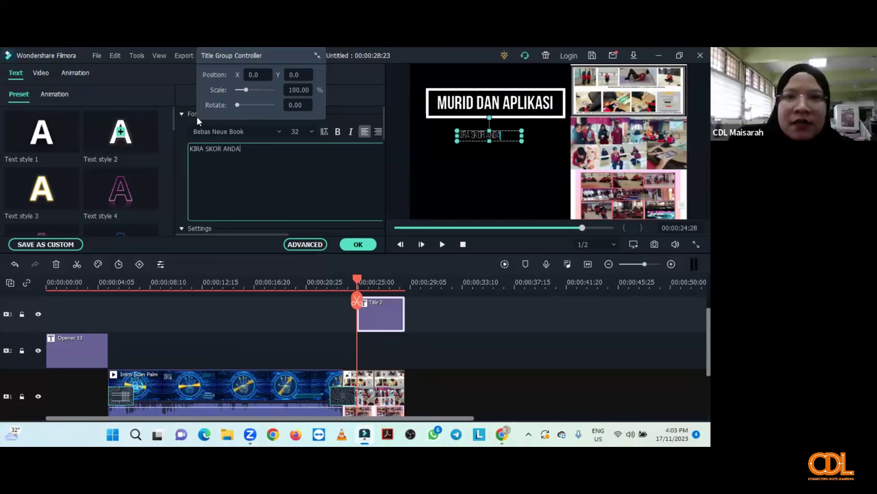
{"action": "type", "text": "!!!"}
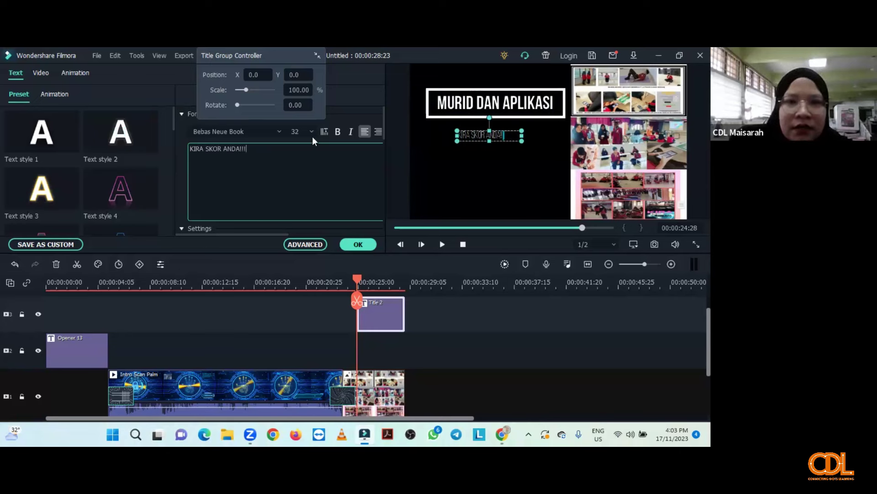
Step: Make the KIRA SKOR ANDA!!! line bold and apply the Title 2 edits
{"action": "left_click", "coordinate": [313, 133]}
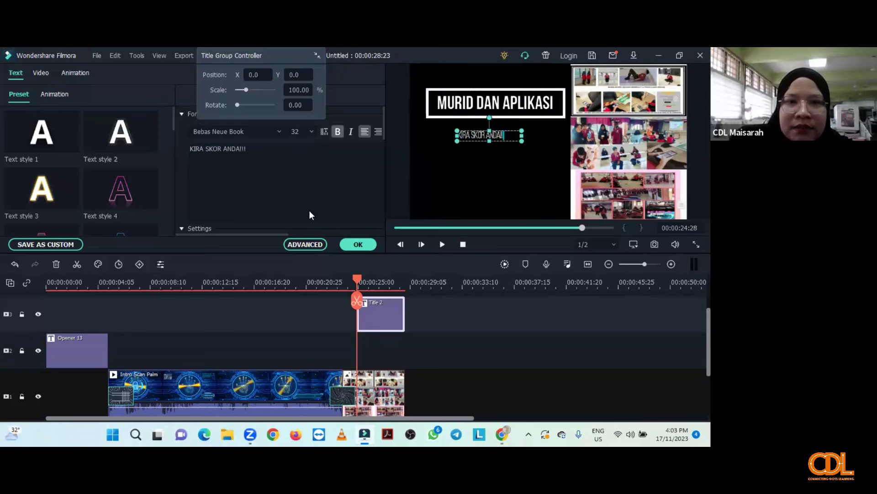
{"action": "type", "text": "62"}
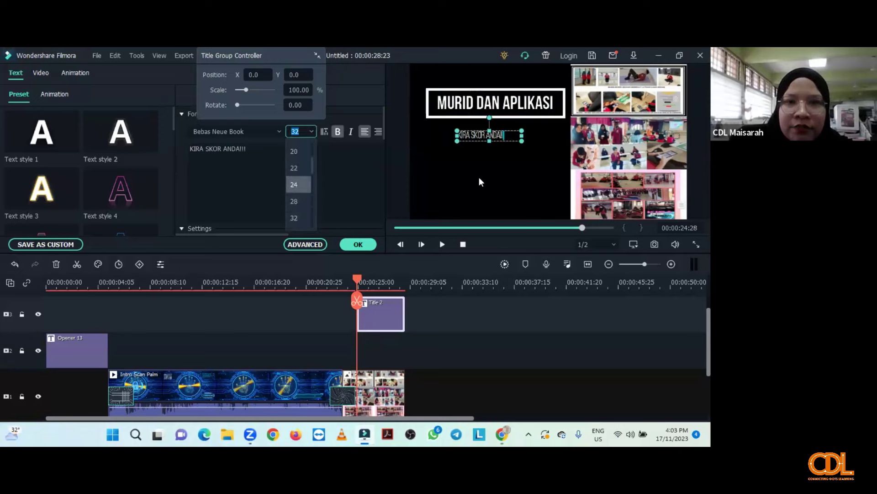
{"action": "left_click", "coordinate": [366, 244]}
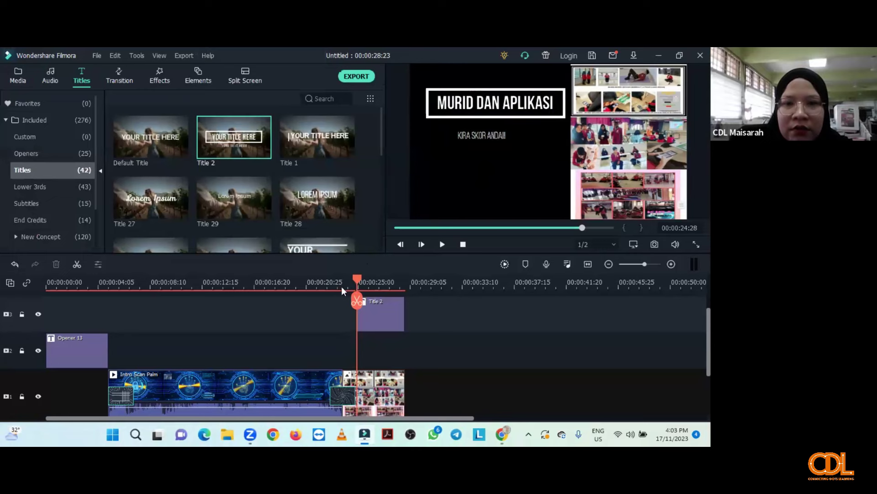
Step: Play back the part of the video leading into Title 2 and browse the available title templates
{"action": "left_click", "coordinate": [442, 244]}
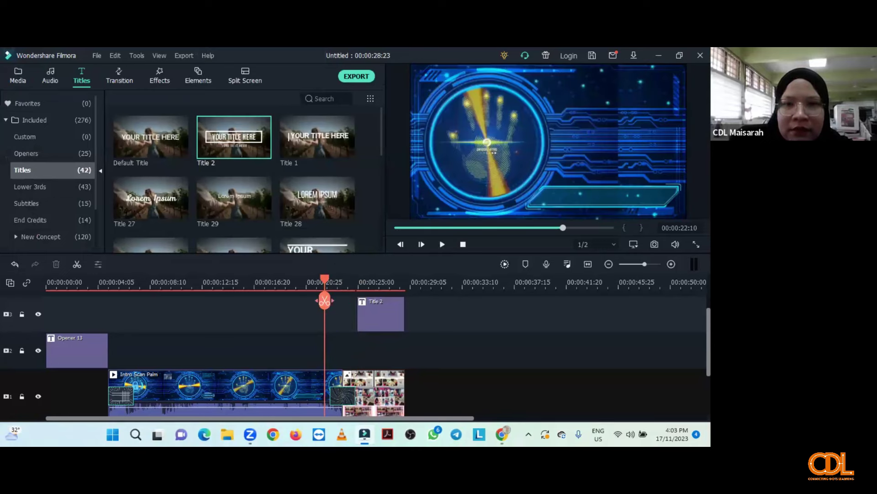
{"action": "left_click", "coordinate": [441, 245]}
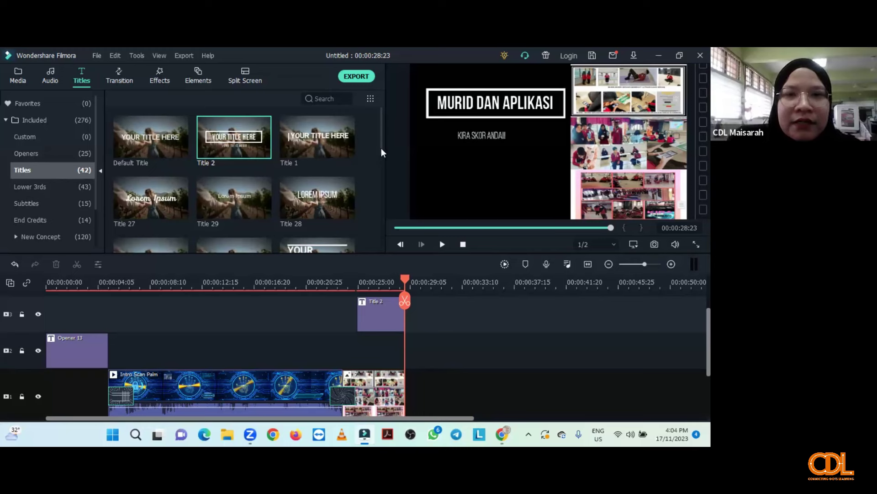
{"action": "scroll", "coordinate": [372, 183], "scroll_direction": "down", "scroll_amount": 10}
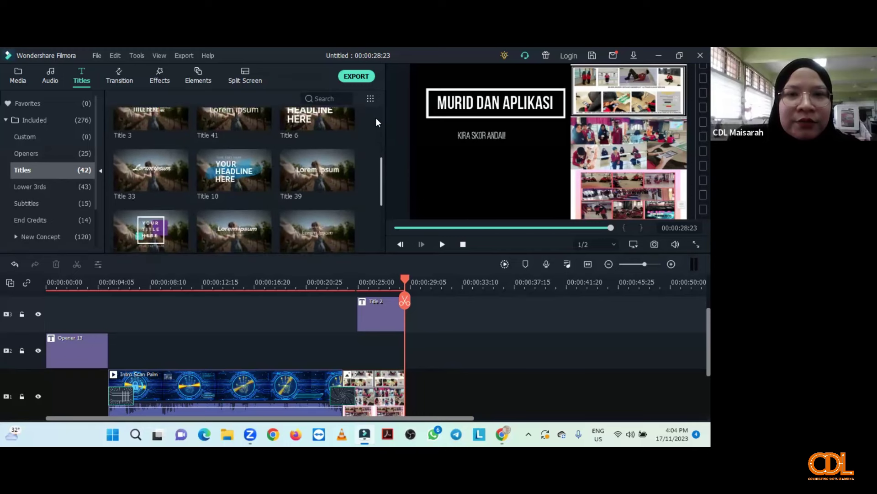
{"action": "scroll", "coordinate": [376, 120], "scroll_direction": "up", "scroll_amount": 10}
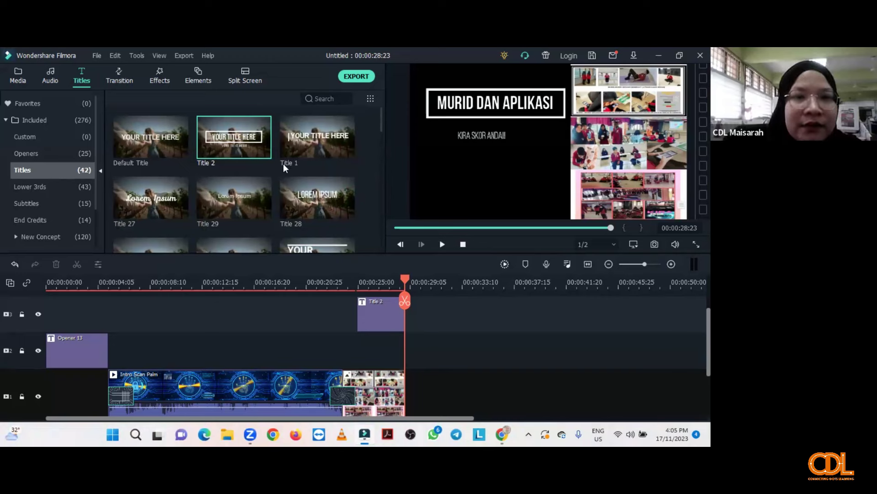
{"action": "scroll", "coordinate": [283, 163], "scroll_direction": "down", "scroll_amount": 8}
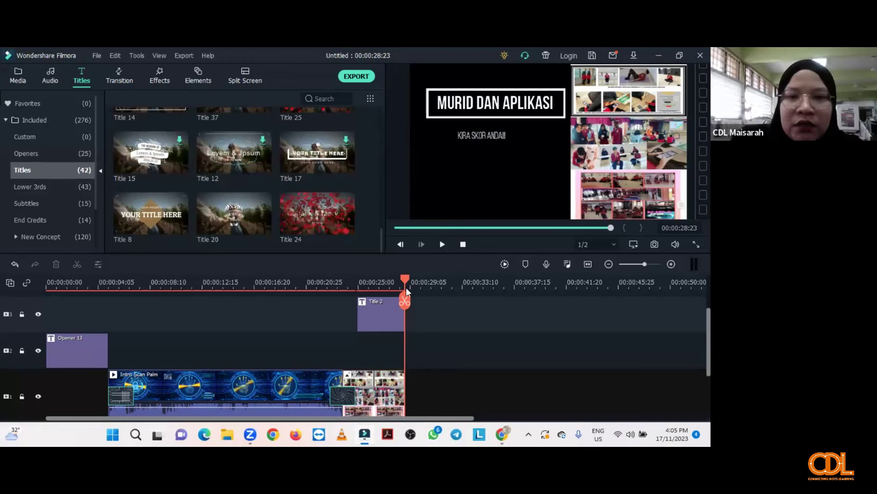
Step: Return to the start of the timeline and play the whole video through to the Title 2 section
{"action": "left_click", "coordinate": [42, 279]}
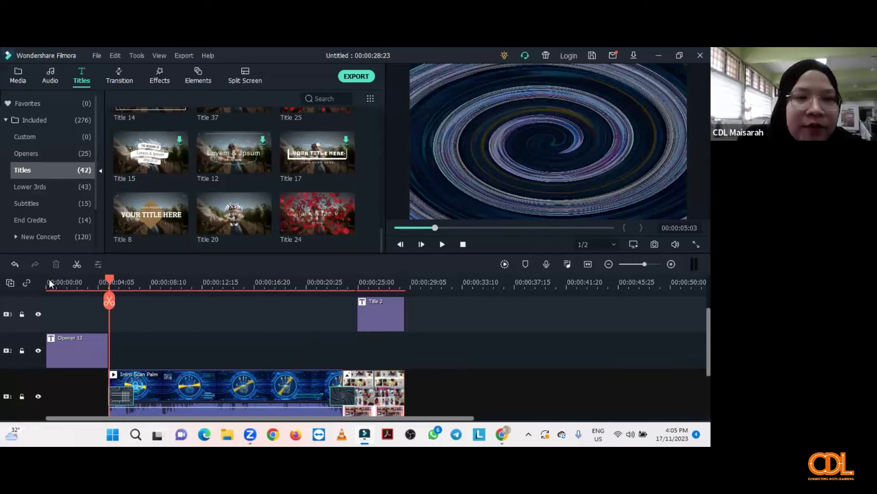
{"action": "left_click", "coordinate": [49, 279]}
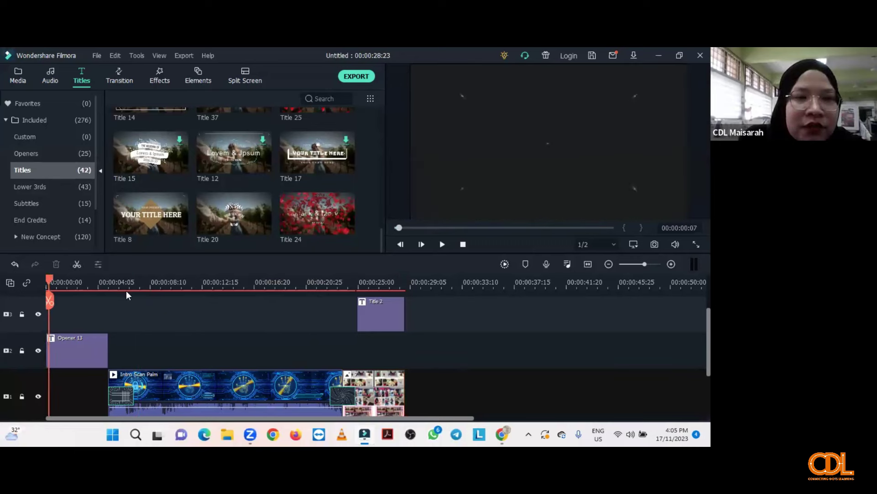
{"action": "left_click", "coordinate": [126, 291]}
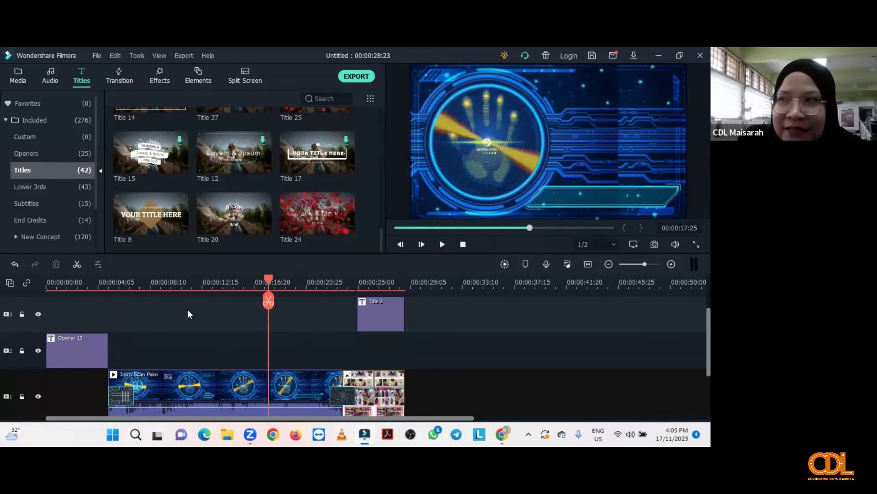
{"action": "left_click", "coordinate": [46, 277]}
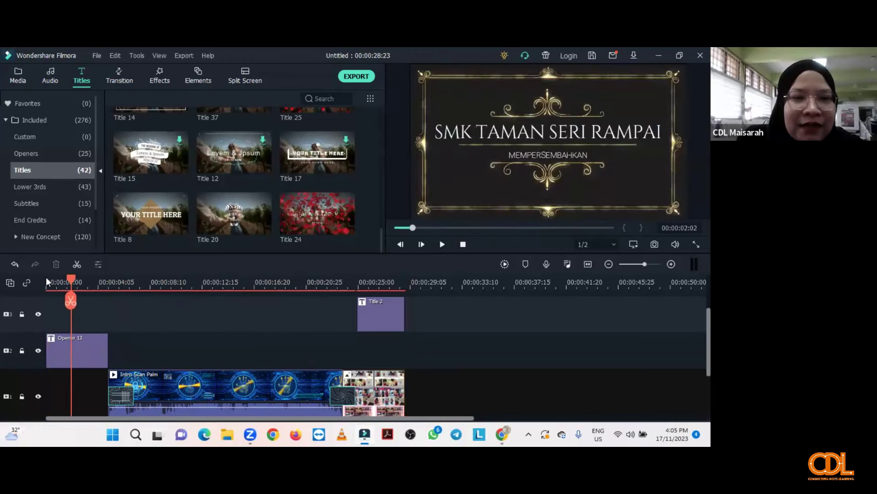
{"action": "left_click", "coordinate": [48, 278]}
{"action": "left_click", "coordinate": [49, 281]}
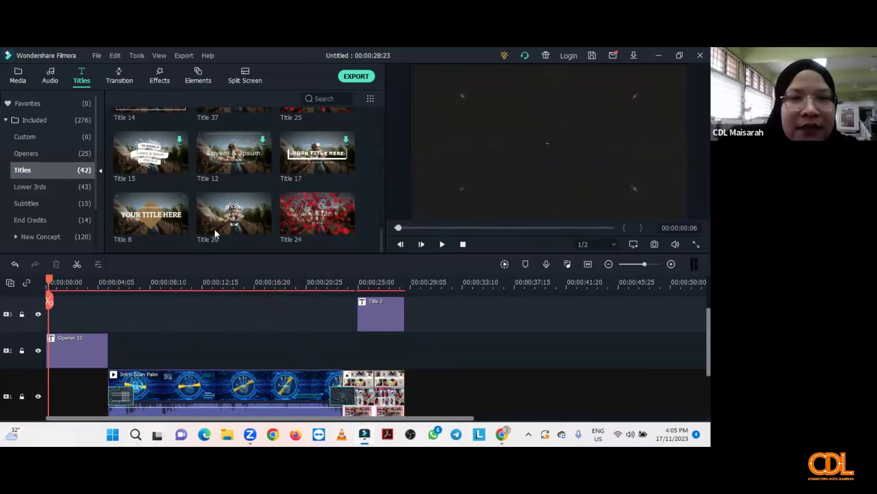
{"action": "mouse_move", "coordinate": [214, 229]}
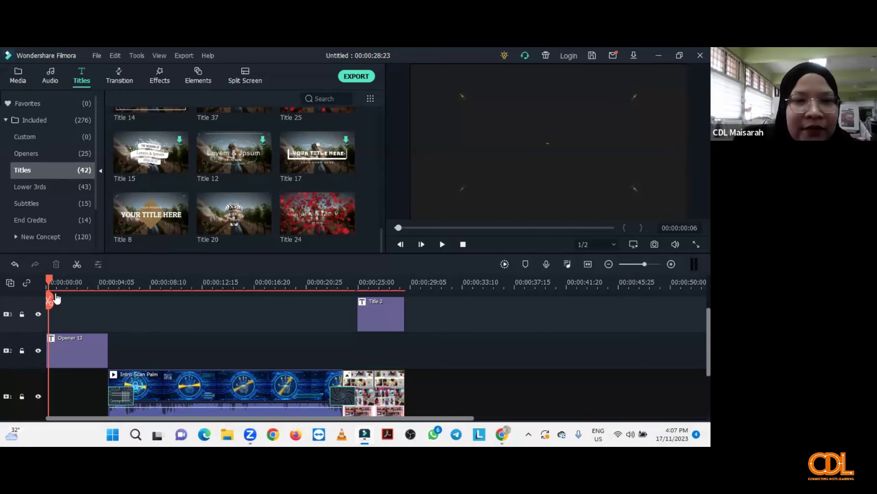
{"action": "left_click", "coordinate": [444, 245]}
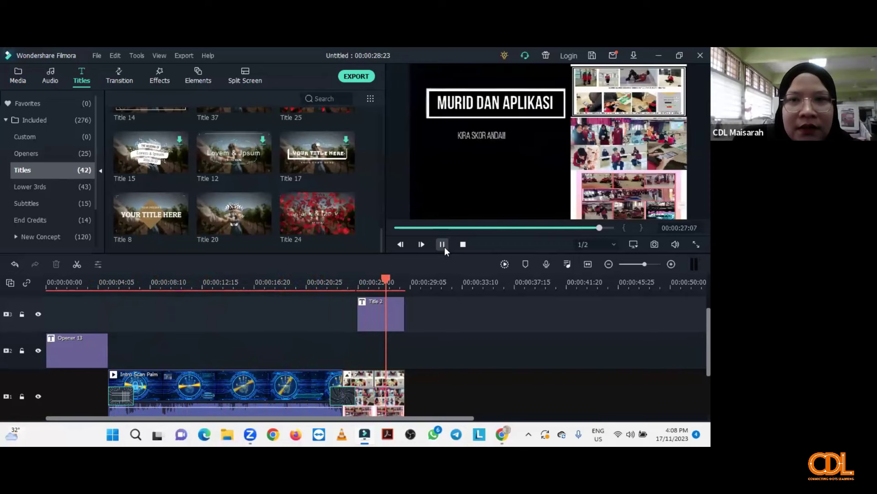
Step: Start exporting the video as a local MP4 and name the file PERCUBAAN PERTAMA MONTAJ
{"action": "left_click", "coordinate": [352, 76]}
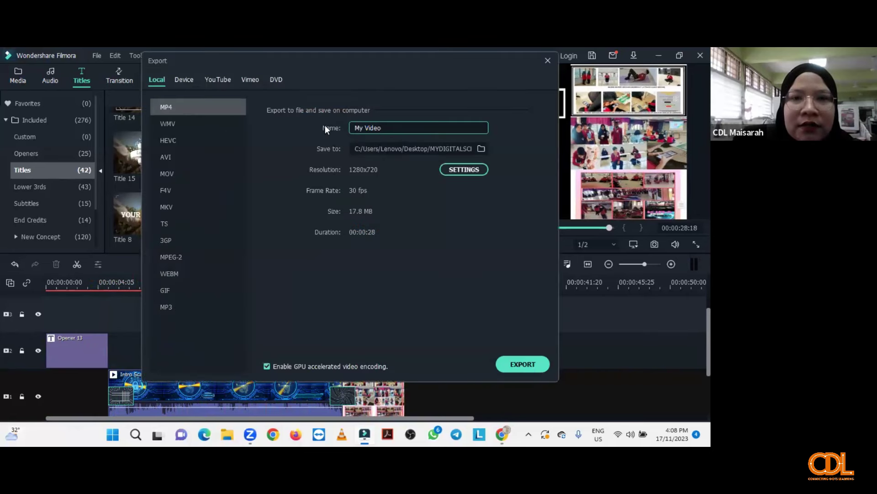
{"action": "key", "text": "ctrl+a"}
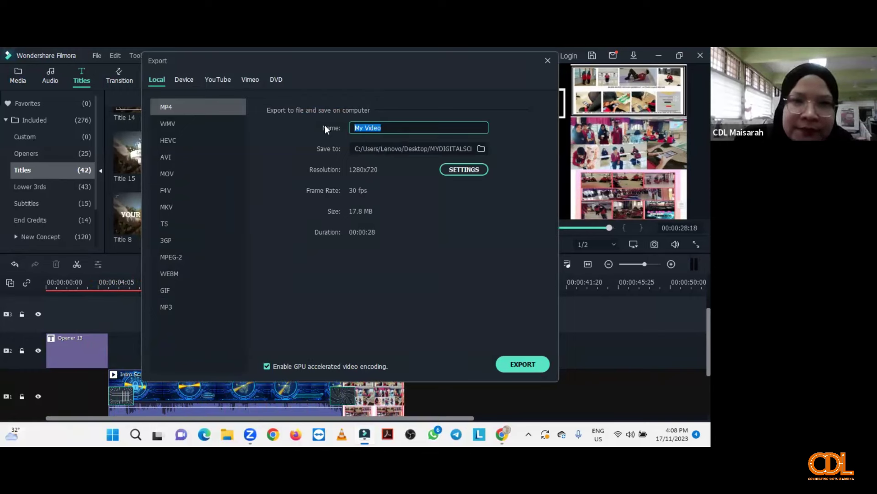
{"action": "type", "text": "PERJU"}
{"action": "key", "text": "BackSpace"}
{"action": "key", "text": "BackSpace"}
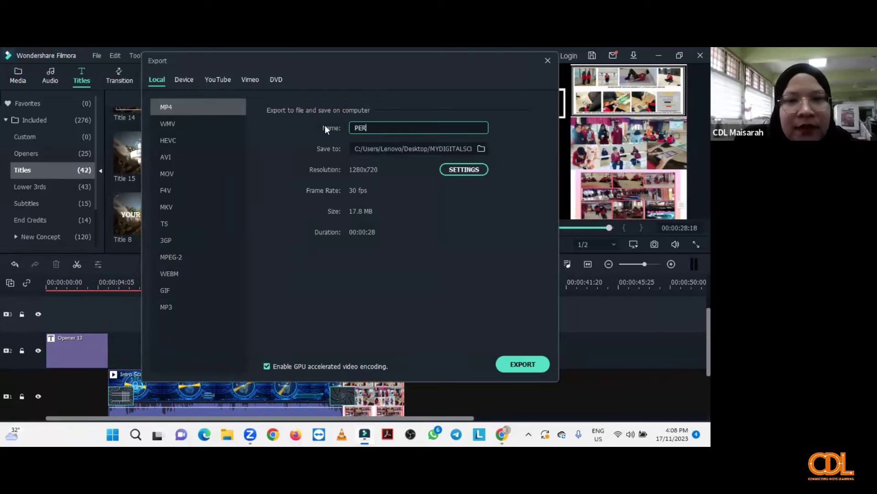
{"action": "type", "text": "CAUBAAN"}
{"action": "key", "text": "BackSpace"}
{"action": "key", "text": "BackSpace"}
{"action": "key", "text": "BackSpace"}
{"action": "key", "text": "BackSpace"}
{"action": "key", "text": "BackSpace"}
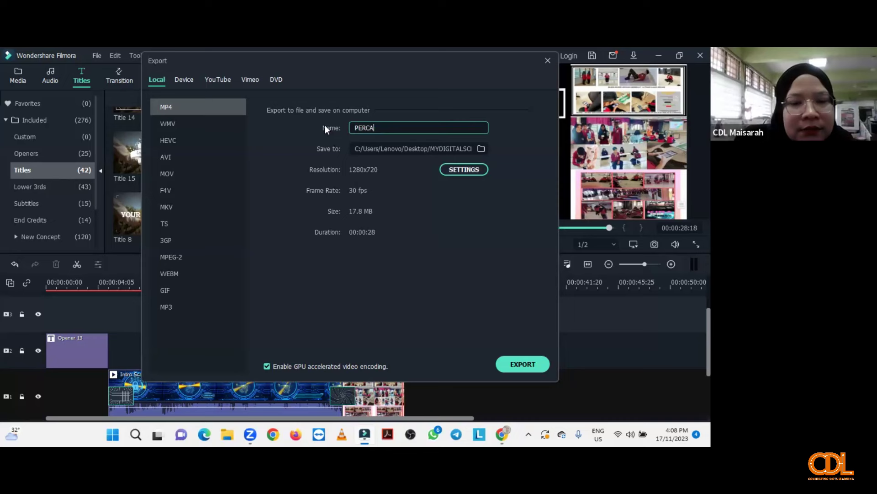
{"action": "type", "text": "B"}
{"action": "key", "text": "BackSpace"}
{"action": "key", "text": "BackSpace"}
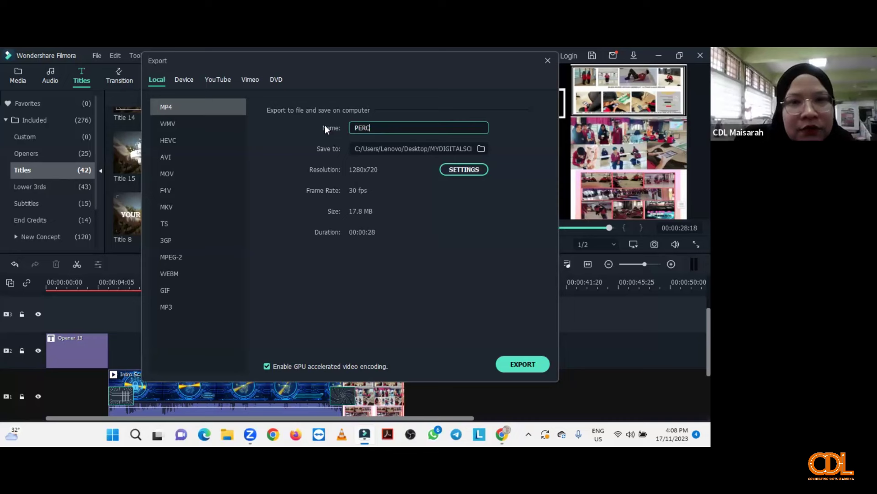
{"action": "type", "text": "UBAAN PERTAMA "}
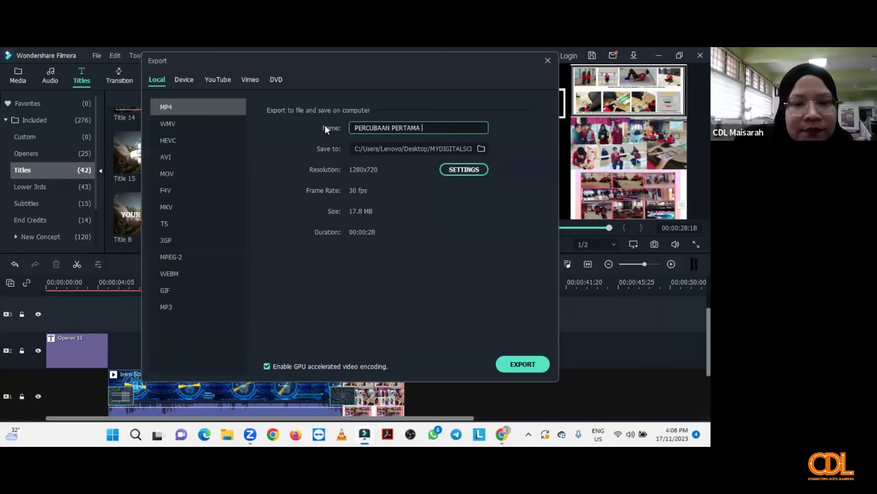
{"action": "type", "text": "MONTAJ"}
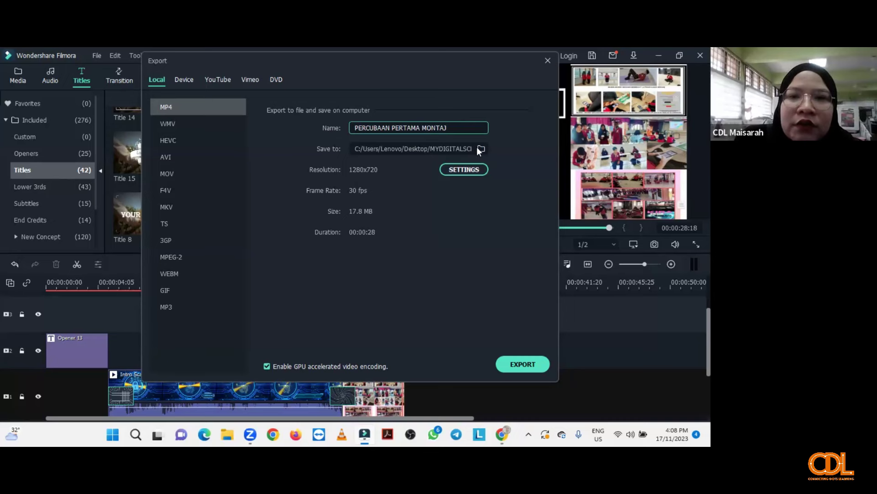
Step: Set the export's save location to the CDL folder on the Desktop
{"action": "key", "text": "Tab"}
{"action": "key", "text": "Return"}
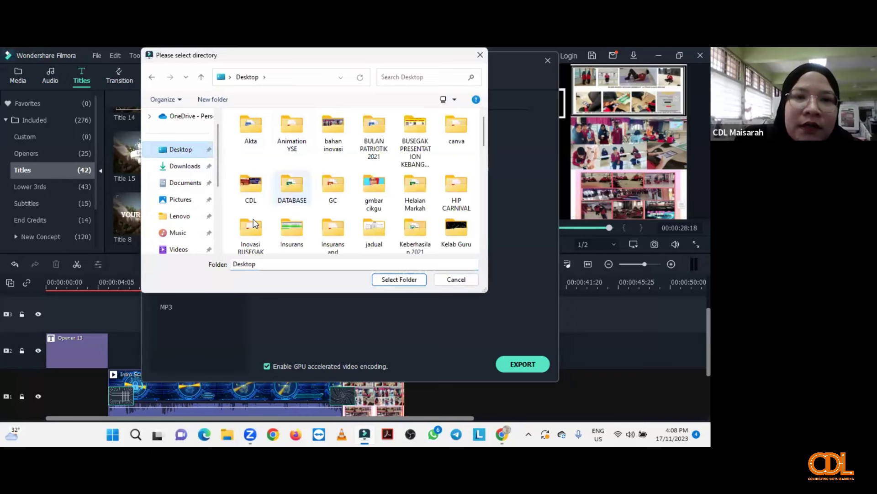
{"action": "left_click", "coordinate": [251, 185]}
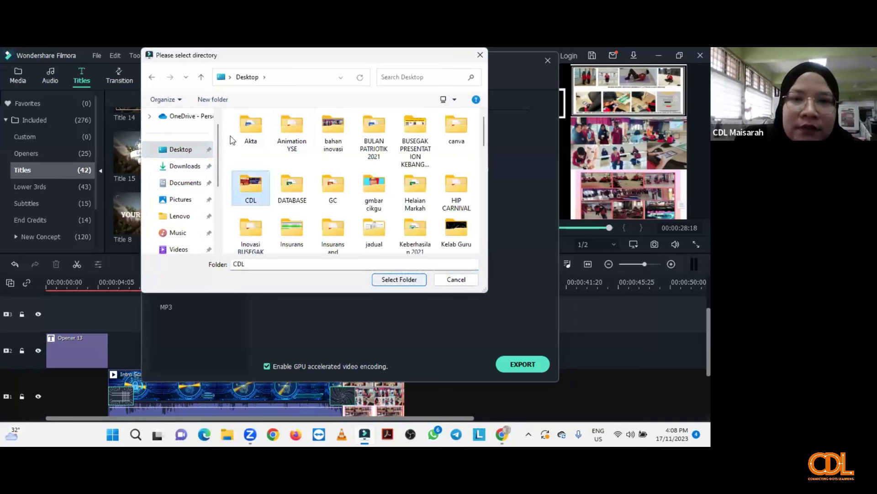
{"action": "key", "text": "Return"}
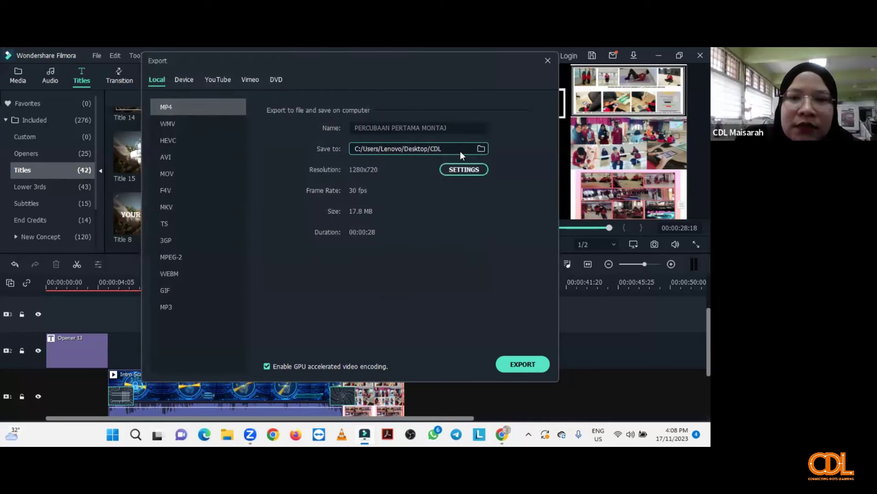
Step: Export the video, check the finished file in its target folder and close that folder window
{"action": "key", "text": "Return"}
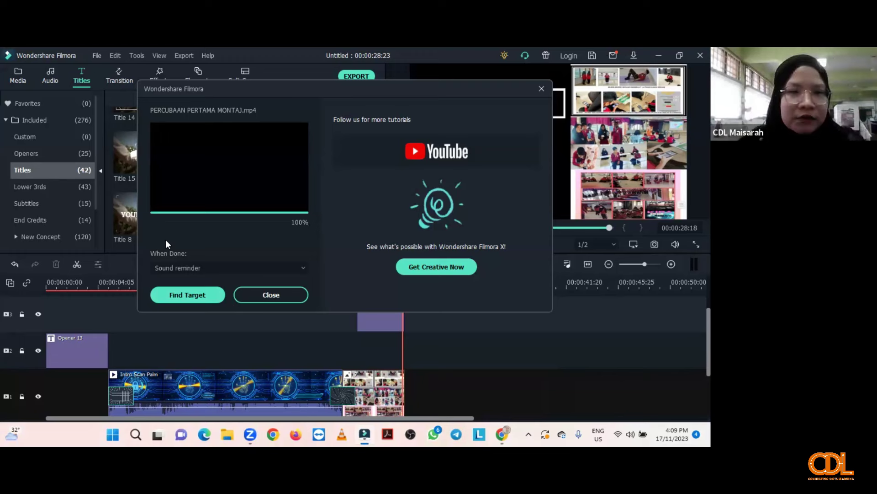
{"action": "left_click", "coordinate": [201, 301]}
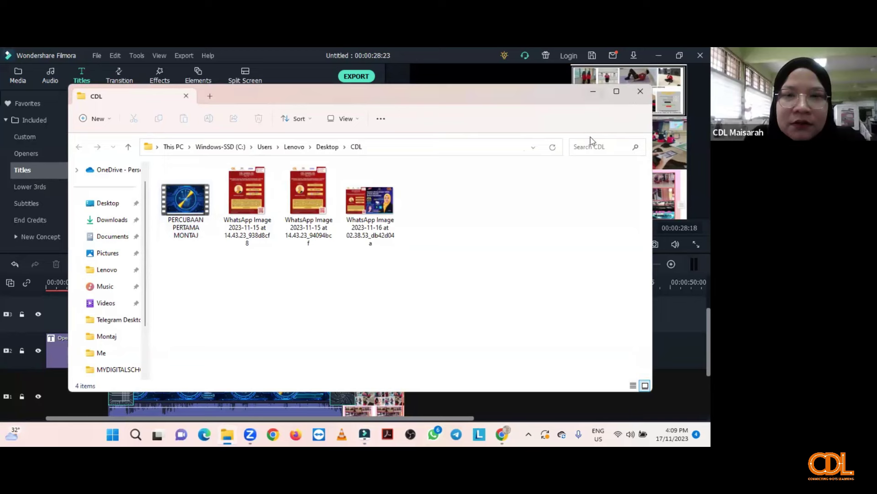
{"action": "left_click", "coordinate": [641, 91]}
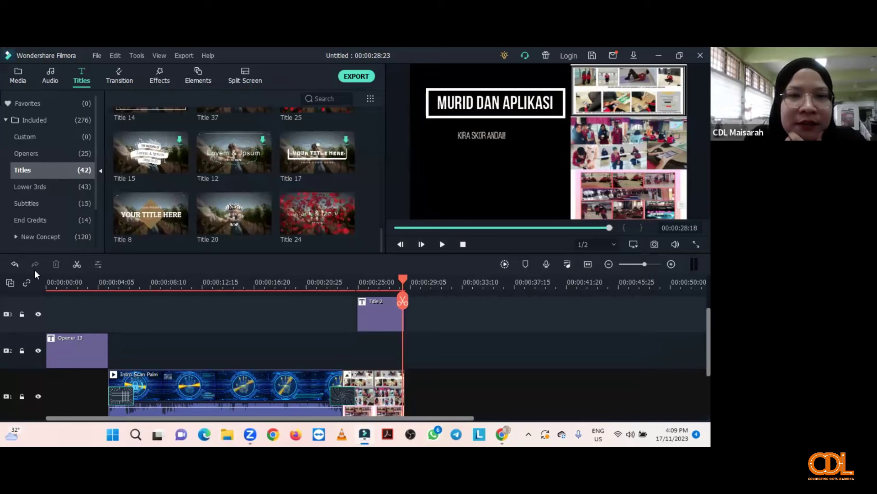
Step: Switch to Chrome and look through the videos suggested beside Intro Scan Palm on YouTube for other opener clips
{"action": "left_click", "coordinate": [498, 431]}
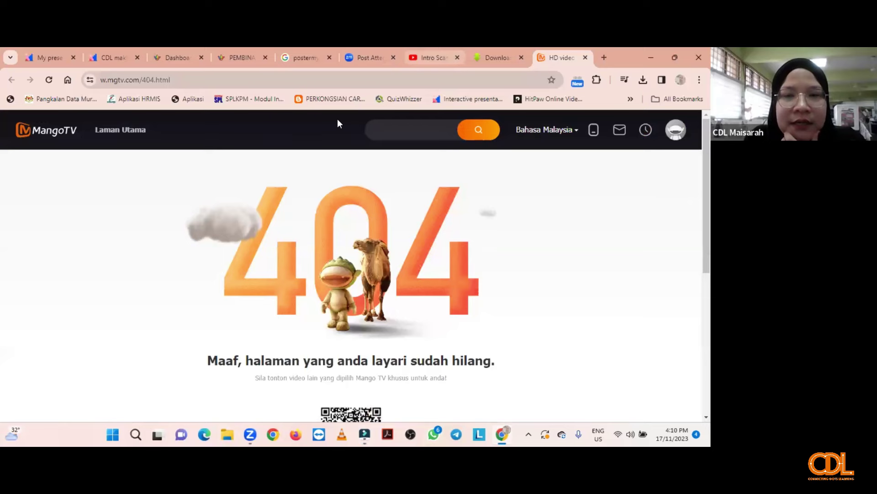
{"action": "left_click", "coordinate": [427, 57]}
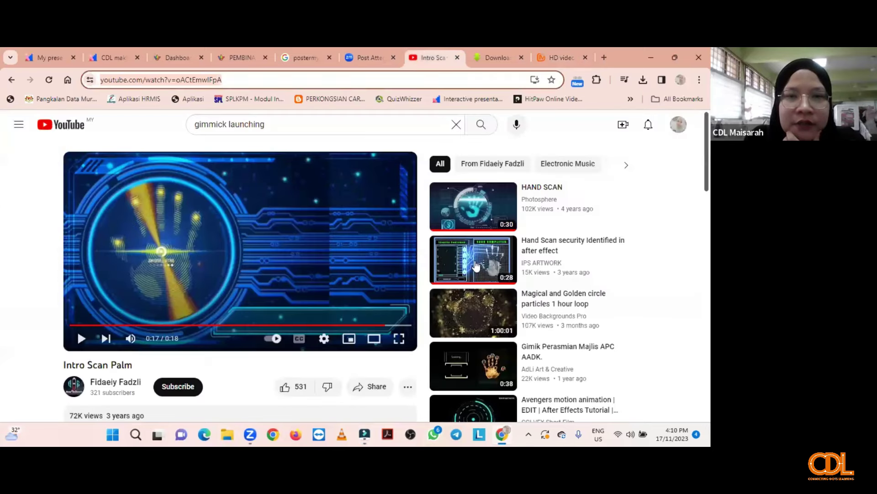
{"action": "scroll", "coordinate": [475, 266], "scroll_direction": "down", "scroll_amount": 2}
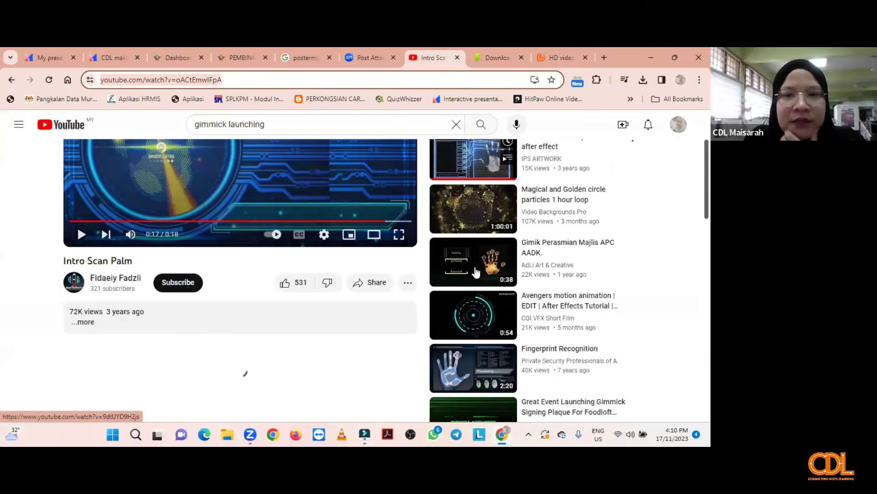
{"action": "scroll", "coordinate": [475, 268], "scroll_direction": "down", "scroll_amount": 3}
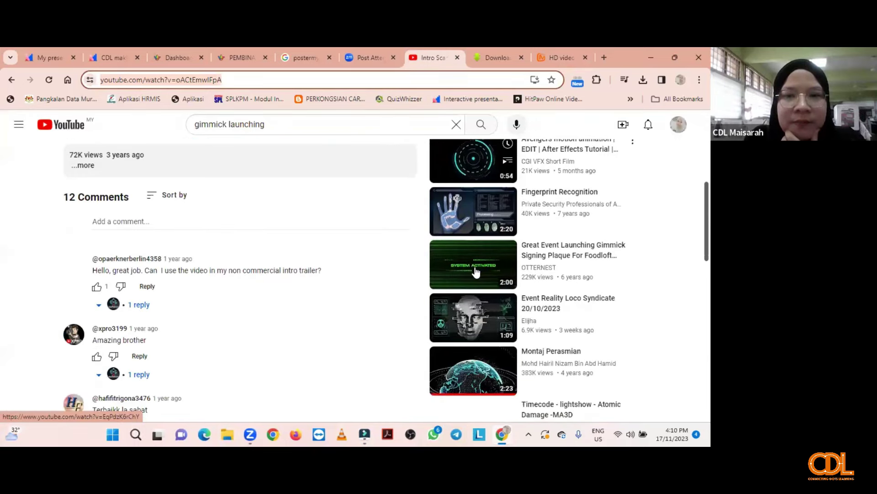
{"action": "scroll", "coordinate": [475, 272], "scroll_direction": "down", "scroll_amount": 2}
{"action": "scroll", "coordinate": [476, 272], "scroll_direction": "down", "scroll_amount": 3}
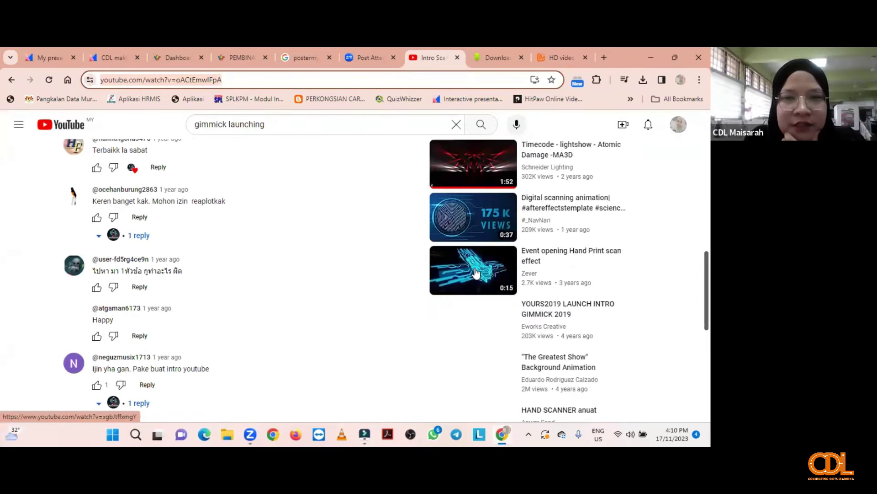
{"action": "scroll", "coordinate": [476, 272], "scroll_direction": "down", "scroll_amount": 2}
{"action": "scroll", "coordinate": [464, 319], "scroll_direction": "down", "scroll_amount": 3}
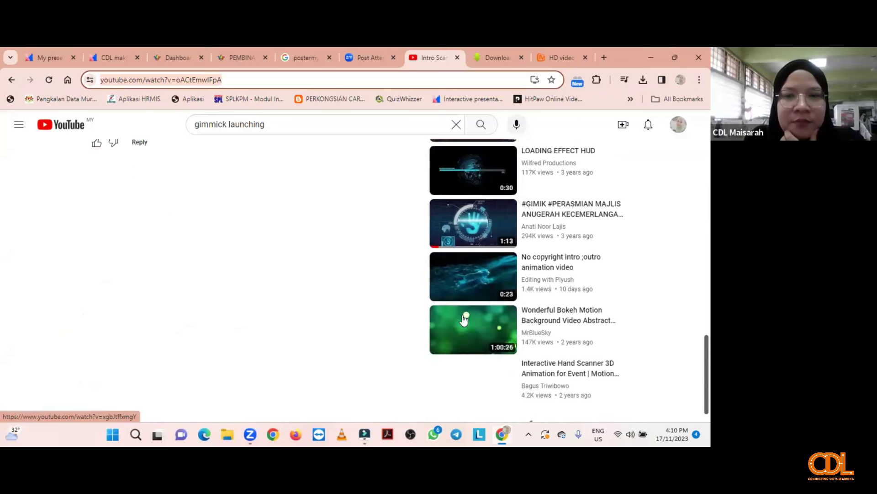
{"action": "scroll", "coordinate": [469, 248], "scroll_direction": "down", "scroll_amount": 1}
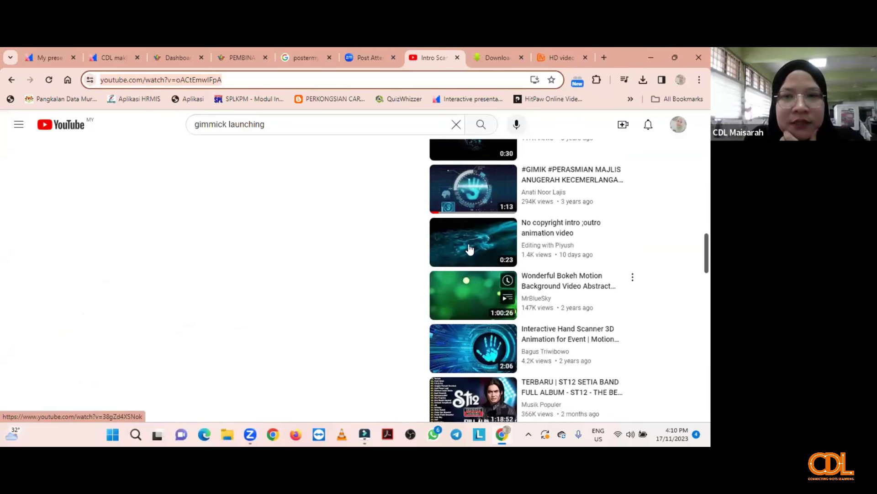
{"action": "scroll", "coordinate": [469, 248], "scroll_direction": "down", "scroll_amount": 3}
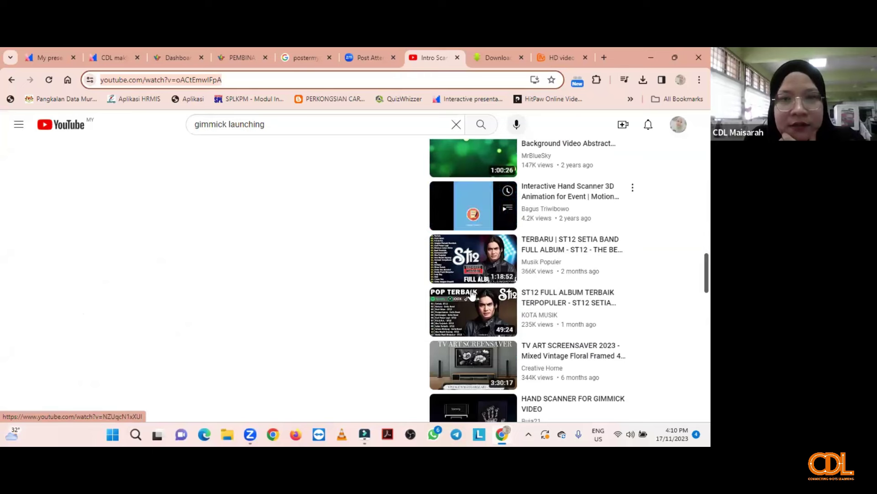
{"action": "scroll", "coordinate": [472, 296], "scroll_direction": "down", "scroll_amount": 3}
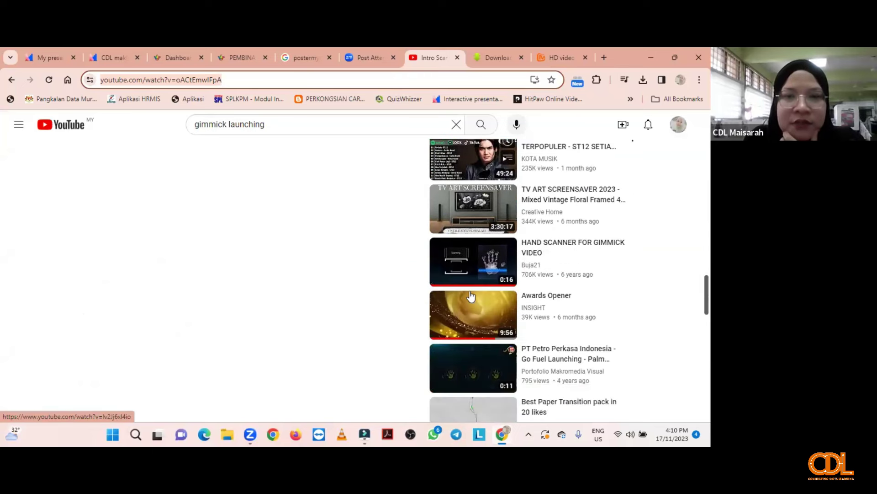
Step: Preview the Awards Opener video from its beginning and move on to Titles And Fanfares Compilation
{"action": "left_click", "coordinate": [475, 322]}
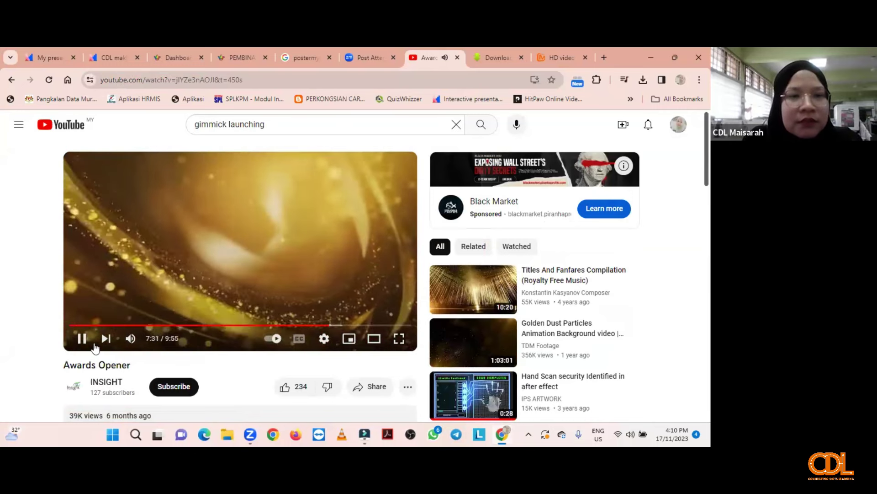
{"action": "left_click_drag", "start_coordinate": [328, 325], "coordinate": [76, 325]}
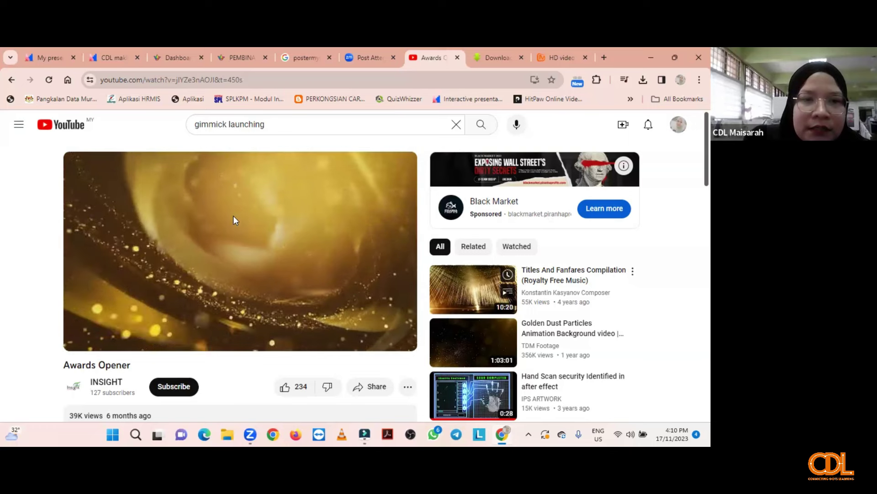
{"action": "key", "text": "shift+n"}
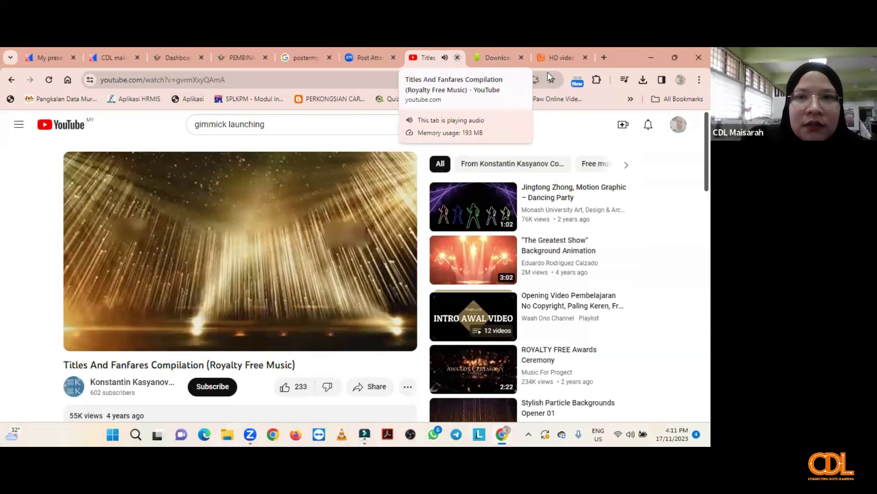
Step: Close the YouTube page and bring up the Google results for postermywall
{"action": "key", "text": "ctrl+w"}
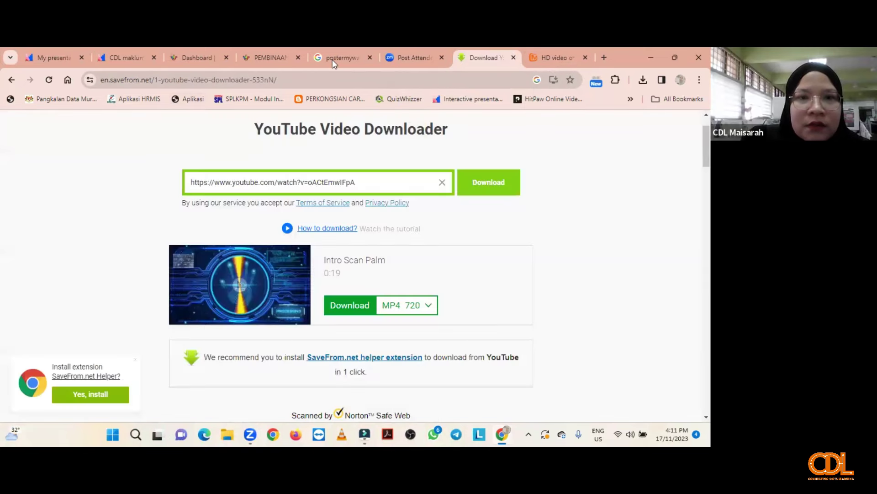
{"action": "key", "text": "ctrl+Tab"}
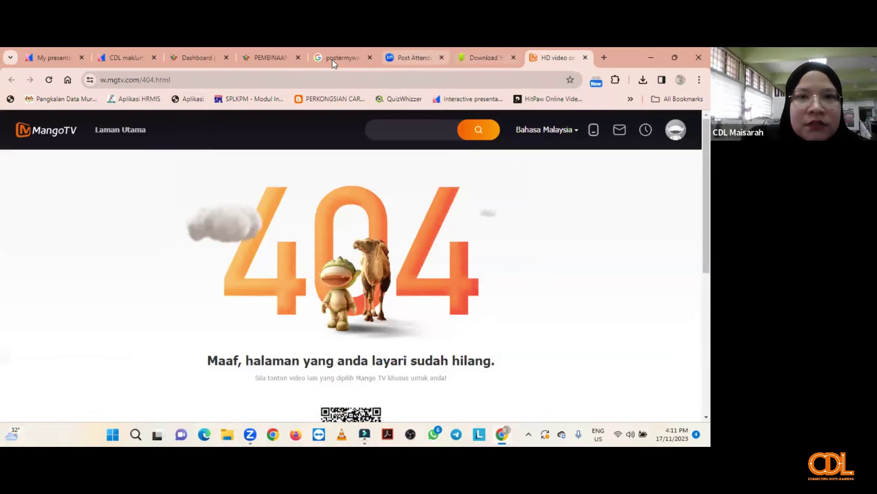
{"action": "key", "text": "ctrl+shift+Tab"}
{"action": "key", "text": "ctrl+shift+Tab"}
{"action": "key", "text": "ctrl+shift+Tab"}
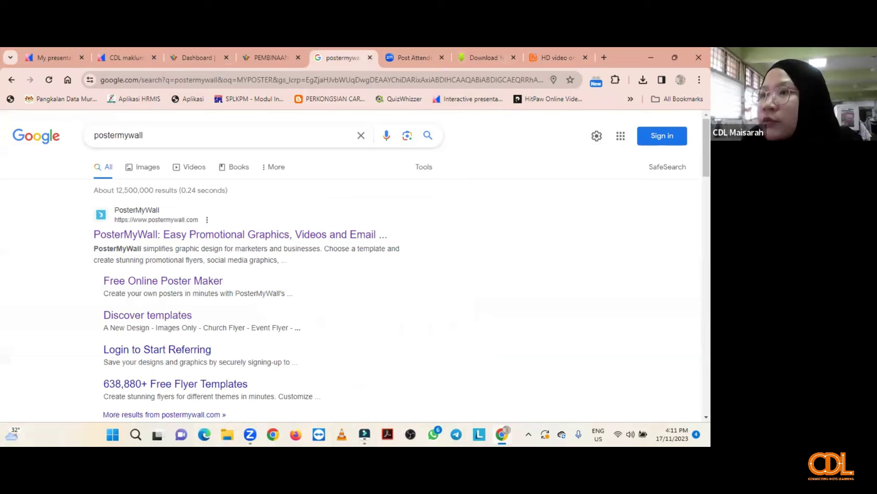
Step: Close the CDL folder window on the desktop and switch to the CDL MONTAJ presentation in PowerPoint
{"action": "left_click", "coordinate": [662, 54]}
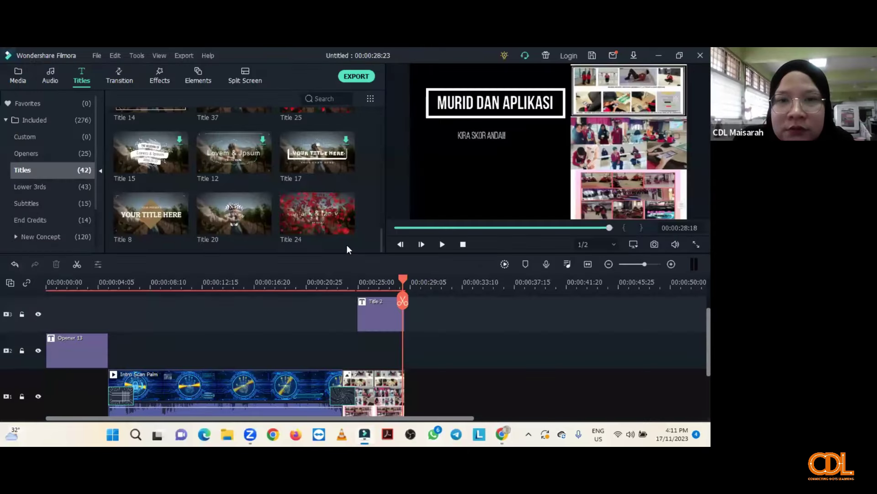
{"action": "key", "text": "super+d"}
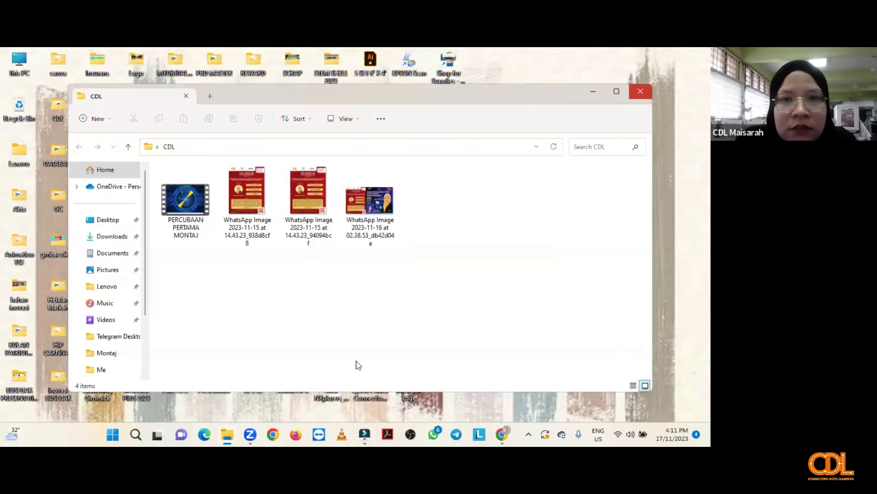
{"action": "key", "text": "alt+F4"}
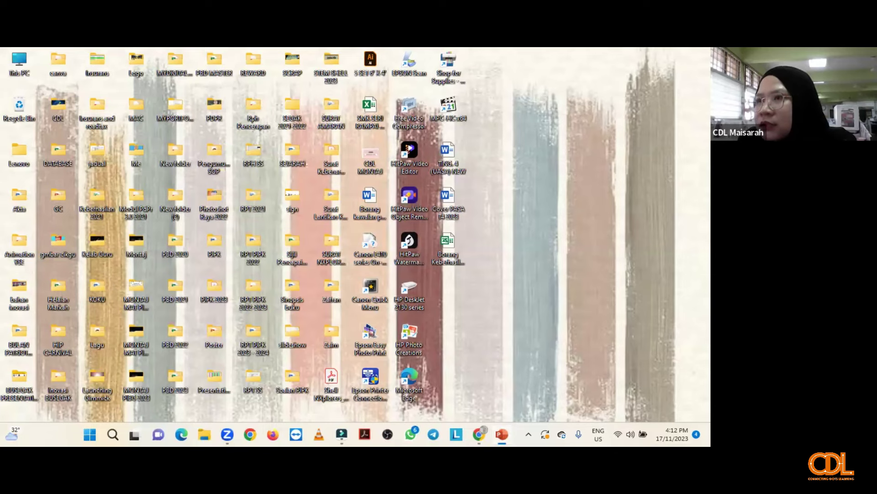
{"action": "key", "text": "alt+Tab"}
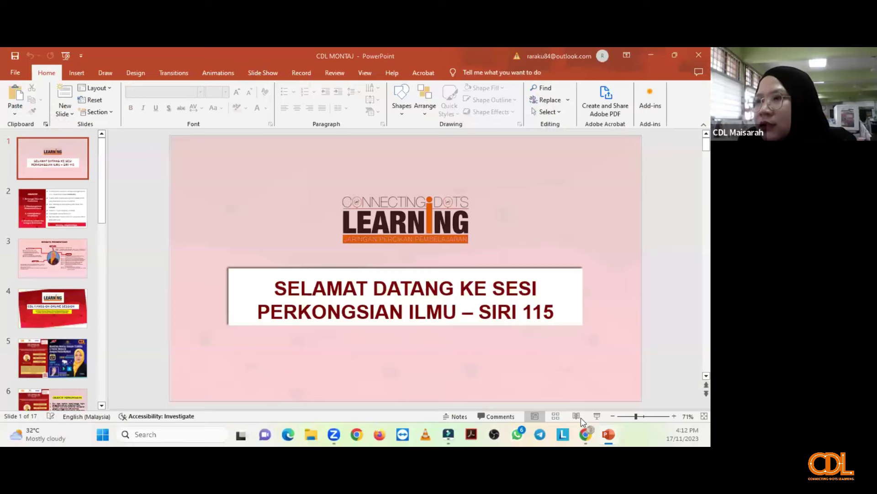
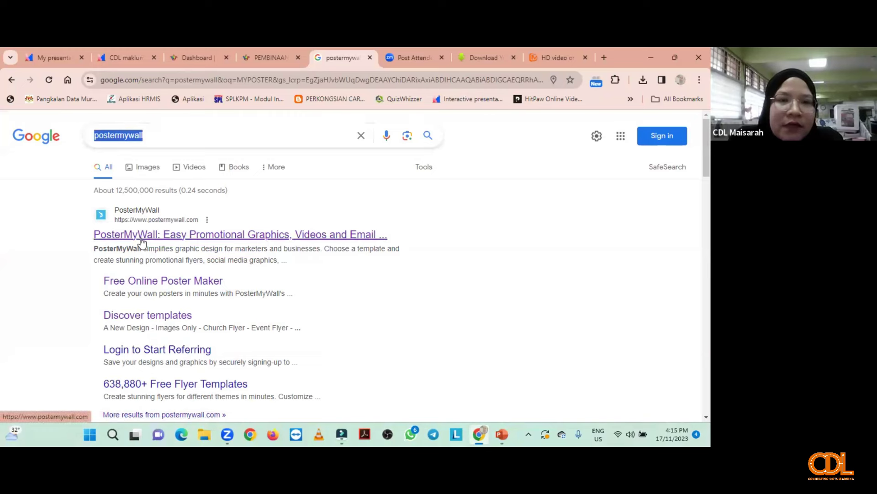
Step: Open the PosterMyWall site from the Chrome search results and sign in with the Google account
{"action": "left_click", "coordinate": [198, 157]}
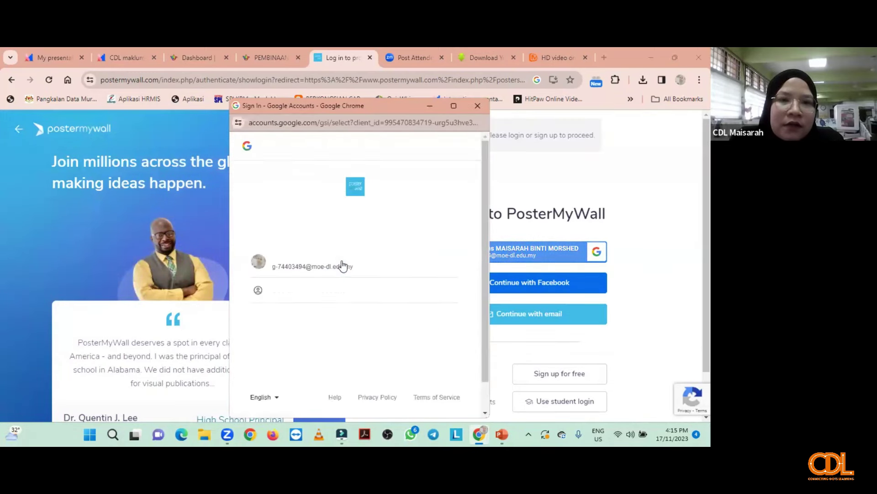
{"action": "left_click", "coordinate": [540, 247]}
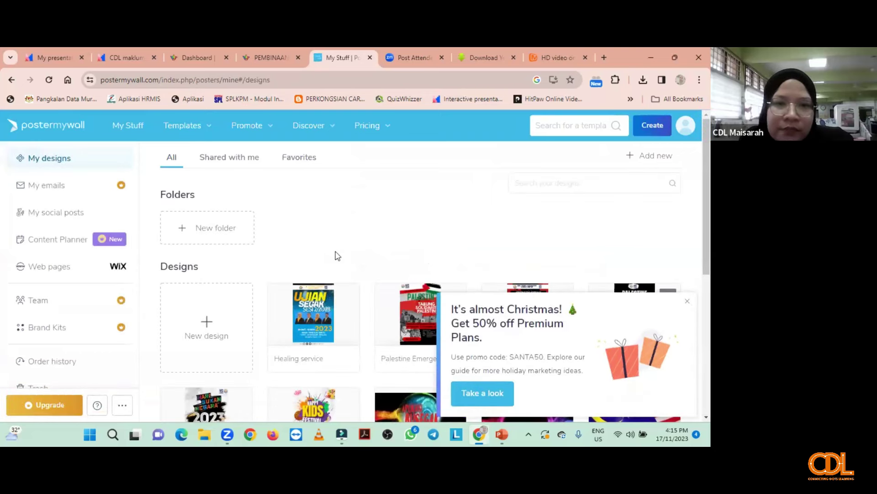
Step: Look through the saved designs in My Stuff, briefly opening the Donate for gaza design and returning to the list
{"action": "scroll", "coordinate": [338, 245], "scroll_direction": "down", "scroll_amount": 1}
{"action": "scroll", "coordinate": [342, 246], "scroll_direction": "down", "scroll_amount": 2}
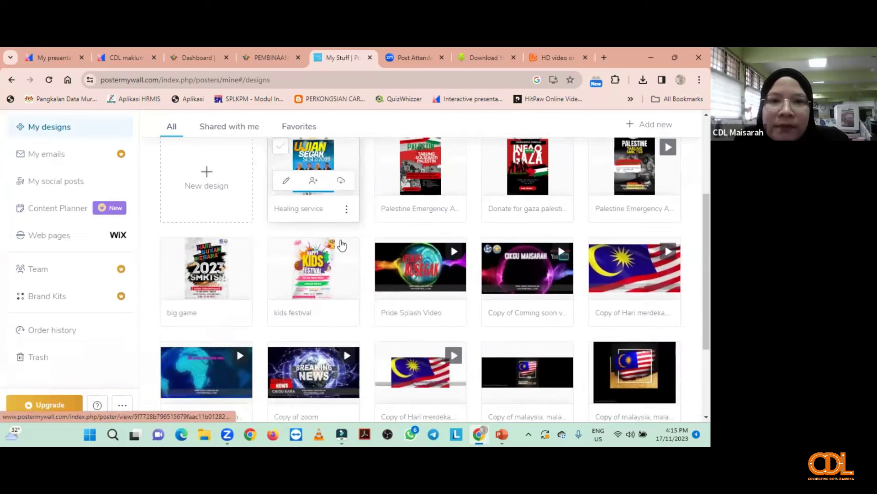
{"action": "scroll", "coordinate": [342, 245], "scroll_direction": "down", "scroll_amount": 1}
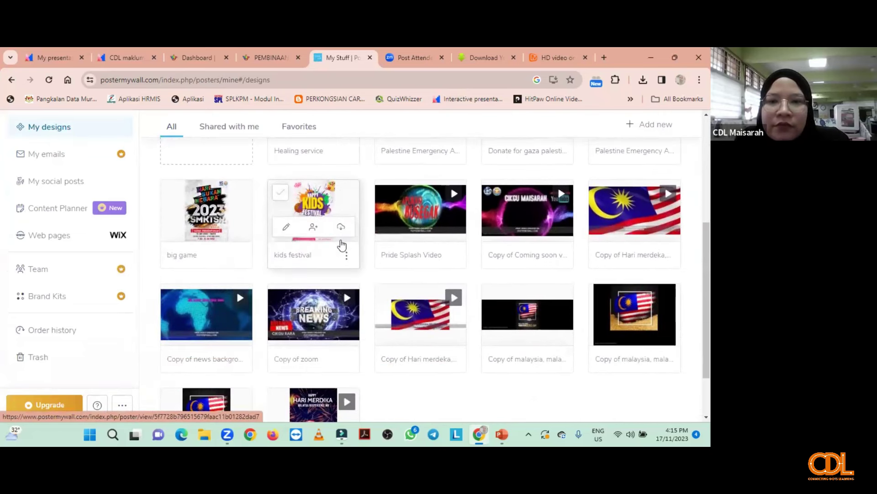
{"action": "scroll", "coordinate": [342, 246], "scroll_direction": "up", "scroll_amount": 3}
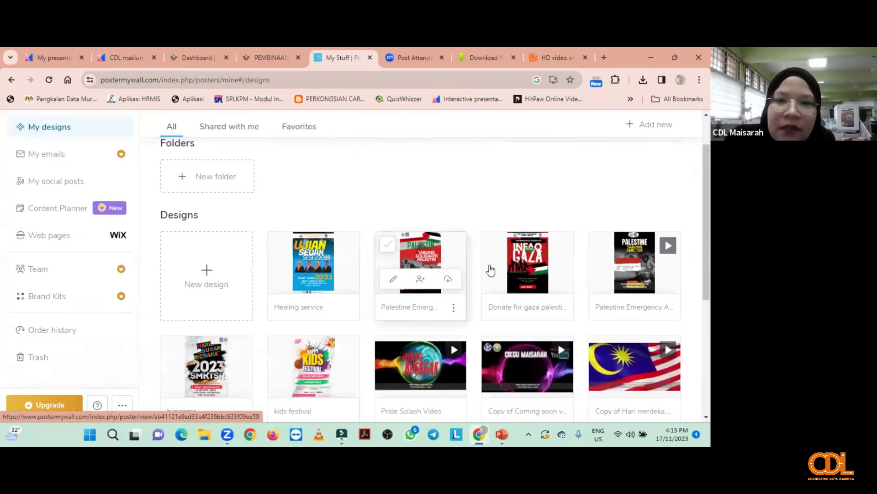
{"action": "left_click", "coordinate": [524, 260]}
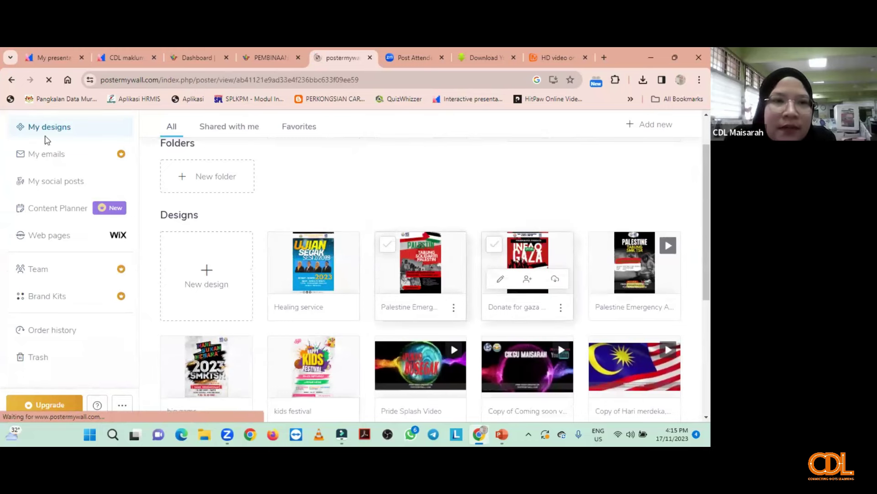
{"action": "key", "text": "alt+Left"}
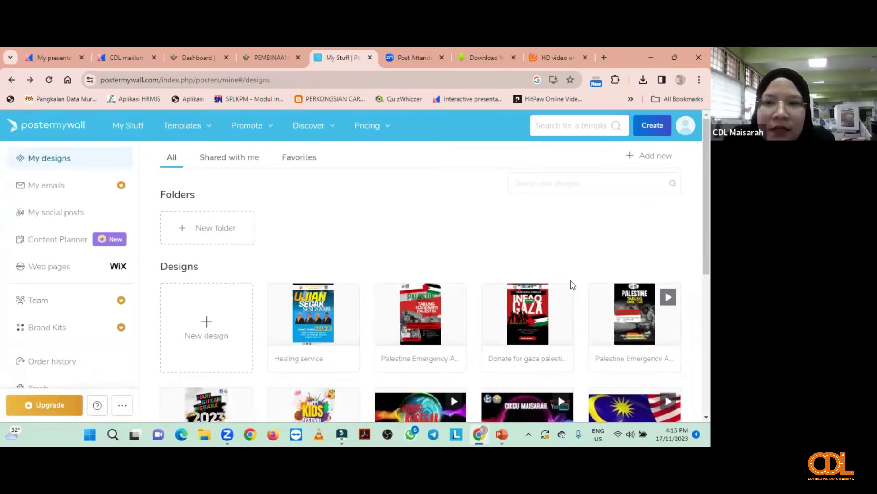
{"action": "scroll", "coordinate": [573, 285], "scroll_direction": "down", "scroll_amount": 7}
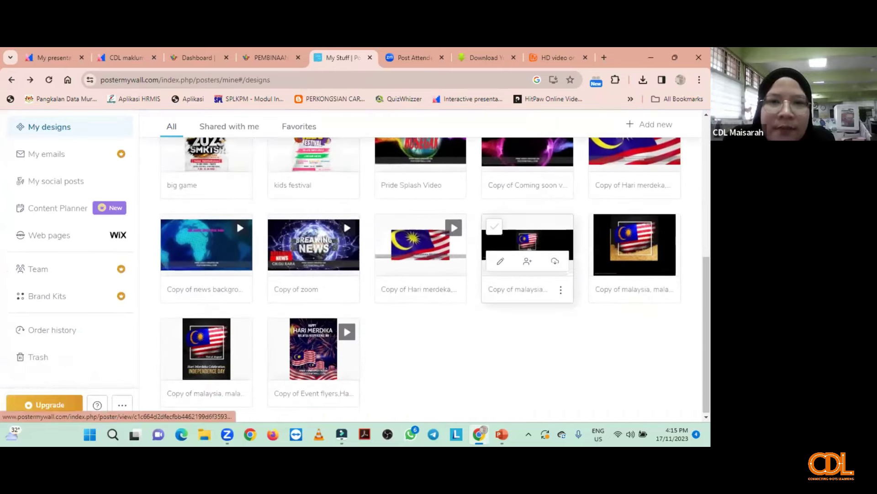
{"action": "scroll", "coordinate": [530, 256], "scroll_direction": "up", "scroll_amount": 5}
{"action": "scroll", "coordinate": [633, 117], "scroll_direction": "up", "scroll_amount": 2}
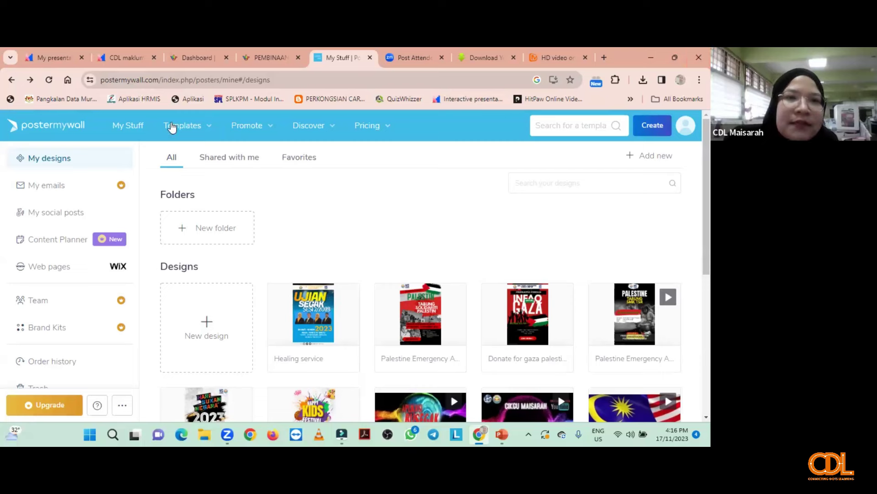
Step: Search the templates for POSTER and open the poster template collection
{"action": "mouse_move", "coordinate": [185, 128]}
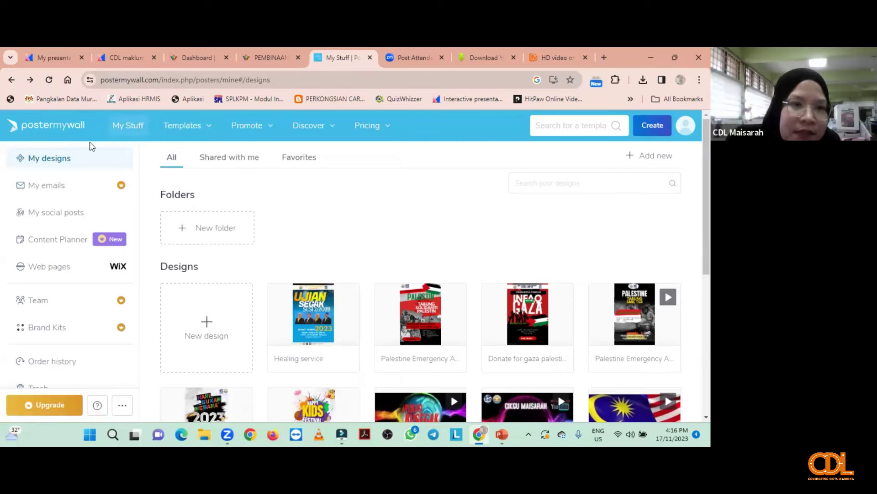
{"action": "left_click", "coordinate": [30, 128]}
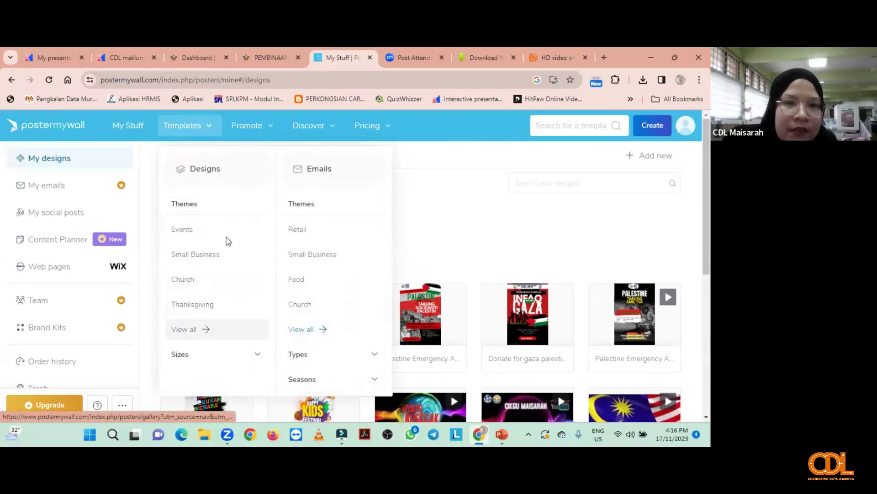
{"action": "scroll", "coordinate": [229, 242], "scroll_direction": "down", "scroll_amount": 5}
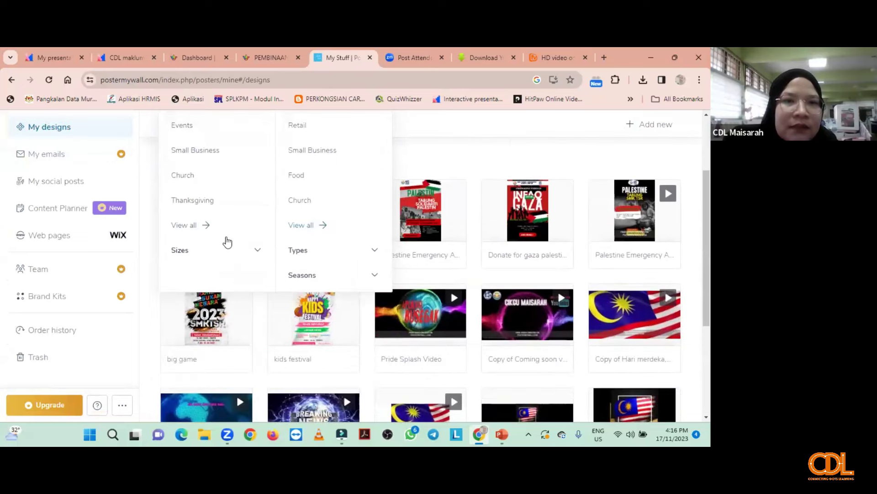
{"action": "scroll", "coordinate": [227, 243], "scroll_direction": "up", "scroll_amount": 3}
{"action": "scroll", "coordinate": [227, 242], "scroll_direction": "up", "scroll_amount": 3}
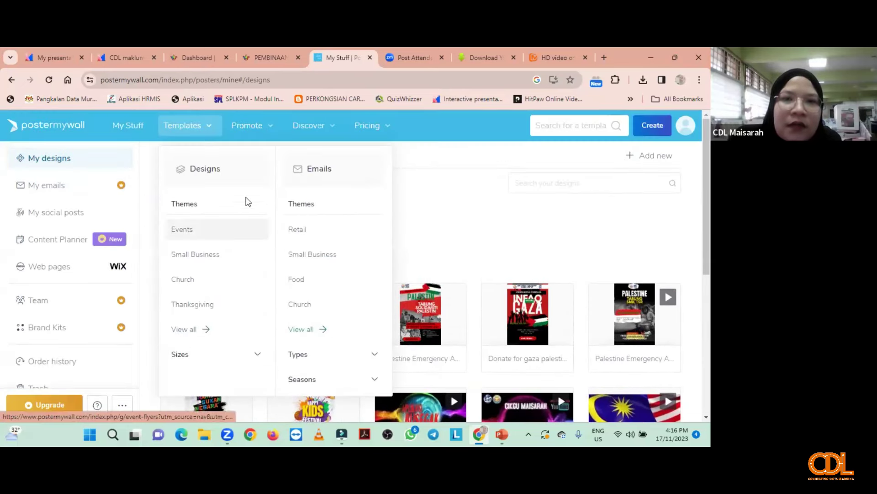
{"action": "left_click", "coordinate": [567, 127]}
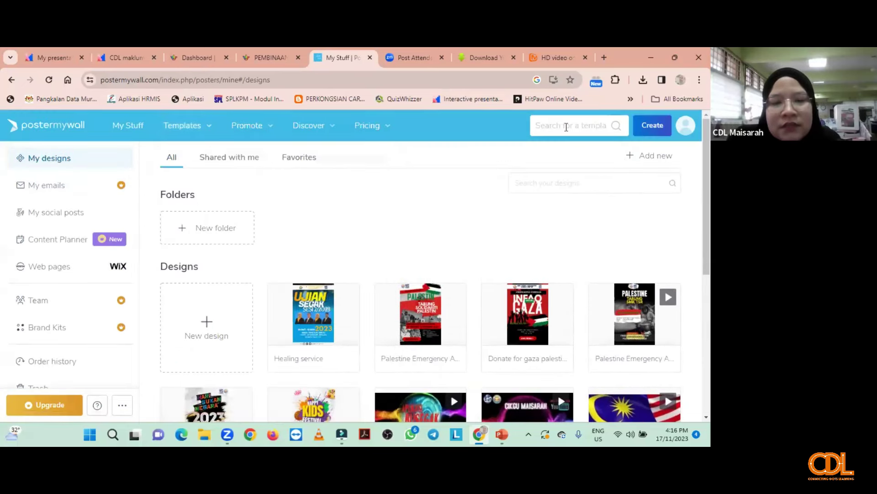
{"action": "type", "text": "POSTER"}
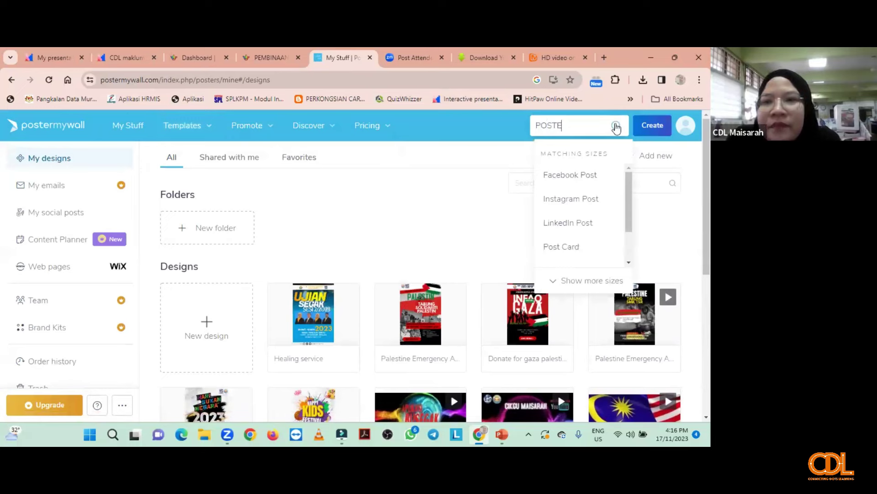
{"action": "left_click", "coordinate": [570, 168]}
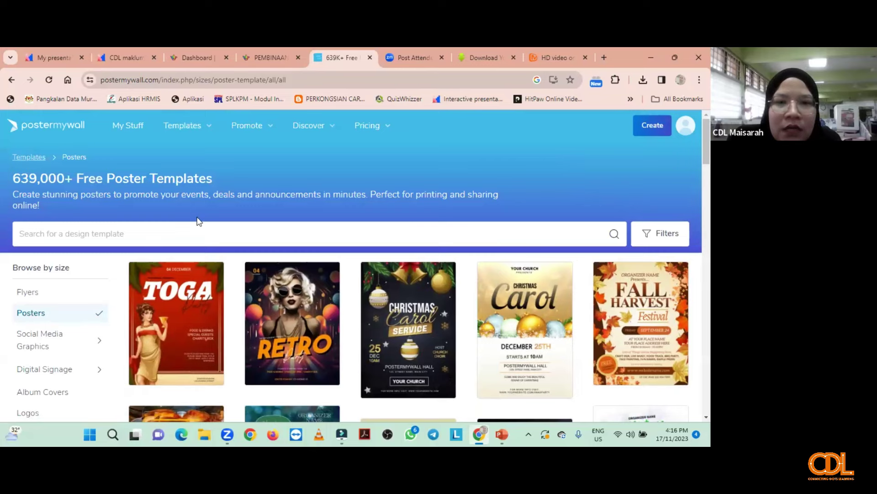
Step: Look over the poster templates and search the collection for FREE PALESTINE
{"action": "scroll", "coordinate": [199, 221], "scroll_direction": "down", "scroll_amount": 1}
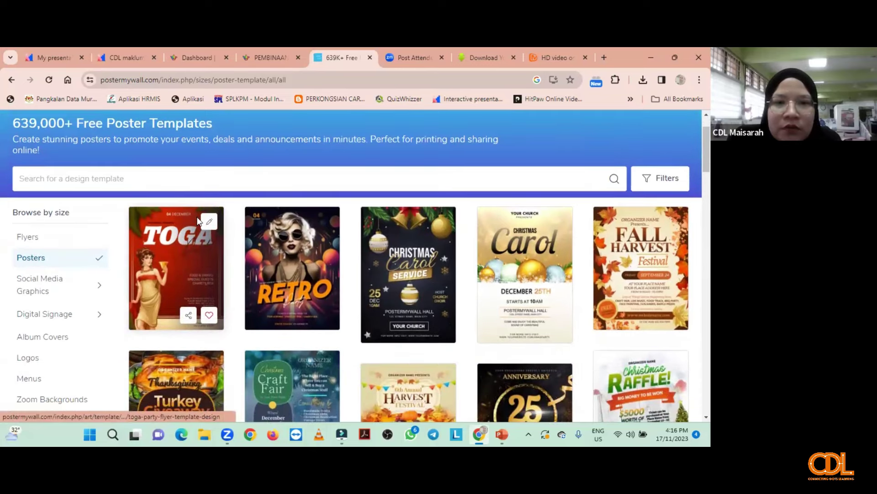
{"action": "scroll", "coordinate": [199, 224], "scroll_direction": "down", "scroll_amount": 1}
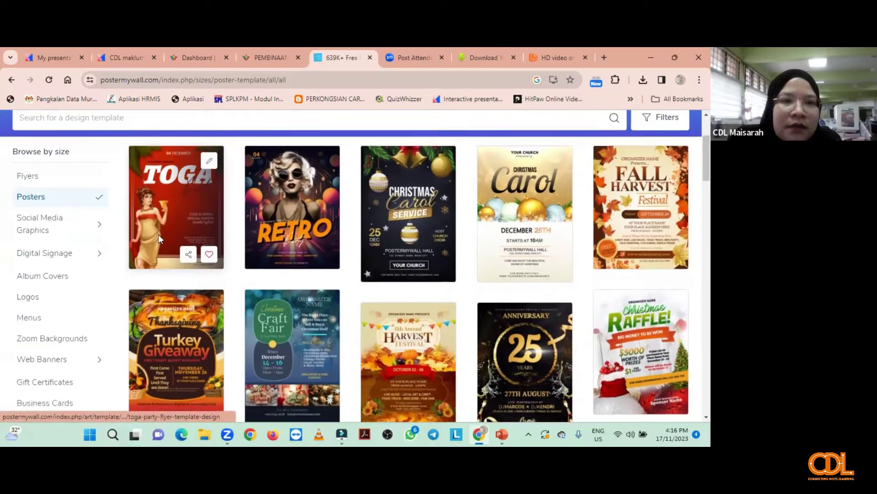
{"action": "scroll", "coordinate": [158, 237], "scroll_direction": "down", "scroll_amount": 1}
{"action": "scroll", "coordinate": [160, 239], "scroll_direction": "down", "scroll_amount": 4}
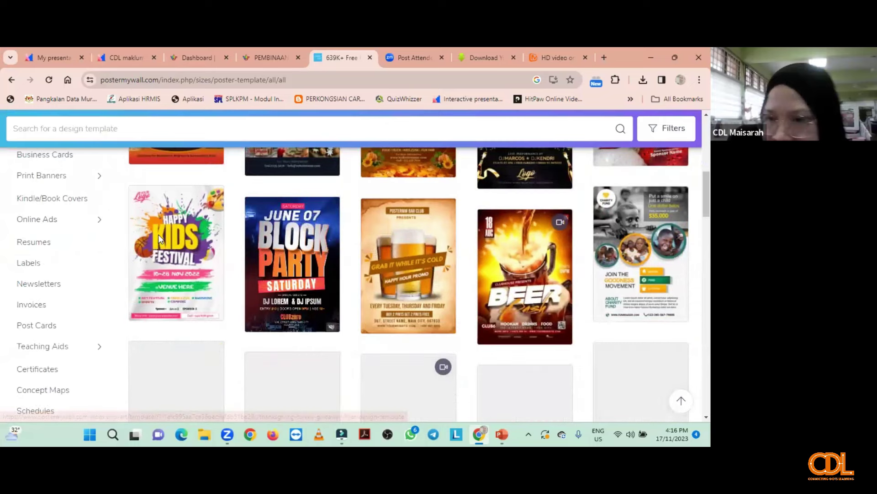
{"action": "scroll", "coordinate": [160, 239], "scroll_direction": "up", "scroll_amount": 7}
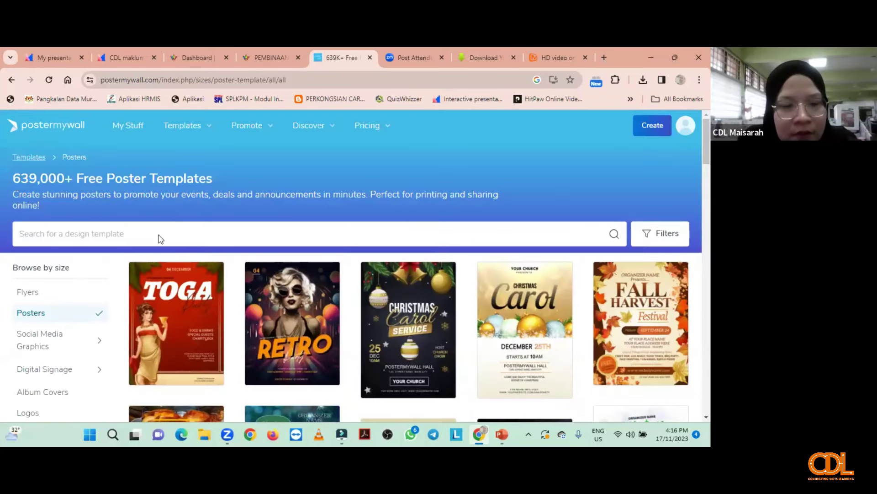
{"action": "type", "text": "FR"}
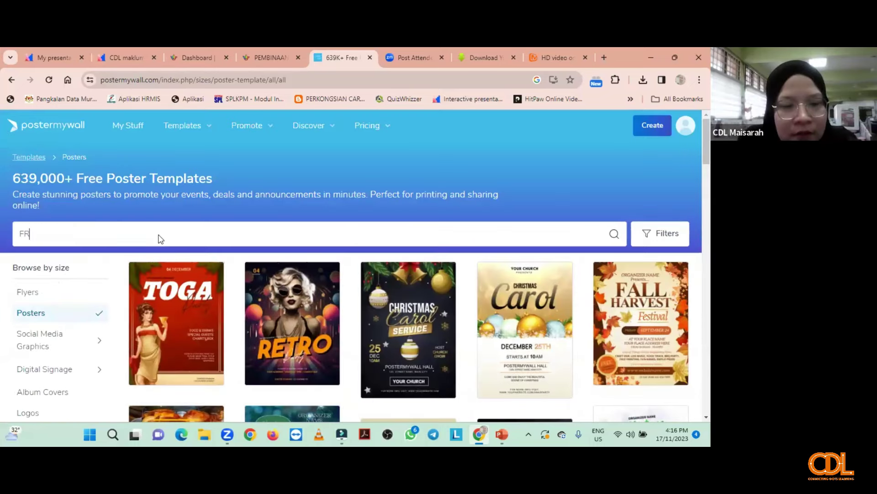
{"action": "type", "text": "EE PALEST"}
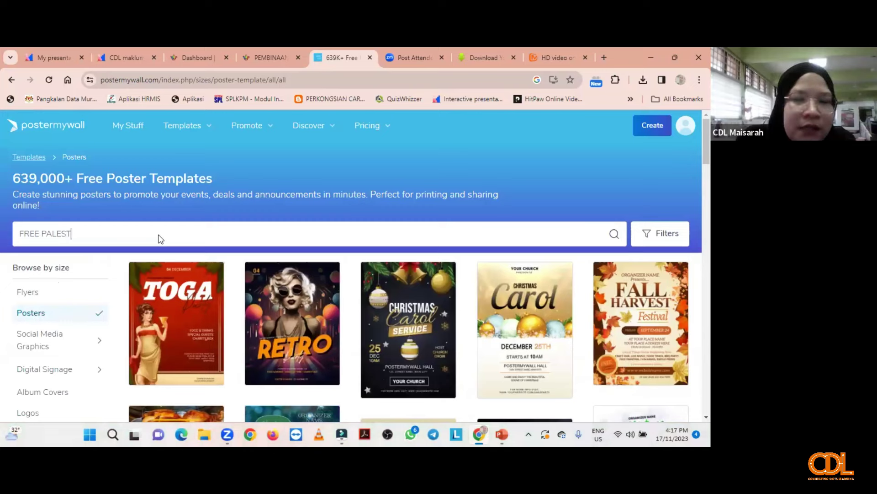
{"action": "type", "text": "INE"}
{"action": "key", "text": "Return"}
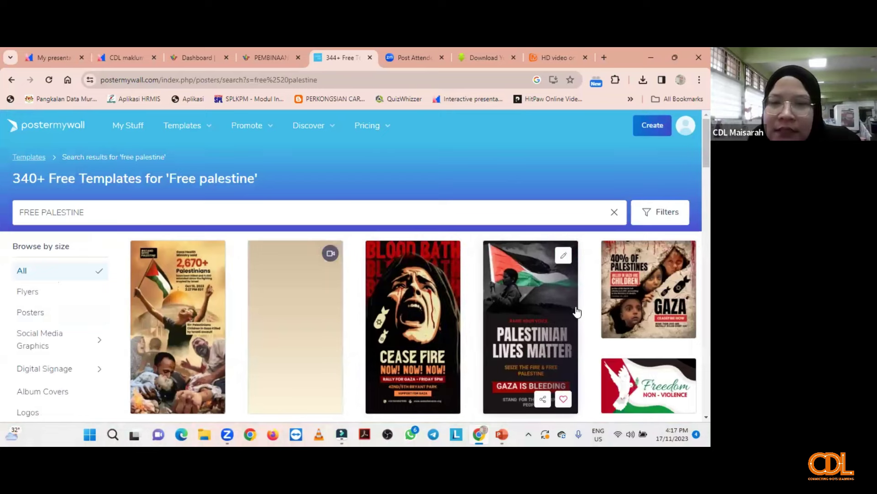
Step: Narrow the FREE PALESTINE template results to the Posters size
{"action": "scroll", "coordinate": [577, 312], "scroll_direction": "down", "scroll_amount": 3}
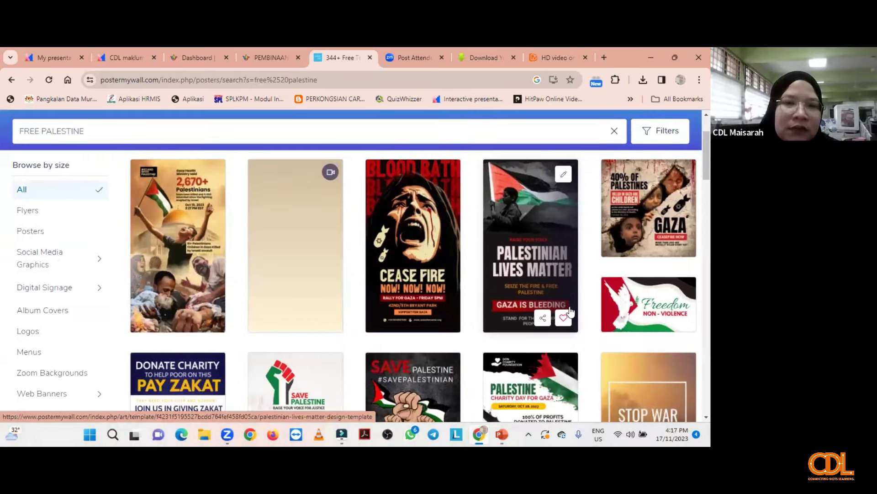
{"action": "scroll", "coordinate": [569, 312], "scroll_direction": "down", "scroll_amount": 3}
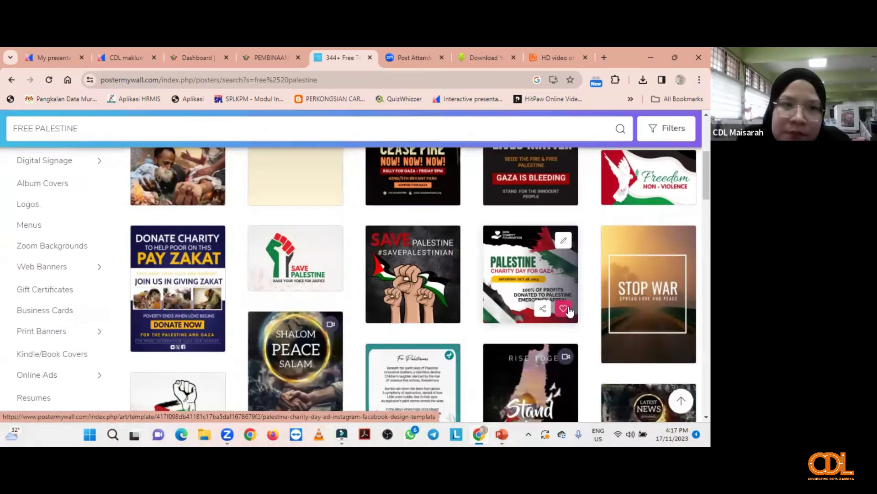
{"action": "scroll", "coordinate": [35, 267], "scroll_direction": "up", "scroll_amount": 3}
{"action": "scroll", "coordinate": [34, 267], "scroll_direction": "up", "scroll_amount": 1}
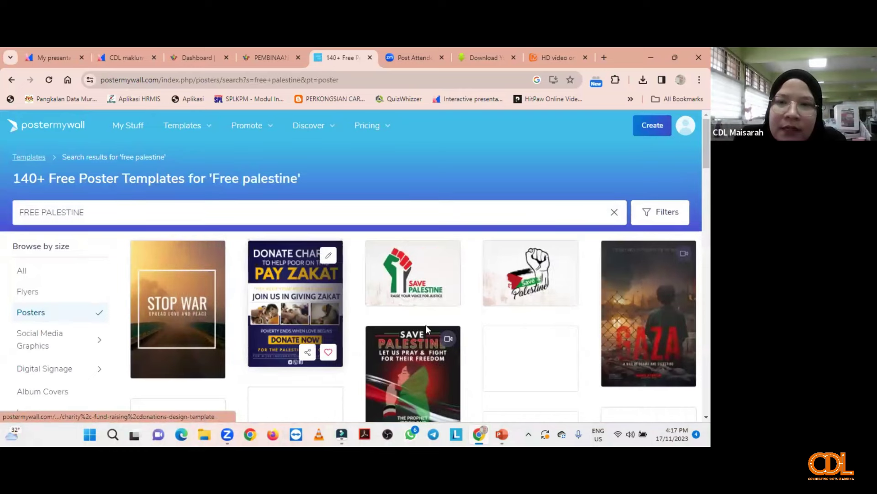
Step: Browse the filtered posters and open the yellow Donate to Palestine template for editing
{"action": "scroll", "coordinate": [425, 325], "scroll_direction": "down", "scroll_amount": 3}
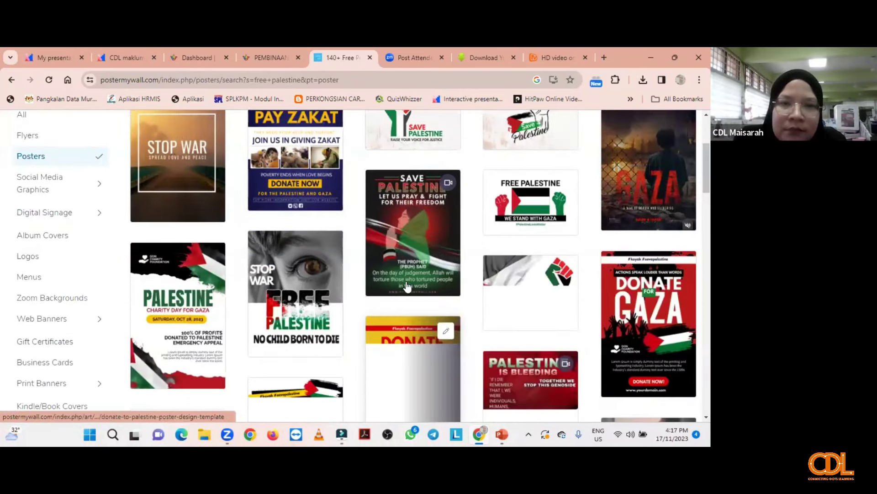
{"action": "scroll", "coordinate": [408, 287], "scroll_direction": "down", "scroll_amount": 3}
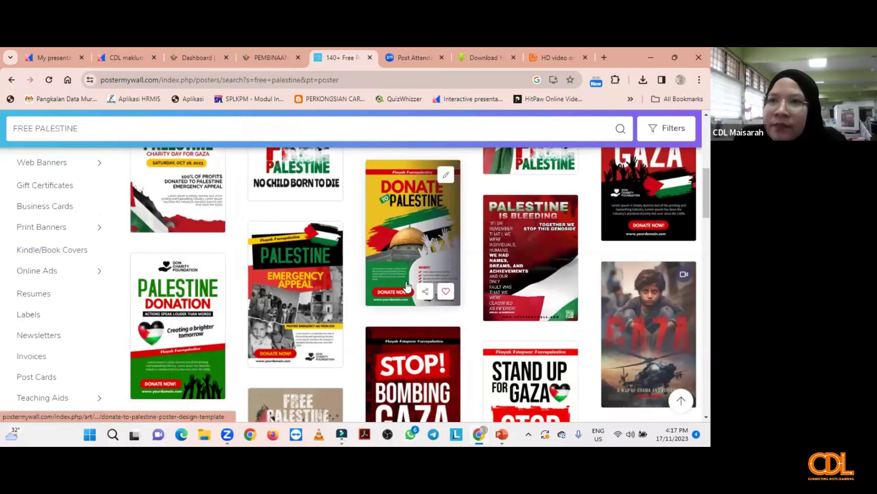
{"action": "scroll", "coordinate": [480, 261], "scroll_direction": "down", "scroll_amount": 3}
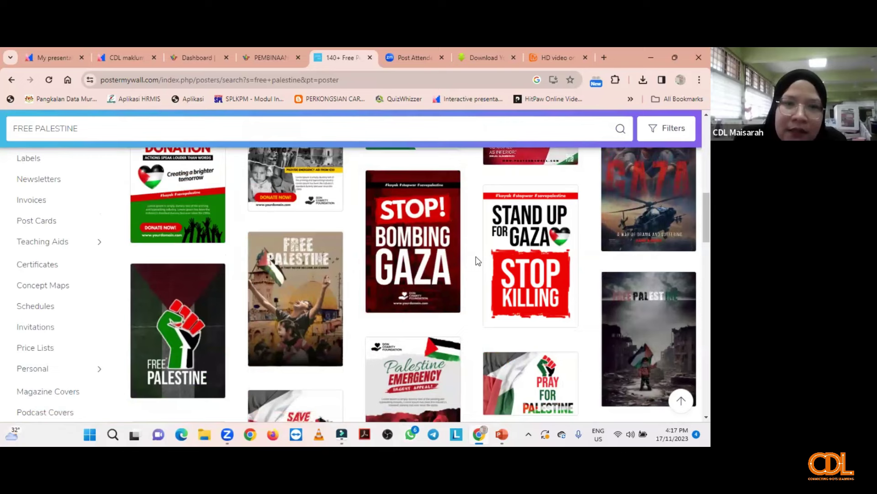
{"action": "scroll", "coordinate": [477, 260], "scroll_direction": "down", "scroll_amount": 4}
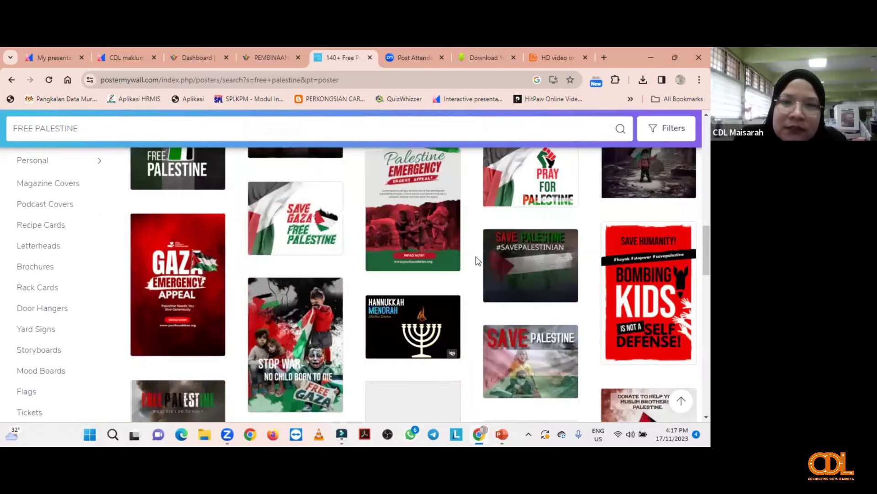
{"action": "scroll", "coordinate": [477, 260], "scroll_direction": "down", "scroll_amount": 2}
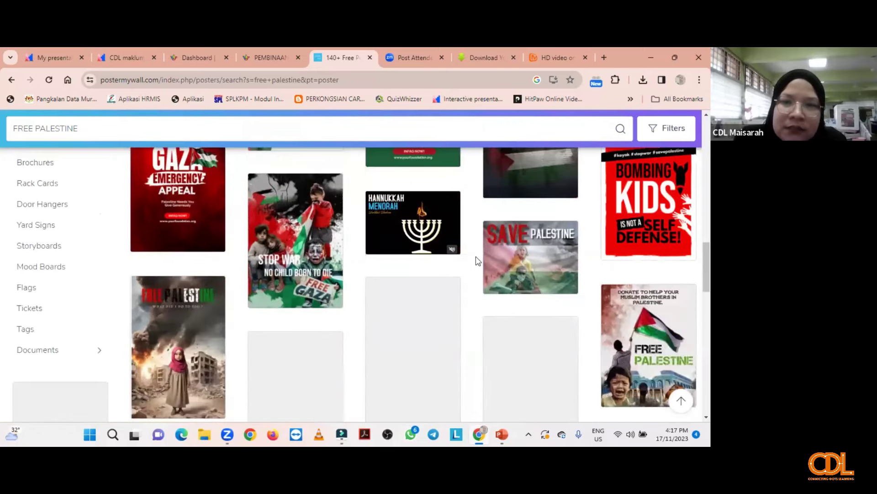
{"action": "scroll", "coordinate": [478, 261], "scroll_direction": "down", "scroll_amount": 5}
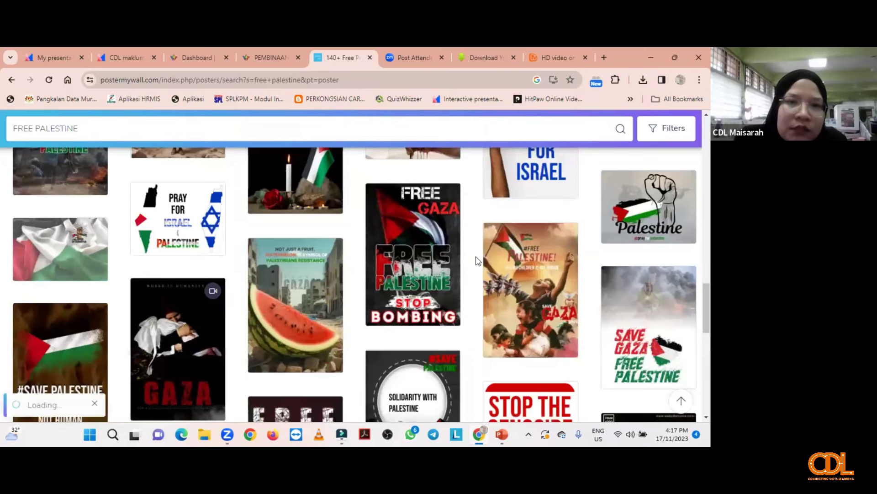
{"action": "scroll", "coordinate": [478, 260], "scroll_direction": "up", "scroll_amount": 5}
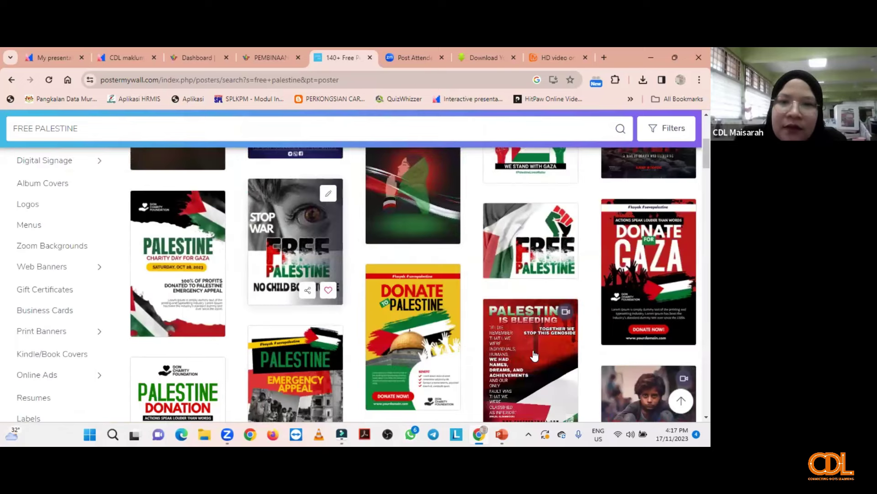
{"action": "left_click", "coordinate": [401, 326]}
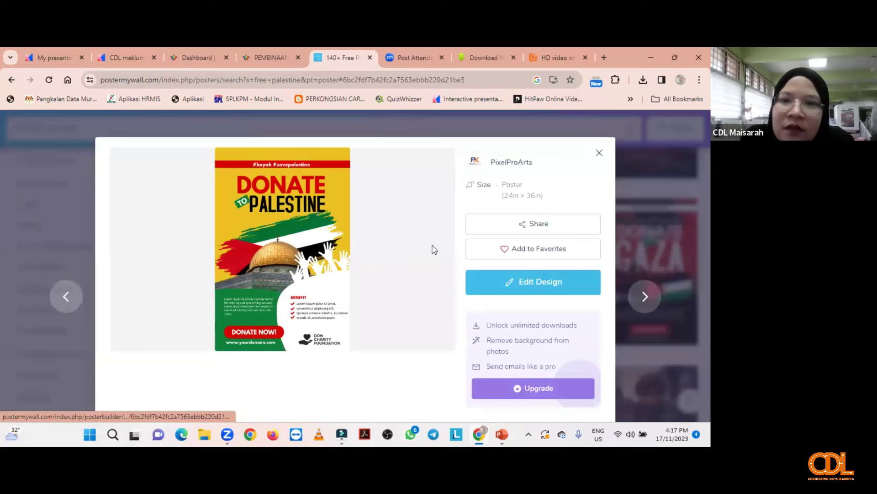
{"action": "left_click", "coordinate": [523, 287]}
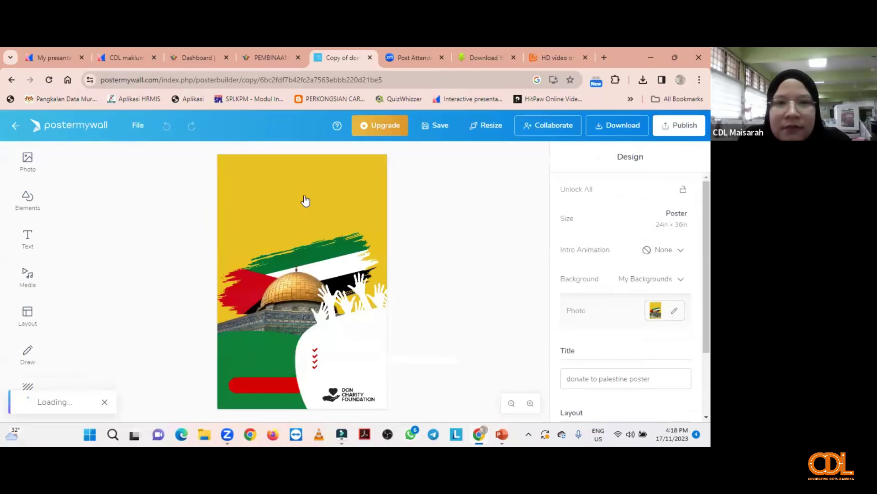
Step: Shift the DONATE title slightly, and select the hashtag line and the benefit list to inspect them
{"action": "left_click_drag", "start_coordinate": [338, 196], "coordinate": [302, 202]}
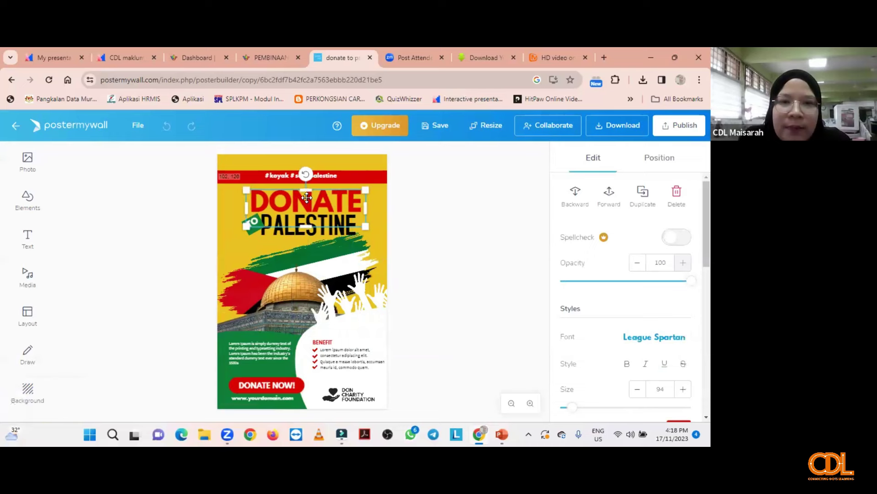
{"action": "left_click", "coordinate": [349, 180]}
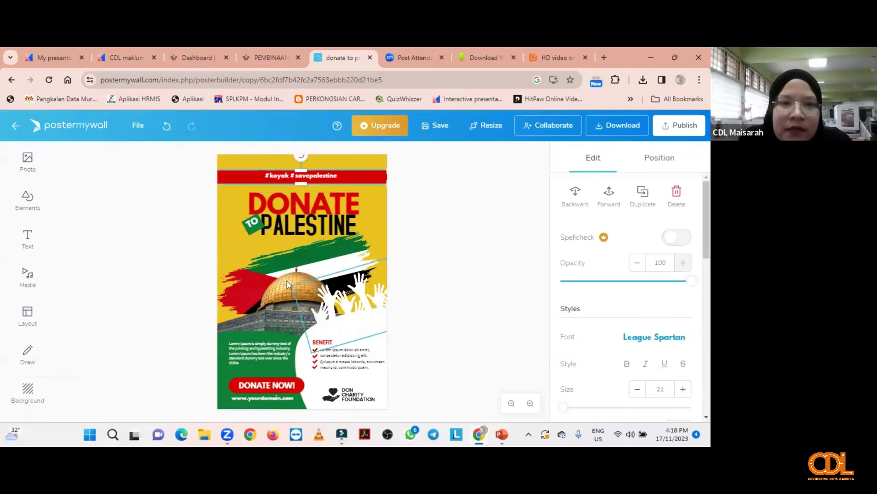
{"action": "left_click", "coordinate": [334, 359]}
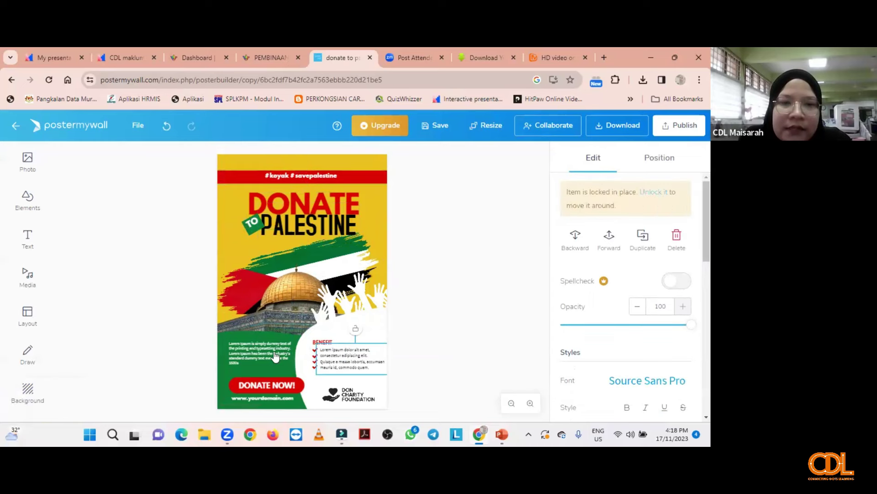
Step: Replace the placeholder paragraph in the poster's green area with "sumbangan anda dapat merimgankan beban mereka"
{"action": "left_click", "coordinate": [242, 361]}
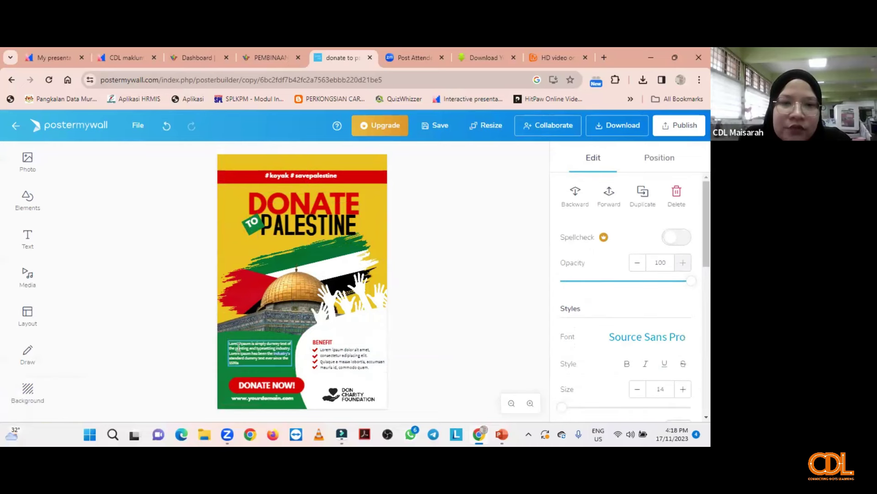
{"action": "triple_click", "coordinate": [238, 347]}
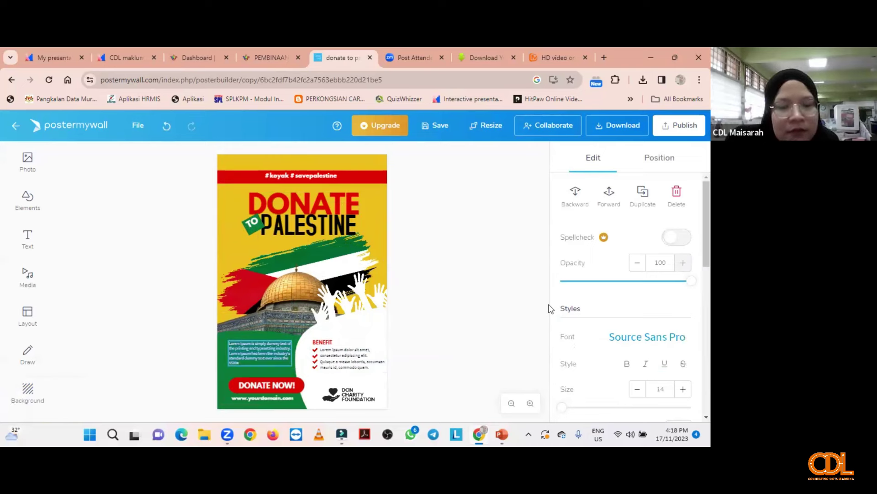
{"action": "key", "text": "Caps_Lock"}
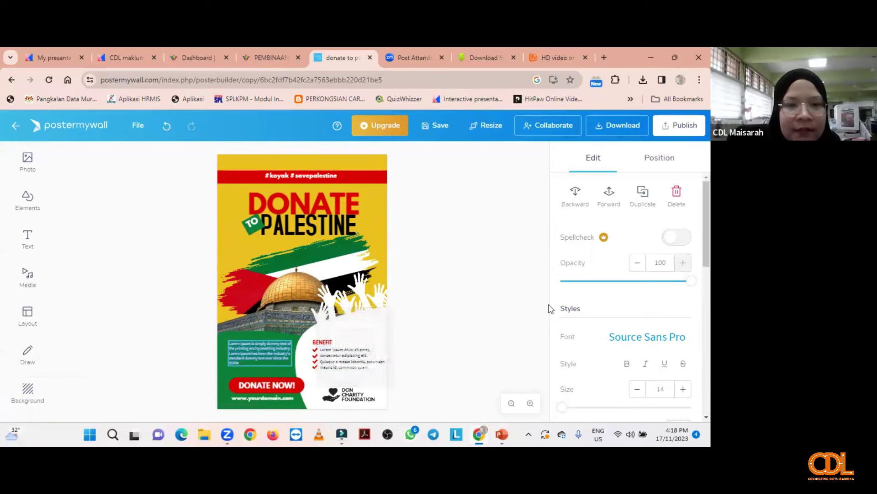
{"action": "type", "text": "sumbangan"}
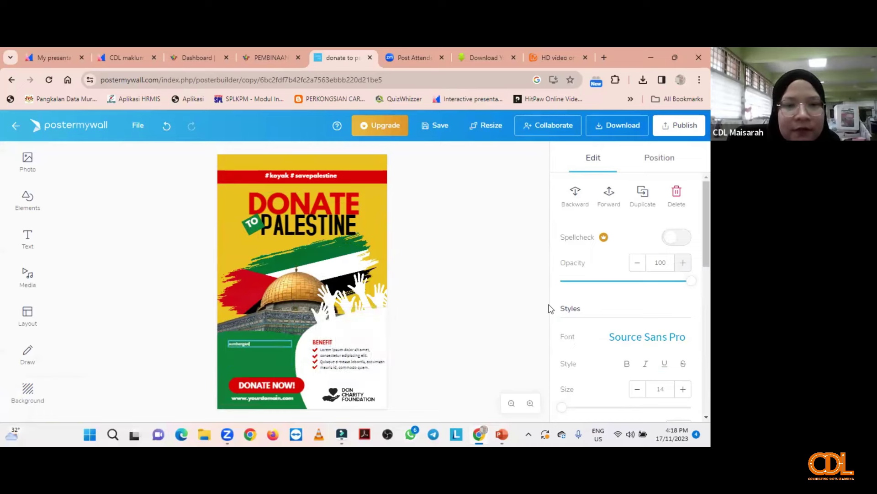
{"action": "type", "text": " anda dapat meringa"}
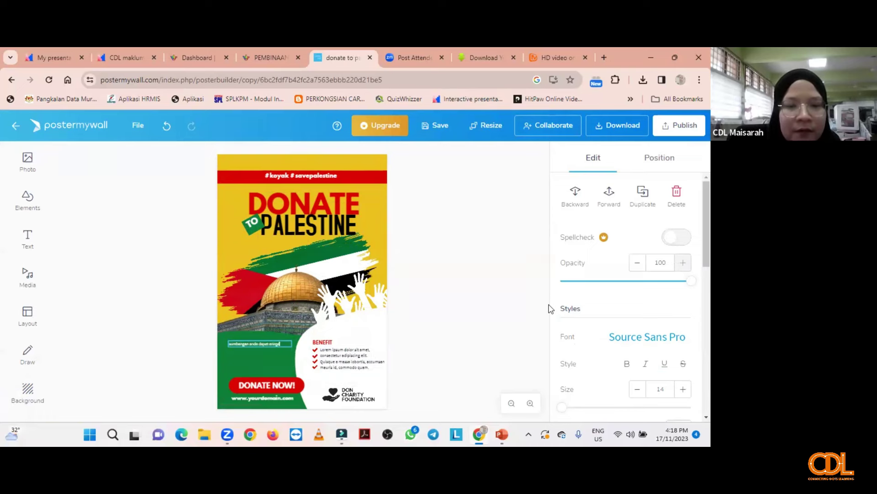
{"action": "key", "text": "BackSpace"}
{"action": "key", "text": "BackSpace"}
{"action": "key", "text": "BackSpace"}
{"action": "key", "text": "BackSpace"}
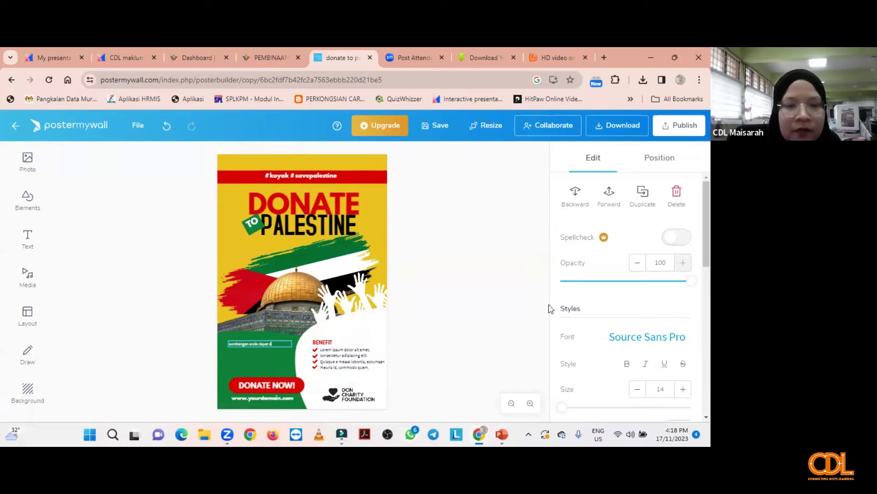
{"action": "type", "text": "ringa"}
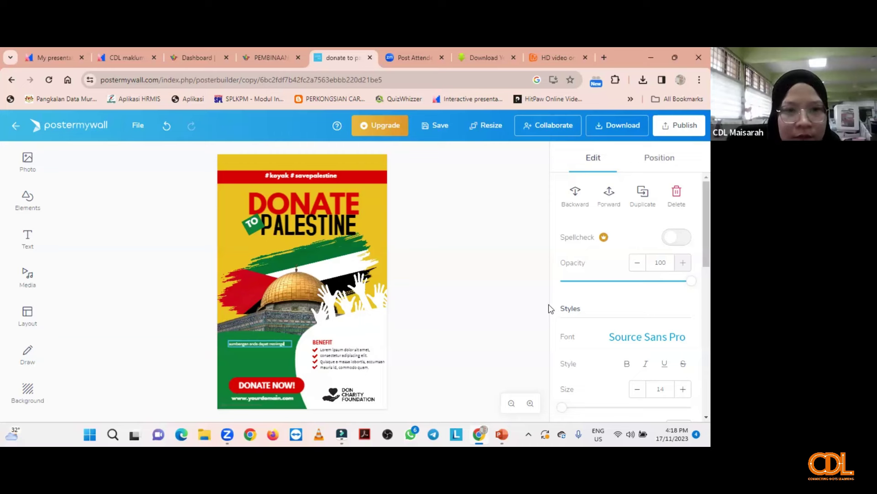
{"action": "type", "text": "nkan"}
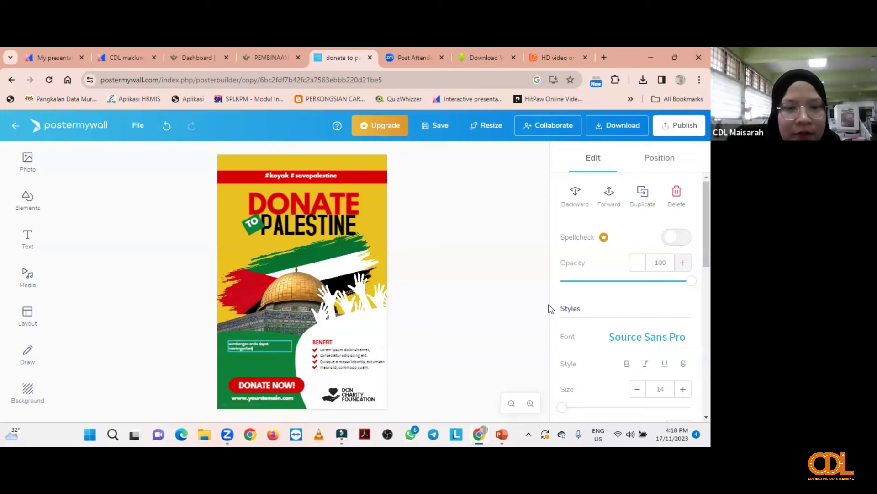
{"action": "type", "text": " beban ki"}
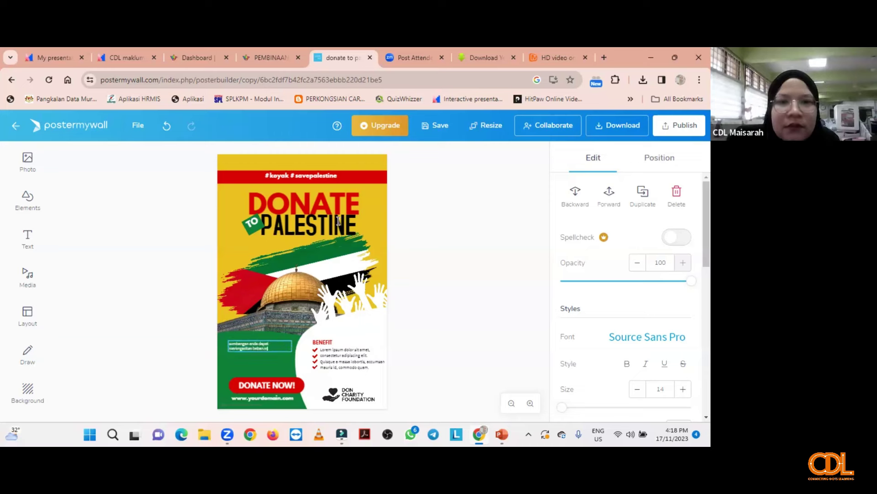
{"action": "key", "text": "BackSpace"}
{"action": "key", "text": "BackSpace"}
{"action": "type", "text": "mereka"}
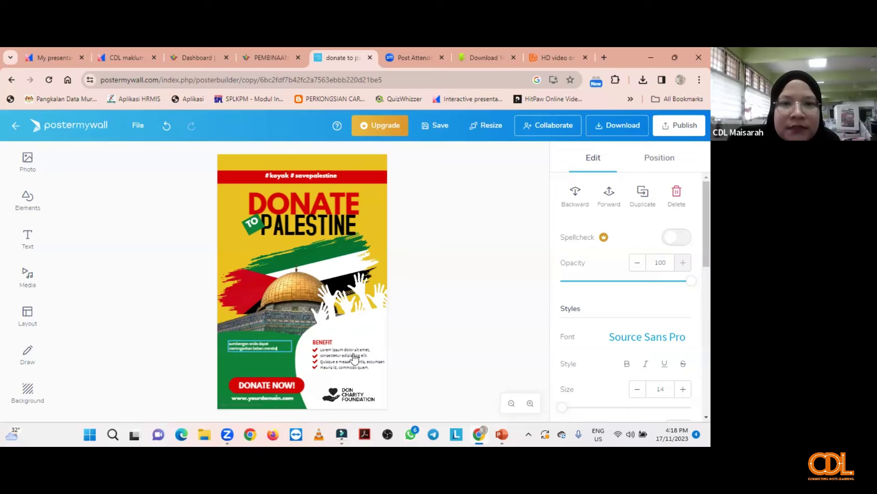
Step: Delete the Don Charity Foundation logo from the poster
{"action": "left_click", "coordinate": [327, 349]}
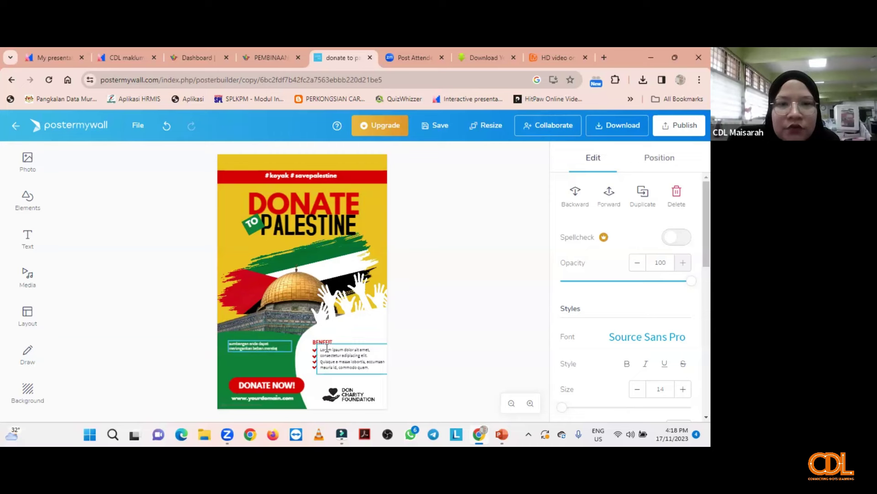
{"action": "double_click", "coordinate": [329, 354]}
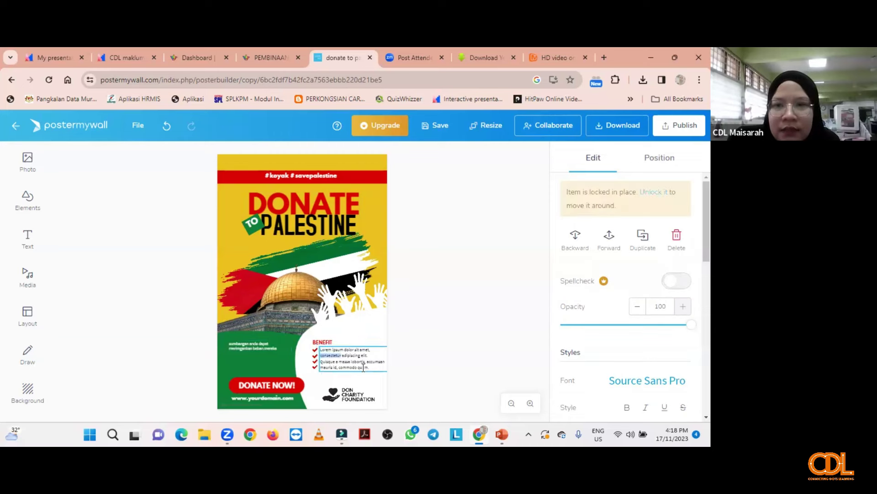
{"action": "left_click", "coordinate": [347, 398]}
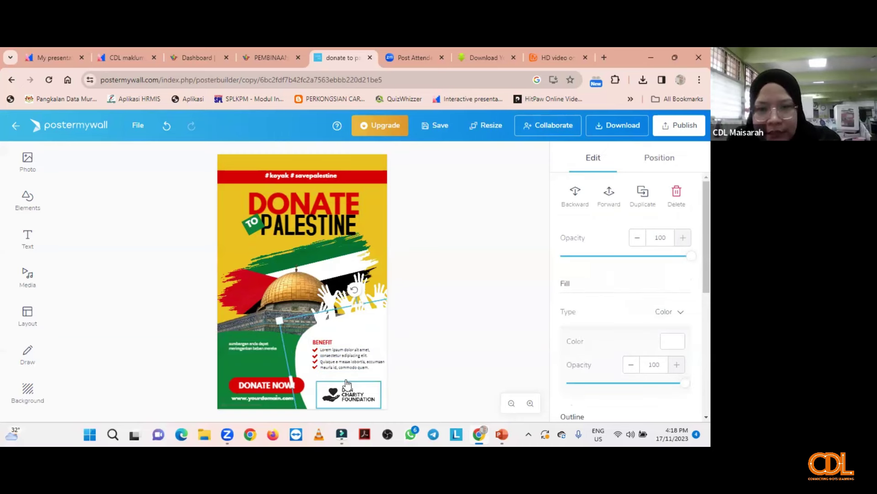
{"action": "key", "text": "Delete"}
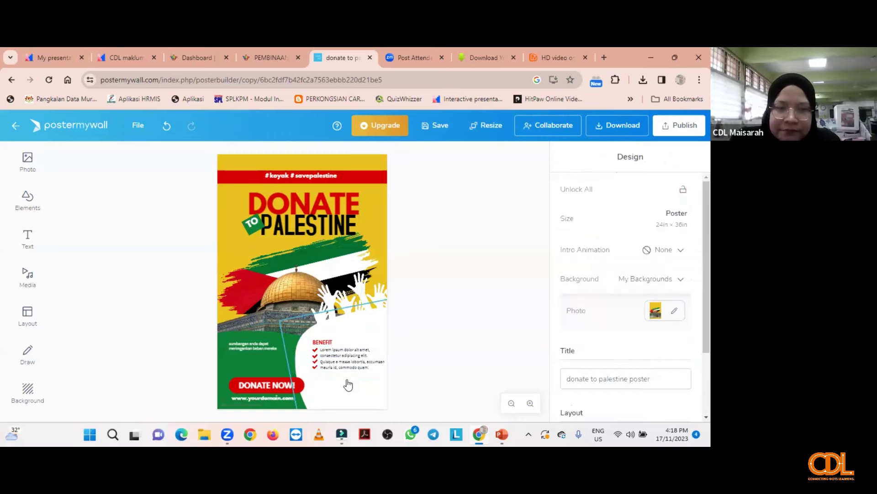
Step: Delete the placeholder text beside the BENEFIT checkmarks and the website address below DONATE NOW!
{"action": "left_click", "coordinate": [345, 361]}
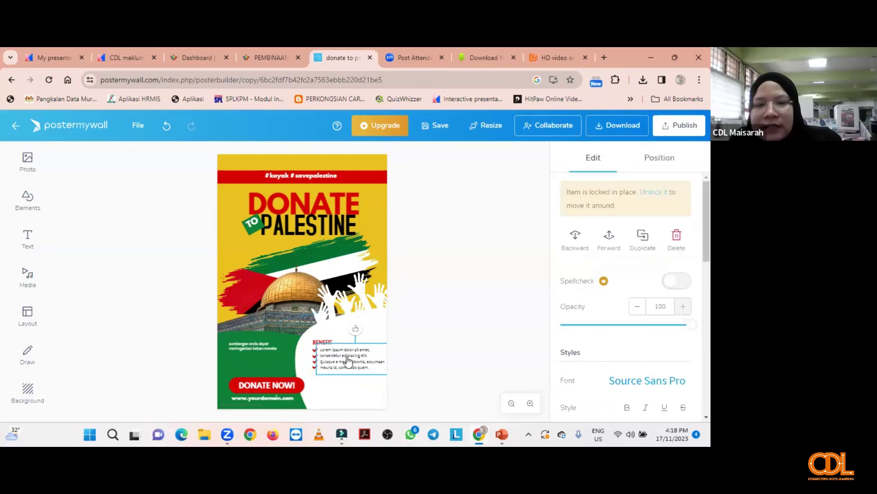
{"action": "key", "text": "Delete"}
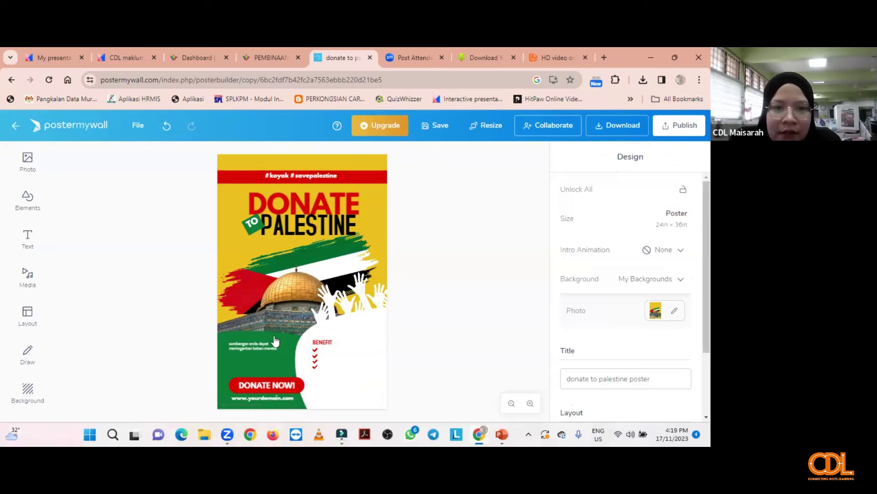
{"action": "left_click", "coordinate": [261, 402]}
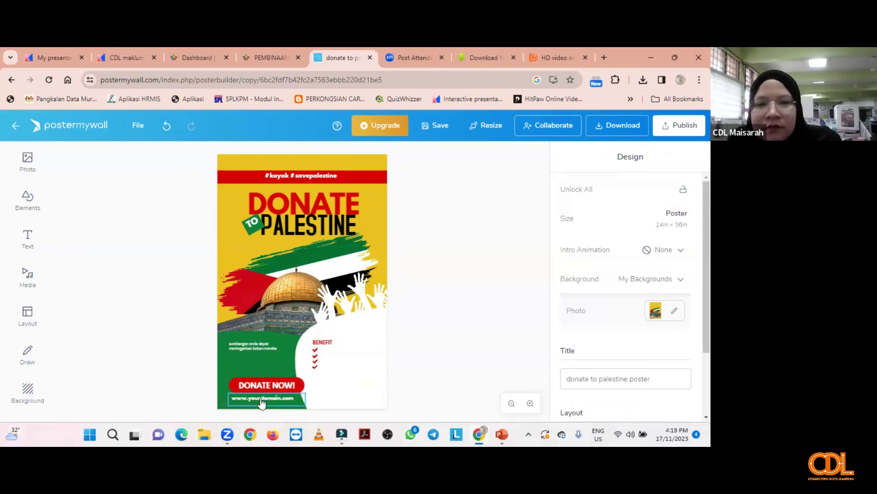
{"action": "left_click", "coordinate": [215, 264]}
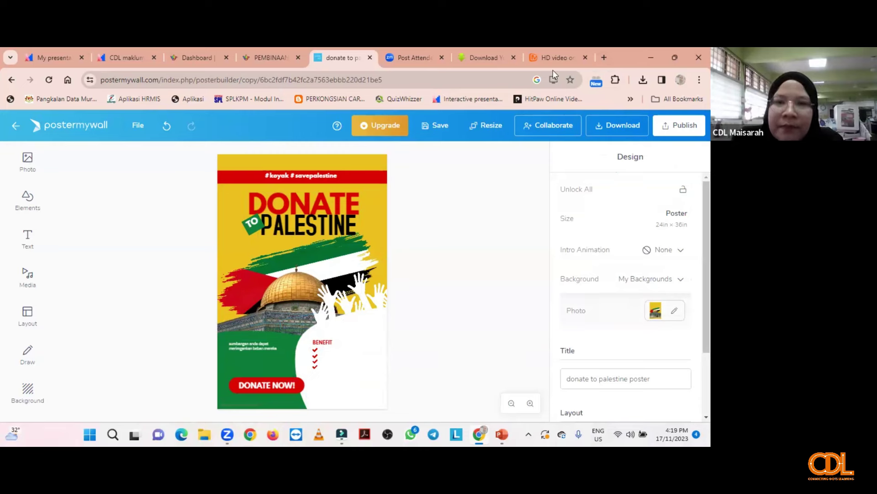
Step: Download the poster as a free Basic Image with watermark and open the downloaded JPG
{"action": "left_click", "coordinate": [621, 131]}
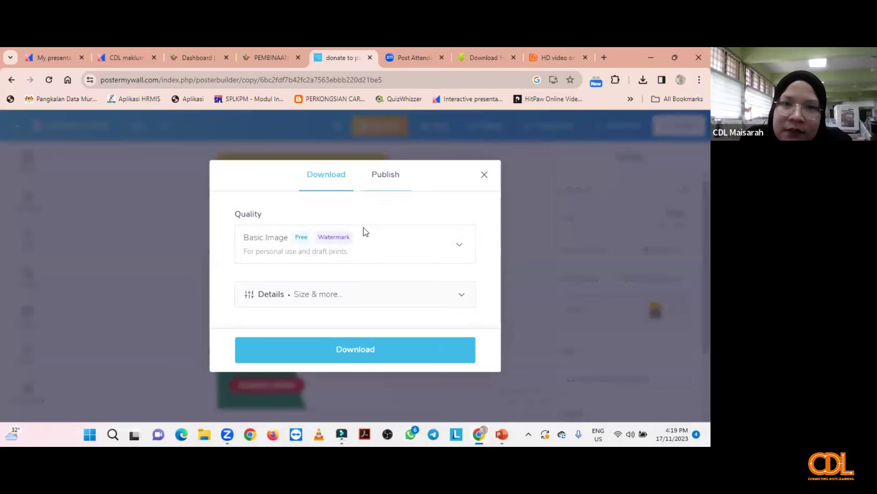
{"action": "left_click", "coordinate": [366, 351]}
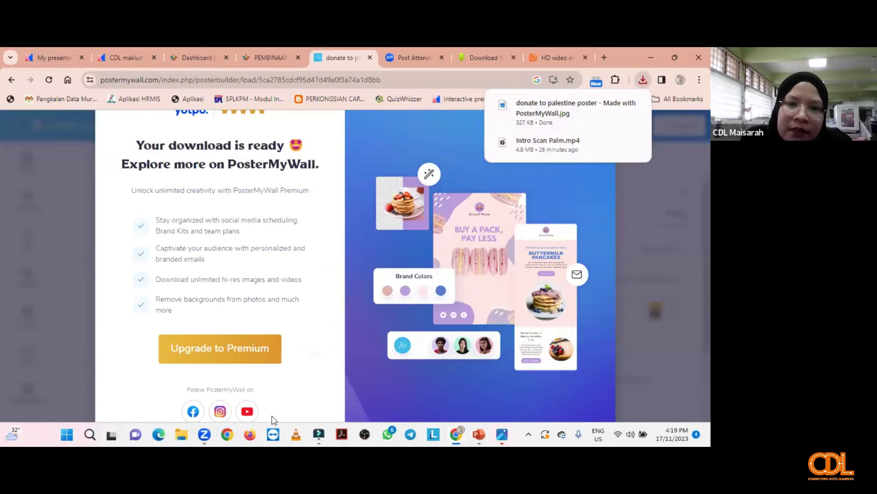
{"action": "left_click", "coordinate": [555, 107]}
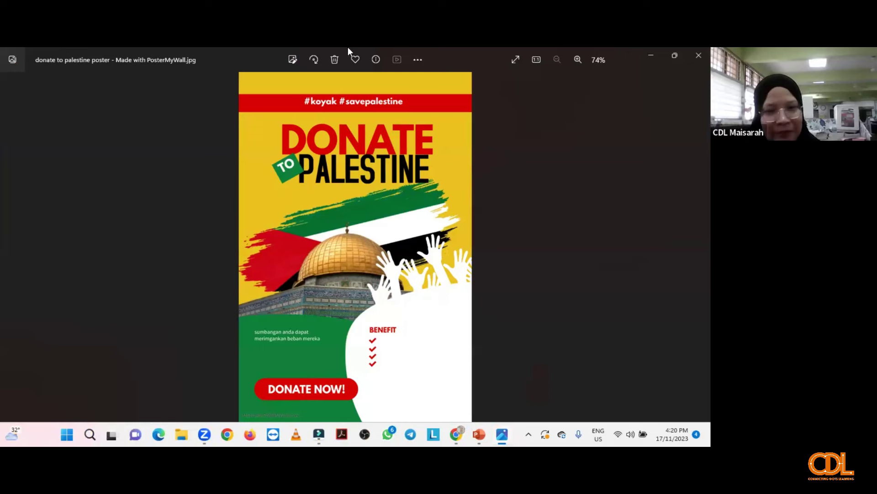
Step: Look over the additional options for the downloaded poster image and close the image viewer
{"action": "left_click", "coordinate": [417, 62]}
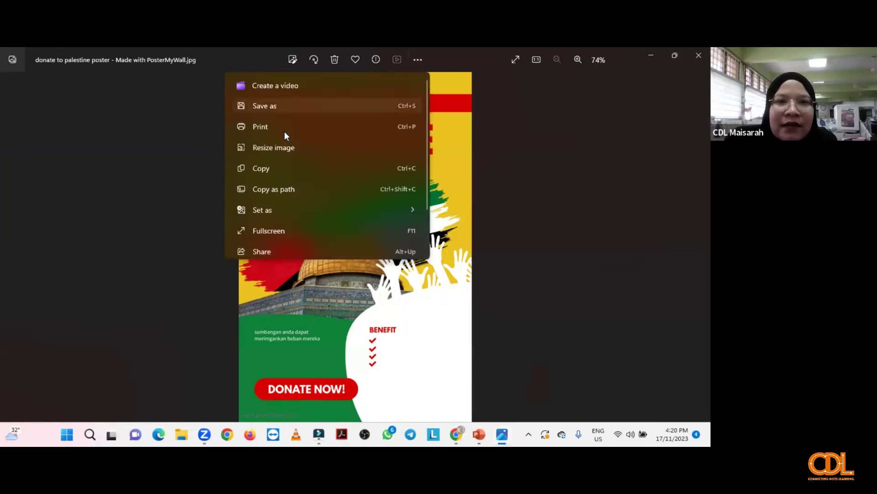
{"action": "left_click", "coordinate": [563, 204]}
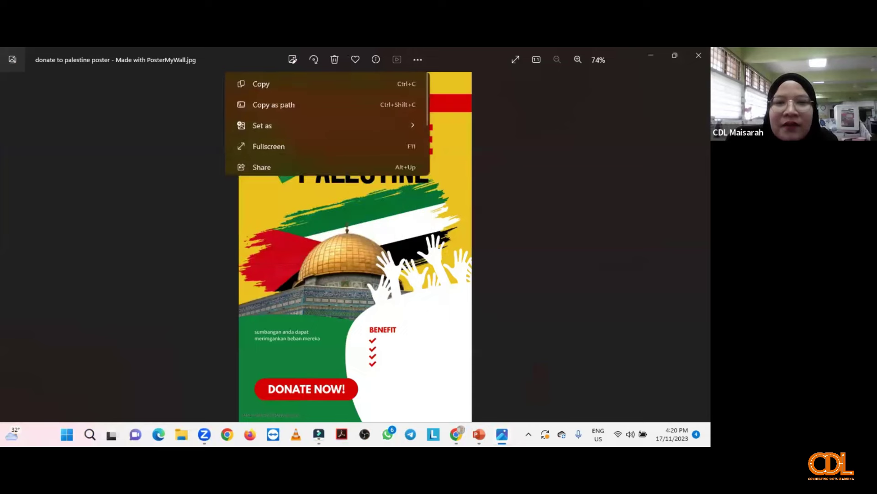
{"action": "left_click", "coordinate": [699, 56]}
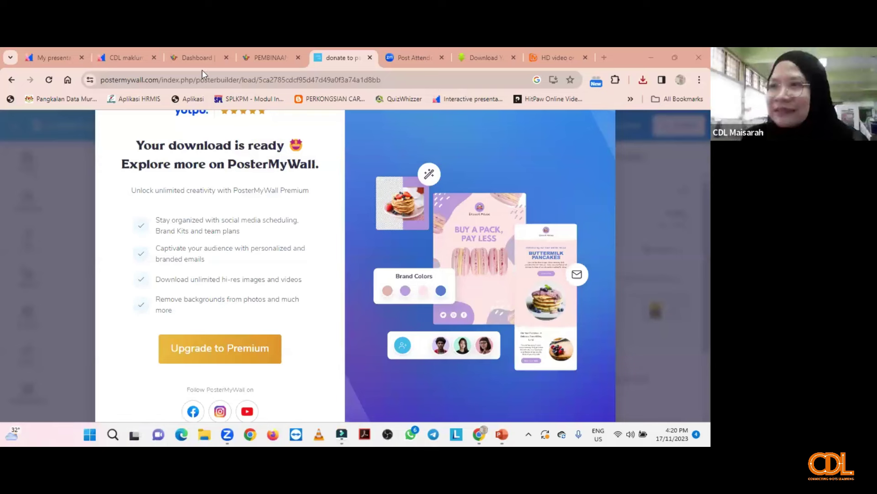
Step: Close the poster's browser tab, switch to the PowerPoint slideshow and advance to the TUGASAN slide
{"action": "left_click", "coordinate": [370, 58]}
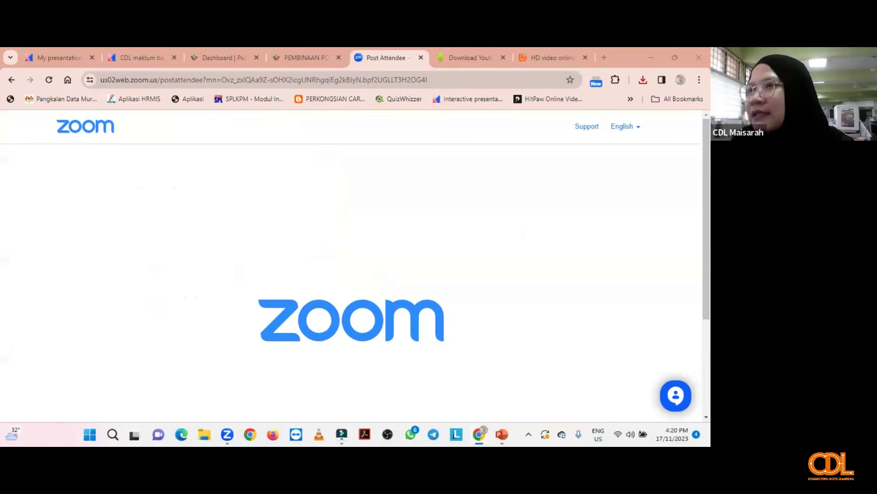
{"action": "key", "text": "alt+Tab"}
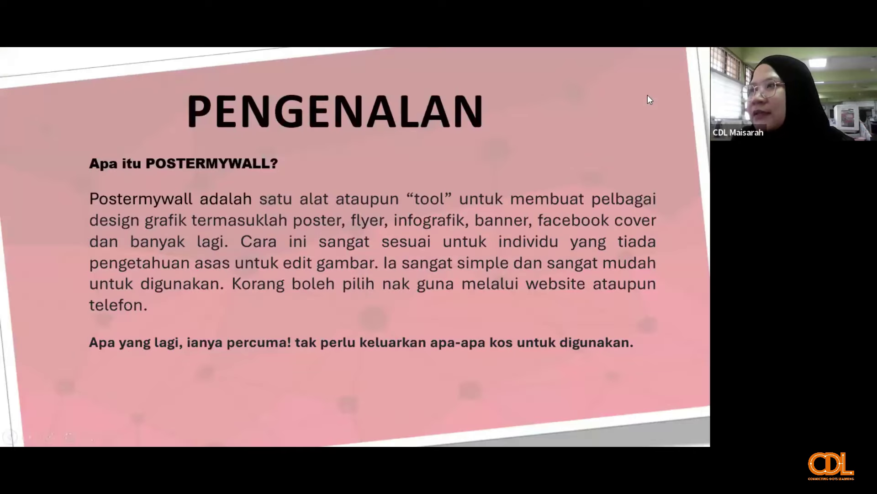
{"action": "key", "text": "Right"}
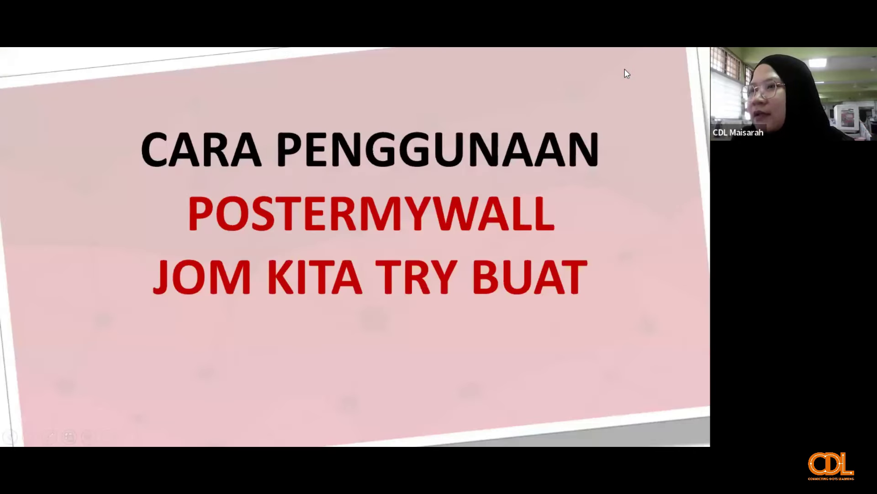
{"action": "key", "text": "Right"}
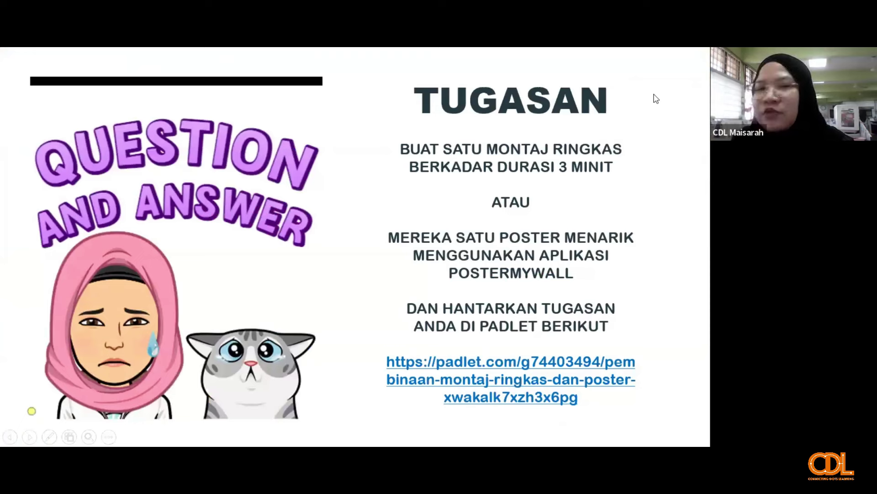